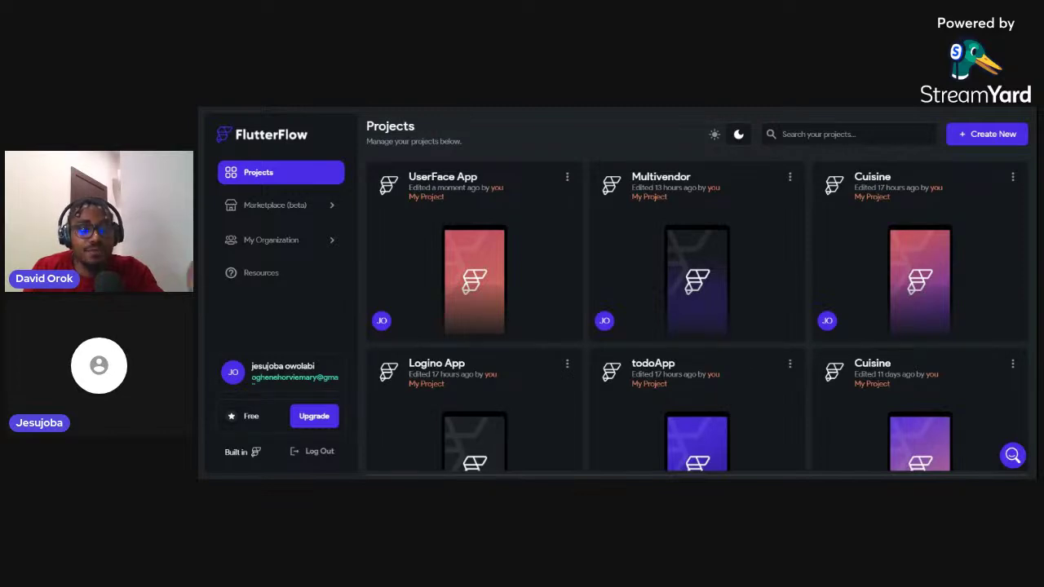
# Bring up the Firebase console overview of the UserFace project
pyautogui.hotkey('alt', 'Tab')
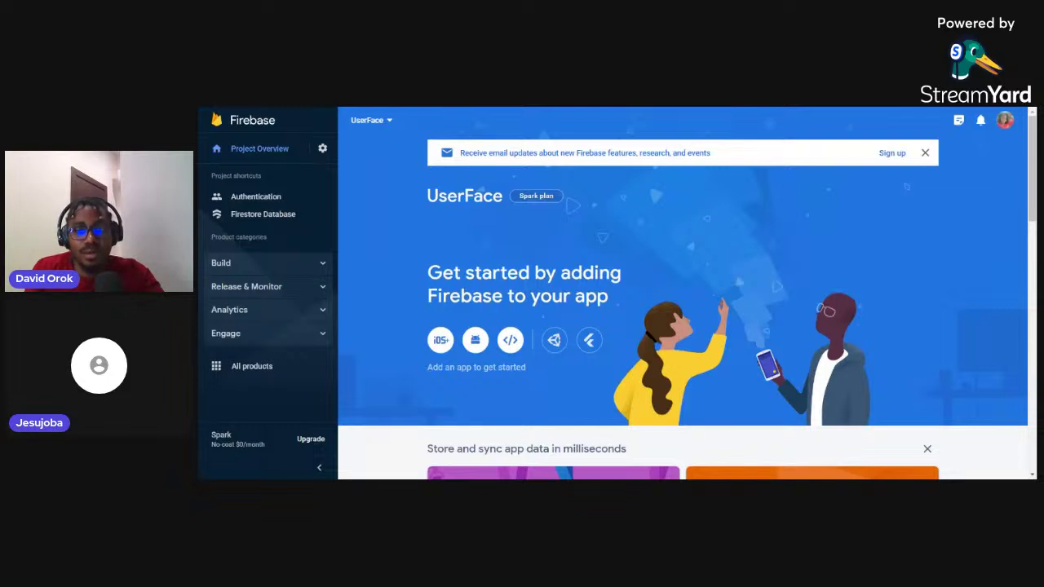
# Switch to the Mockaroo tab showing the default schema fields id through ip_address
pyautogui.hotkey('ctrl', 'Tab')
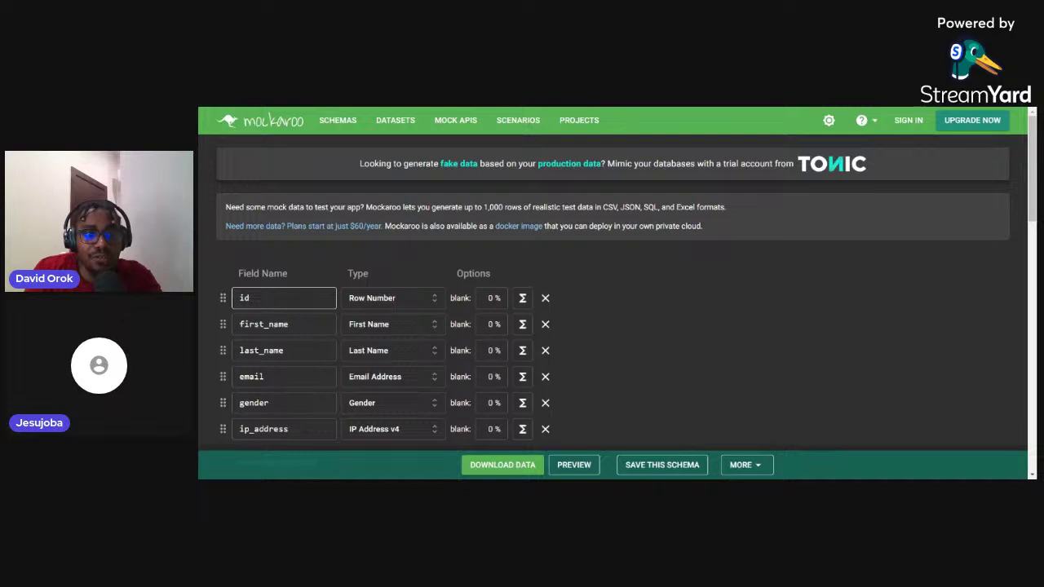
# Rename the id field to age and give it the Number type (1–100, 0 decimals)
pyautogui.doubleClick(253, 299)
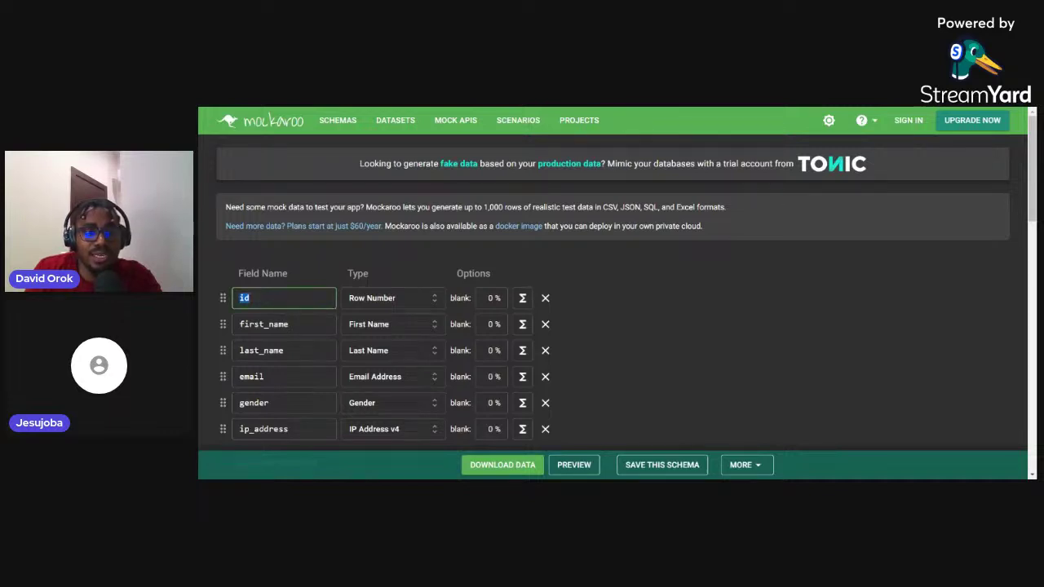
pyautogui.write('age')
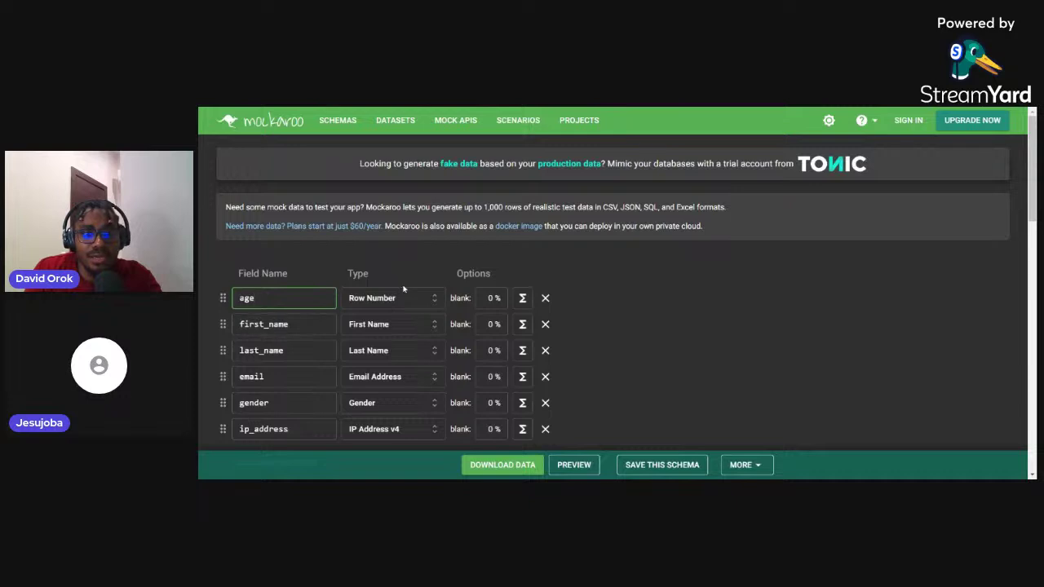
pyautogui.click(437, 304)
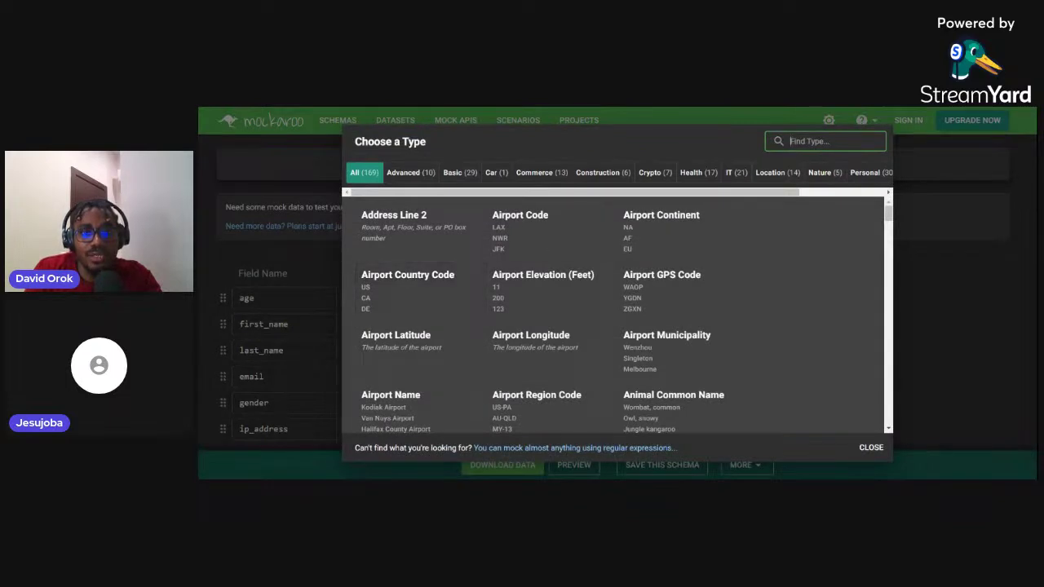
pyautogui.write('num')
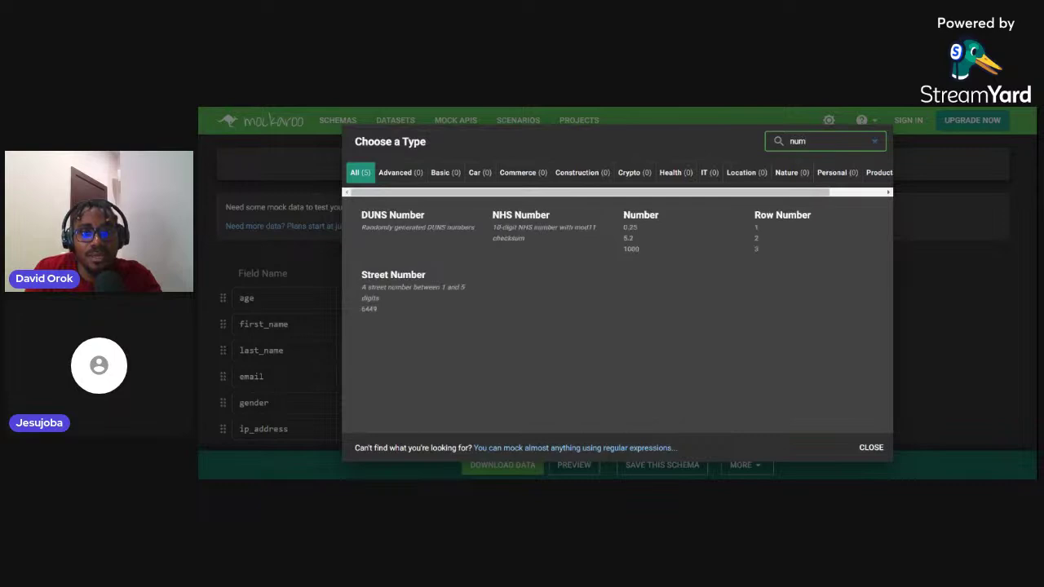
pyautogui.write('ber')
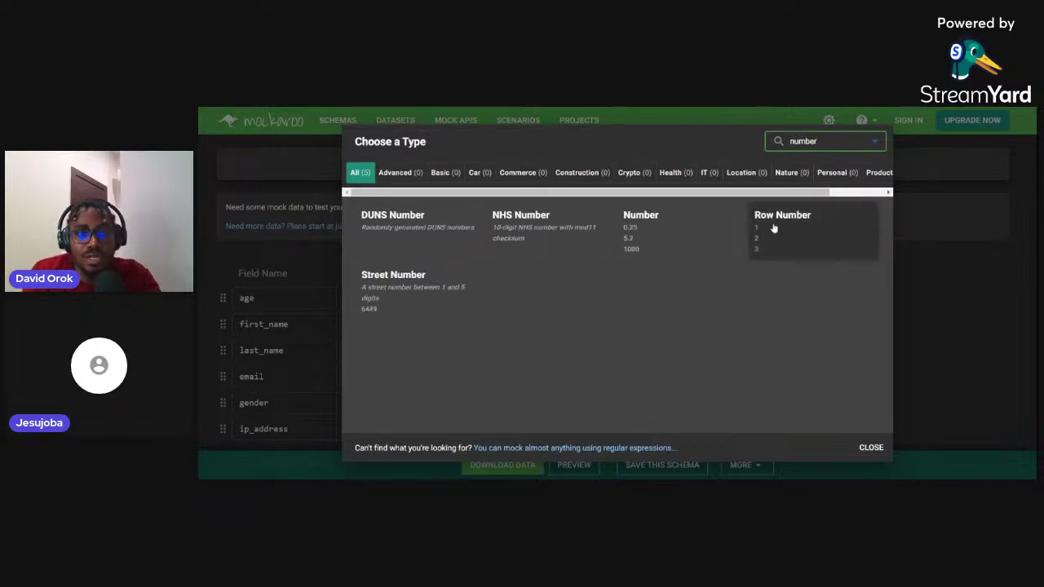
pyautogui.click(669, 234)
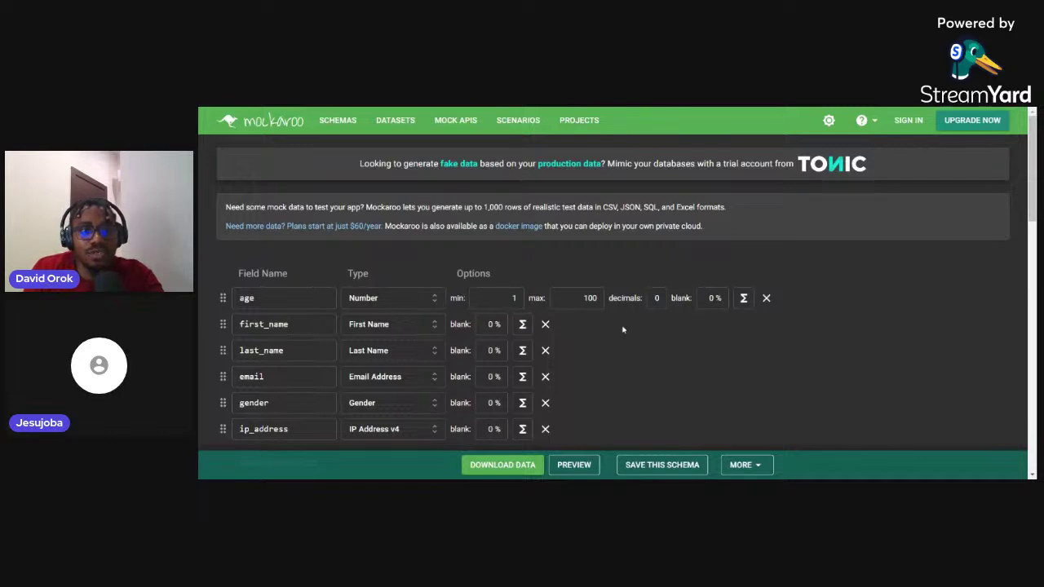
# Rename first_name to display_name and set its type to Full Name
pyautogui.click(270, 324)
pyautogui.doubleClick(269, 324)
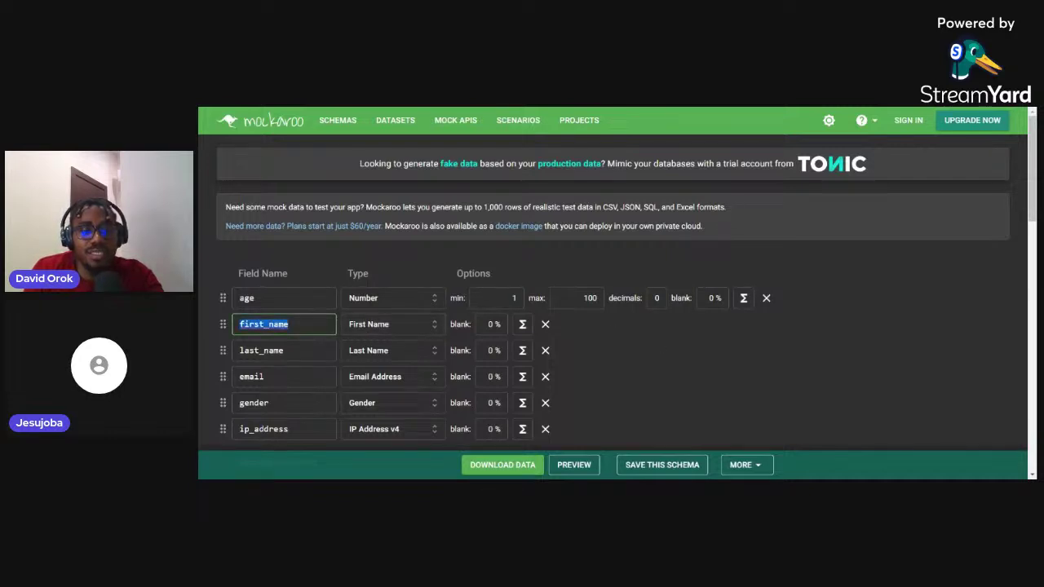
pyautogui.write('de')
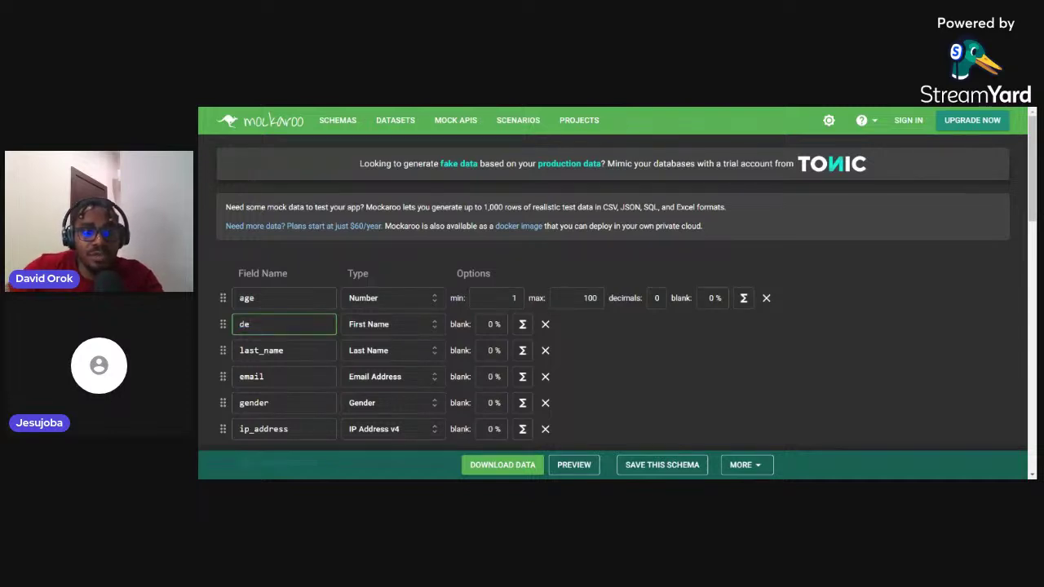
pyautogui.press('BackSpace')
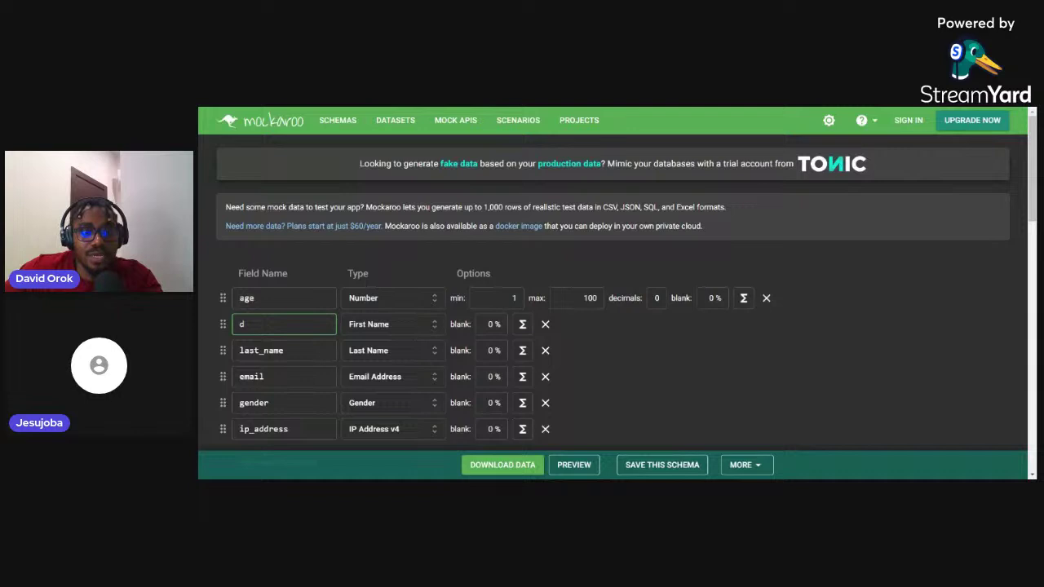
pyautogui.write('isplay_name')
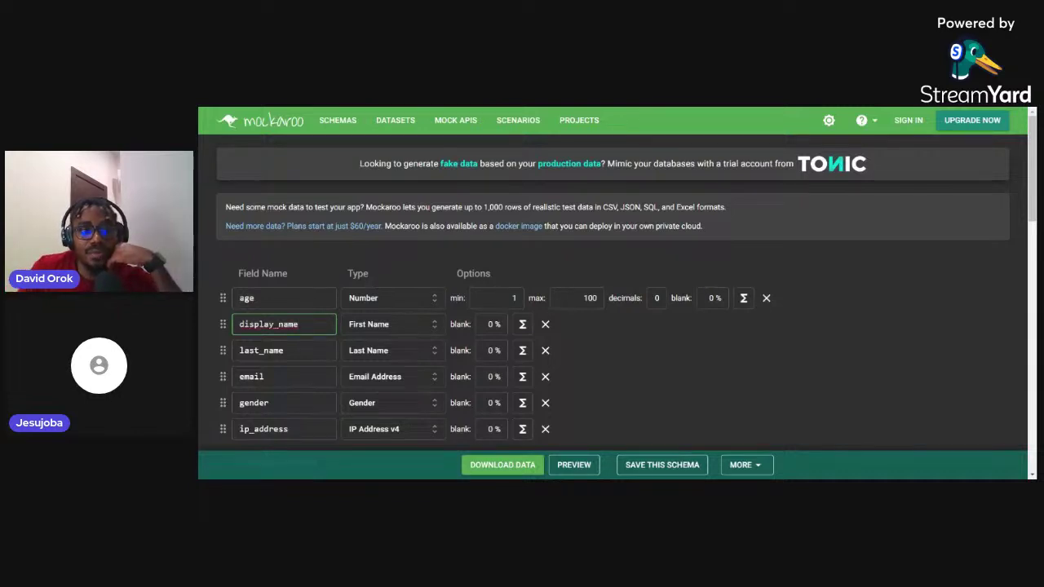
pyautogui.click(423, 324)
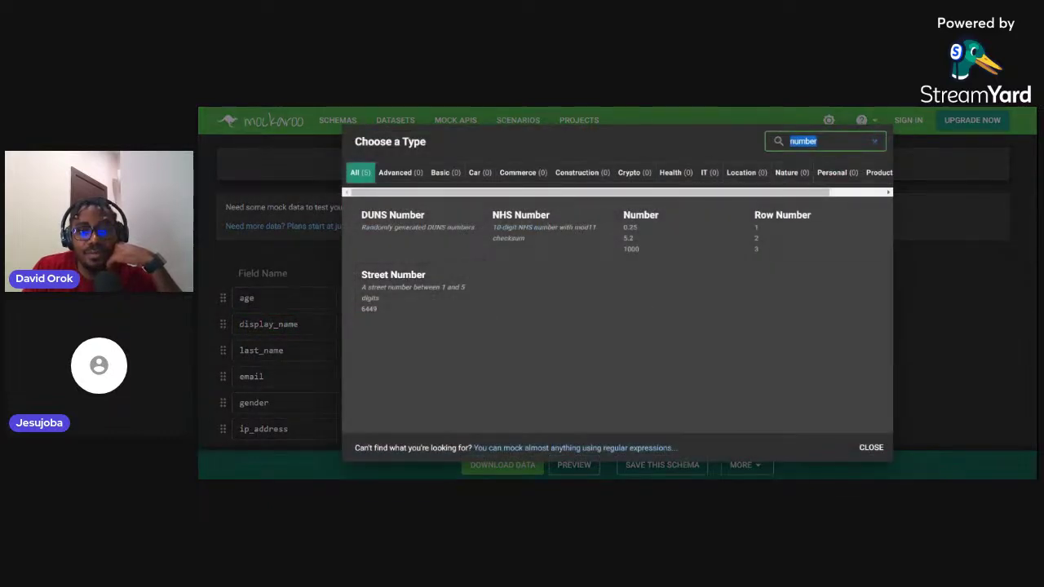
pyautogui.write('name')
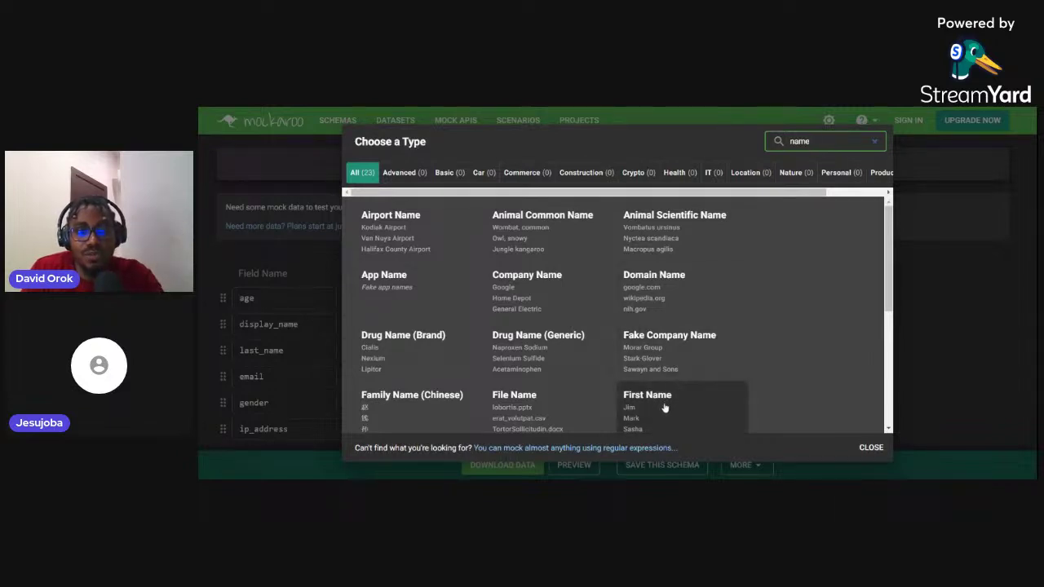
pyautogui.scroll(-3, 665, 407)
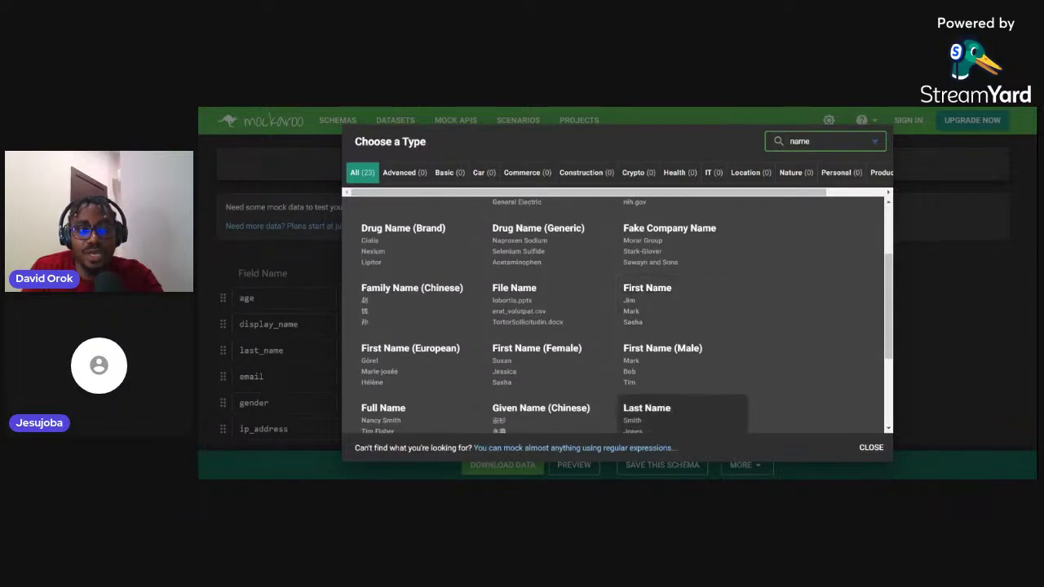
pyautogui.scroll(-1, 665, 392)
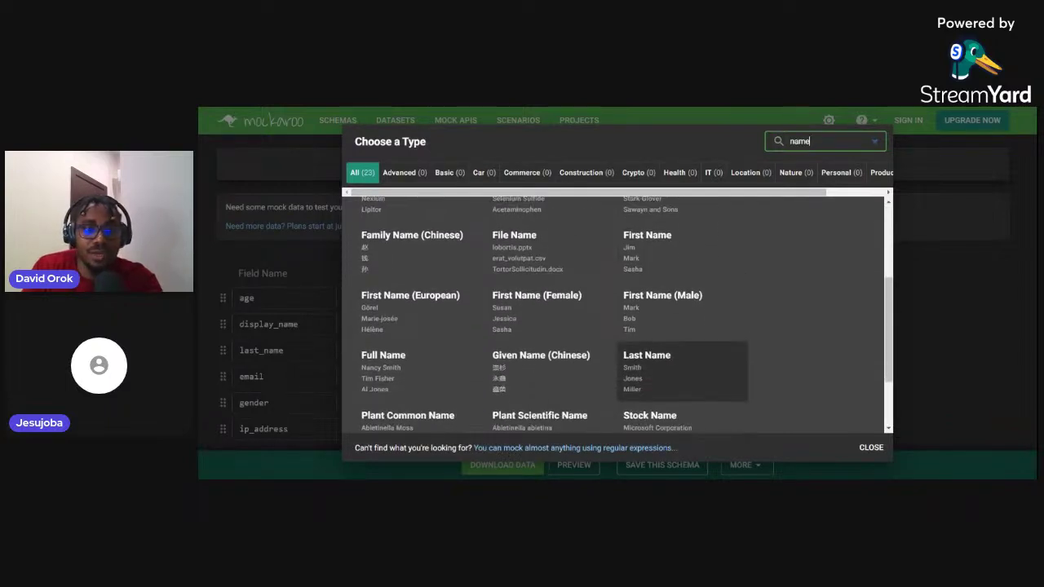
pyautogui.click(396, 378)
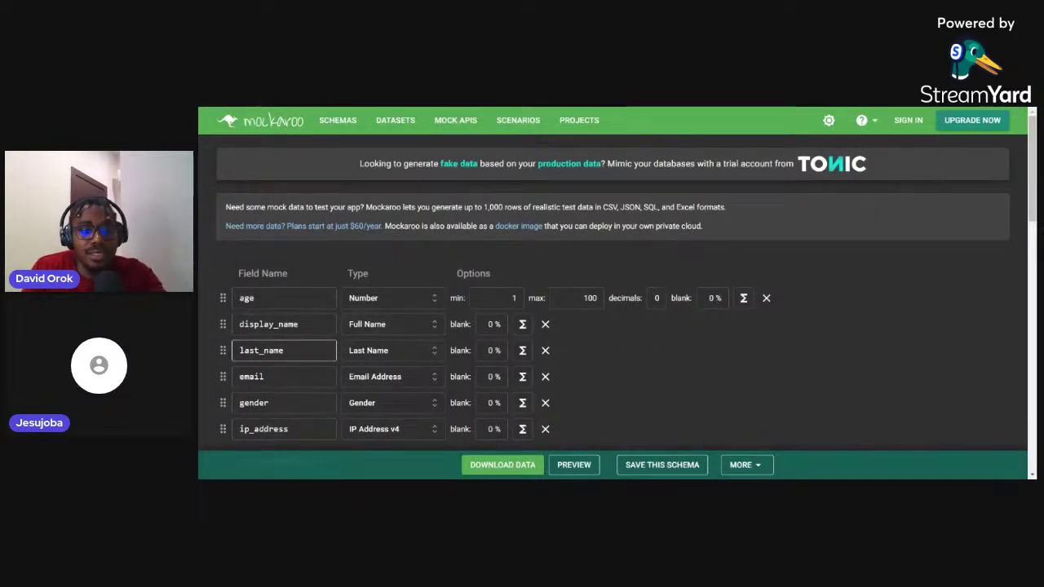
pyautogui.doubleClick(262, 350)
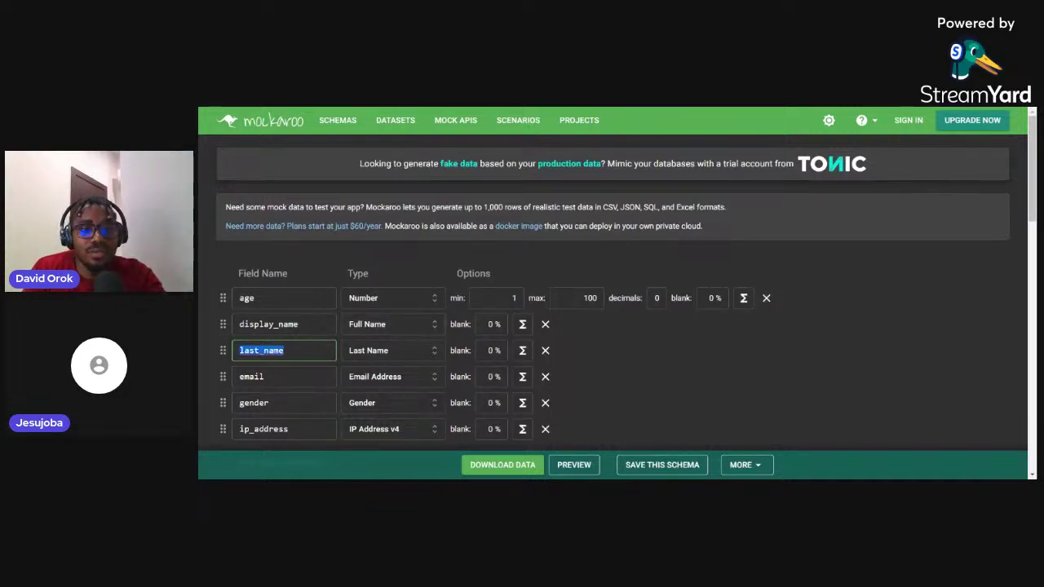
# Rename last_name to bio and search the types for 'bio' and 'desc', closing without a choice
pyautogui.write('bio')
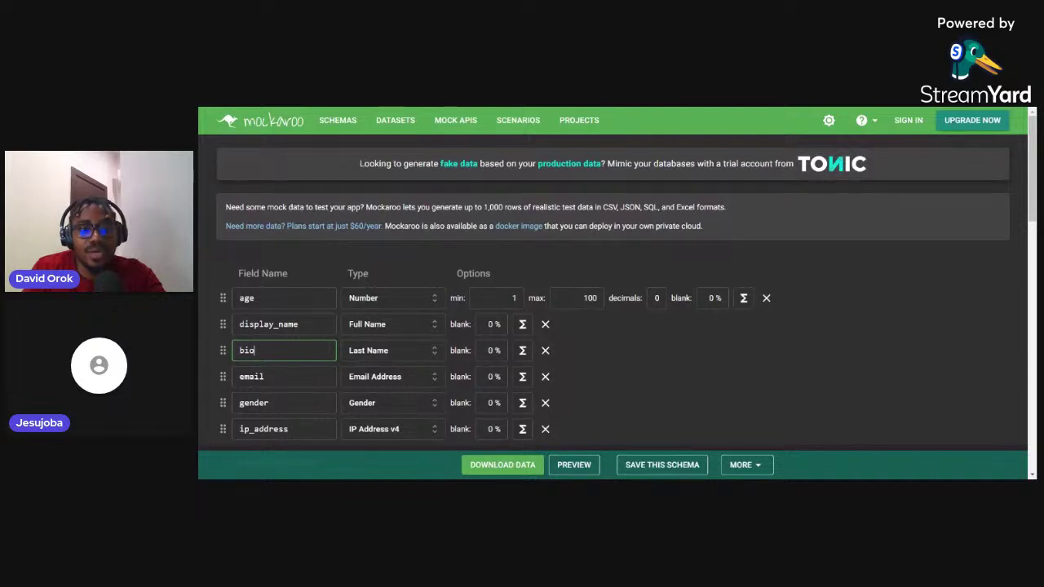
pyautogui.click(390, 351)
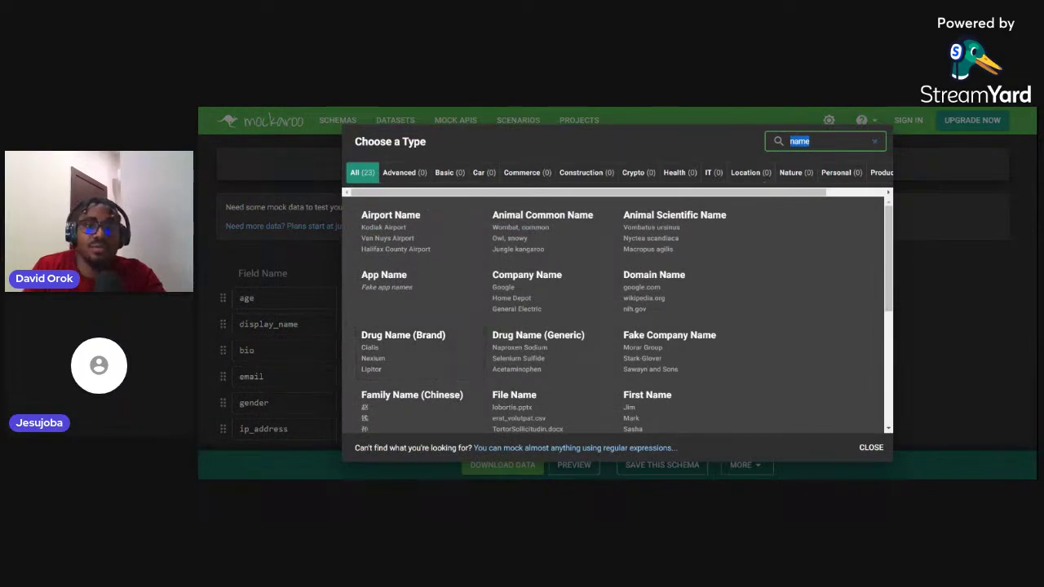
pyautogui.click(807, 141)
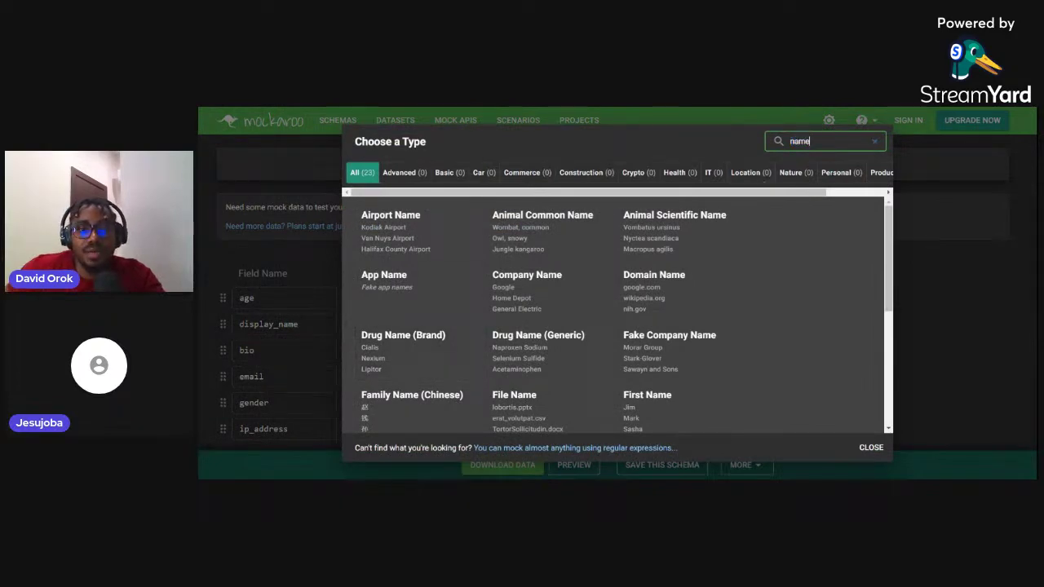
pyautogui.press('BackSpace')
pyautogui.press('BackSpace')
pyautogui.press('BackSpace')
pyautogui.press('BackSpace')
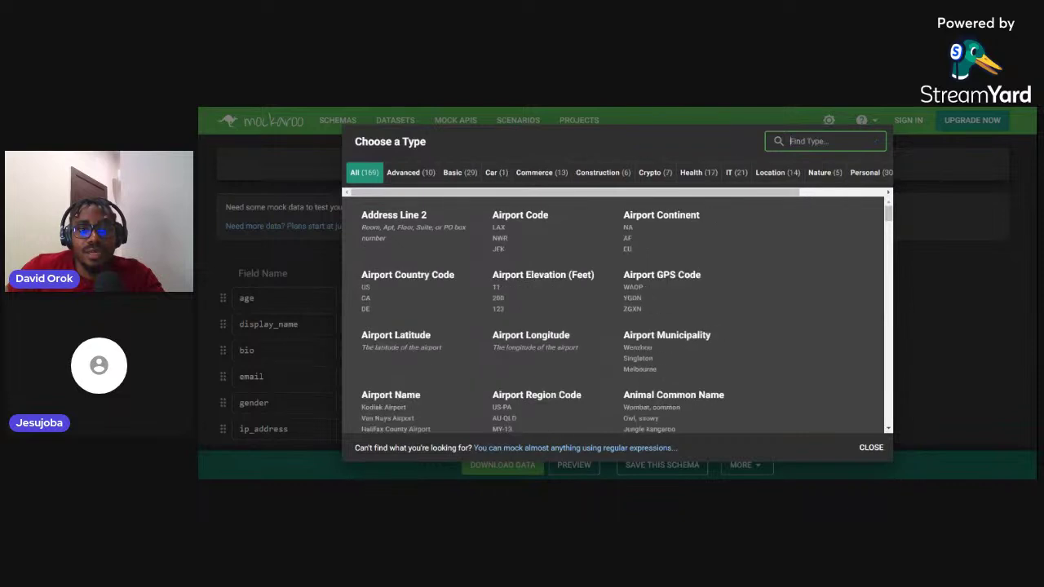
pyautogui.write('bio')
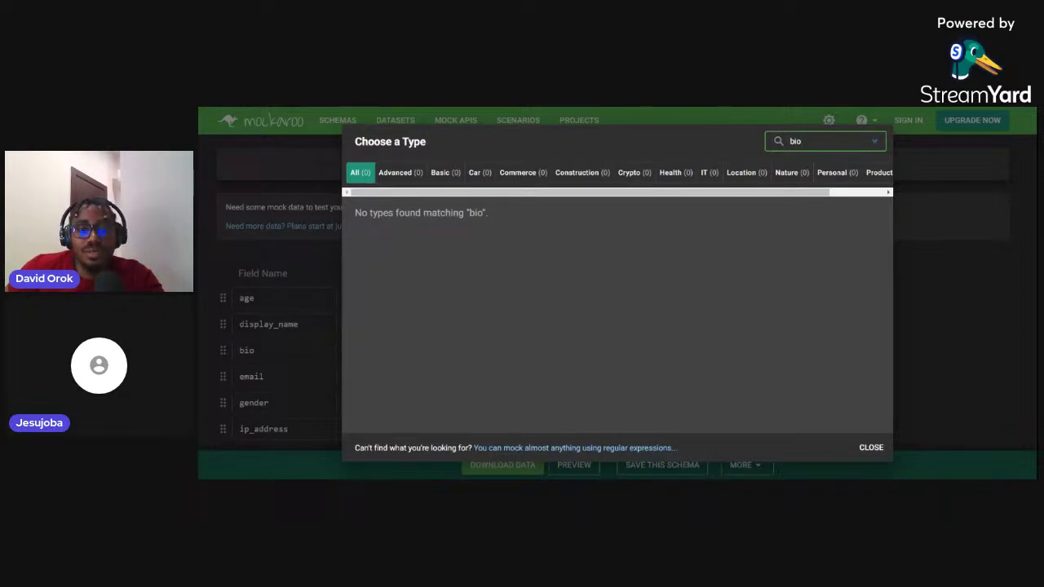
pyautogui.press('BackSpace')
pyautogui.press('BackSpace')
pyautogui.press('BackSpace')
pyautogui.write('des')
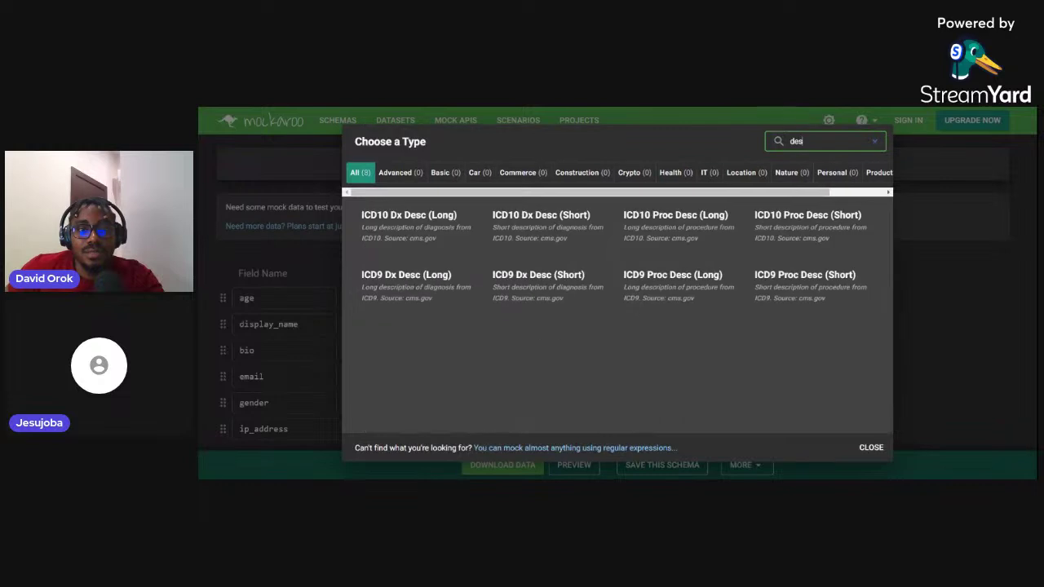
pyautogui.write('cr')
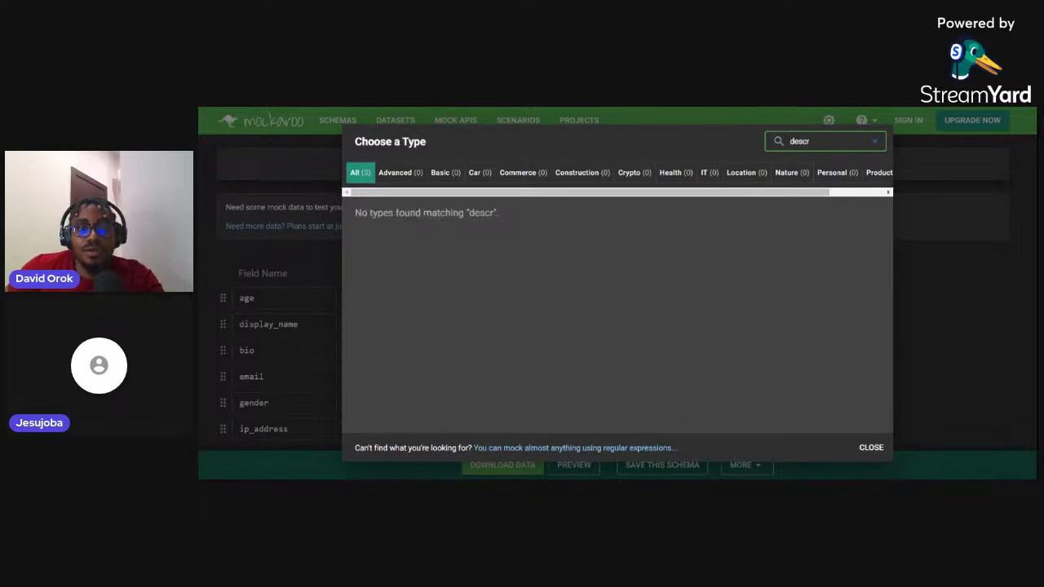
pyautogui.press('BackSpace')
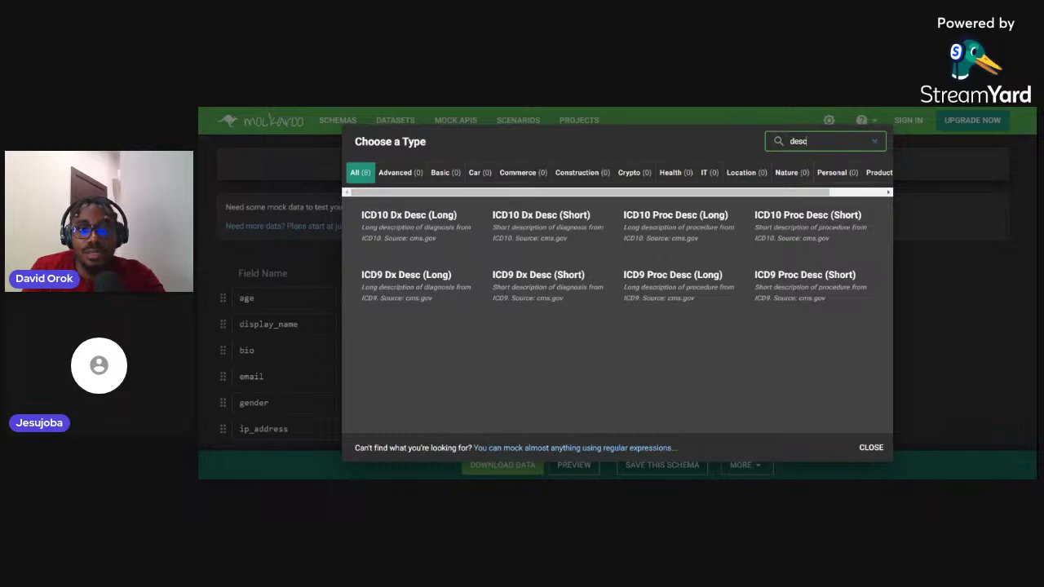
pyautogui.click(871, 448)
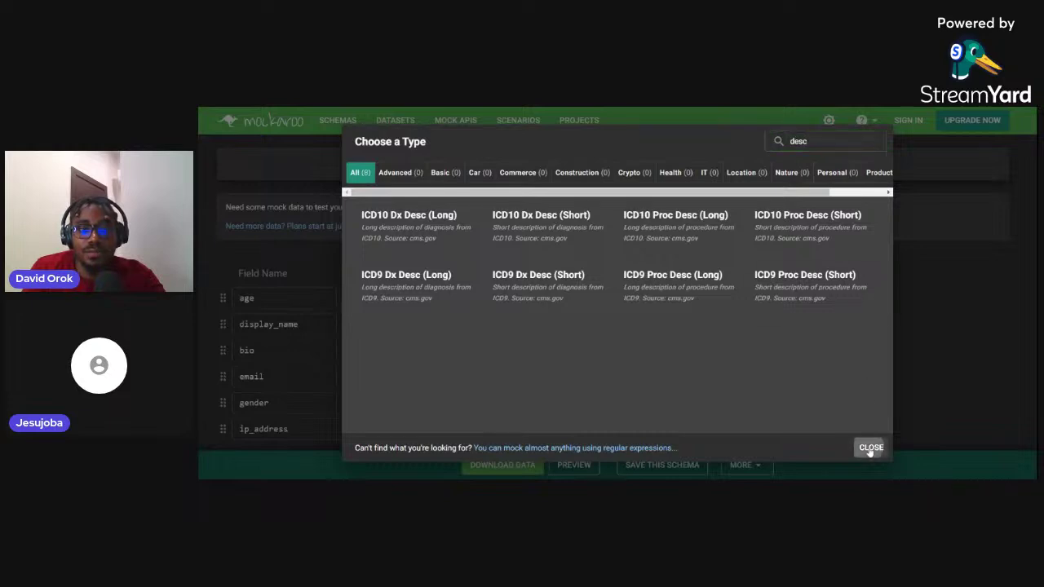
pyautogui.click(277, 376)
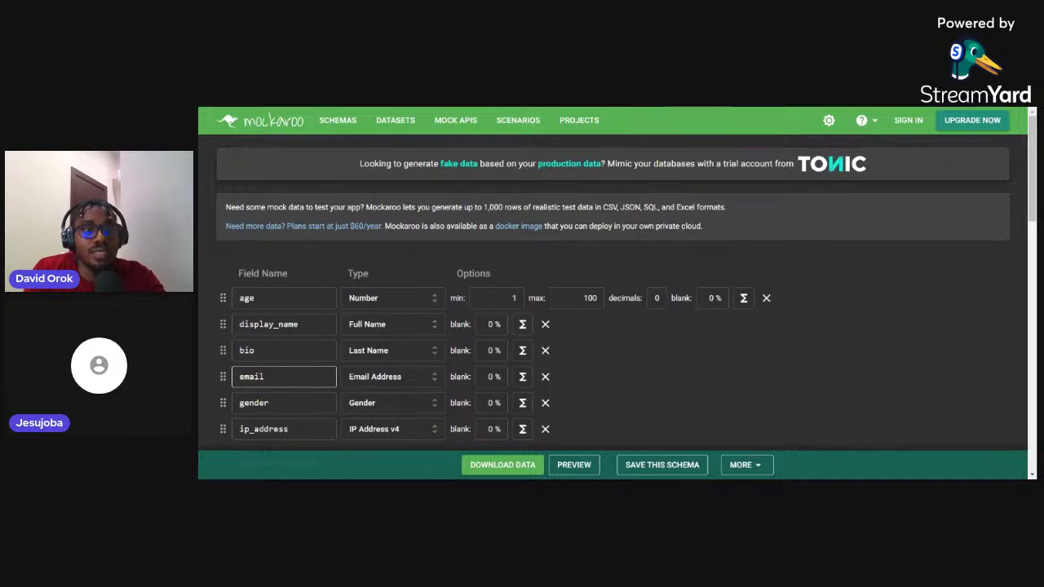
# Rename the bio field to location and set its type to Country
pyautogui.doubleClick(250, 351)
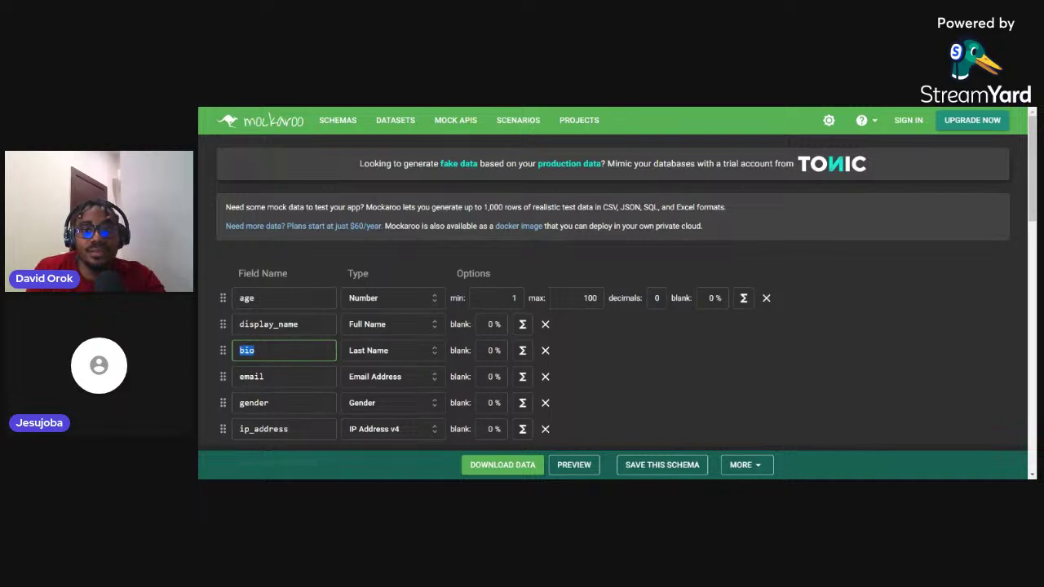
pyautogui.write('desired_')
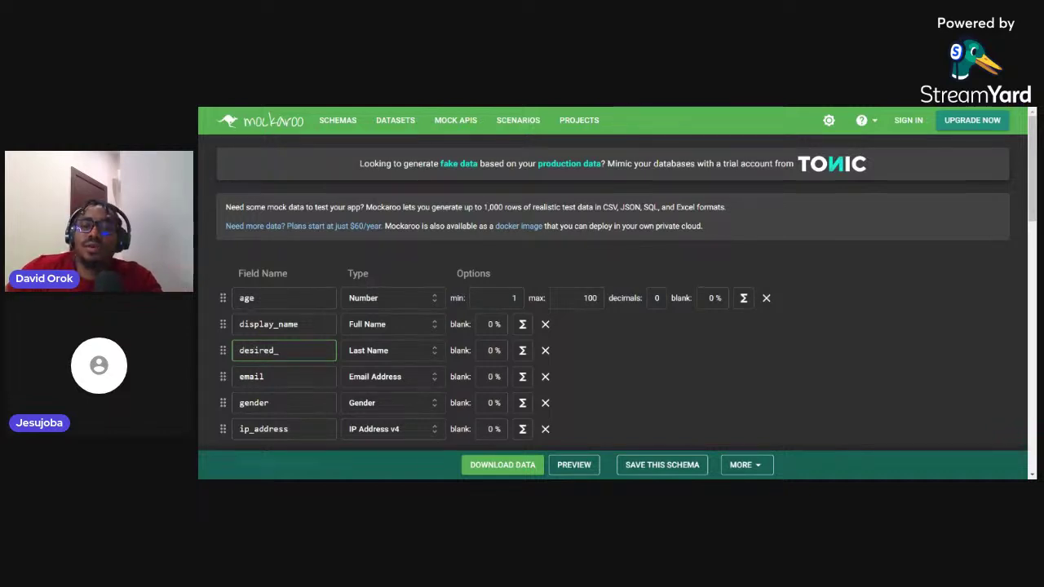
pyautogui.press('BackSpace')
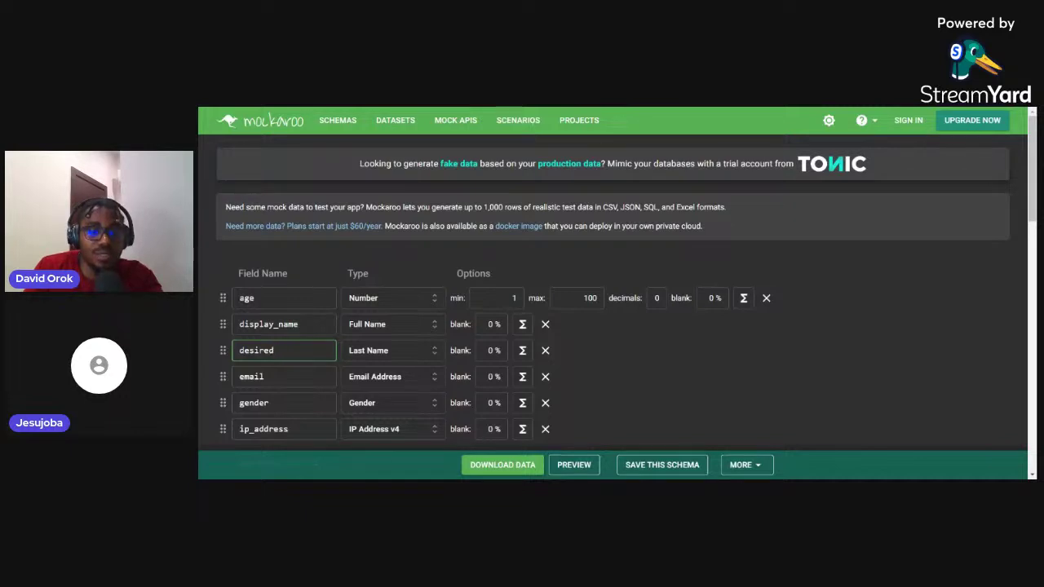
pyautogui.press('BackSpace')
pyautogui.press('BackSpace')
pyautogui.press('BackSpace')
pyautogui.press('BackSpace')
pyautogui.press('BackSpace')
pyautogui.press('BackSpace')
pyautogui.press('BackSpace')
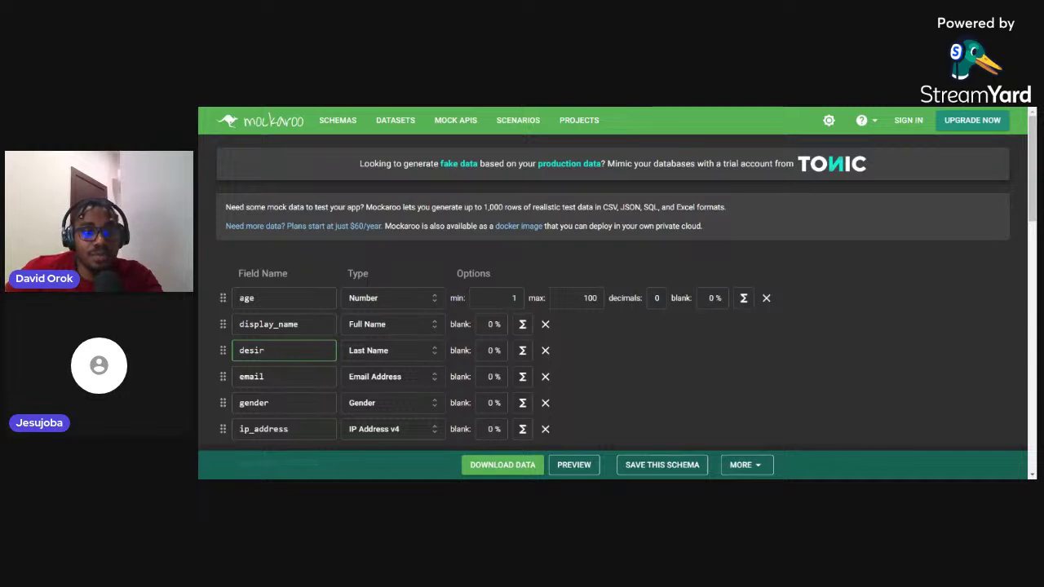
pyautogui.write('location')
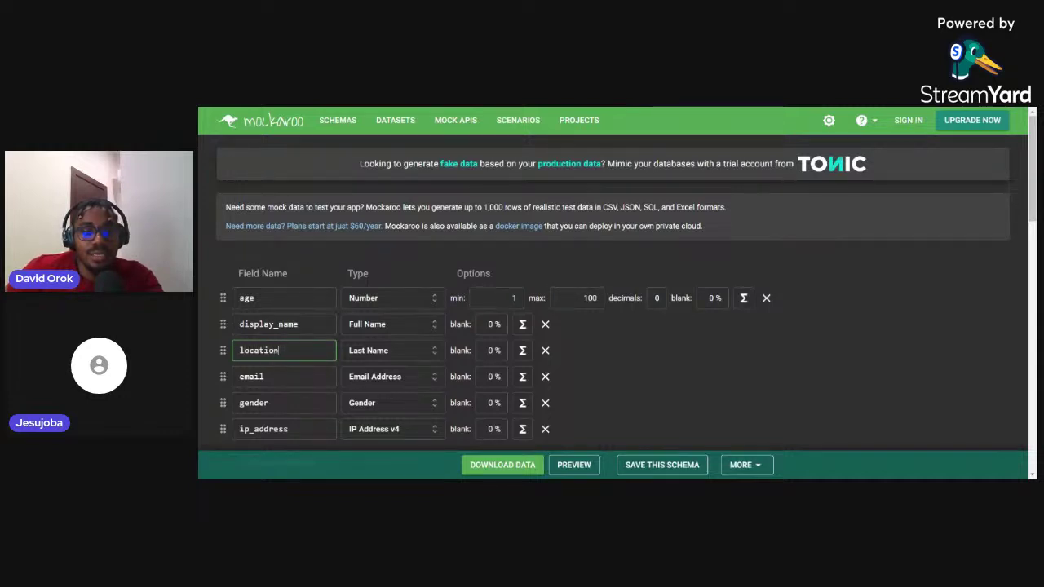
pyautogui.click(385, 351)
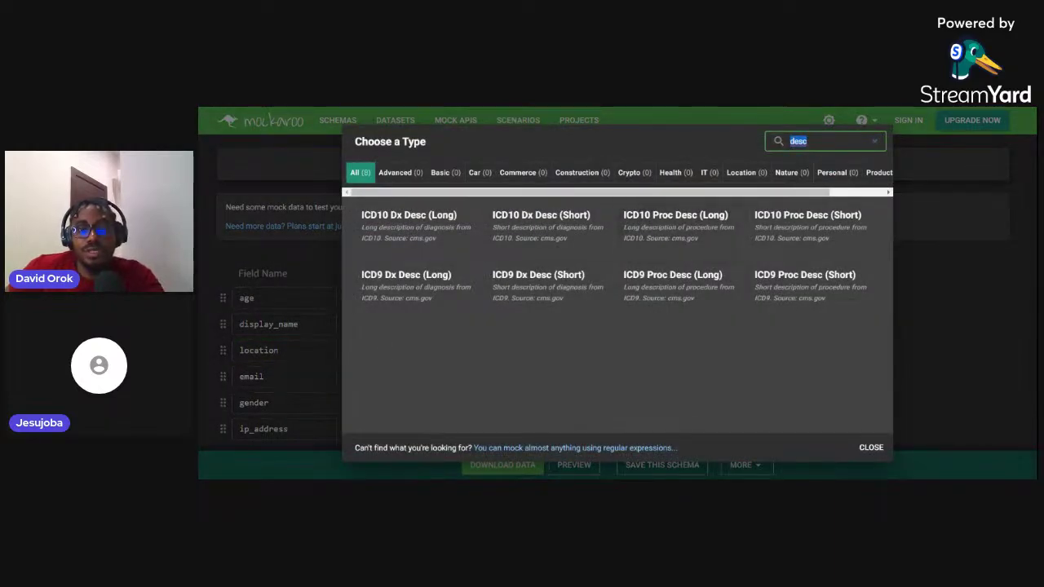
pyautogui.write('locat')
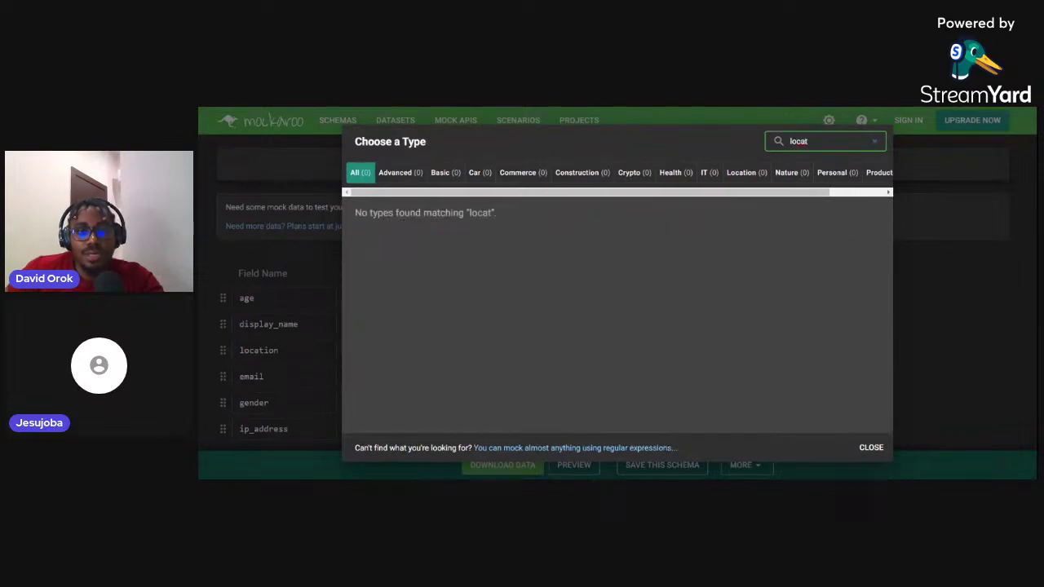
pyautogui.press('BackSpace')
pyautogui.press('BackSpace')
pyautogui.press('BackSpace')
pyautogui.press('BackSpace')
pyautogui.press('BackSpace')
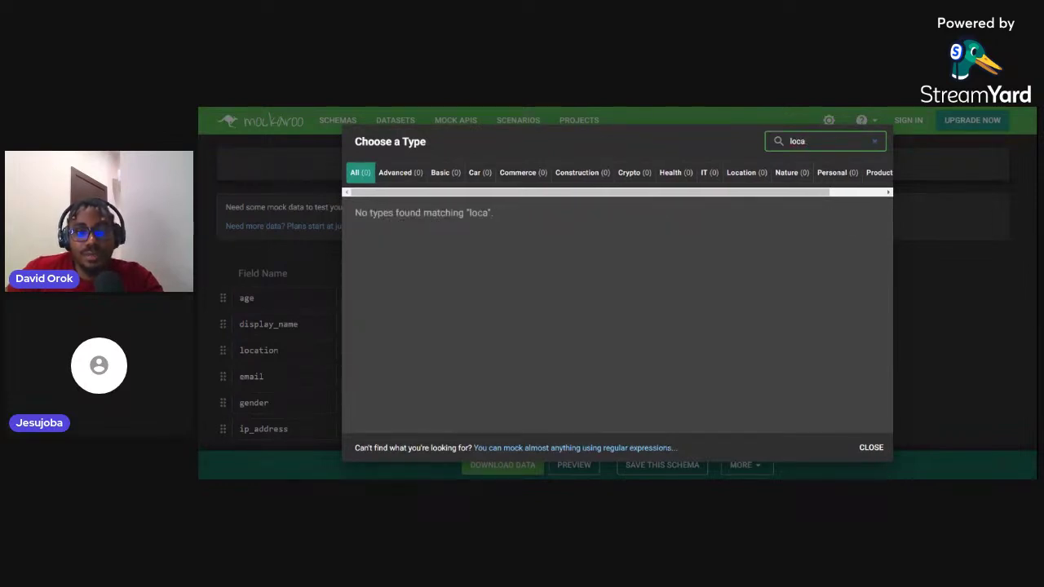
pyautogui.write('cou')
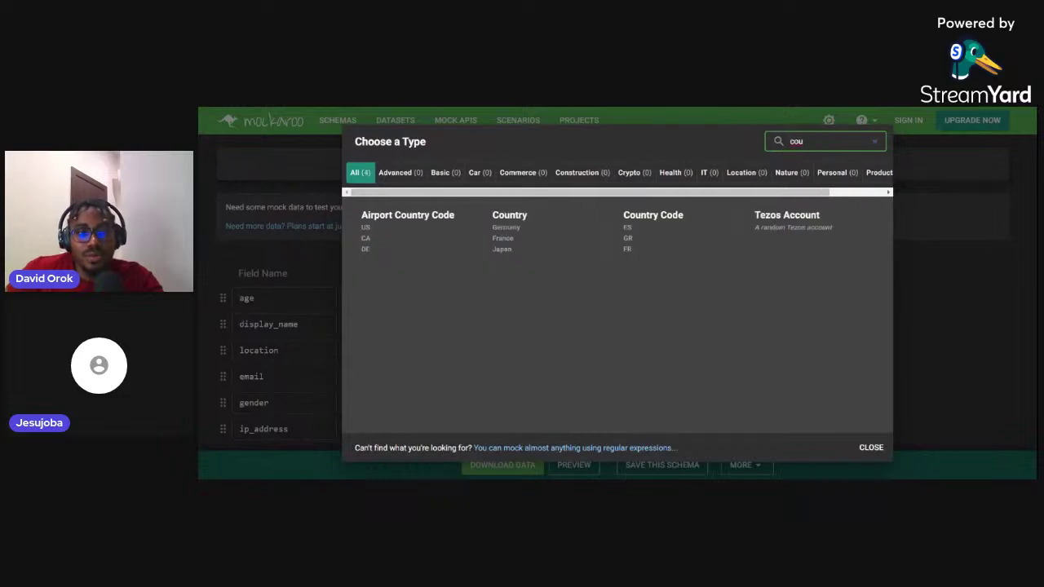
pyautogui.click(503, 244)
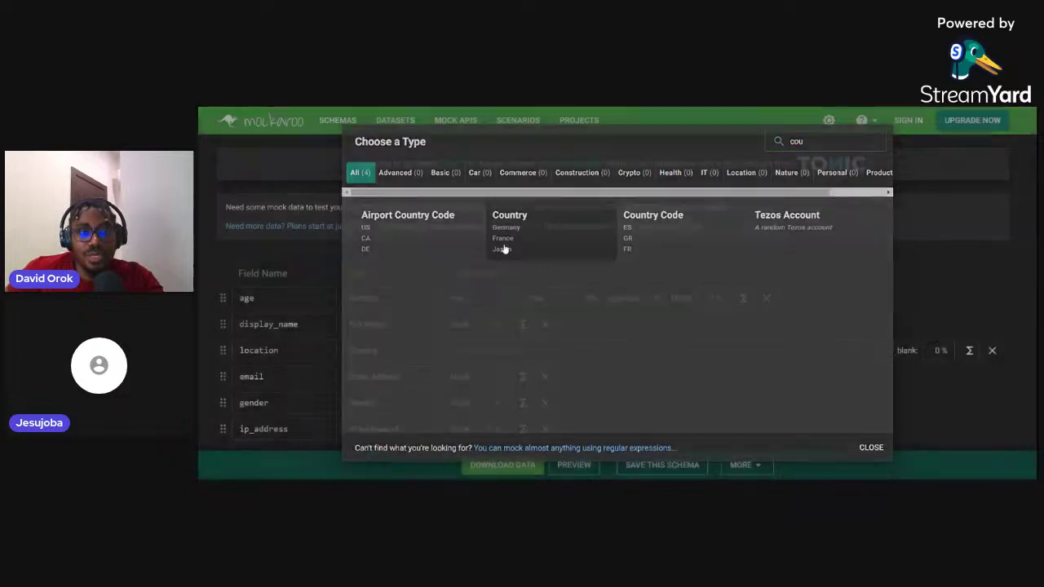
pyautogui.scroll(-1, 505, 249)
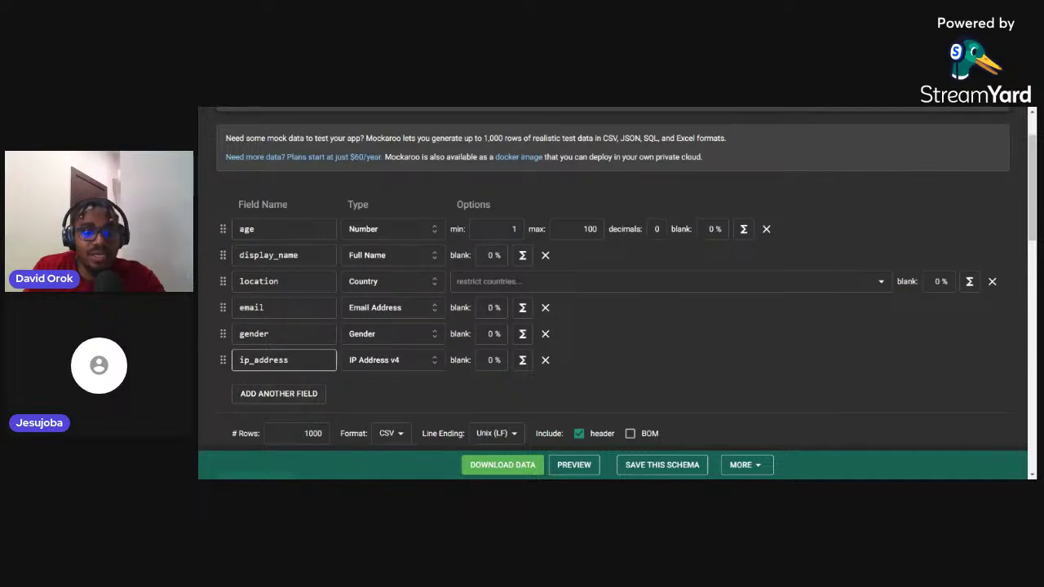
# Rename the ip_address field to photo_id
pyautogui.doubleClick(264, 361)
pyautogui.write('ph')
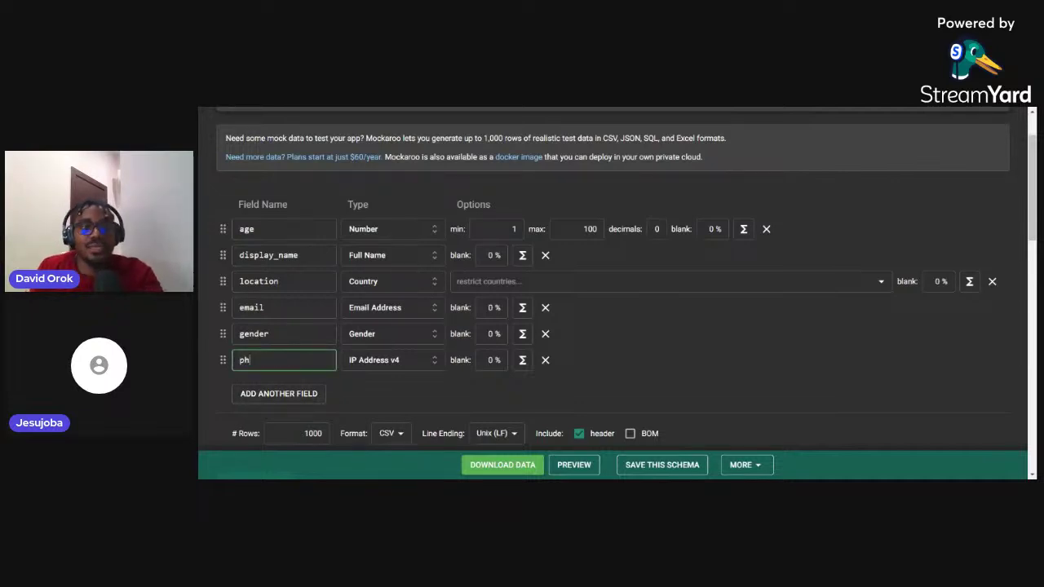
pyautogui.write('oto+')
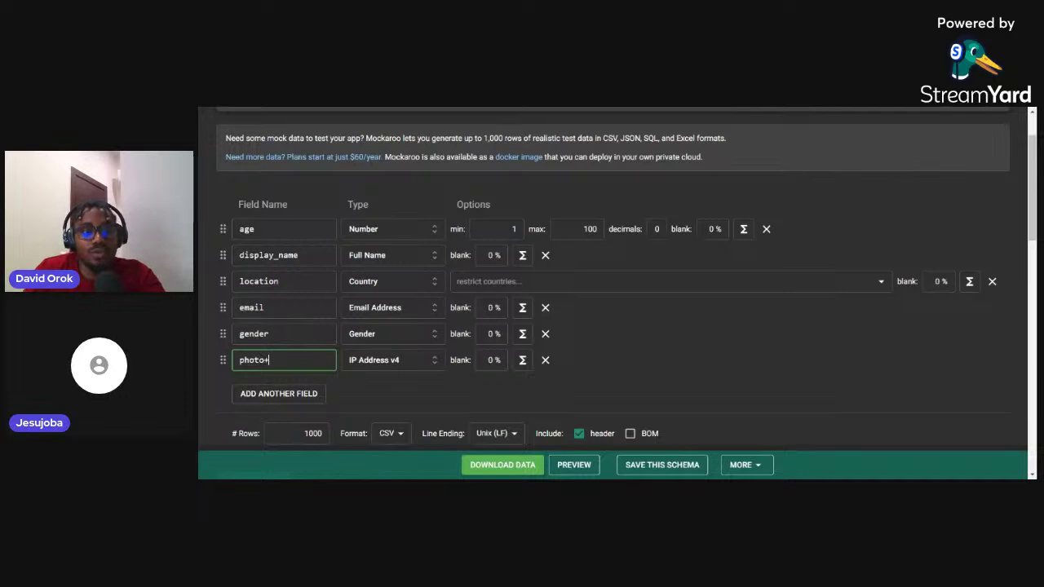
pyautogui.press('BackSpace')
pyautogui.write('_id')
# Search photo_id's type list for 'pho', 'imag' and 'pic', then clear the search
pyautogui.click(409, 361)
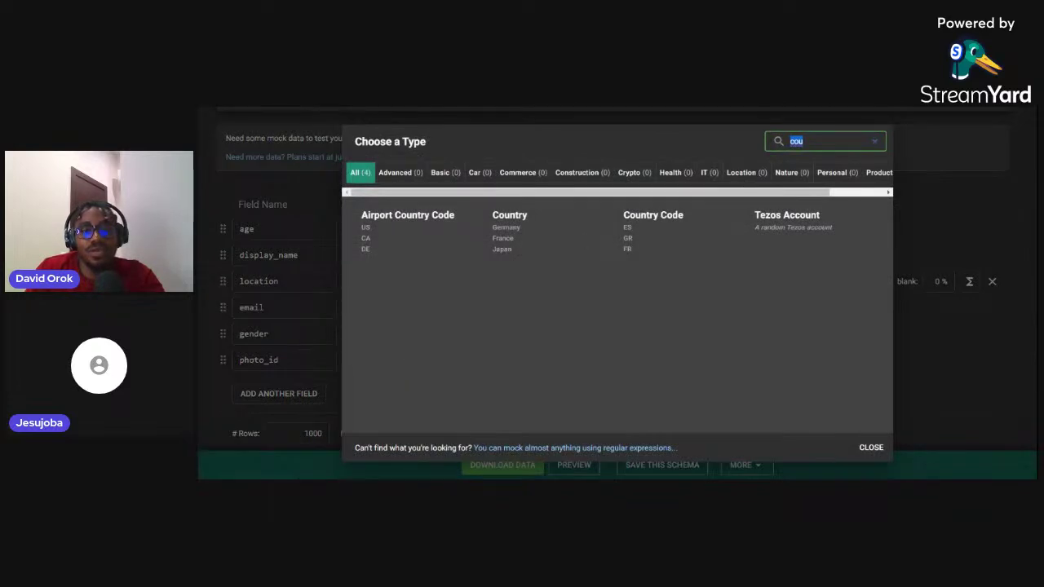
pyautogui.write('pho')
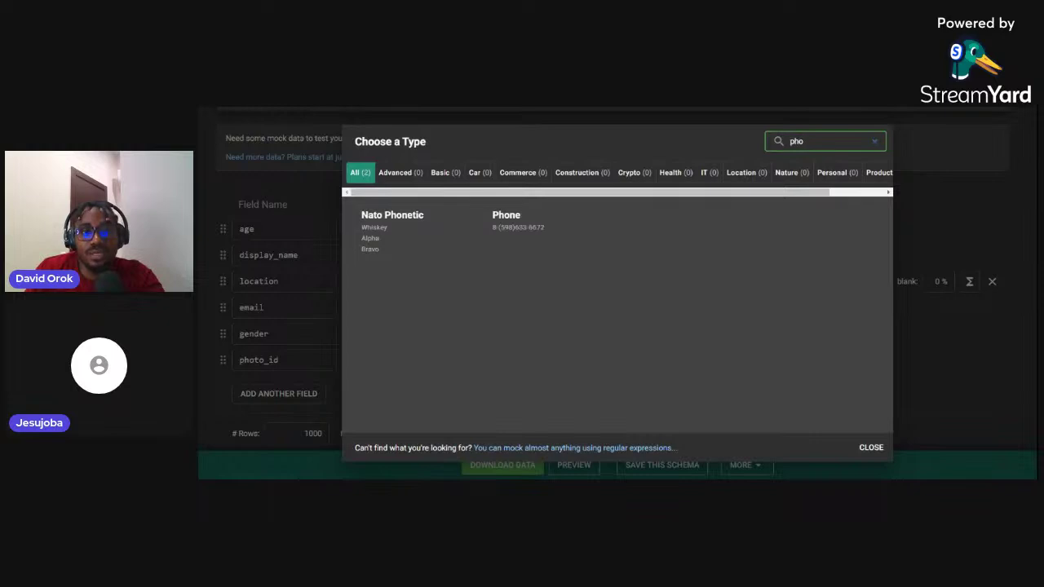
pyautogui.press('BackSpace')
pyautogui.press('BackSpace')
pyautogui.press('BackSpace')
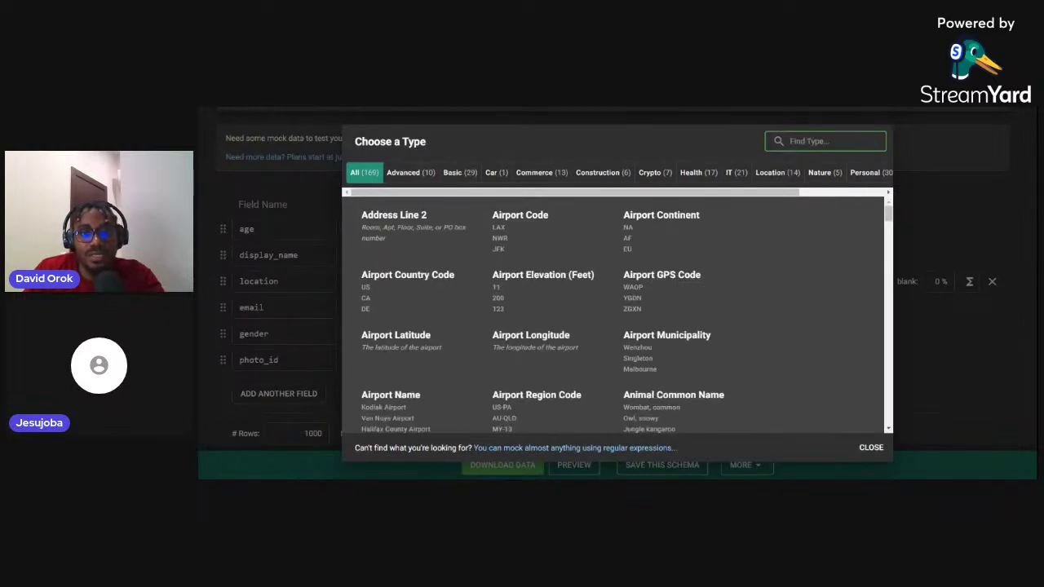
pyautogui.write('imag')
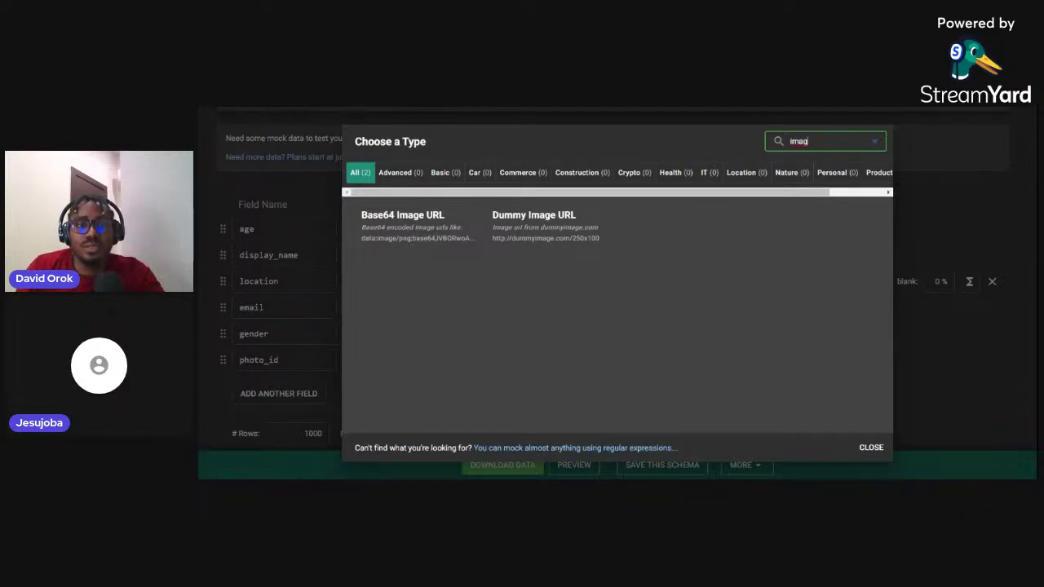
pyautogui.press('BackSpace')
pyautogui.press('BackSpace')
pyautogui.press('BackSpace')
pyautogui.press('BackSpace')
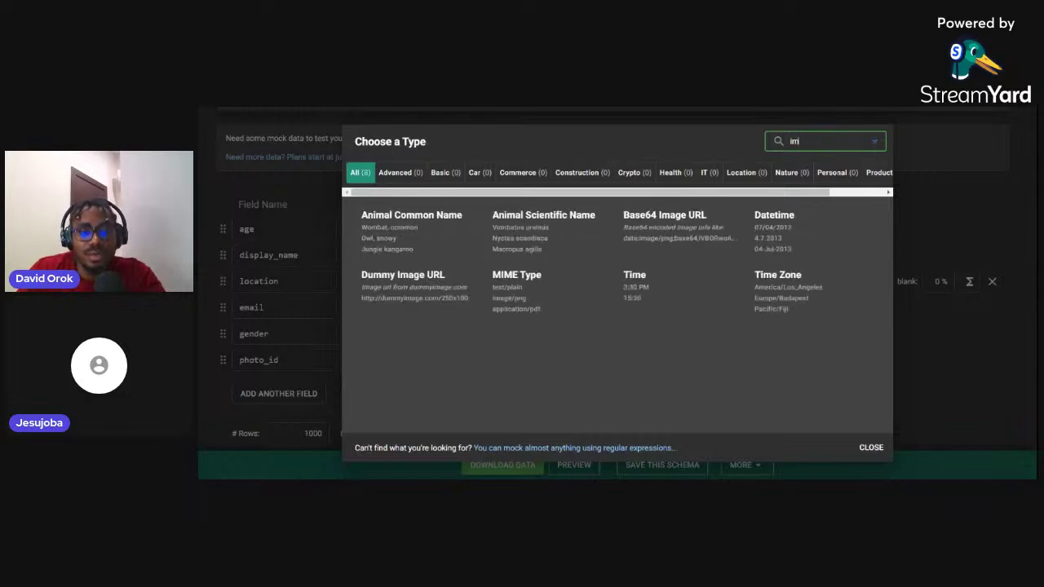
pyautogui.write('pic')
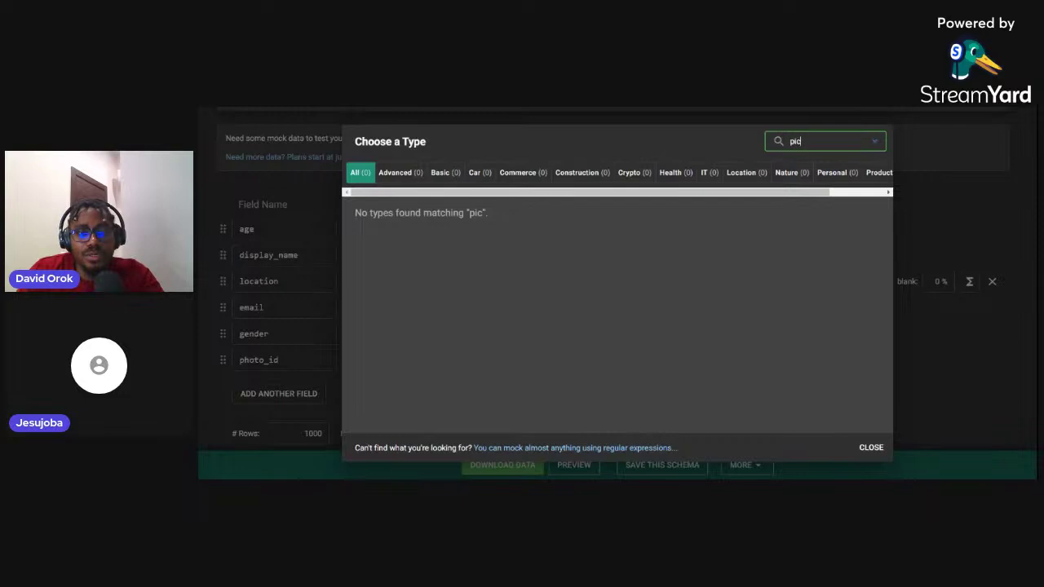
pyautogui.press('BackSpace')
pyautogui.press('BackSpace')
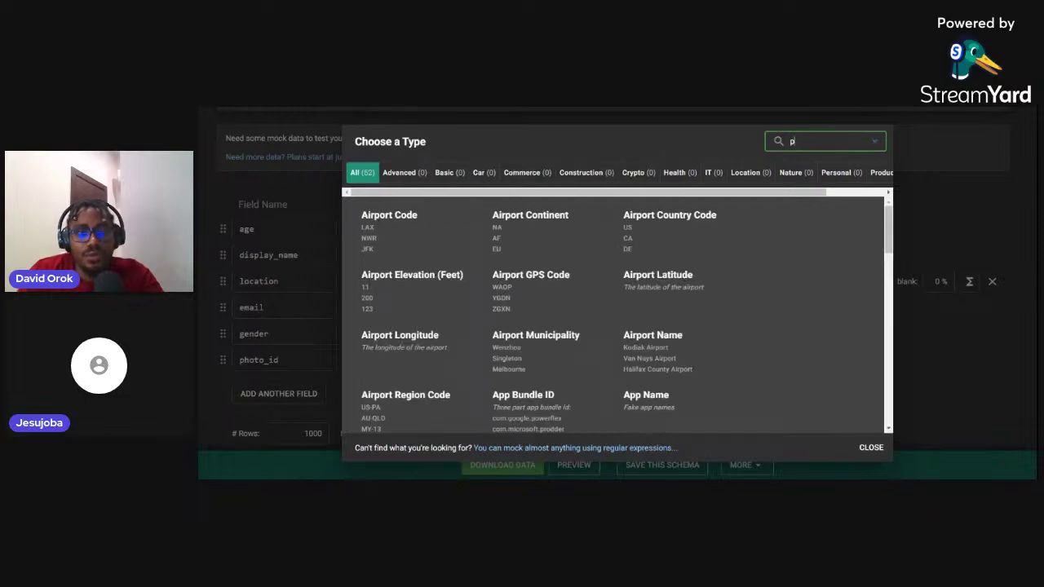
pyautogui.press('BackSpace')
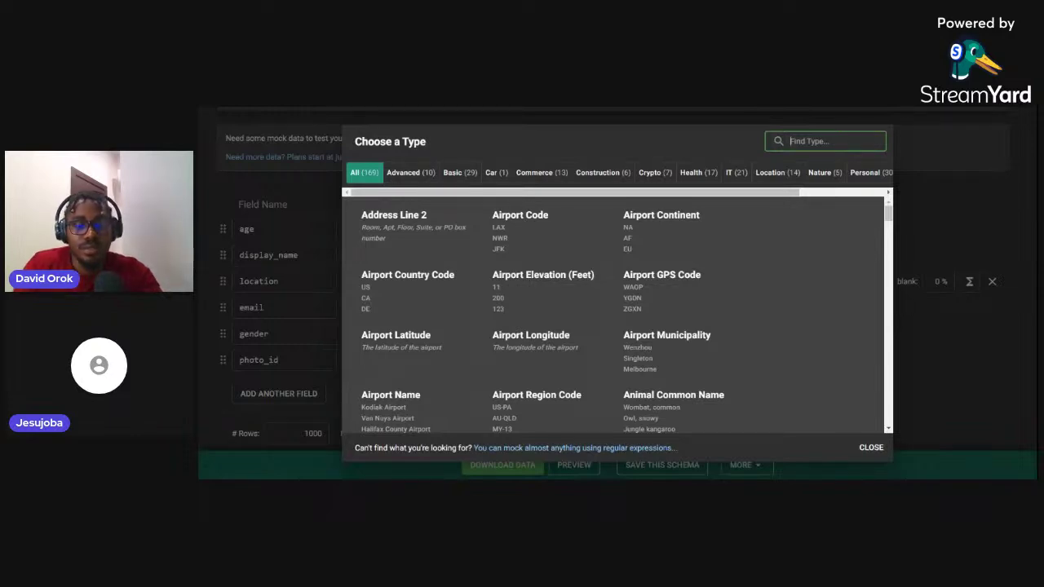
# Search 'image' and set photo_id's type to Base64 Image URL
pyautogui.click(847, 108)
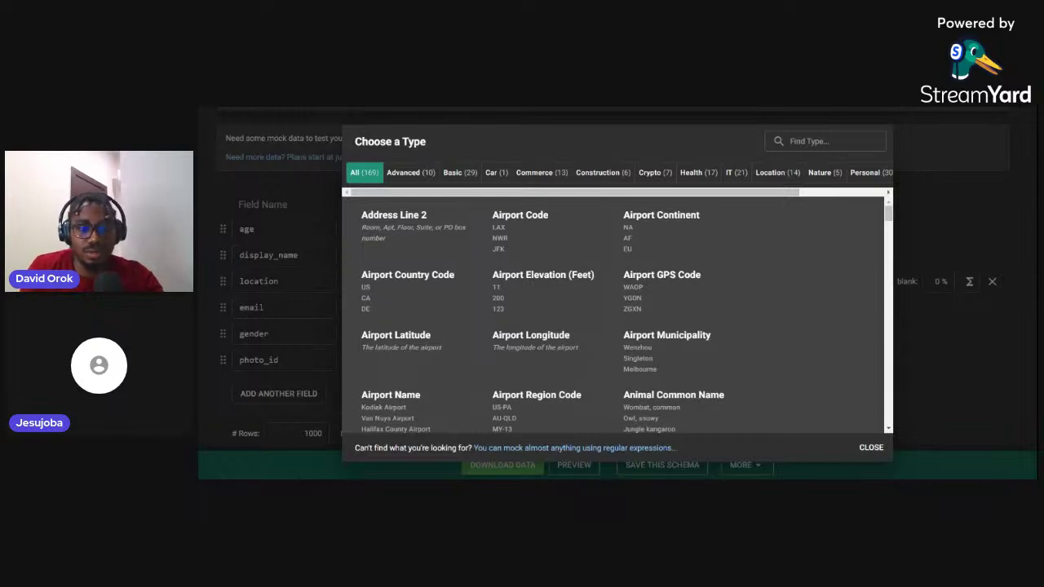
pyautogui.click(825, 141)
pyautogui.write('i')
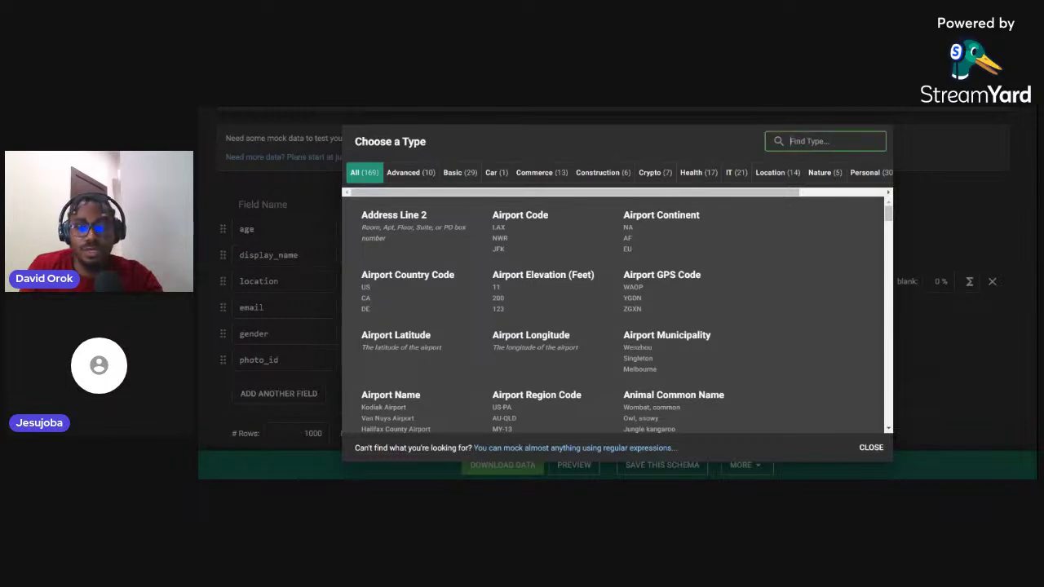
pyautogui.write('m')
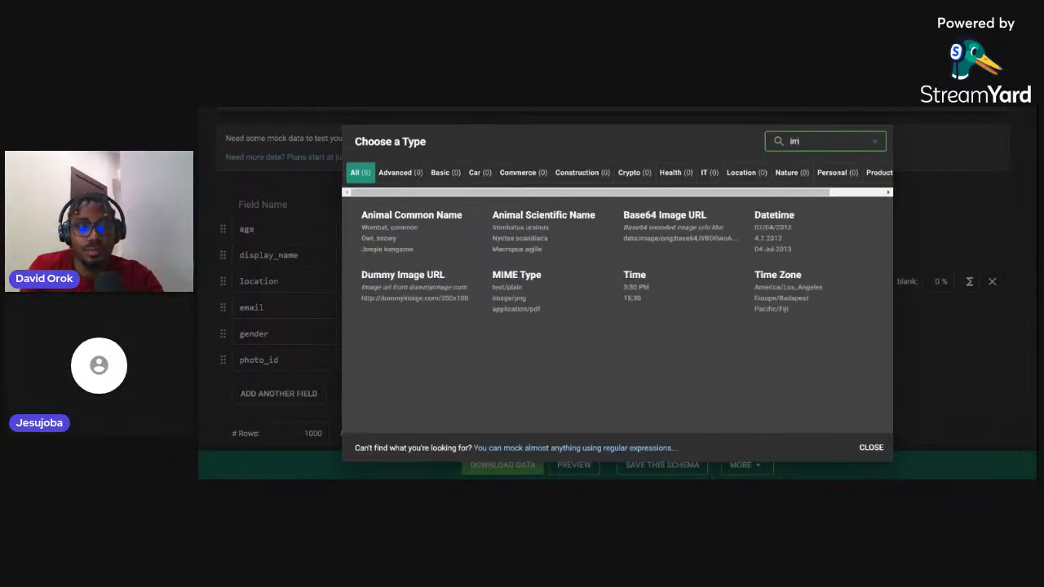
pyautogui.write('age')
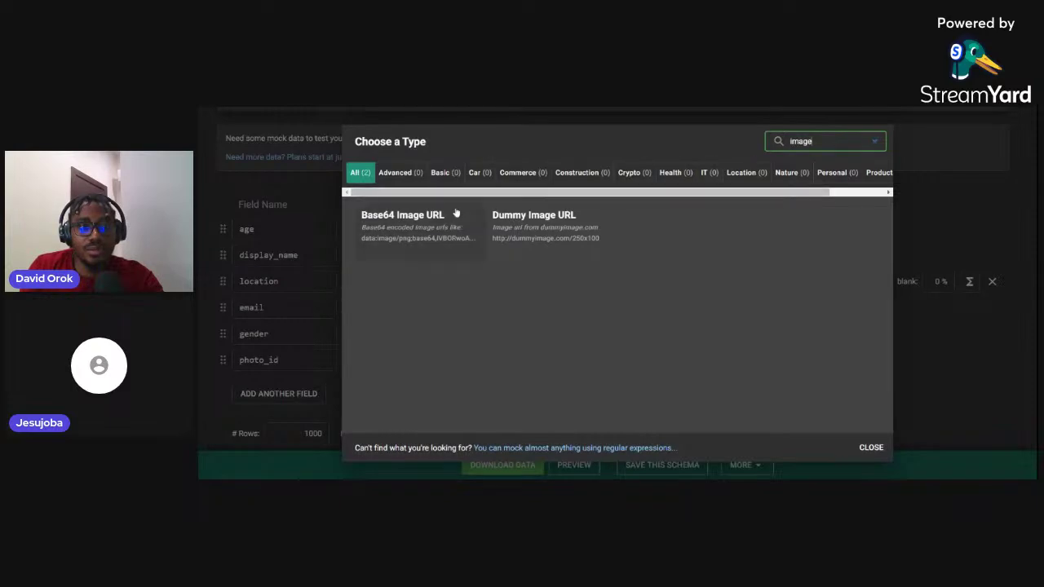
pyautogui.click(433, 224)
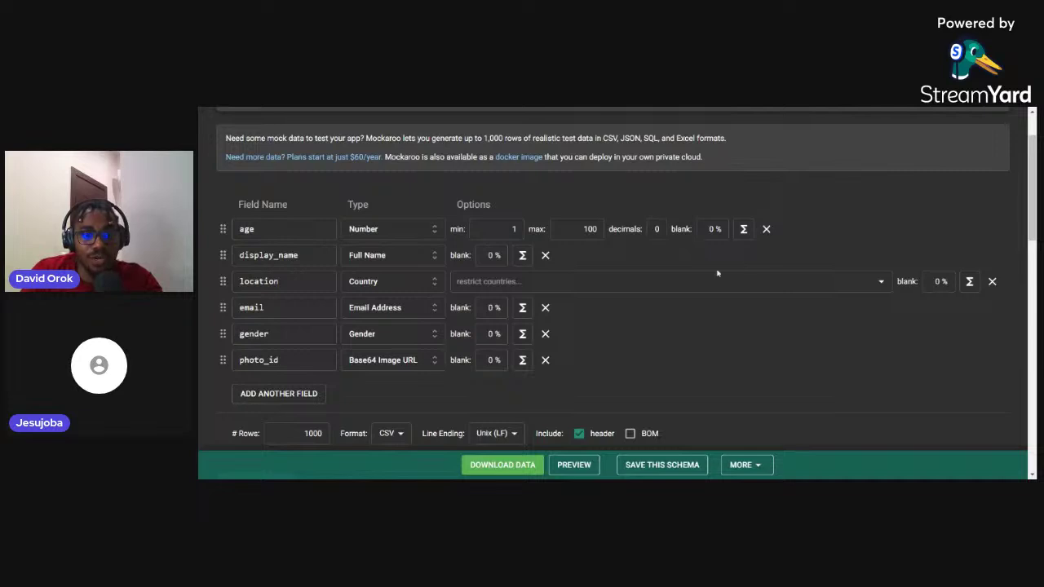
# Change the row count from 1000 to 20 and download the CSV data
pyautogui.click(320, 433)
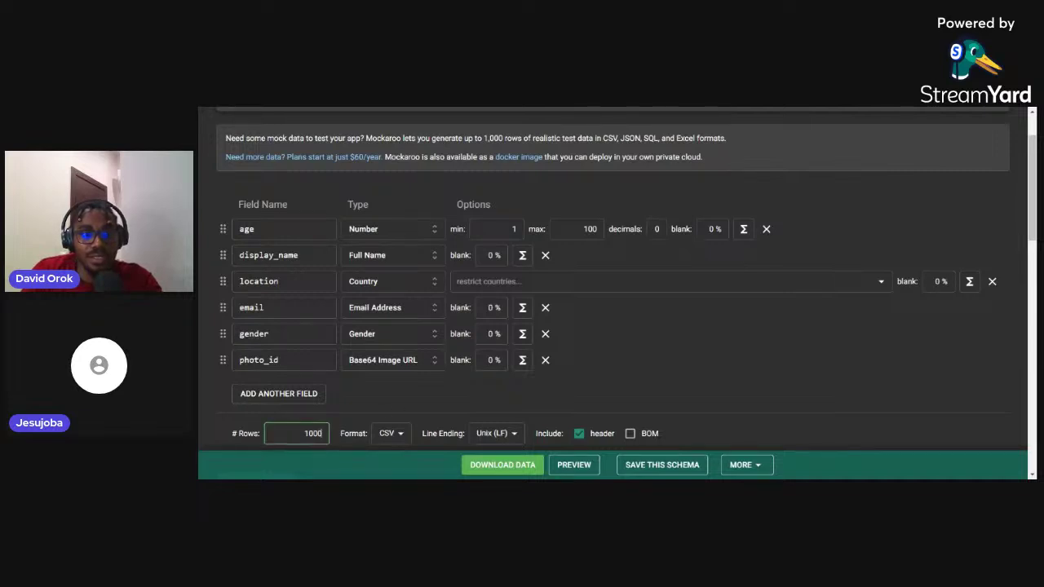
pyautogui.press('BackSpace')
pyautogui.press('BackSpace')
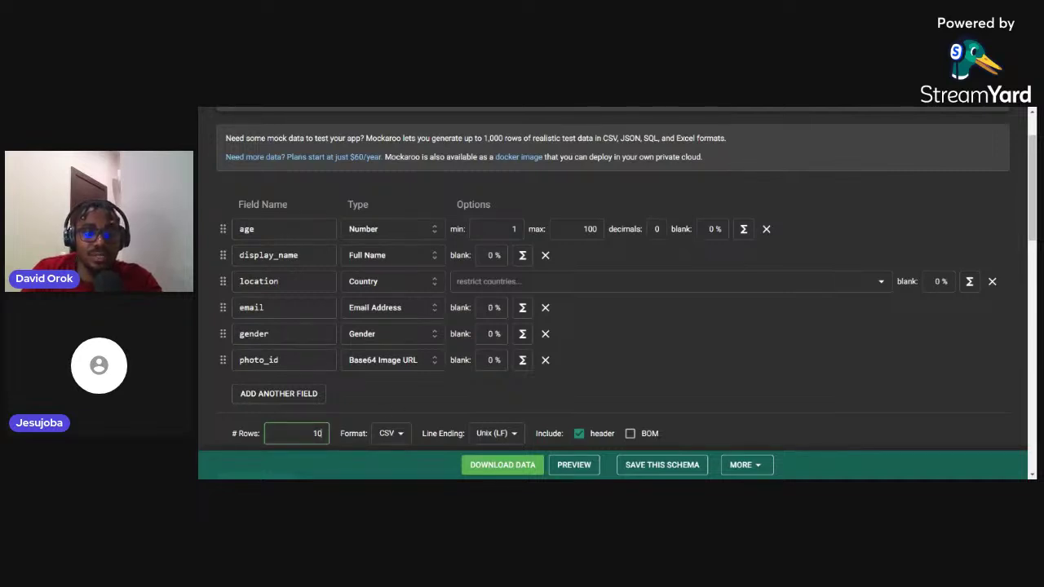
pyautogui.press('BackSpace')
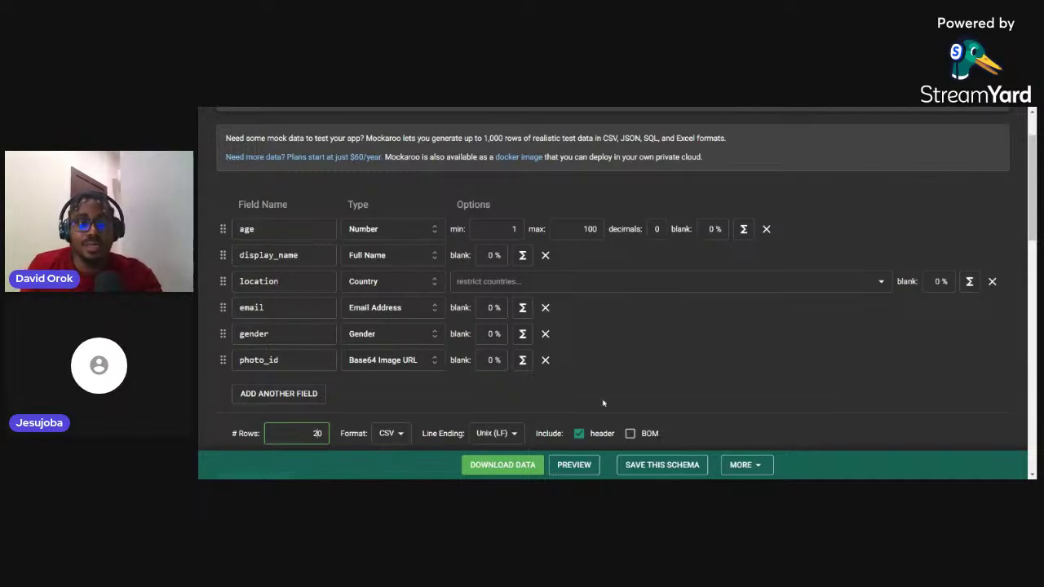
pyautogui.click(514, 468)
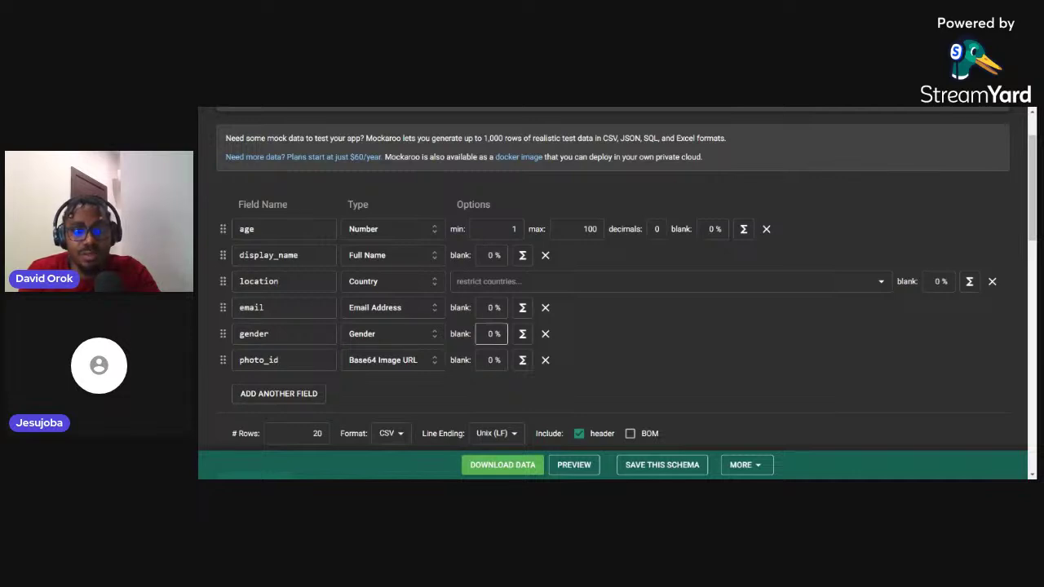
# Set the gender field to Gender (abbrev) and download the 20-row CSV again
pyautogui.click(399, 333)
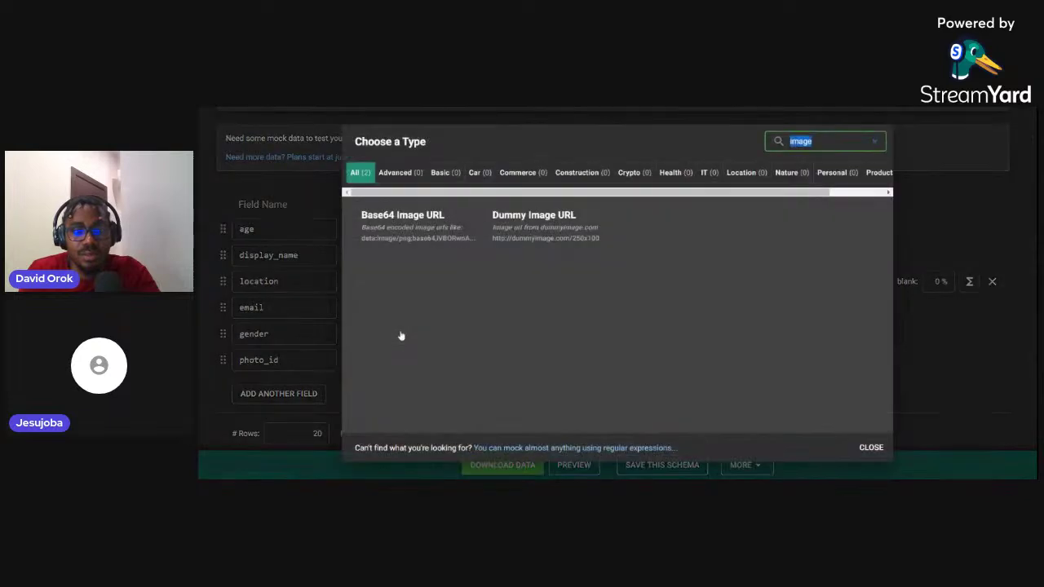
pyautogui.write('gen')
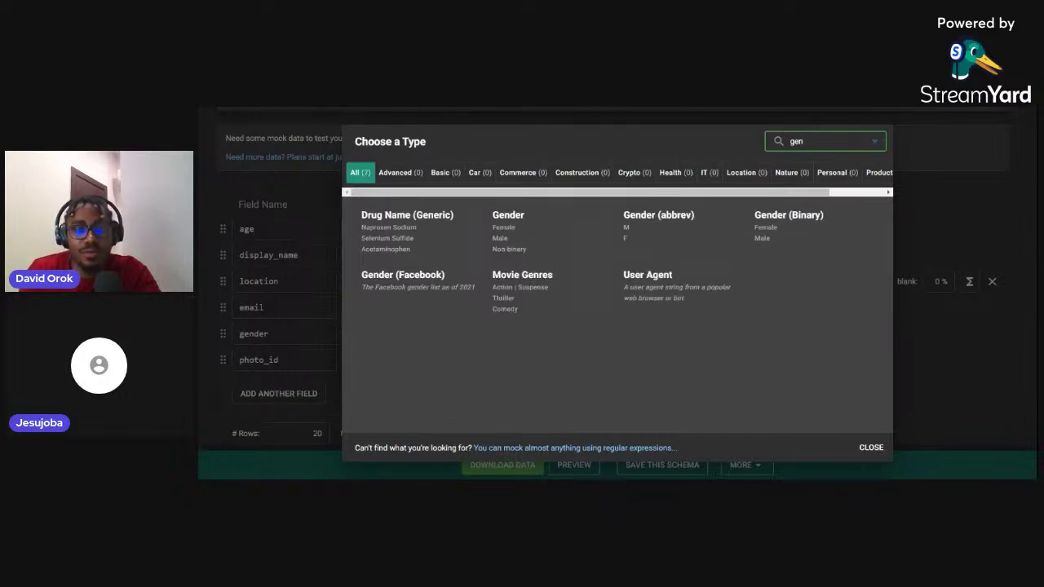
pyautogui.click(649, 245)
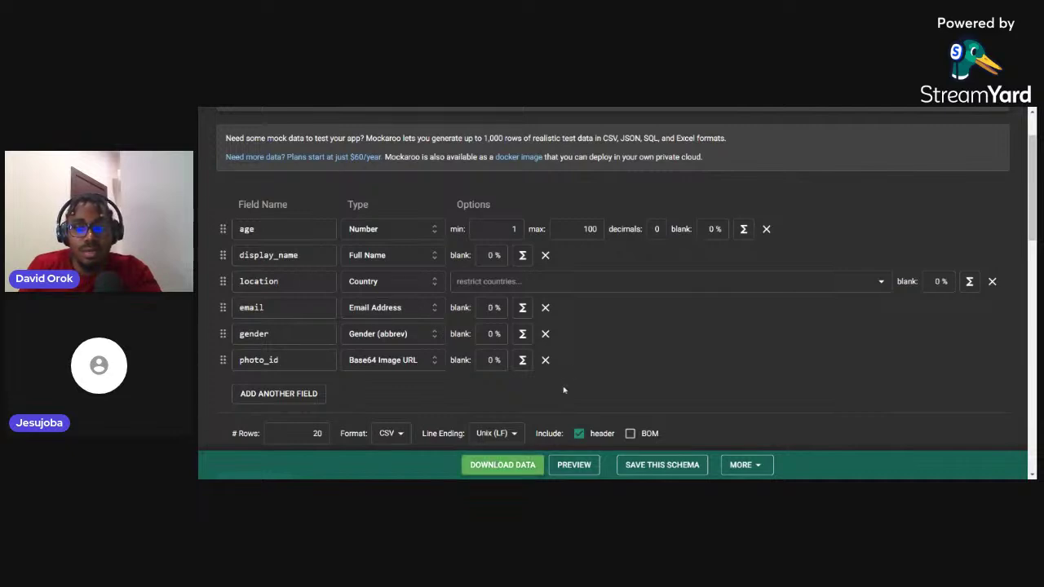
pyautogui.click(495, 465)
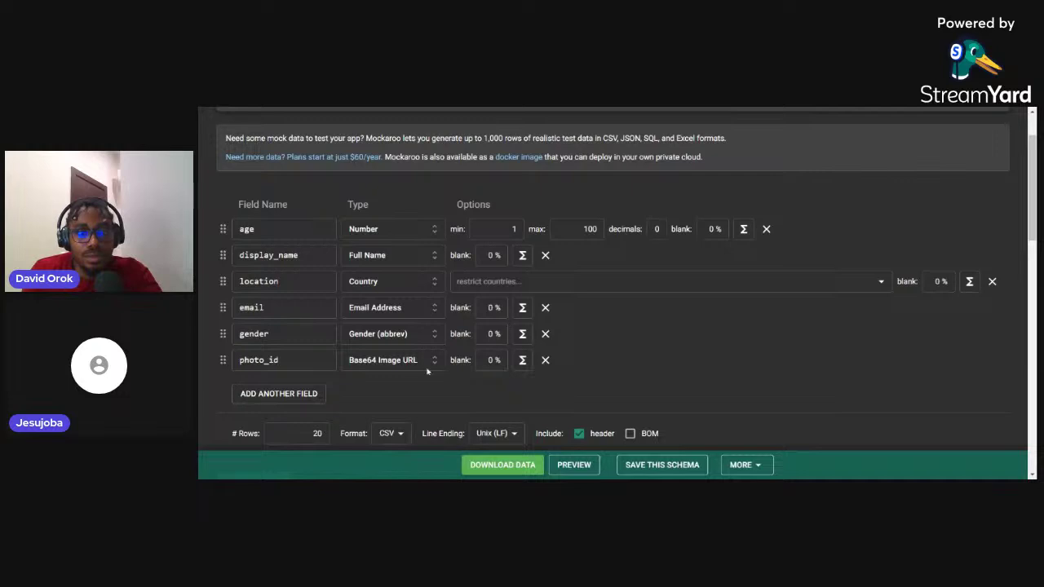
# Add a new field after photo_id, delete the extra duplicate row, and name it bio
pyautogui.click(286, 395)
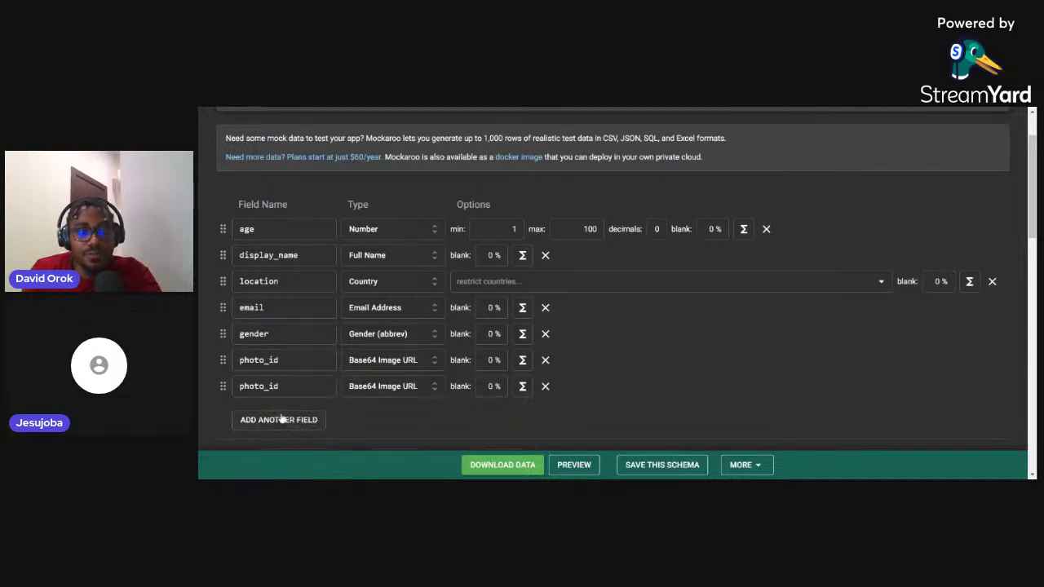
pyautogui.scroll(-1, 281, 421)
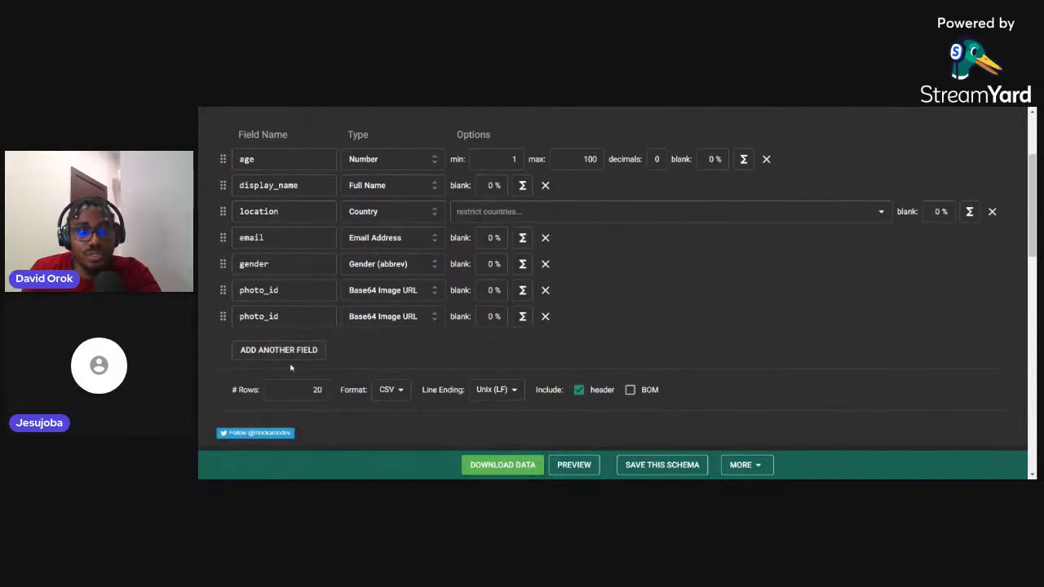
pyautogui.click(283, 350)
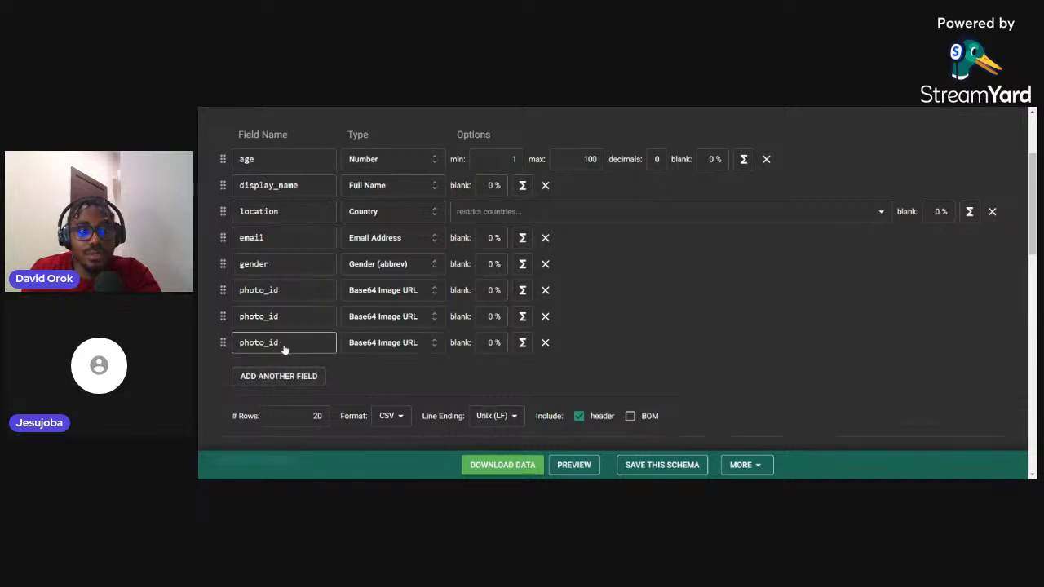
pyautogui.click(545, 343)
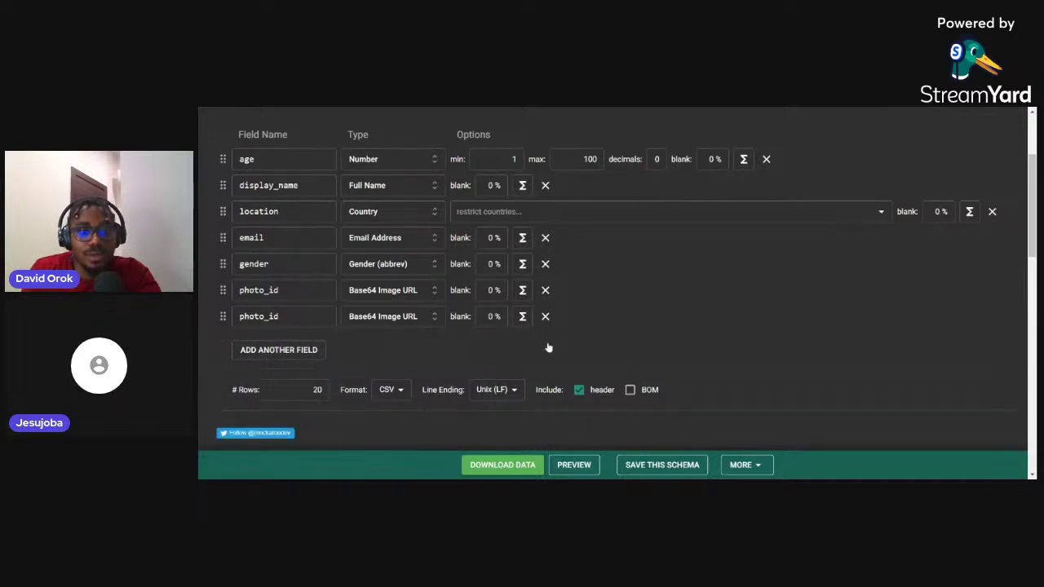
pyautogui.click(269, 316)
pyautogui.doubleClick(259, 317)
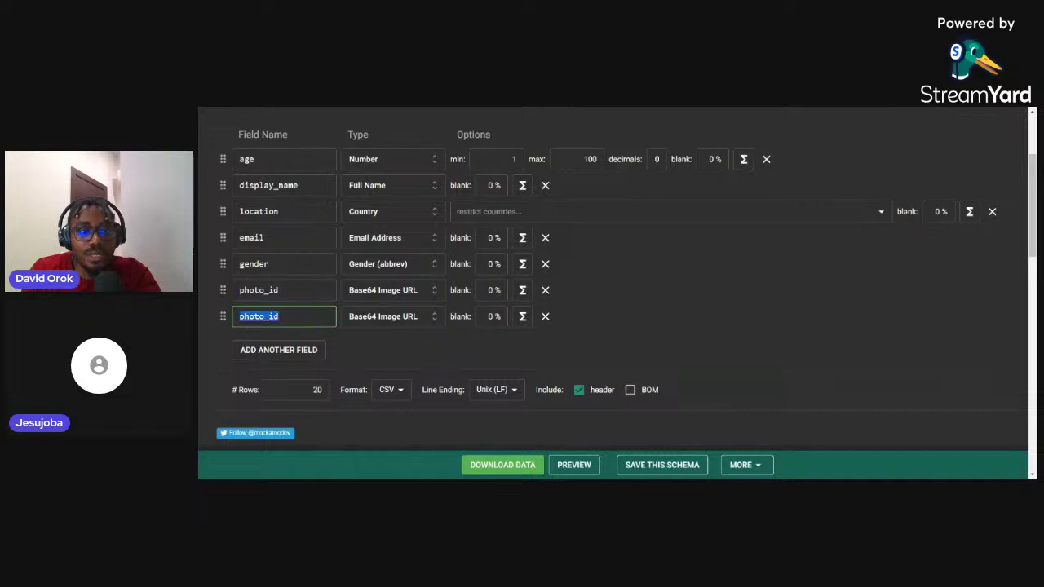
pyautogui.write('bio')
# Set bio's type to Paragraphs, download the mock data, and switch to the Firefoo website
pyautogui.click(368, 317)
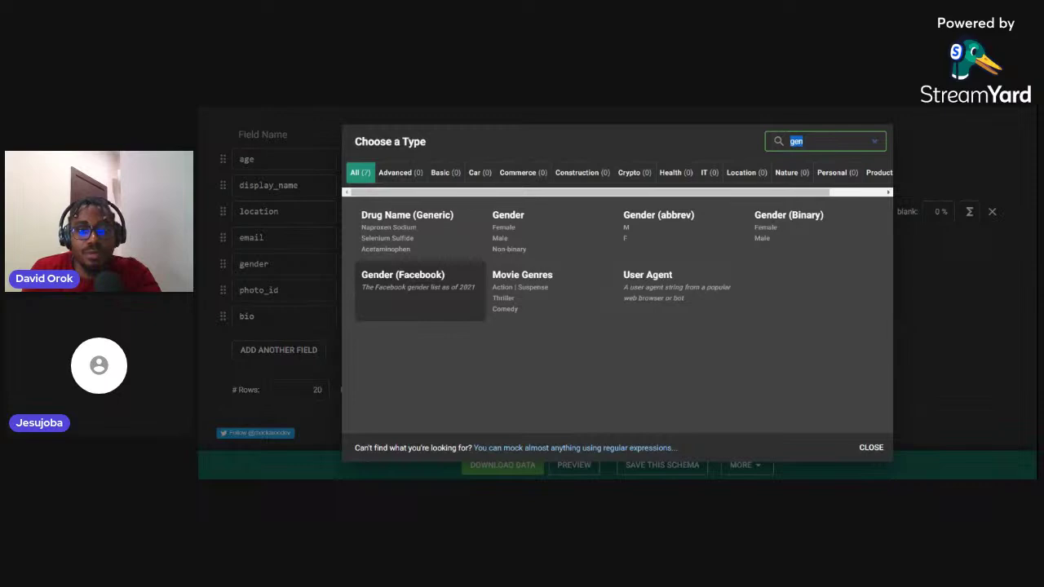
pyautogui.write('par')
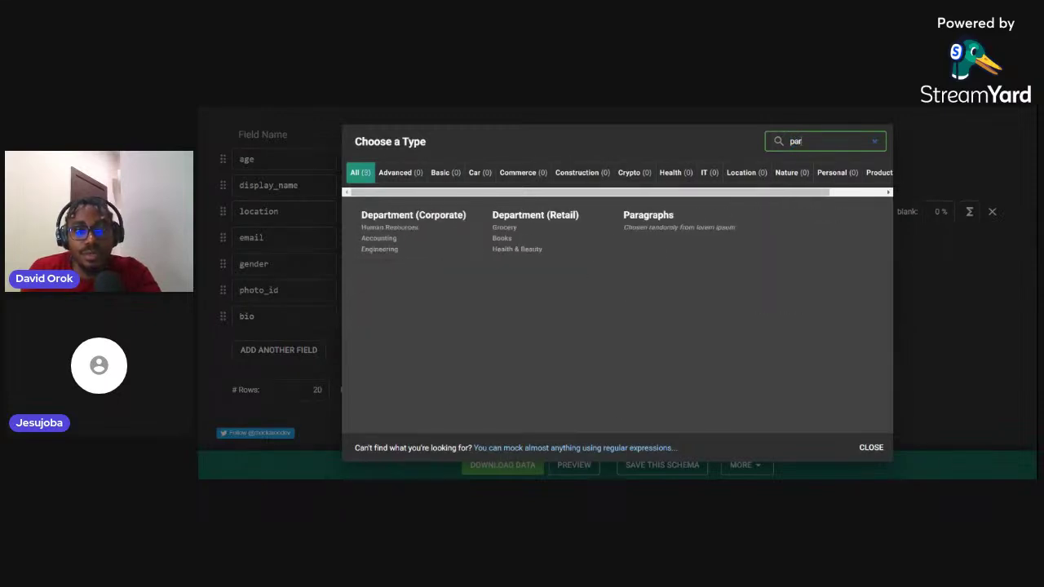
pyautogui.click(686, 232)
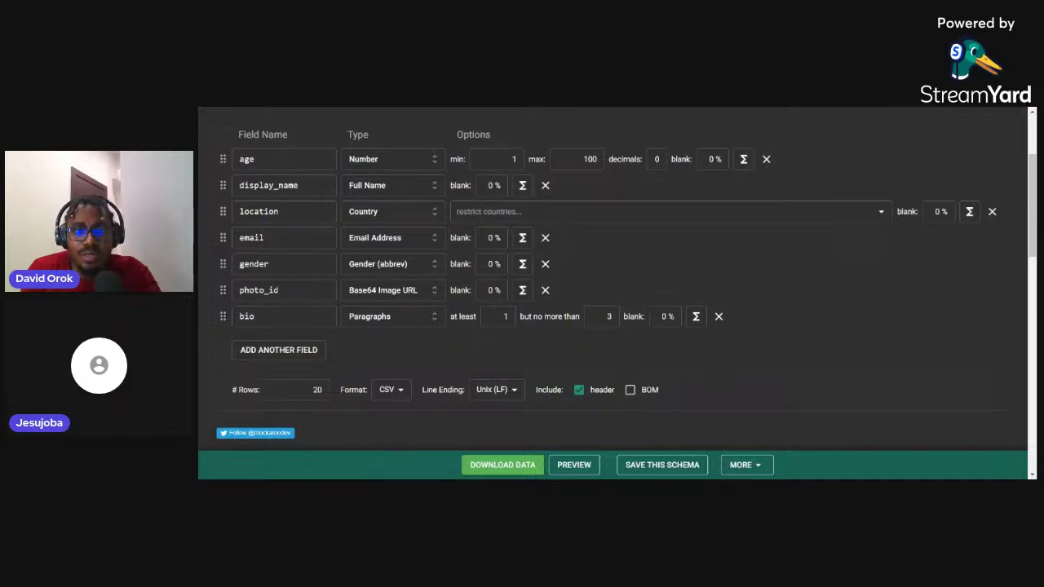
pyautogui.click(493, 465)
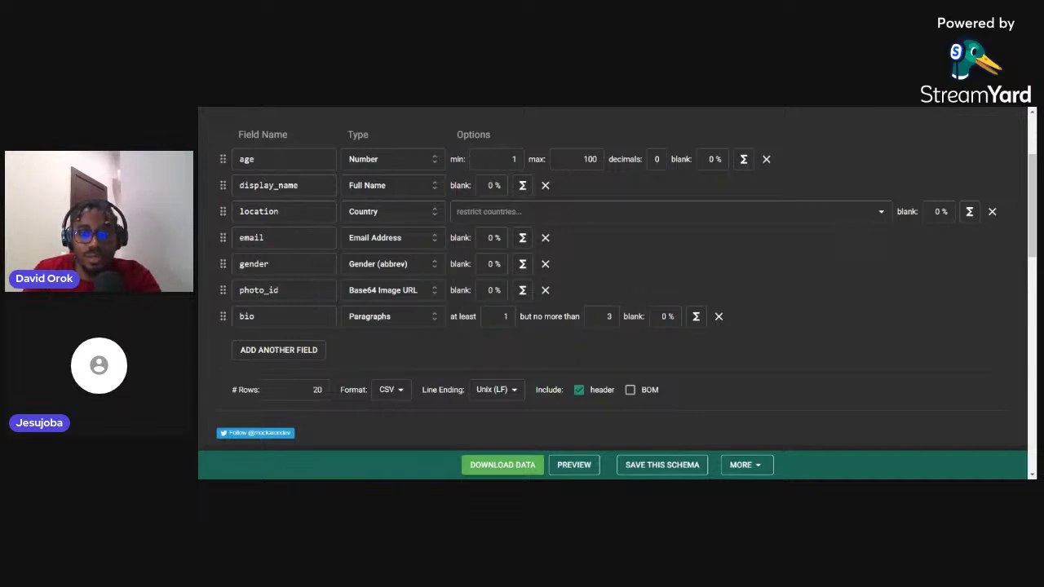
pyautogui.hotkey('ctrl', 'Tab')
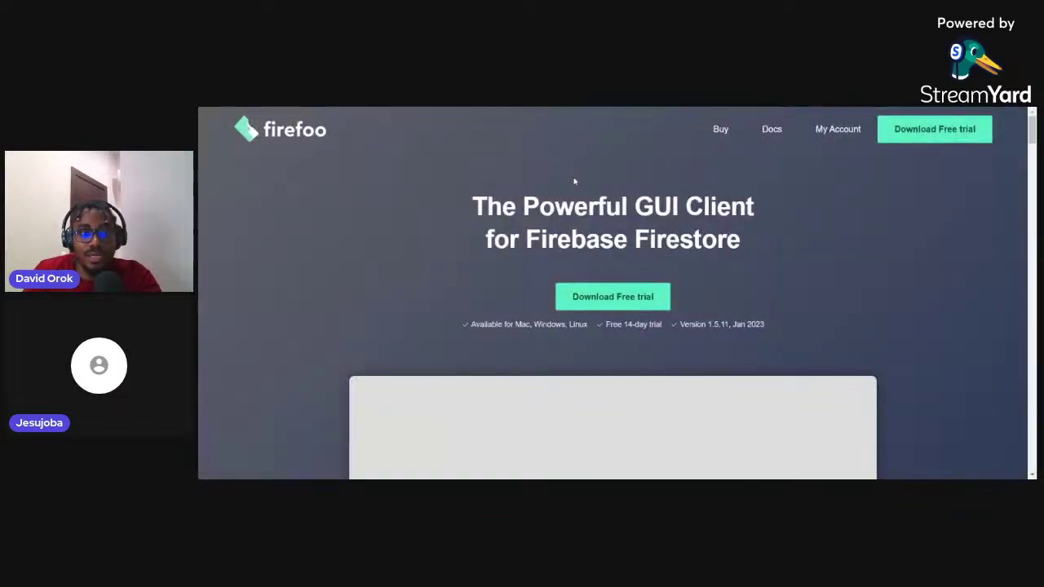
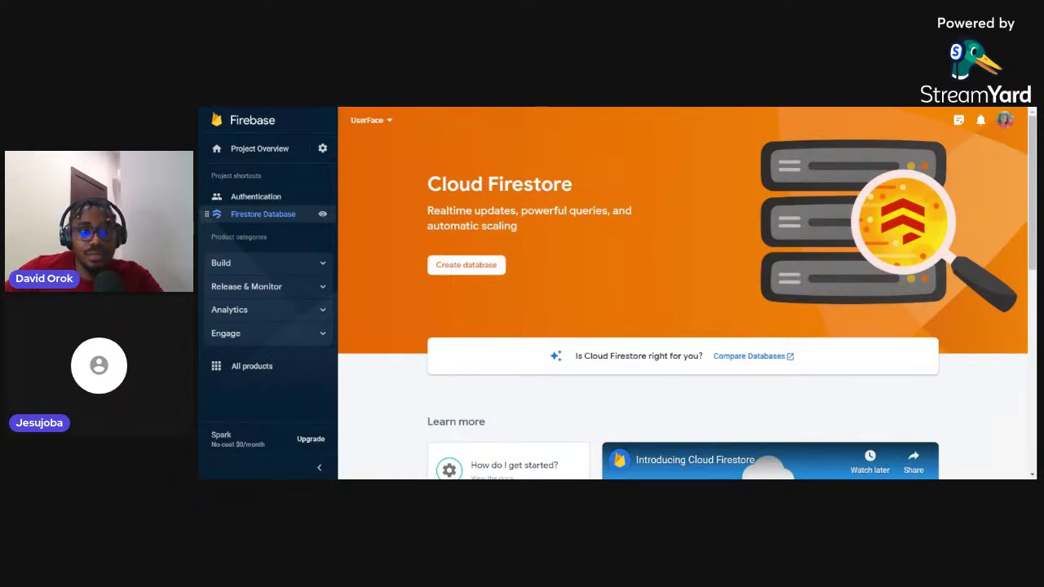
# Start creating a new Firebase project from the project list, then abandon it and return to Firestore
pyautogui.click(390, 123)
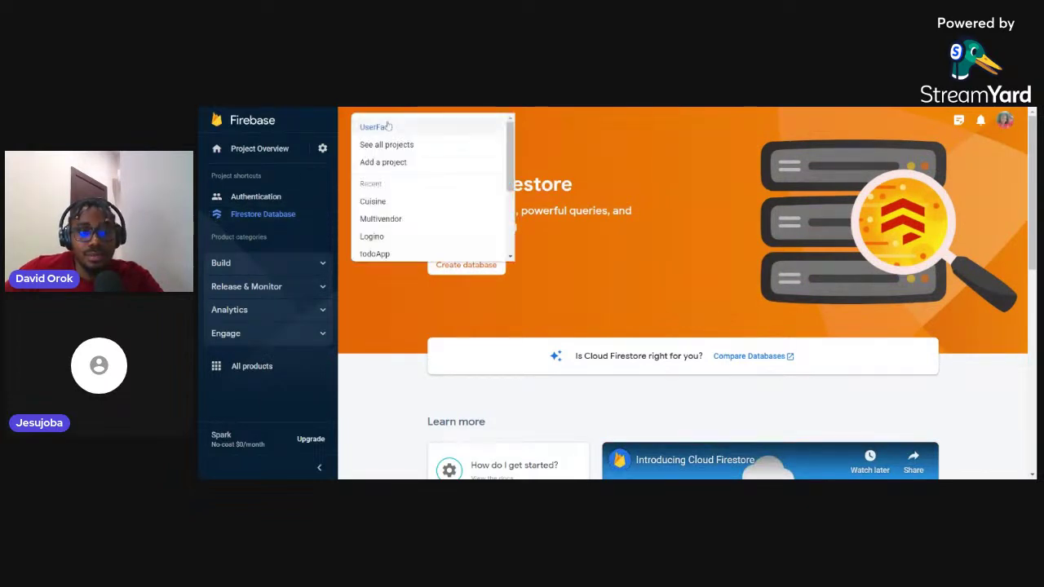
pyautogui.click(385, 163)
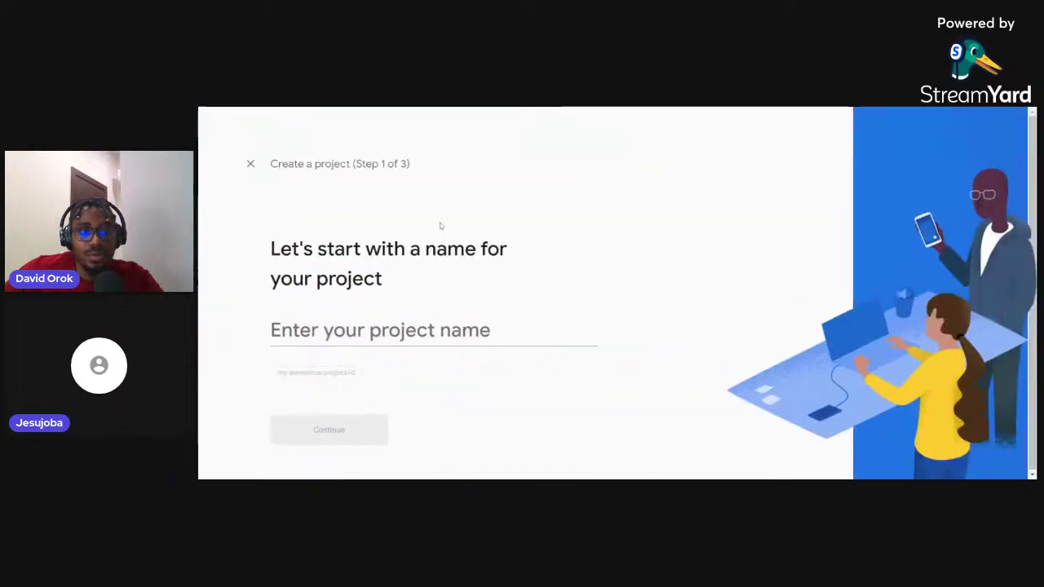
pyautogui.click(250, 164)
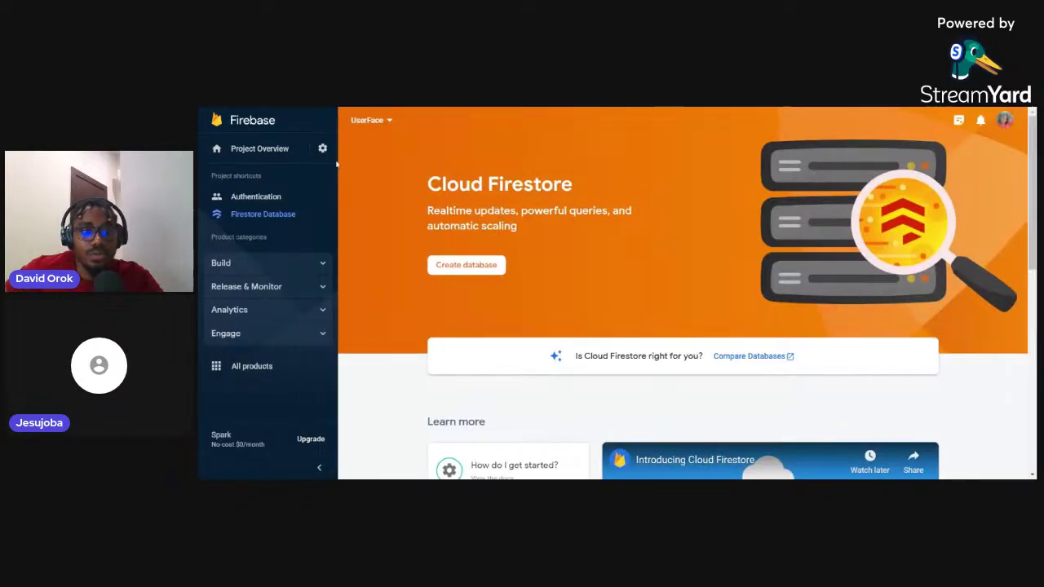
# Create the Firestore database in test mode at nam5 (United States) and begin a new collection
pyautogui.click(437, 263)
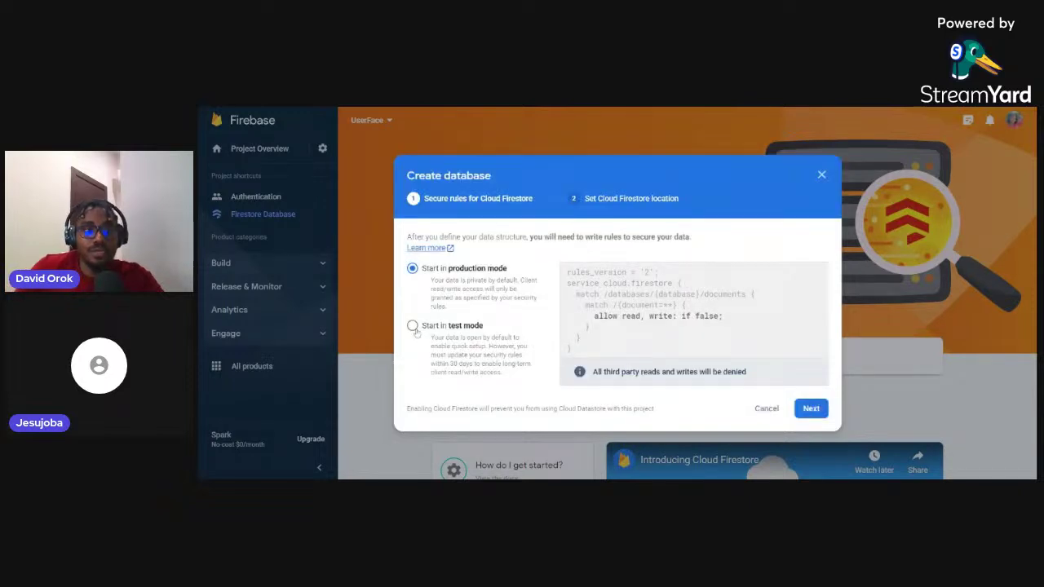
pyautogui.click(413, 327)
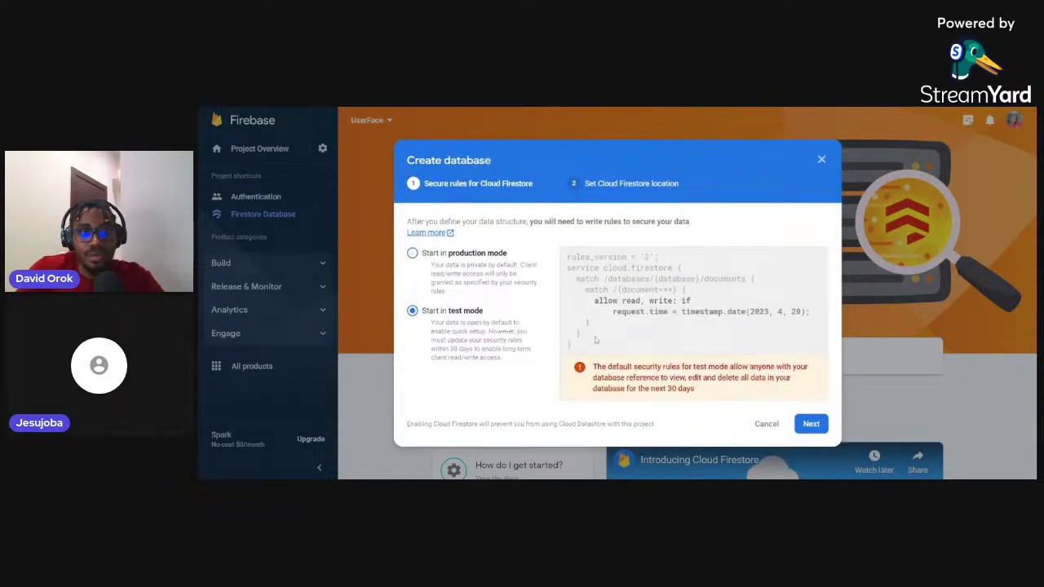
pyautogui.click(811, 425)
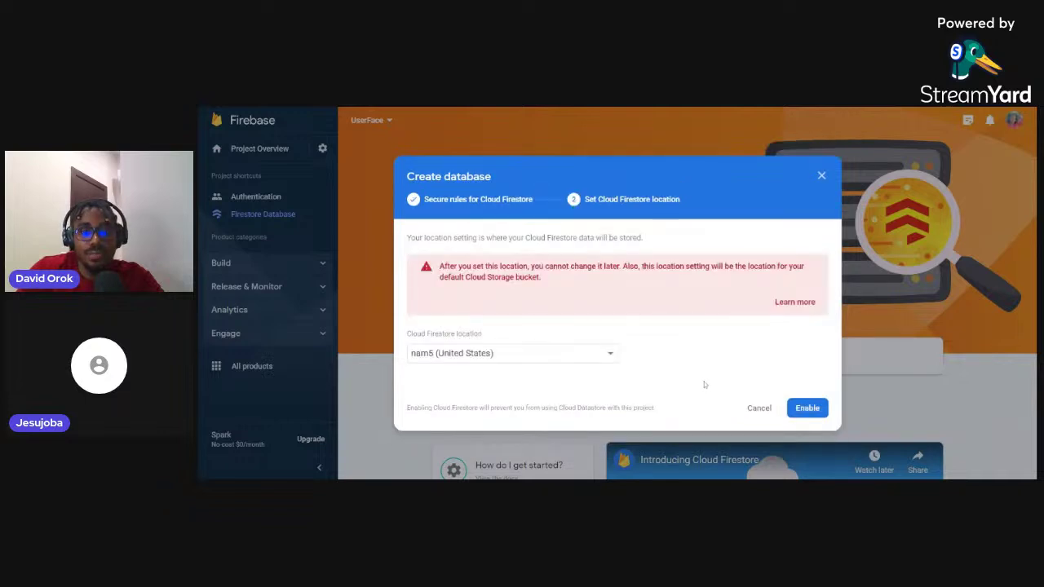
pyautogui.click(810, 412)
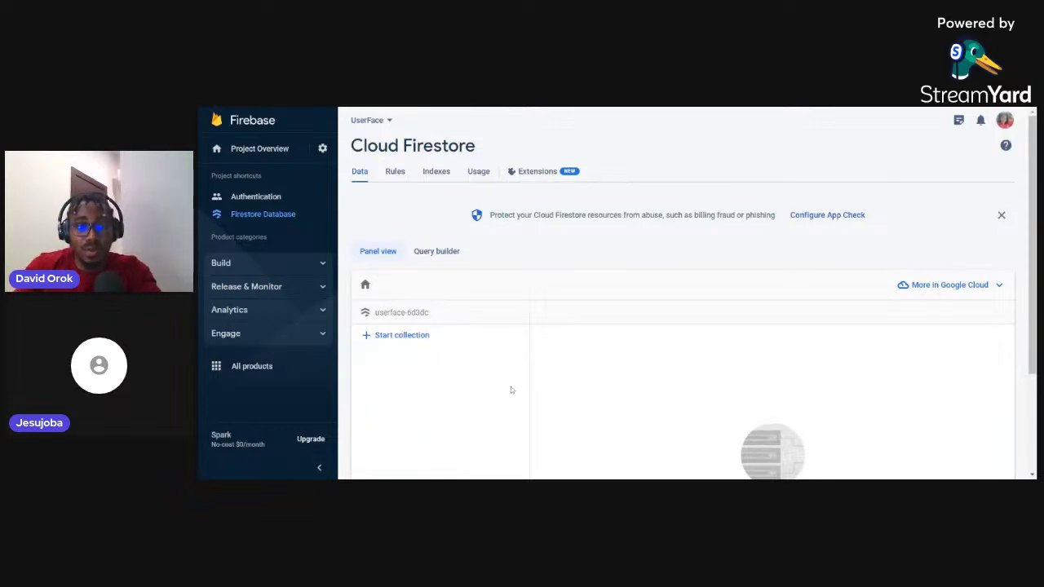
pyautogui.click(401, 335)
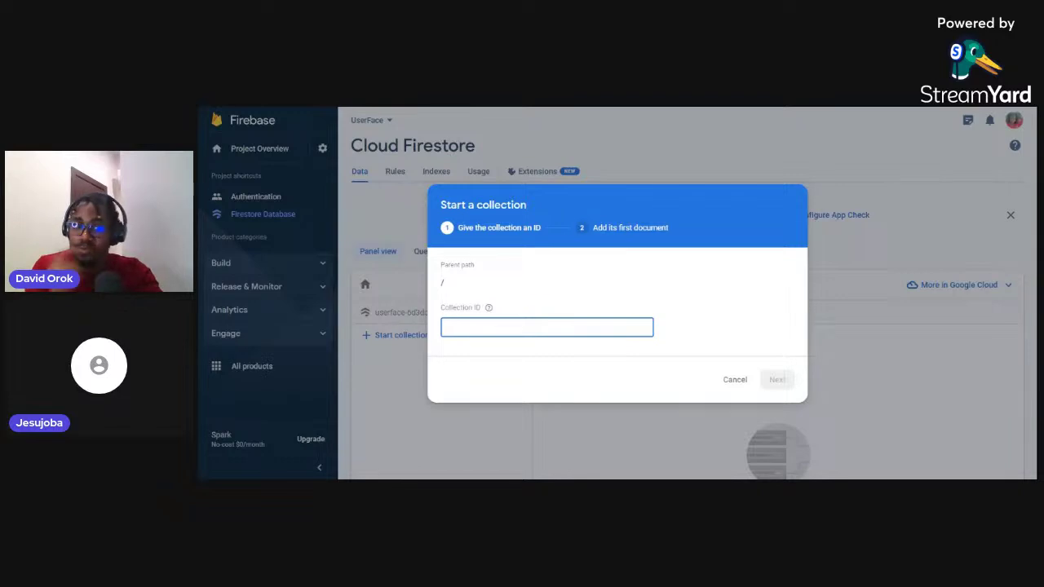
# Enter 'userdetails' as the collection ID, fixing the 'userdeails' typo, and continue
pyautogui.write('u')
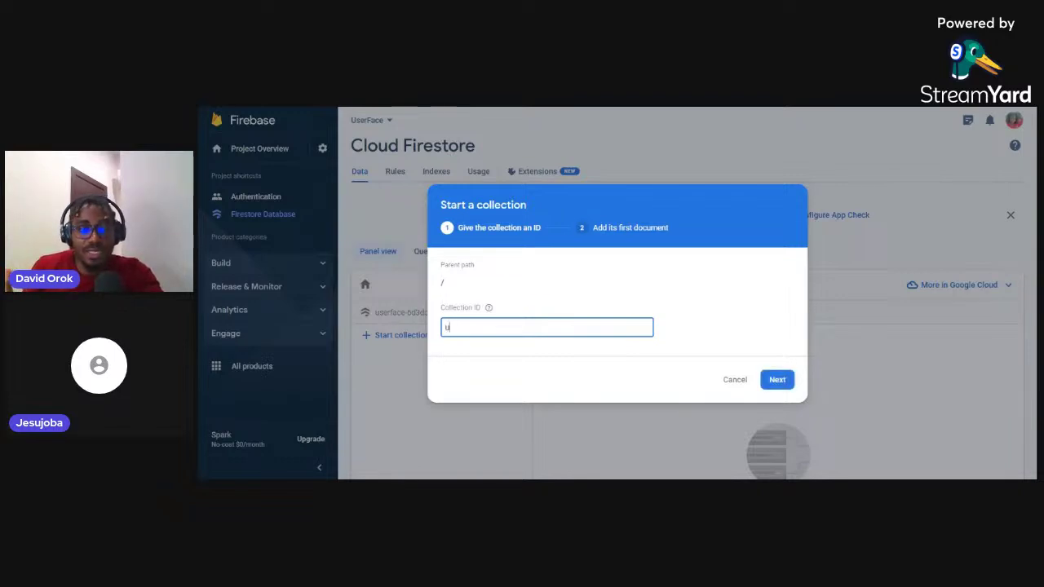
pyautogui.write('serde')
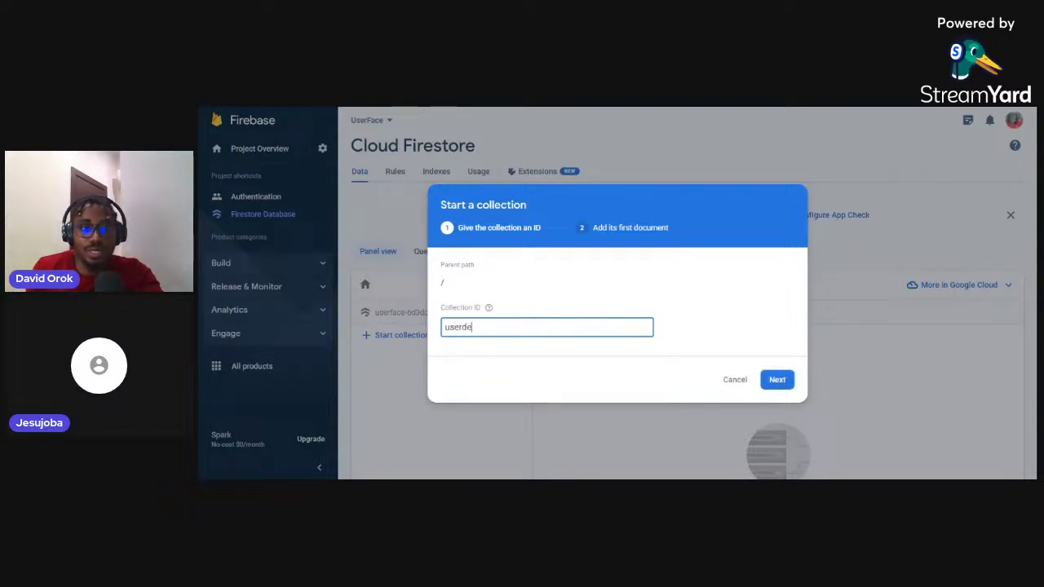
pyautogui.write('ails')
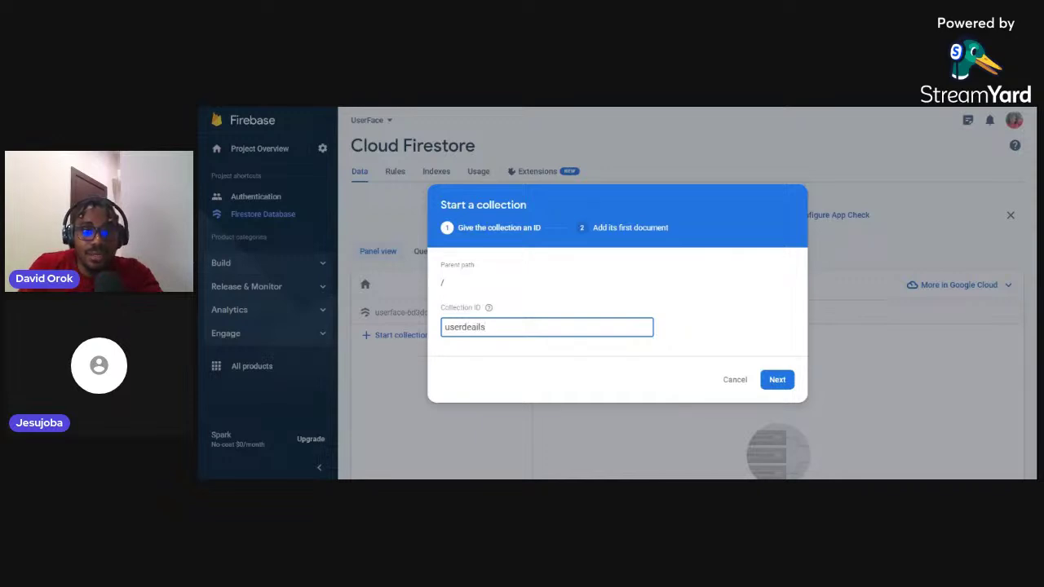
pyautogui.click(472, 327)
pyautogui.write('t')
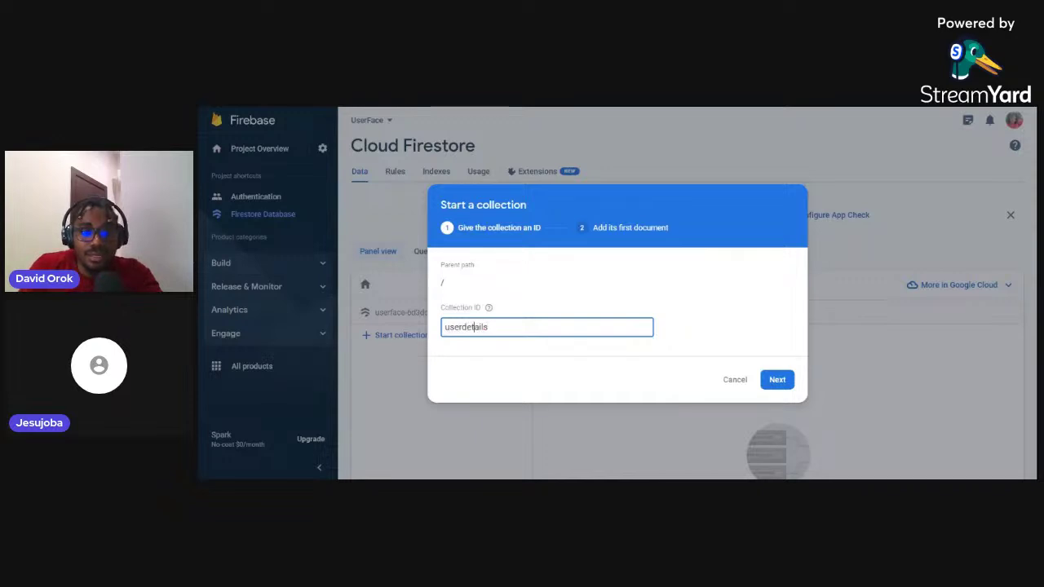
pyautogui.click(777, 379)
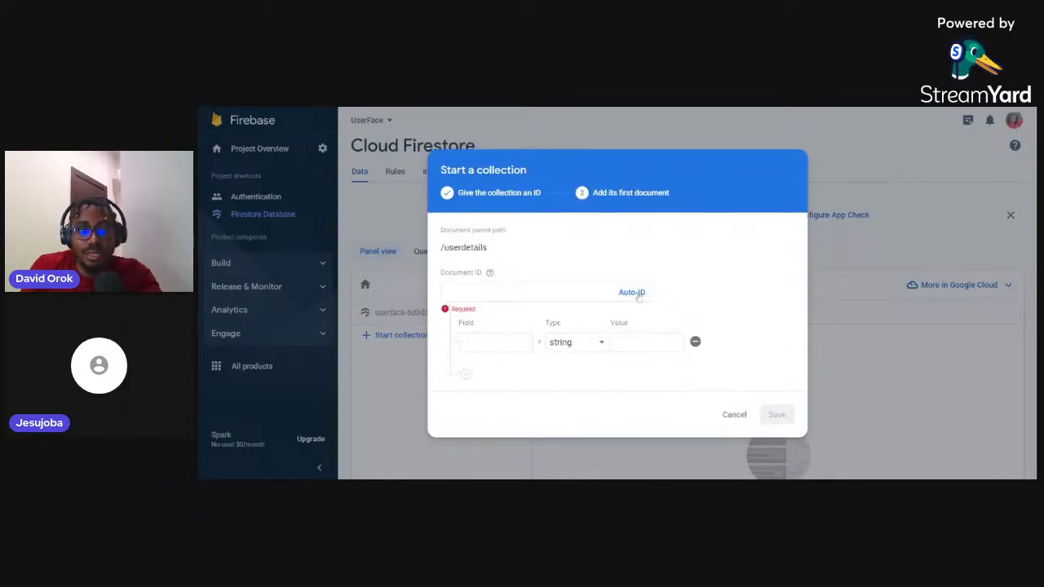
# Give the first document an auto-generated ID, close the dialog, and return to Firefoo
pyautogui.click(633, 295)
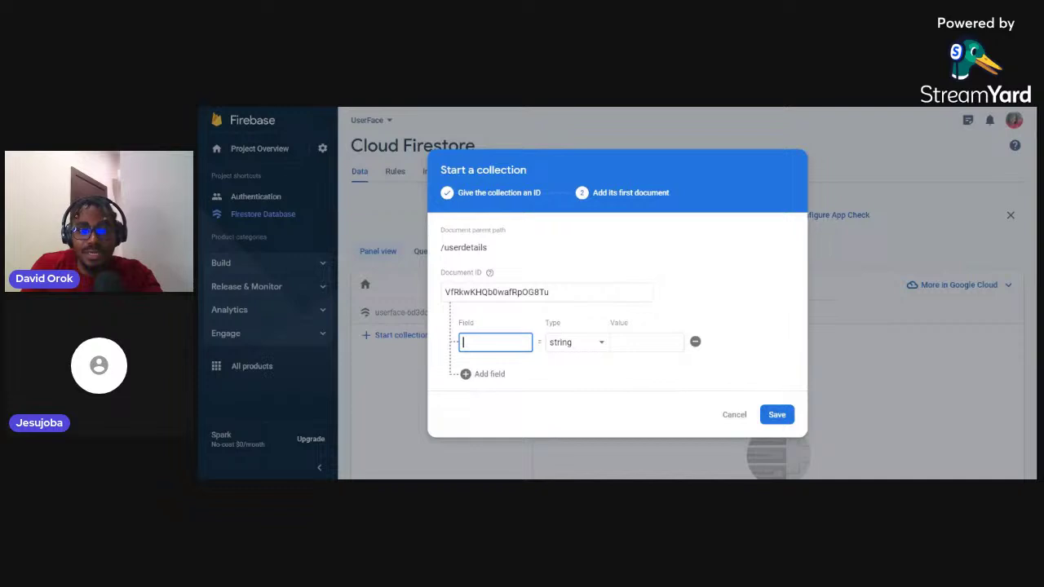
pyautogui.click(776, 414)
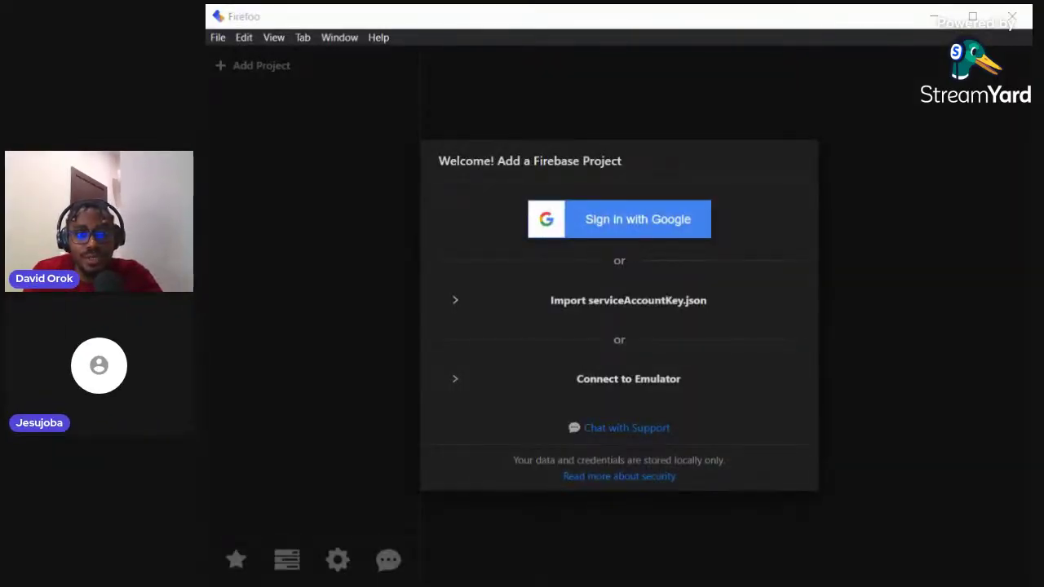
pyautogui.hotkey('alt', 'Tab')
pyautogui.hotkey('alt', 'Tab')
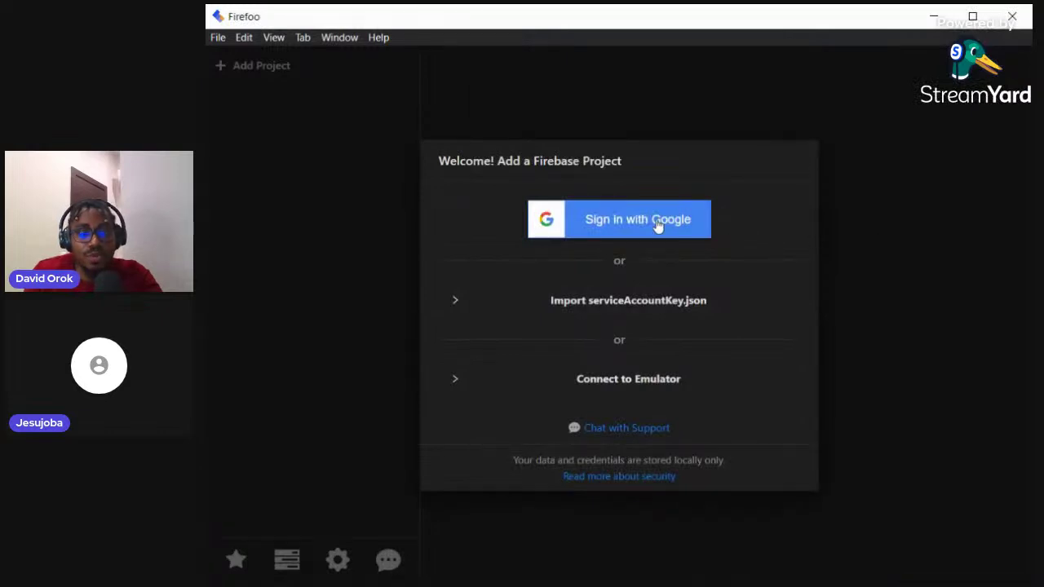
# Sign in to Firefoo with the Google account and return to the project list
pyautogui.click(657, 226)
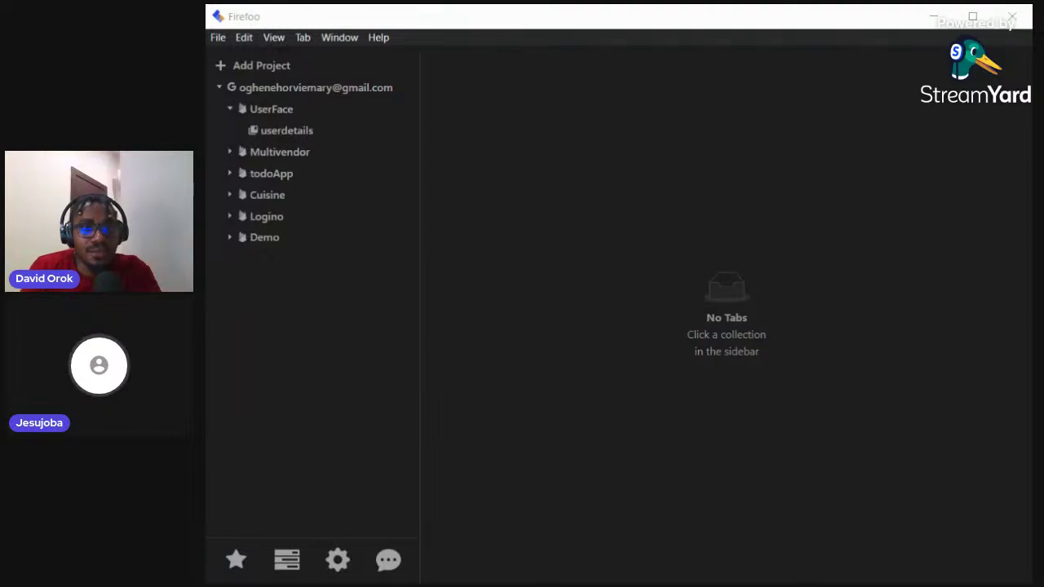
pyautogui.click(483, 235)
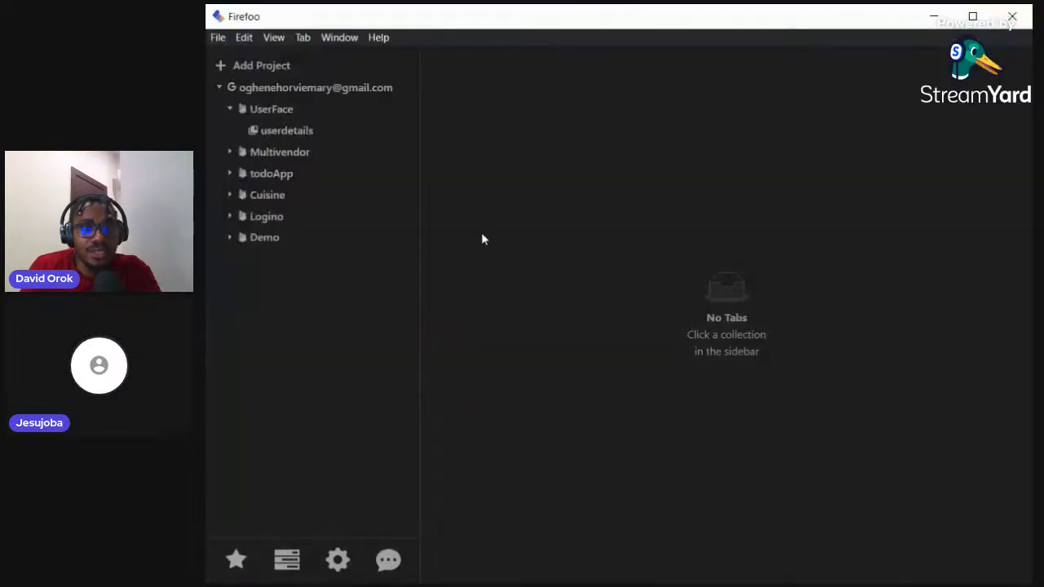
# Reopen the UserFace project tree and open its userdetails collection in a tab
pyautogui.click(281, 110)
pyautogui.click(282, 117)
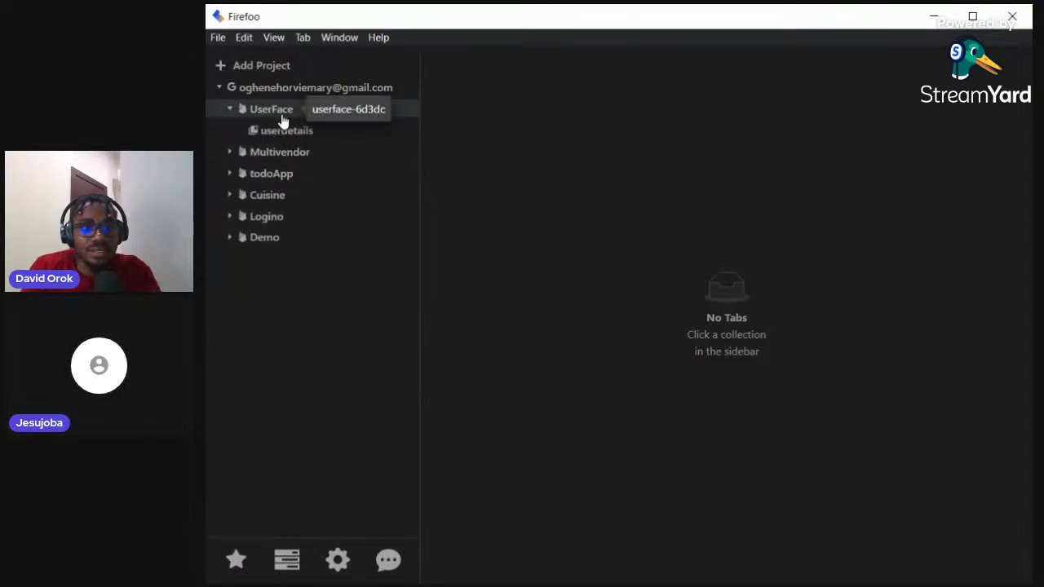
pyautogui.click(286, 132)
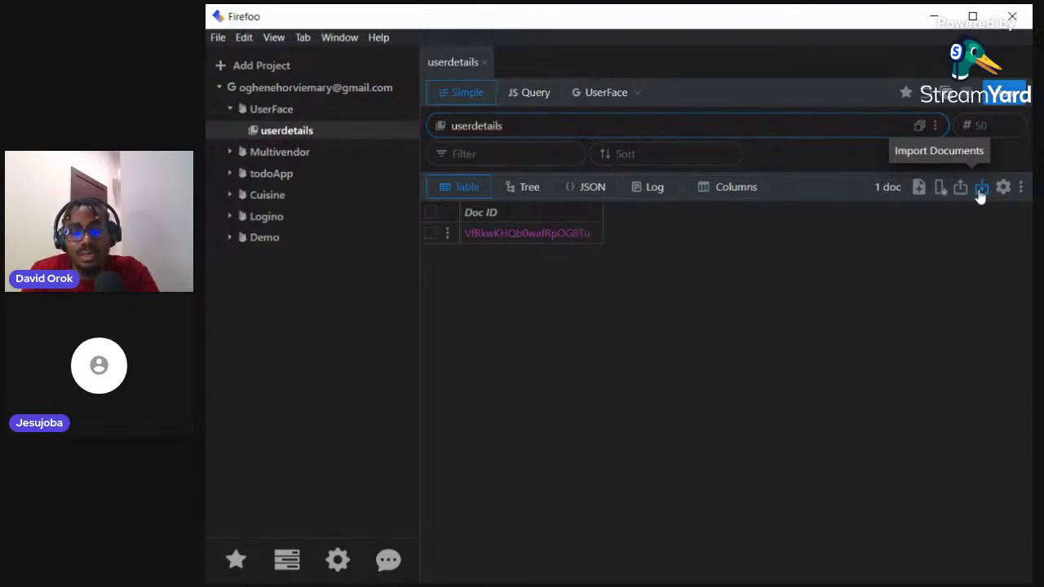
pyautogui.click(981, 190)
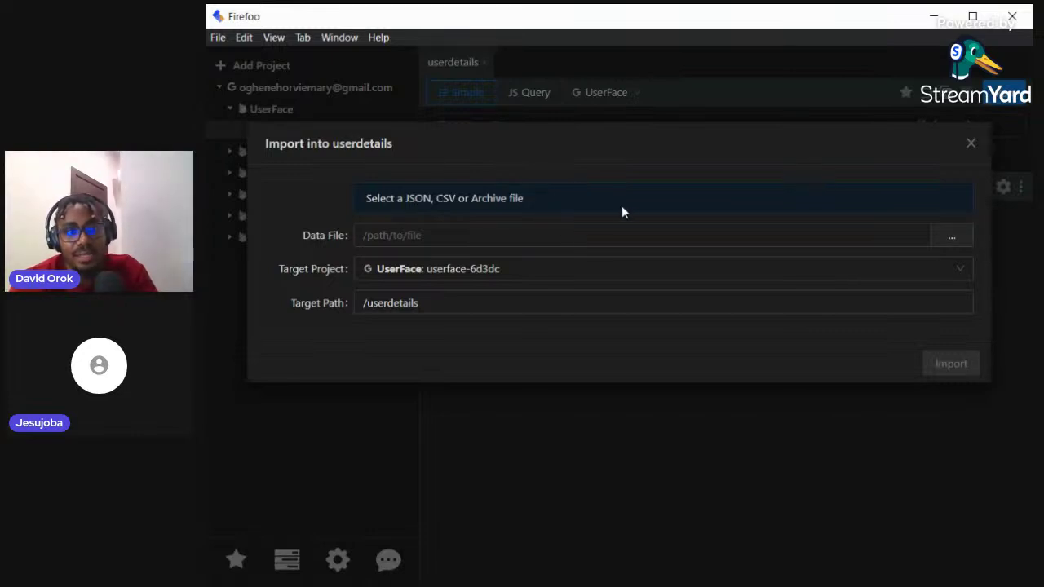
# Import MOCK_DATA (2).csv from Downloads into userdetails, producing 20 writes
pyautogui.click(964, 236)
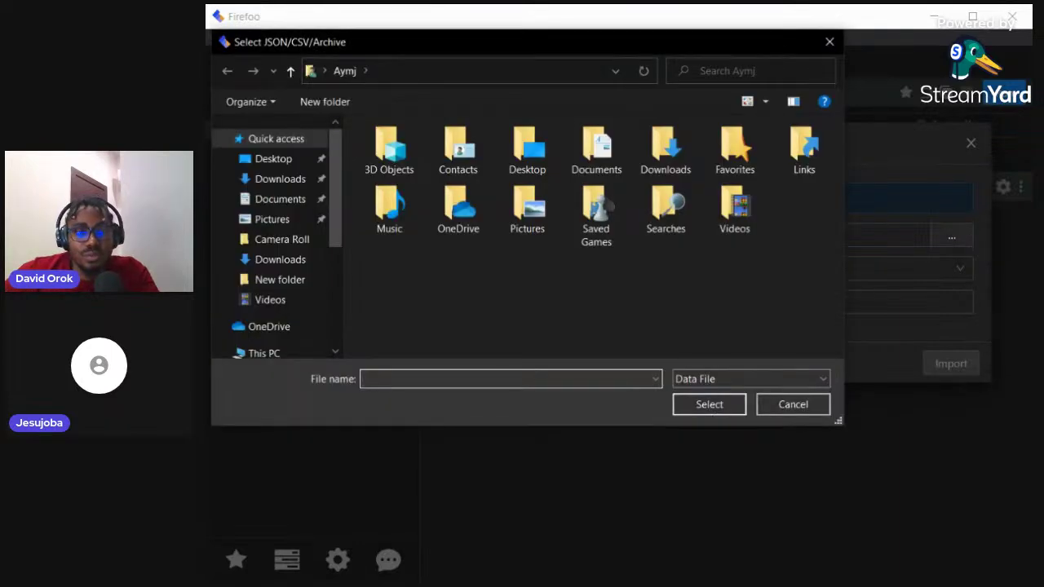
pyautogui.click(280, 179)
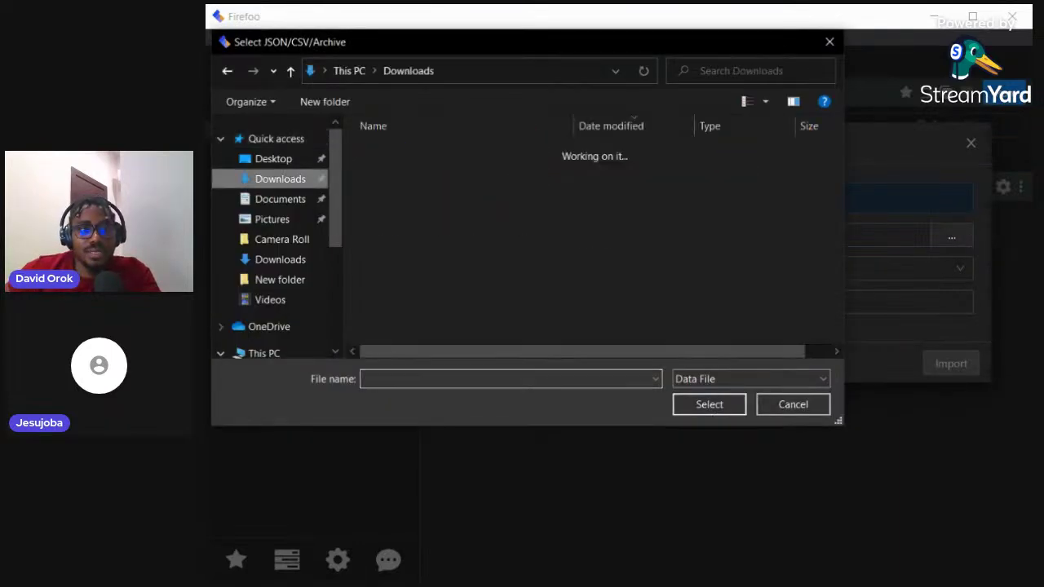
pyautogui.click(422, 171)
pyautogui.doubleClick(450, 170)
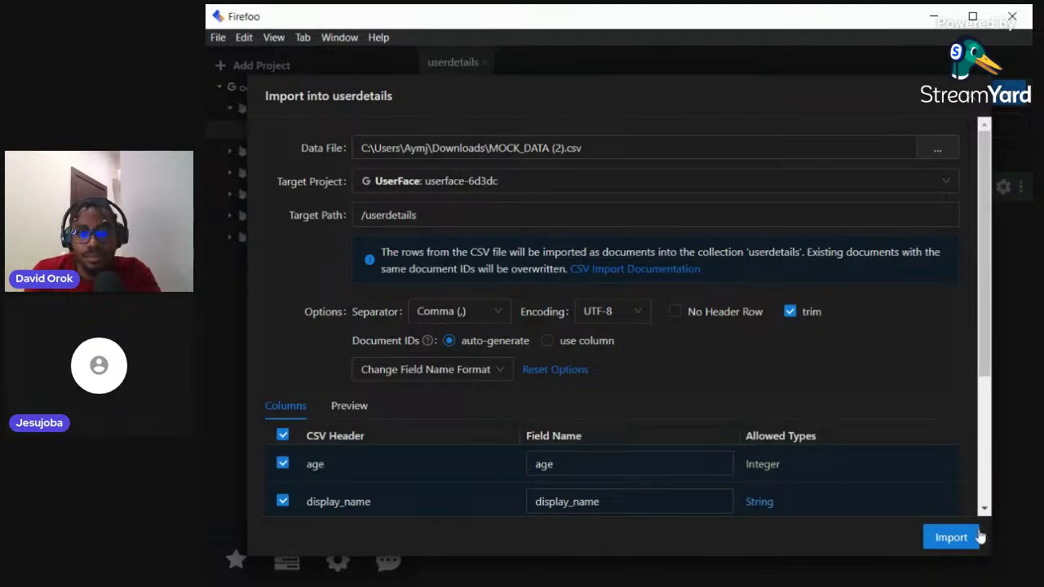
pyautogui.click(952, 537)
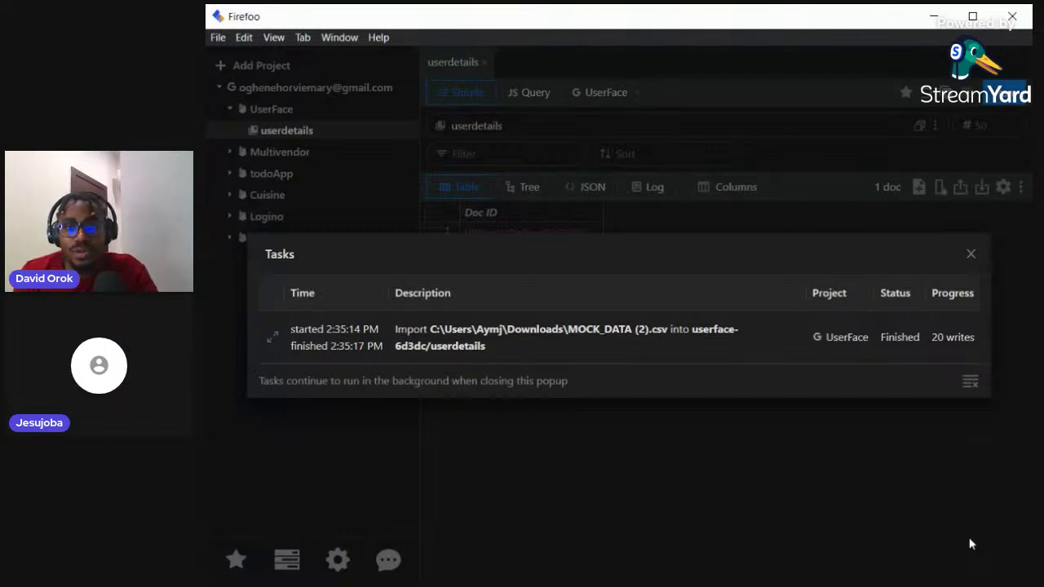
# Dismiss the import task list, reload userdetails to show 21 documents, and switch to the browser
pyautogui.click(971, 254)
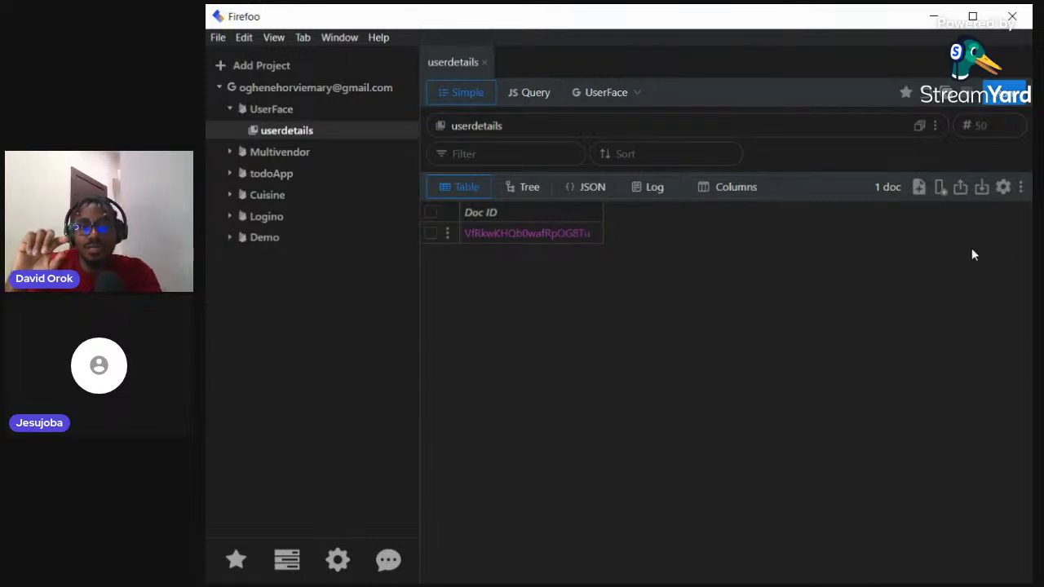
pyautogui.click(927, 96)
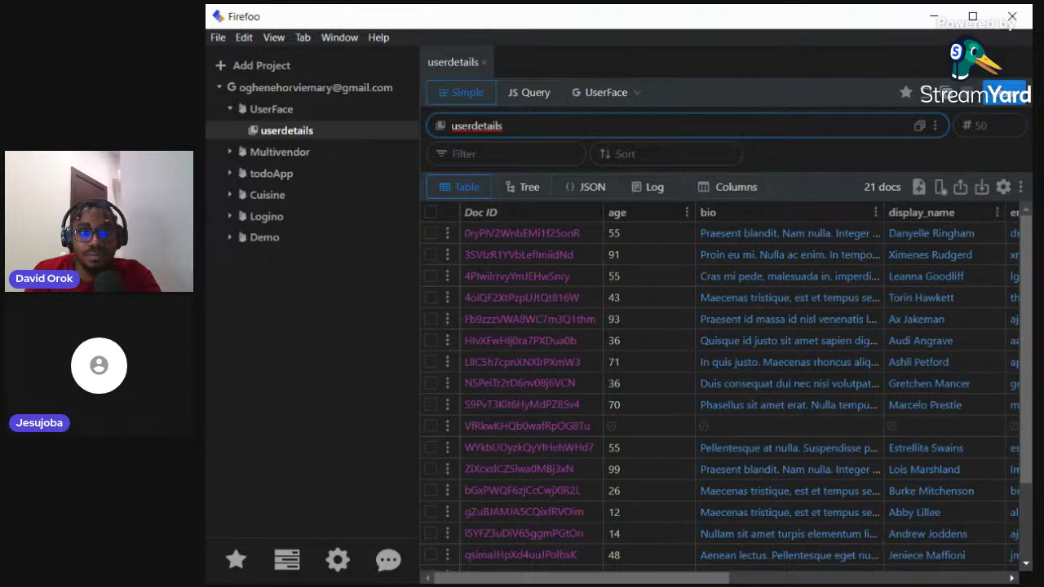
pyautogui.hotkey('alt', 'Tab')
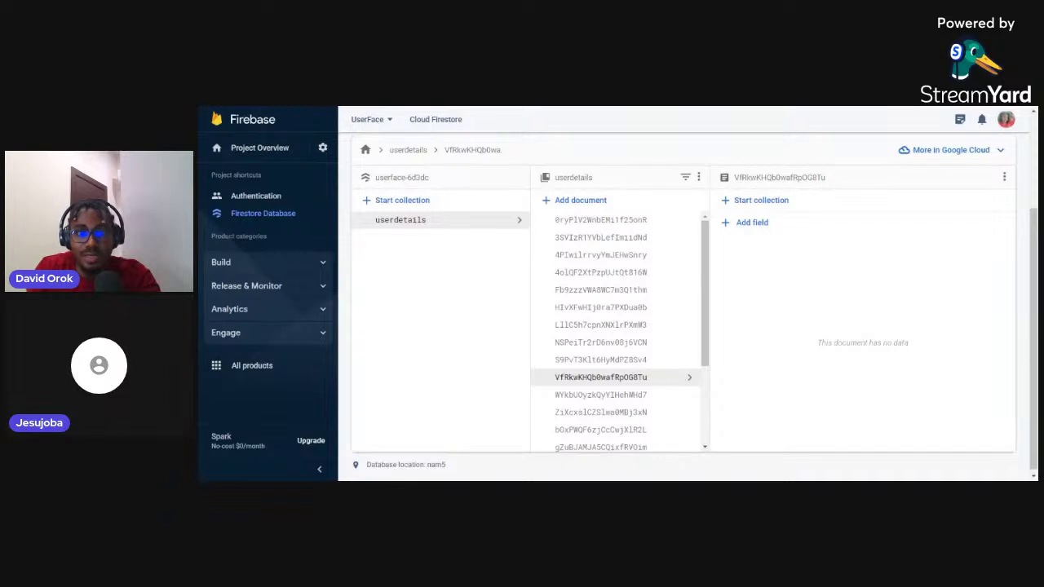
# Open the first imported userdetails document, showing age 55 and location Afghanistan
pyautogui.click(625, 225)
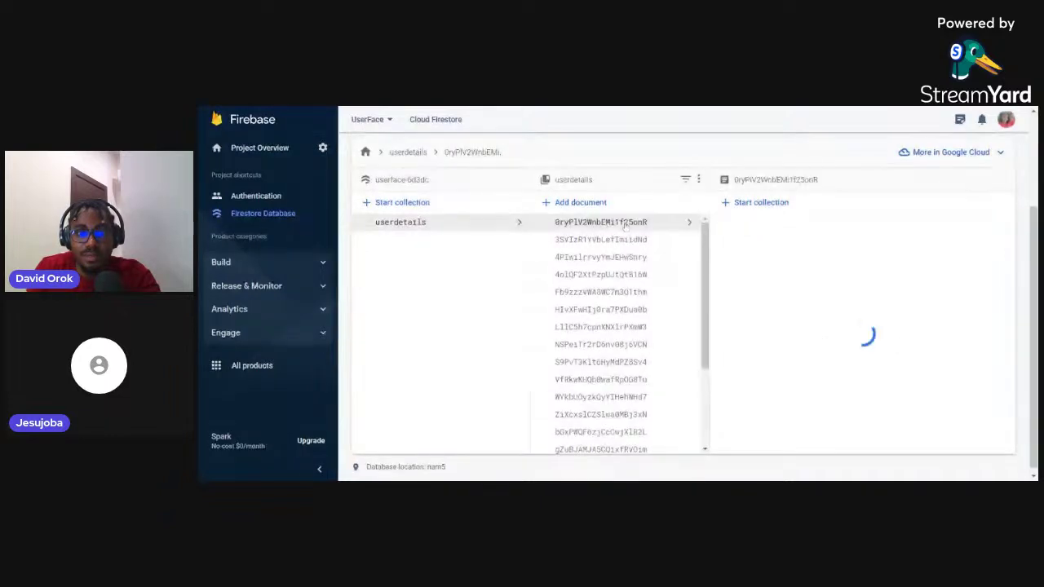
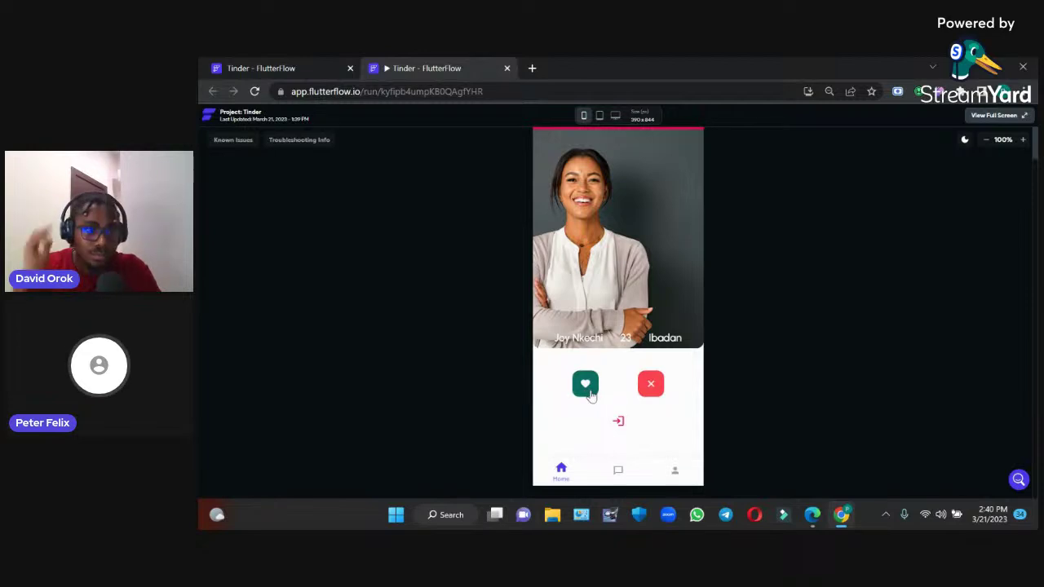
# Pass on and like the remaining profile cards until none are left
pyautogui.click(651, 384)
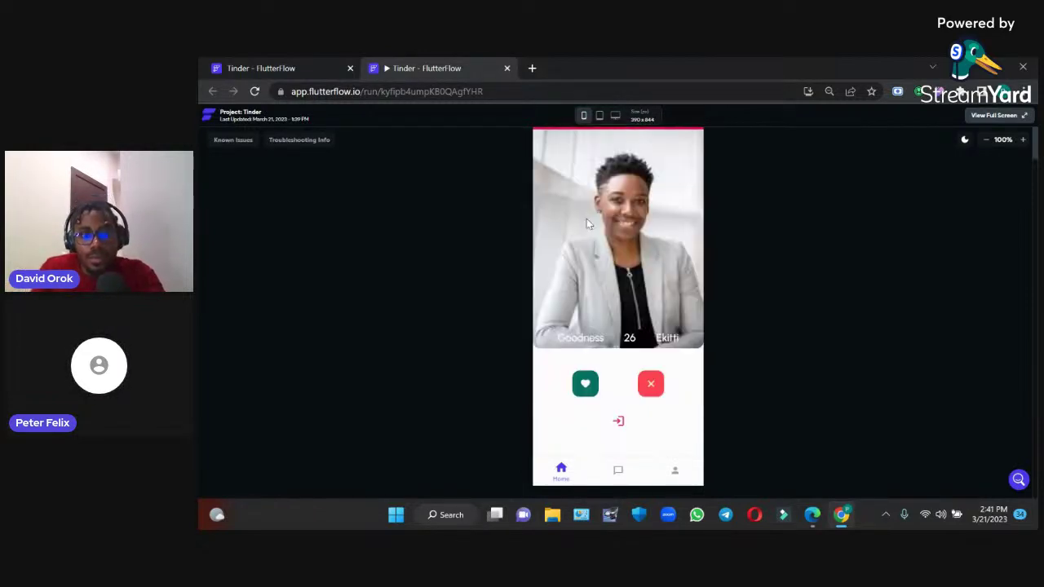
pyautogui.click(585, 395)
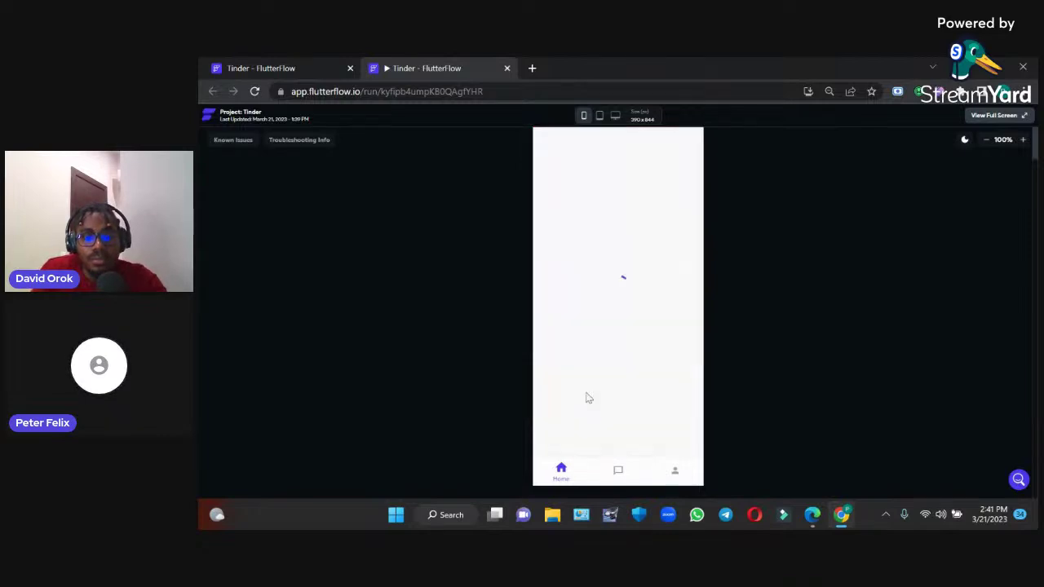
pyautogui.click(585, 395)
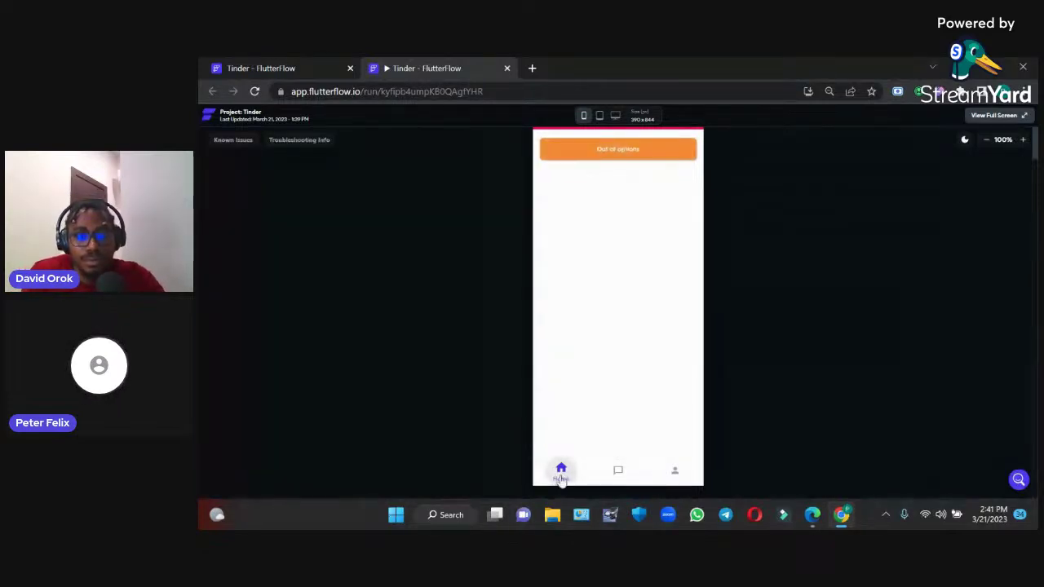
# Toggle between the Home and Profile tabs, then log out from the Profile page
pyautogui.click(674, 473)
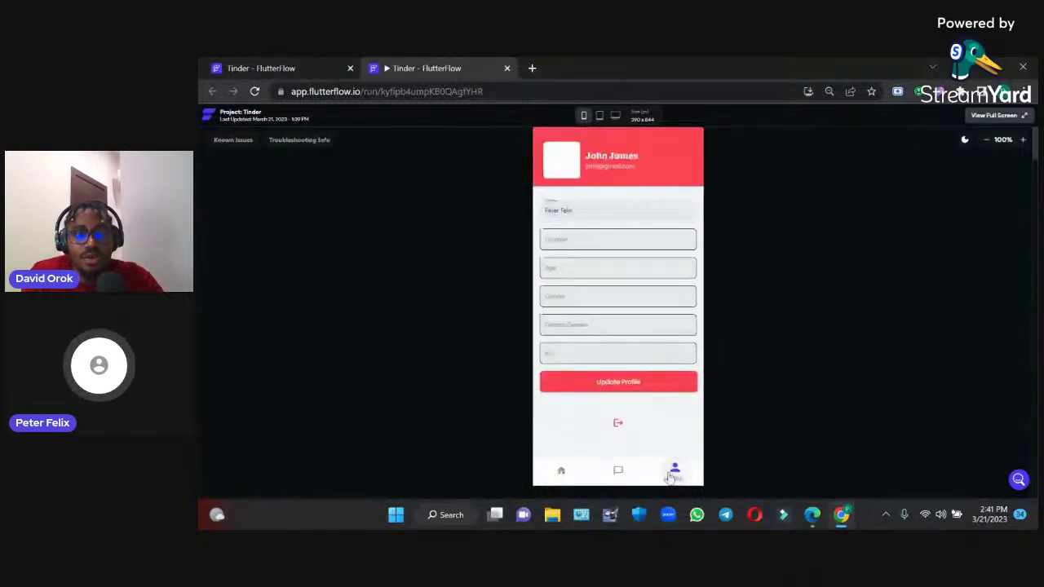
pyautogui.click(561, 471)
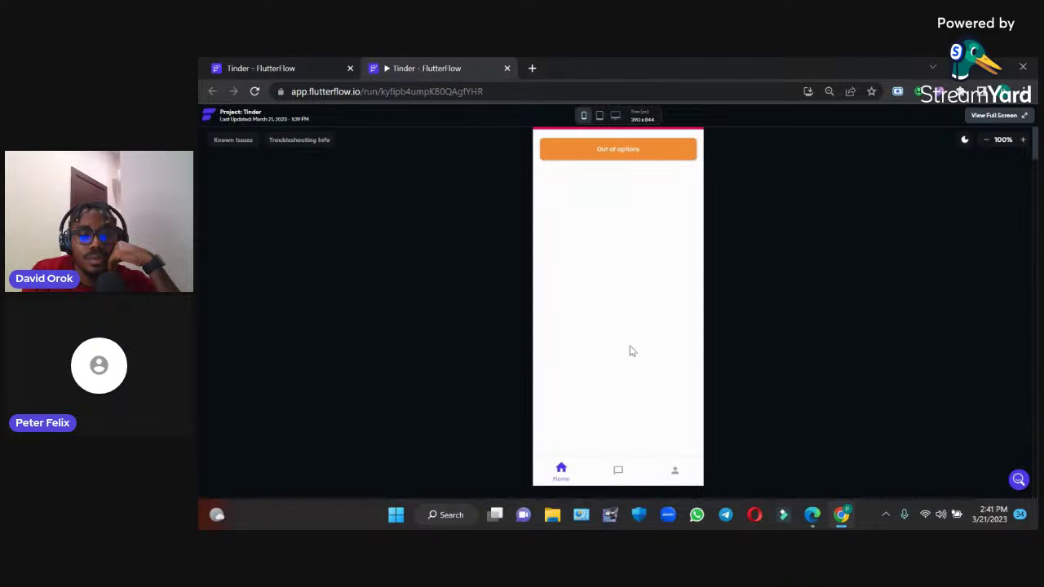
pyautogui.click(674, 472)
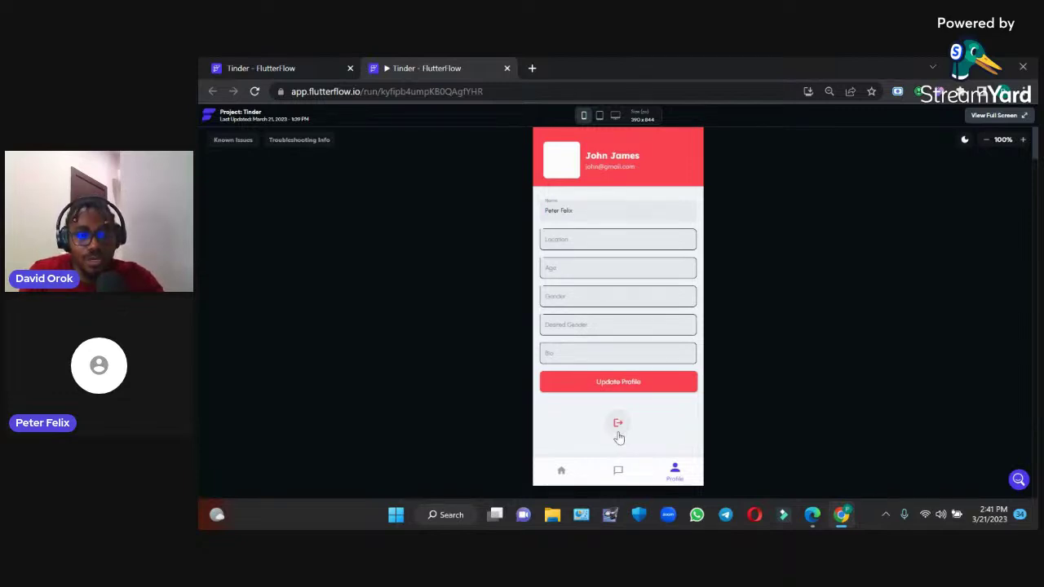
pyautogui.click(563, 472)
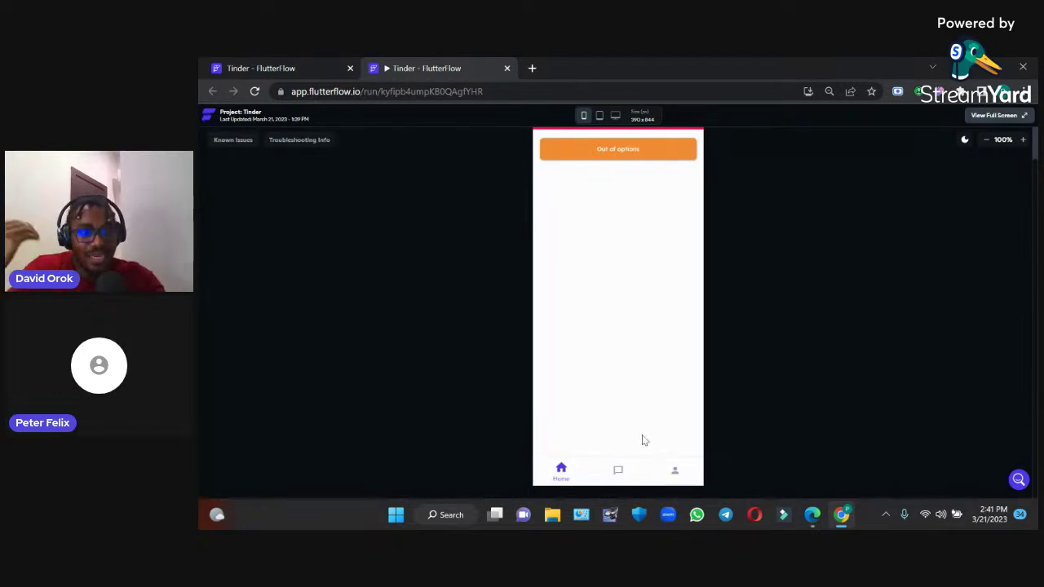
pyautogui.click(669, 474)
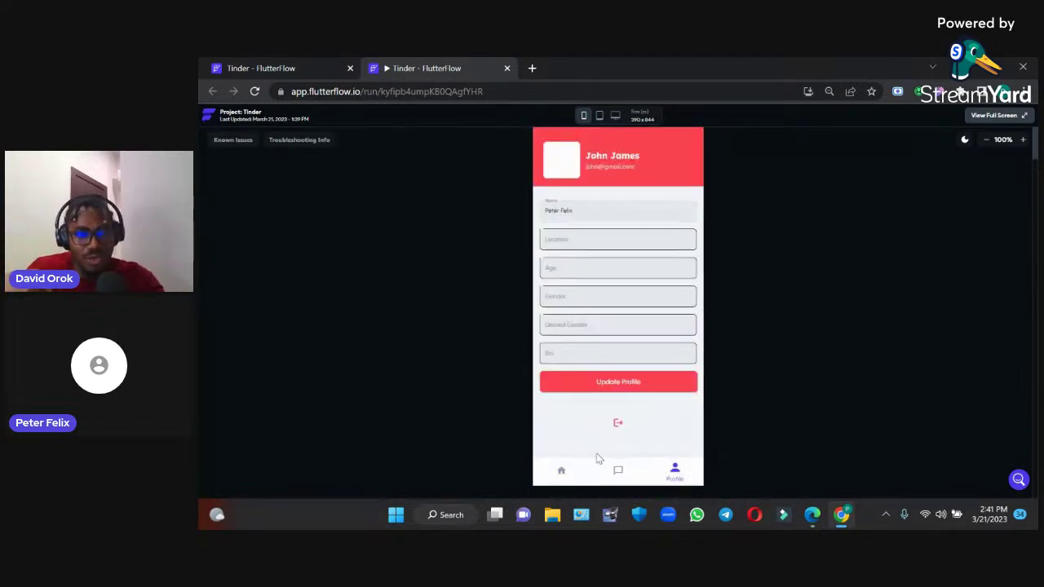
pyautogui.click(561, 471)
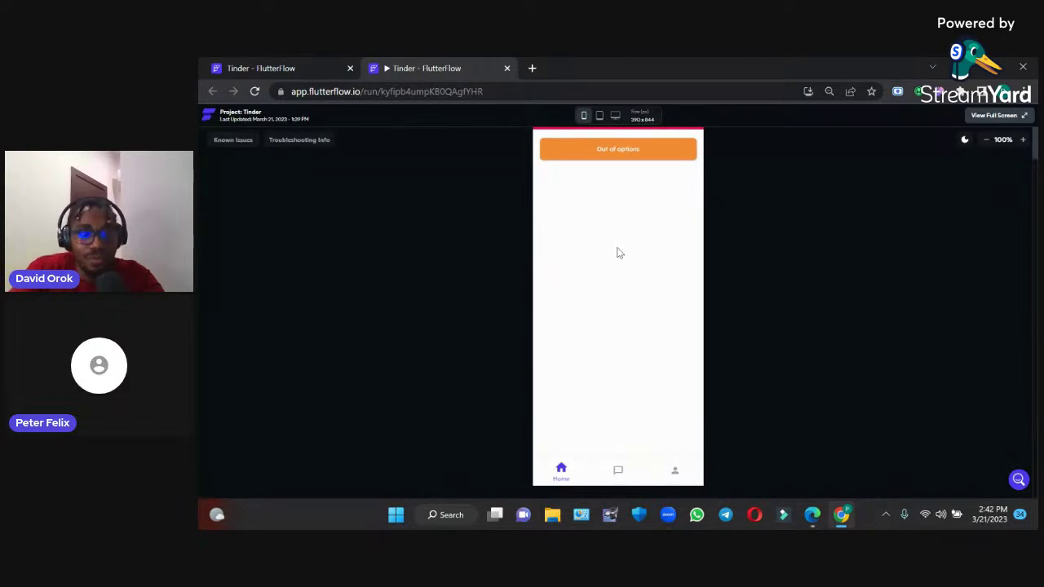
pyautogui.click(673, 471)
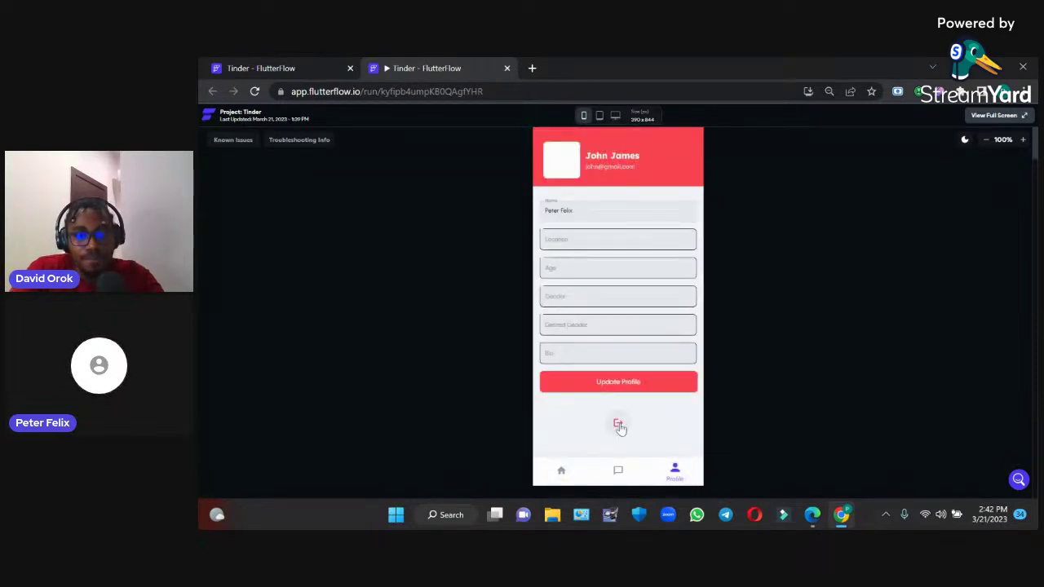
pyautogui.click(619, 423)
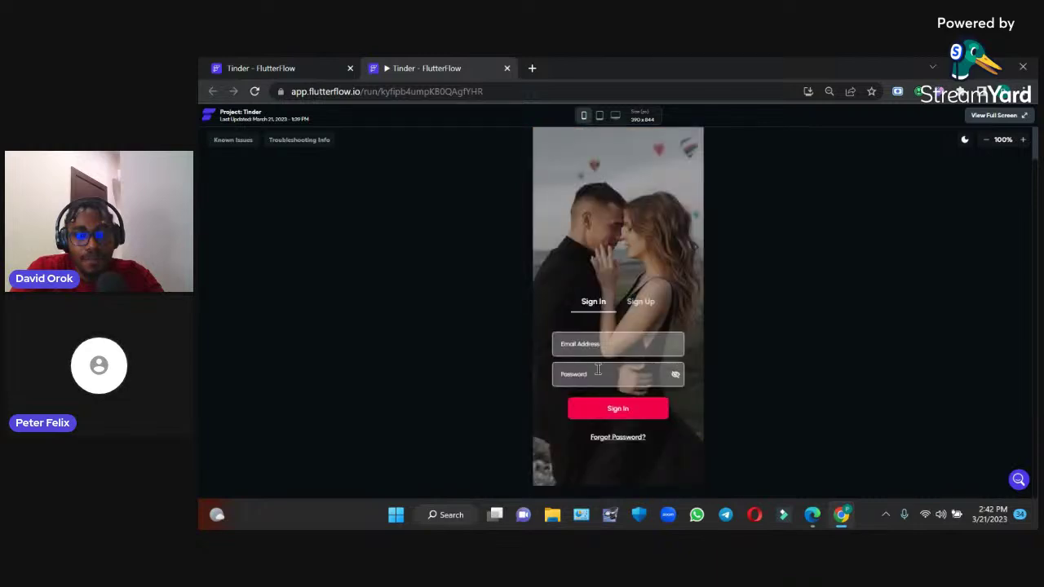
# Sign up a new account on the Sign Up form with an email and password
pyautogui.click(640, 302)
pyautogui.click(617, 342)
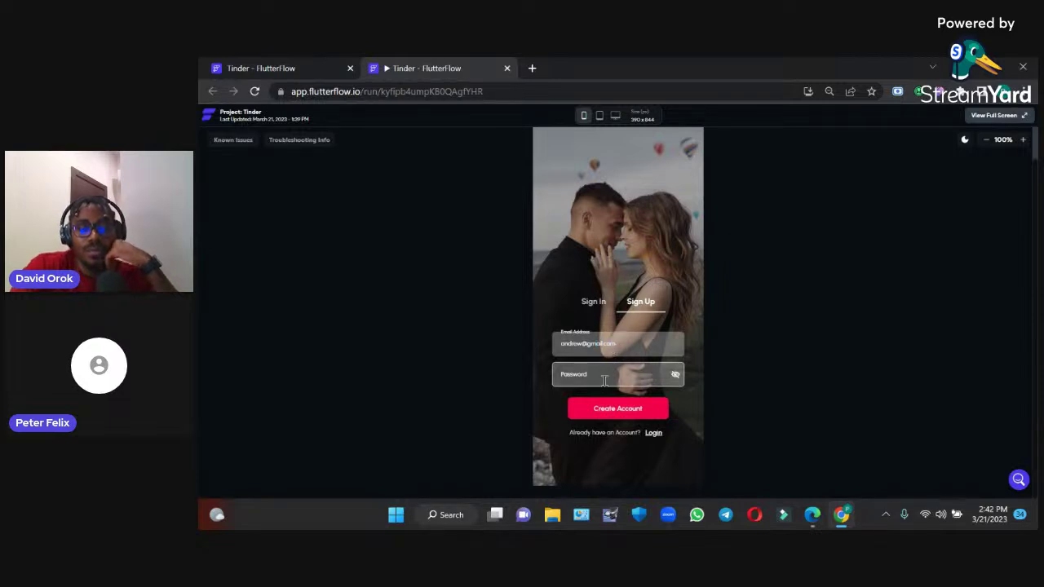
pyautogui.click(605, 379)
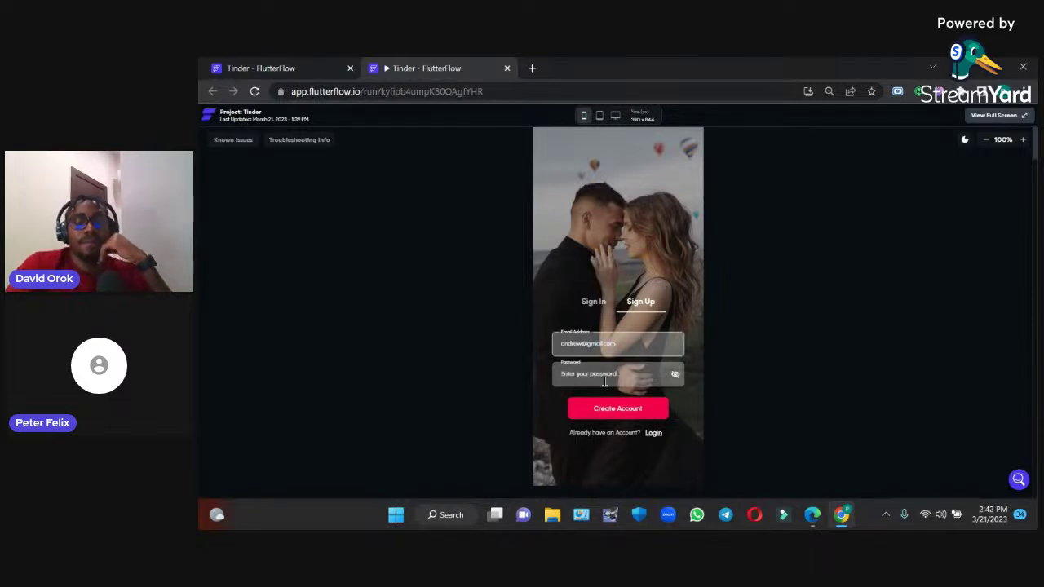
pyautogui.write('123456')
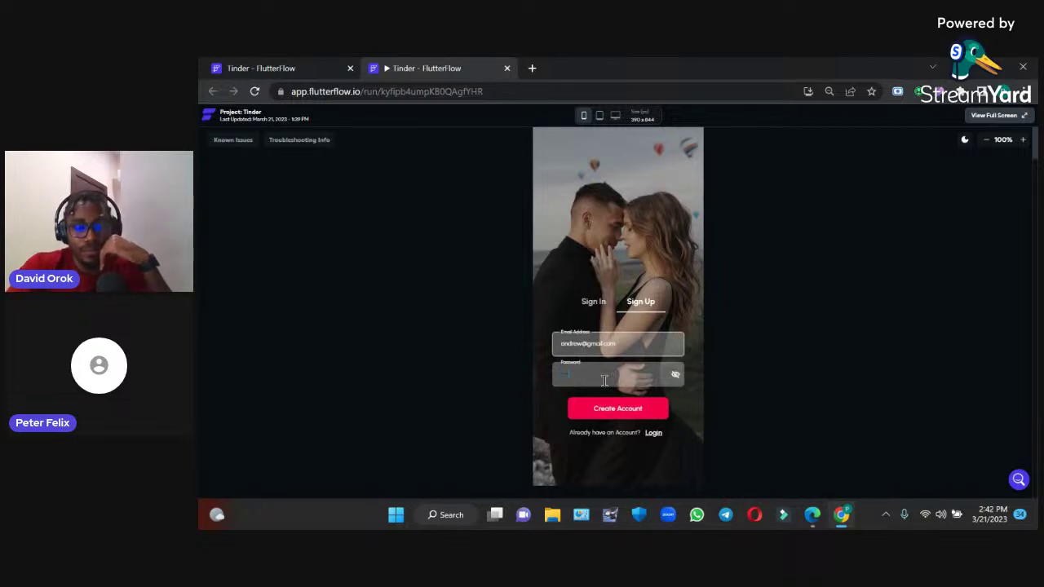
pyautogui.click(603, 412)
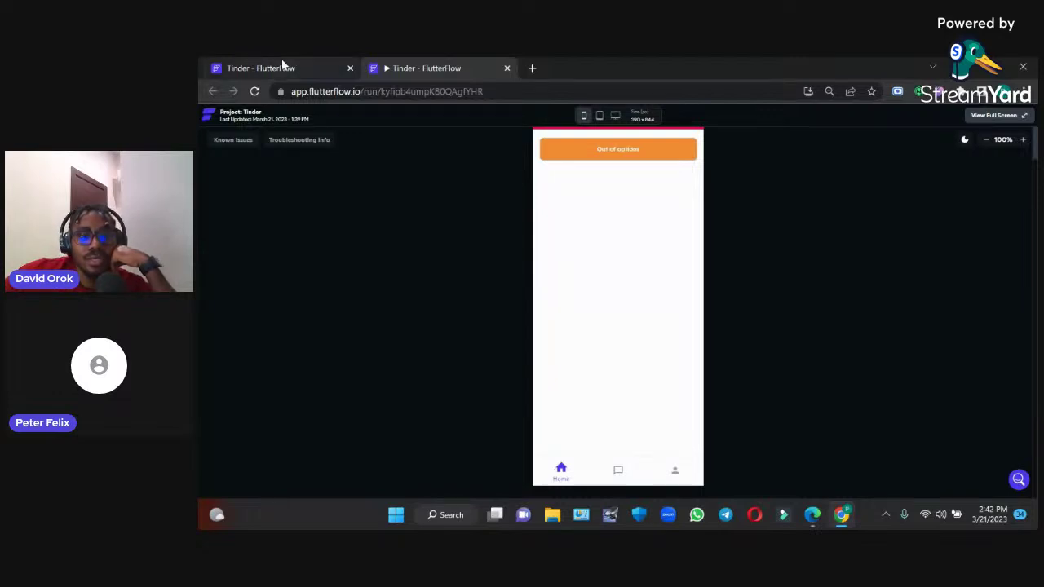
# Open the Firestore console in a new browser tab
pyautogui.click(532, 67)
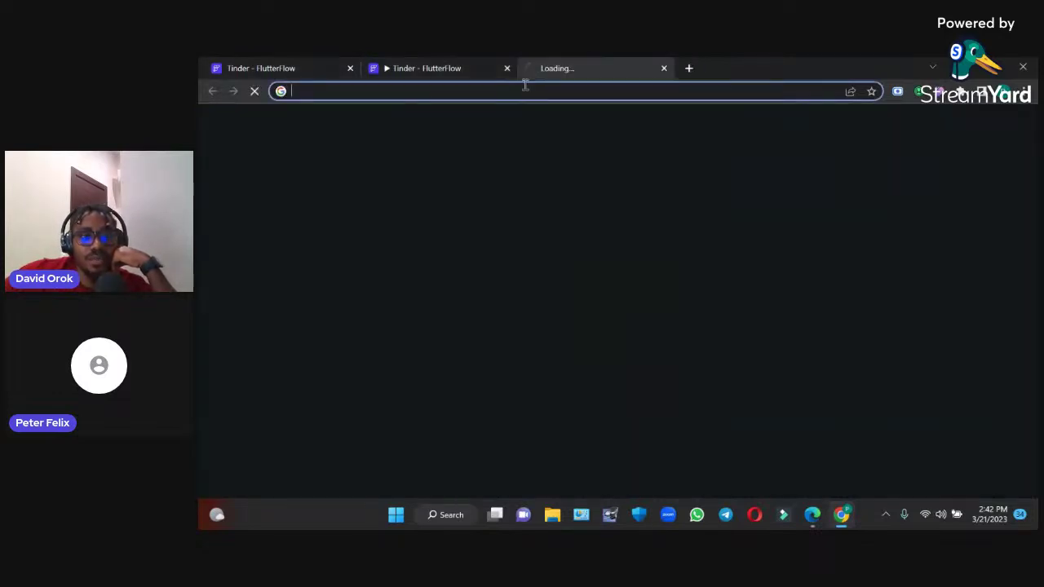
pyautogui.click(523, 92)
pyautogui.write('f')
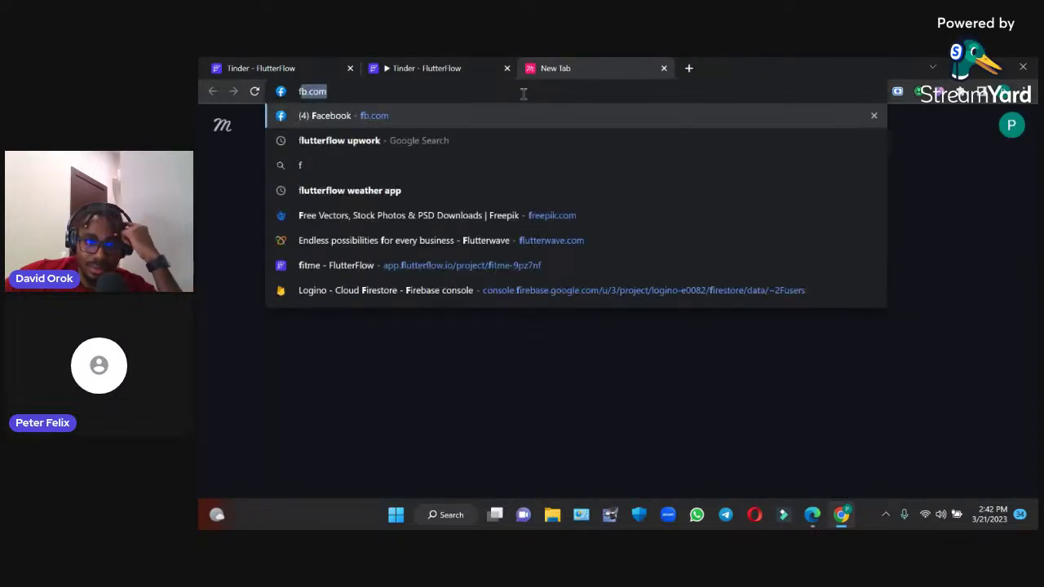
pyautogui.write('ir')
pyautogui.press('Return')
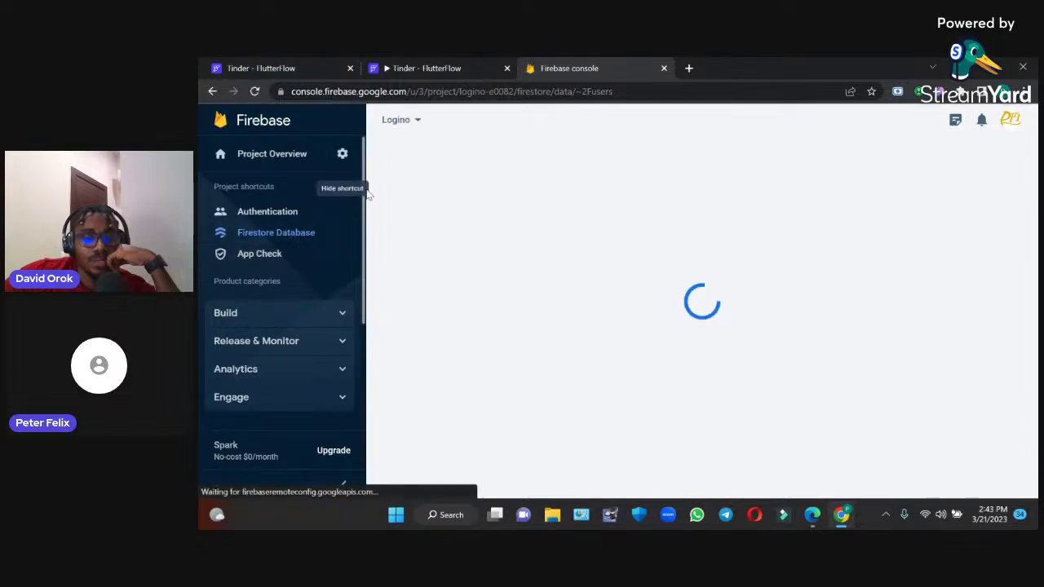
# Switch to the TinderApps project and open the newest document in users
pyautogui.click(414, 120)
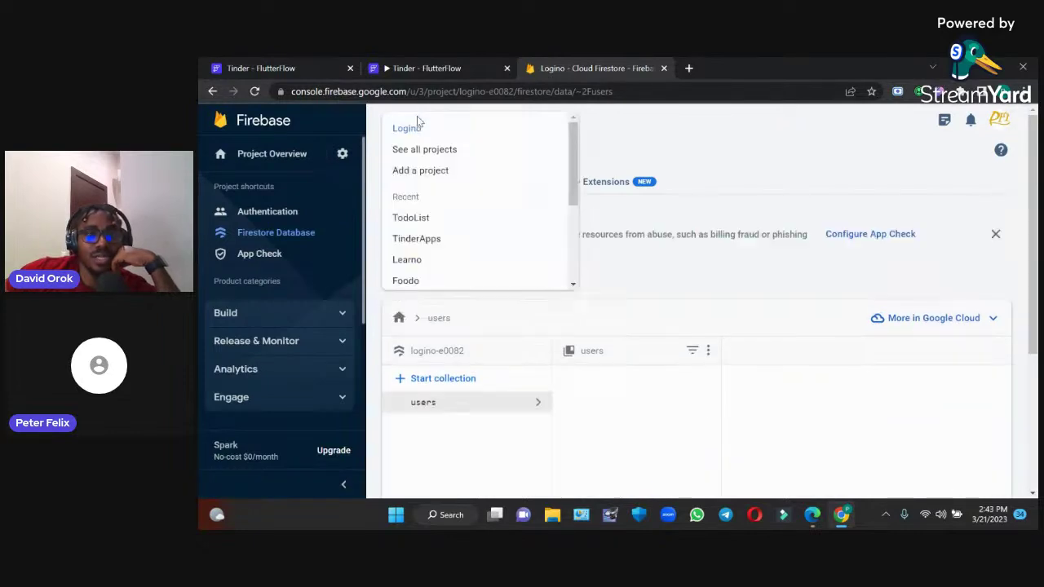
pyautogui.click(414, 242)
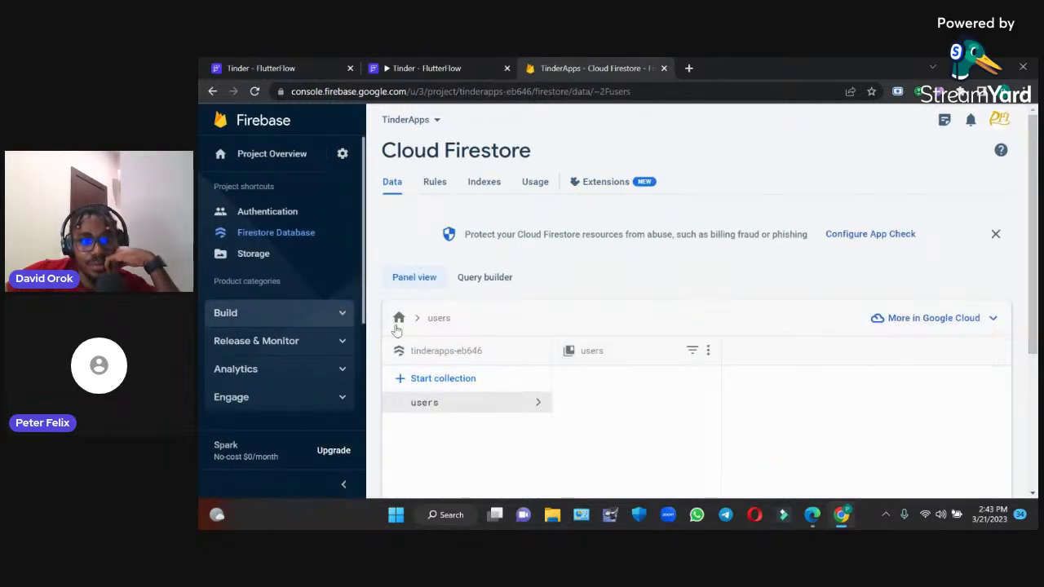
pyautogui.moveTo(1036, 218); pyautogui.dragTo(1037, 337)
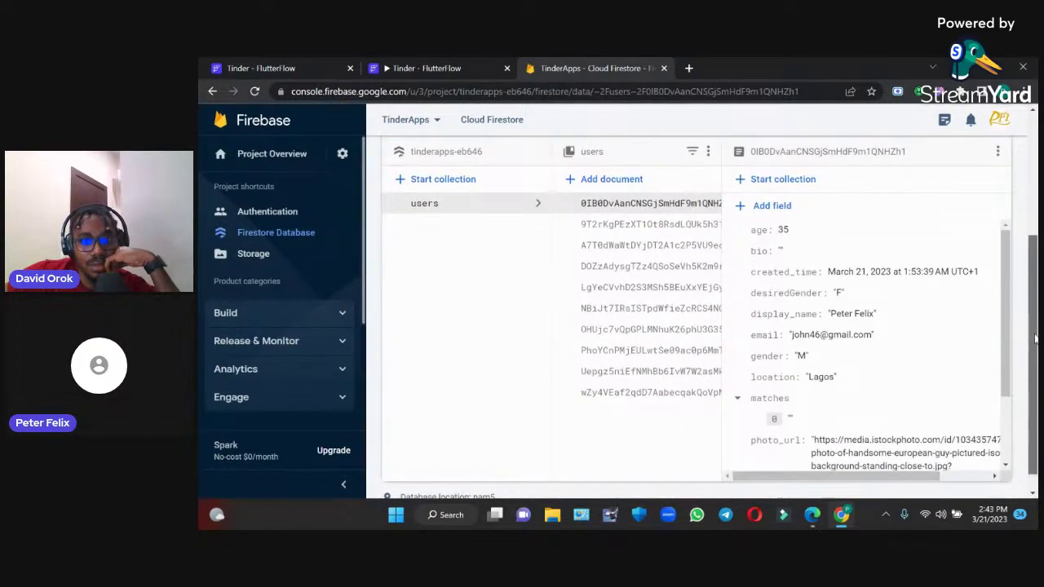
pyautogui.click(644, 389)
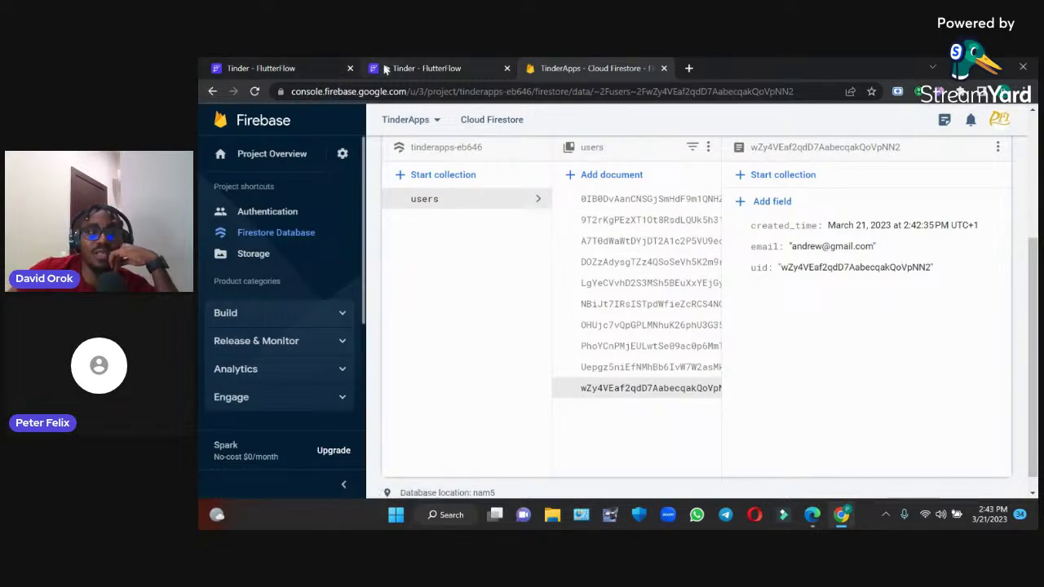
pyautogui.moveTo(404, 68)
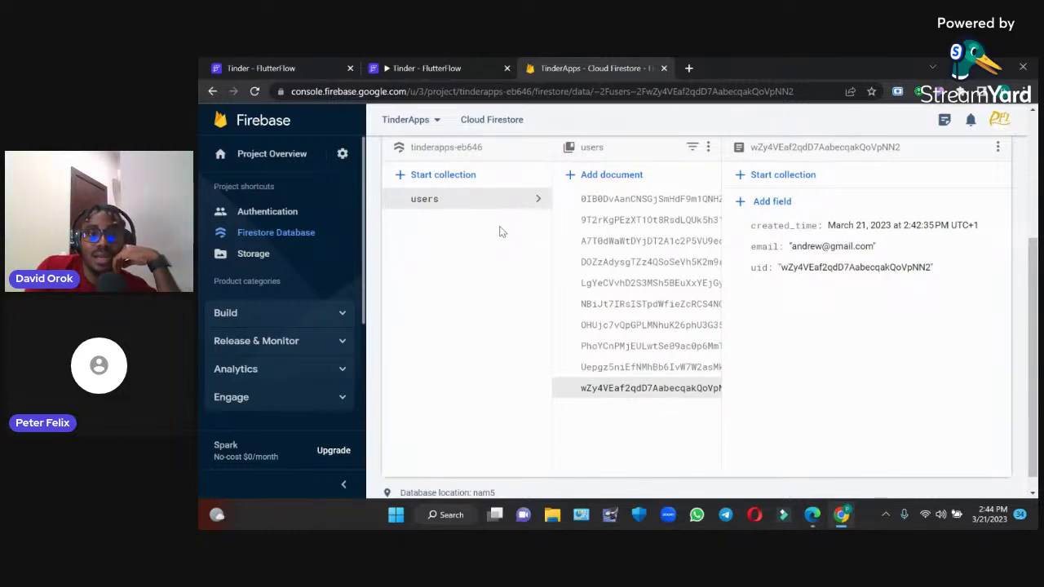
# On the app's Profile page, replace the name and set location to Lagos
pyautogui.click(428, 72)
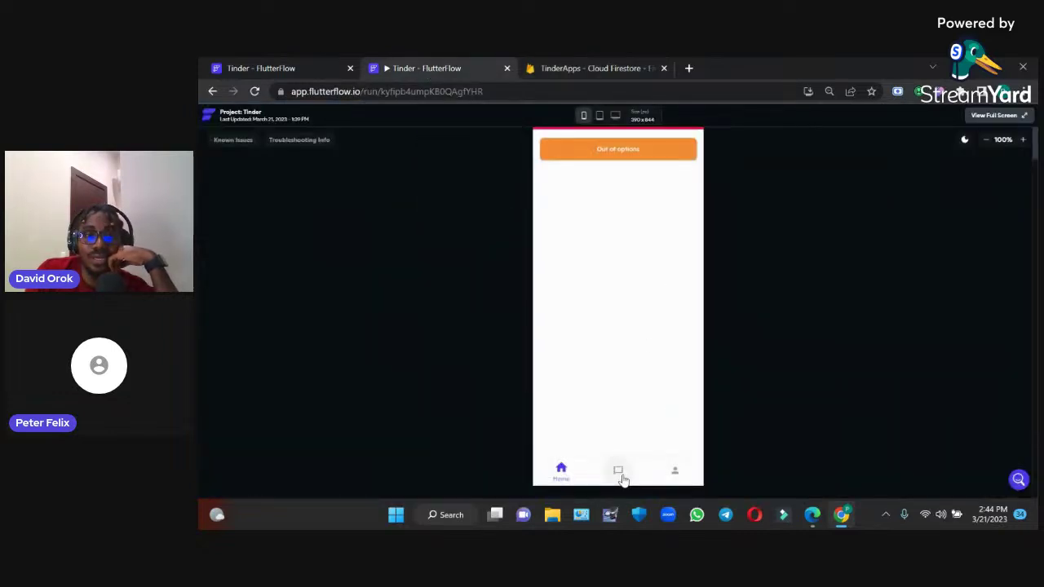
pyautogui.click(674, 471)
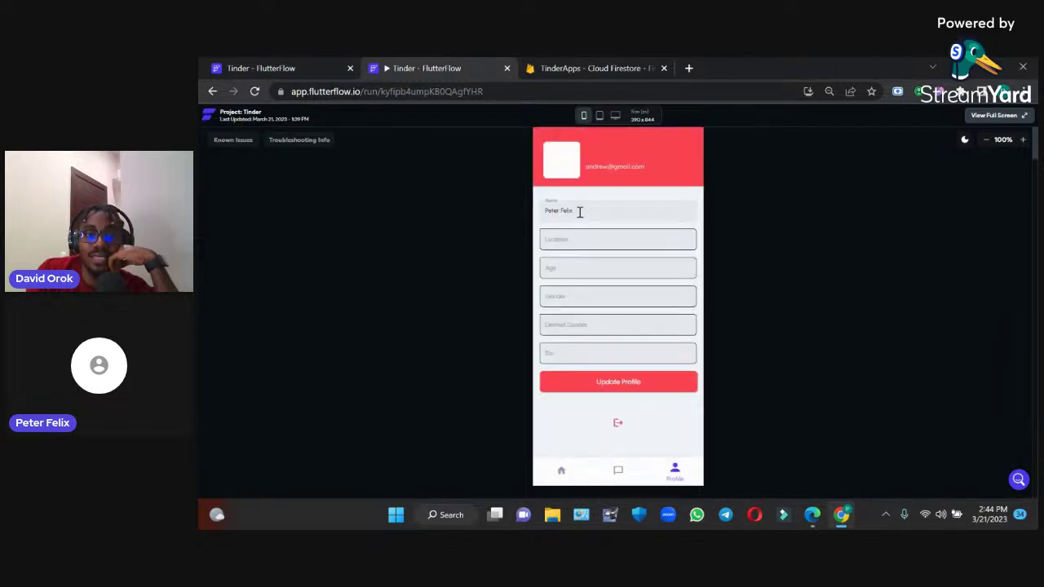
pyautogui.hotkey('ctrl', 'a')
pyautogui.write('A')
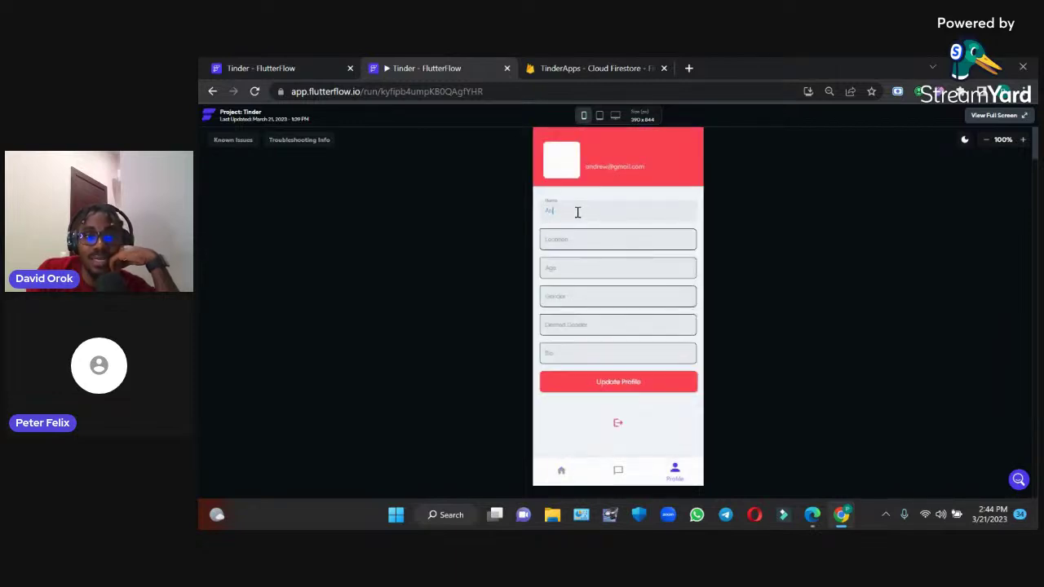
pyautogui.click(576, 238)
pyautogui.write('Lagos, Nigeria')
pyautogui.hotkey('ctrl', 'a')
pyautogui.write('L')
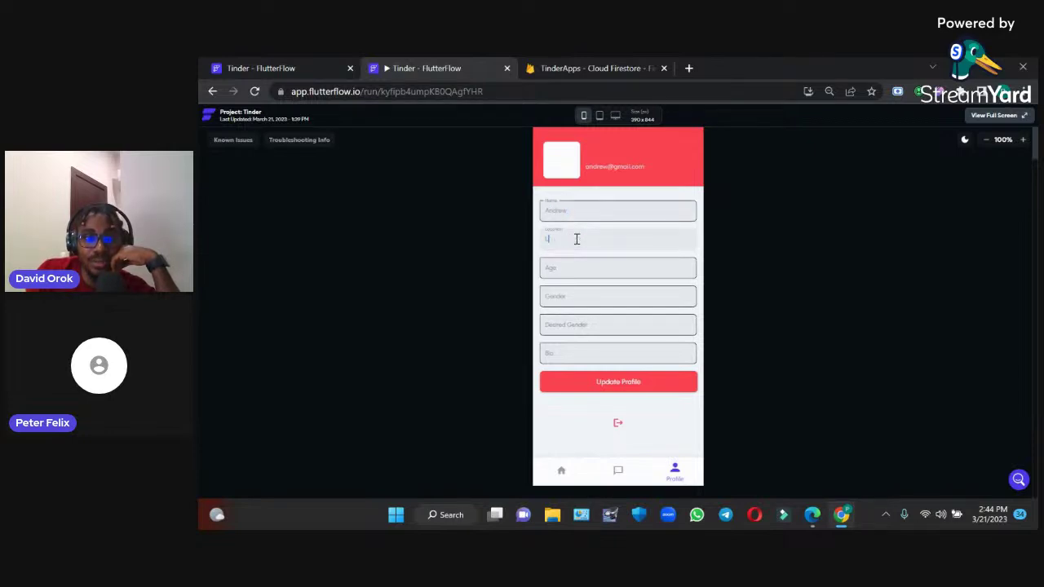
pyautogui.write('agos')
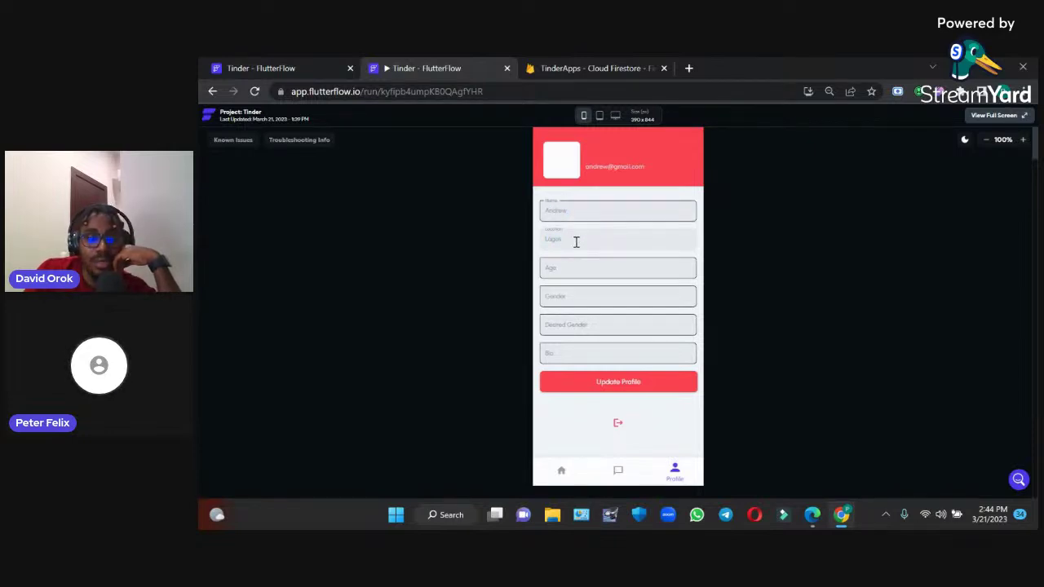
# Enter age 405, gender M, desired gender F, bio 'cool guy', and save
pyautogui.click(573, 264)
pyautogui.write('40')
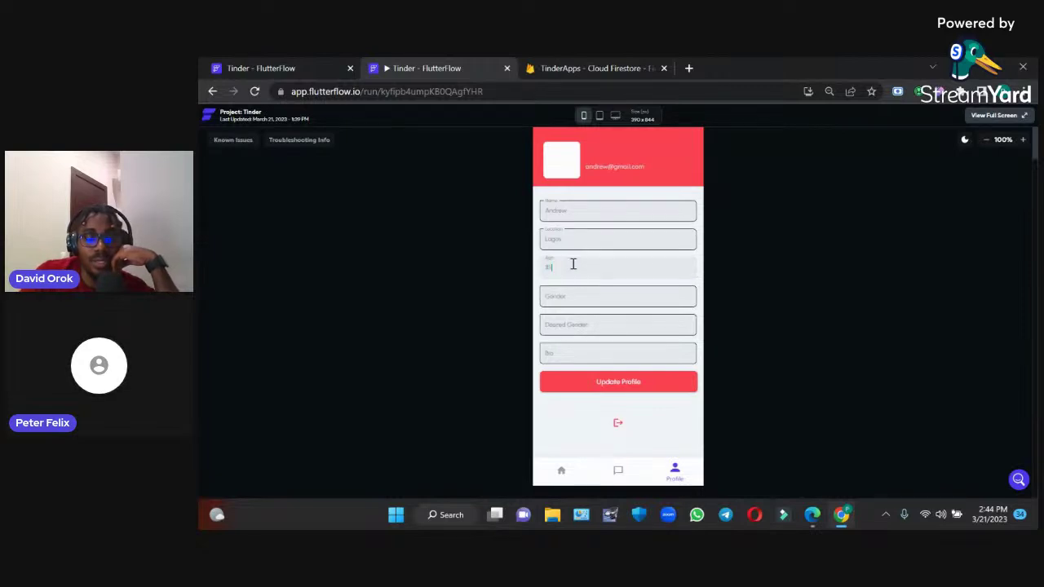
pyautogui.write('5')
pyautogui.click(567, 300)
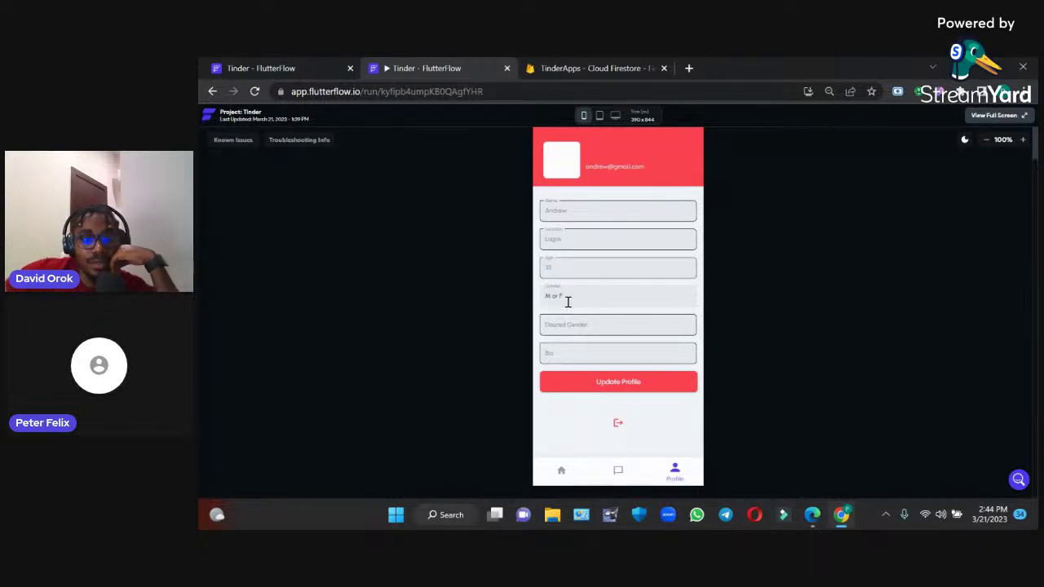
pyautogui.write('M')
pyautogui.click(565, 325)
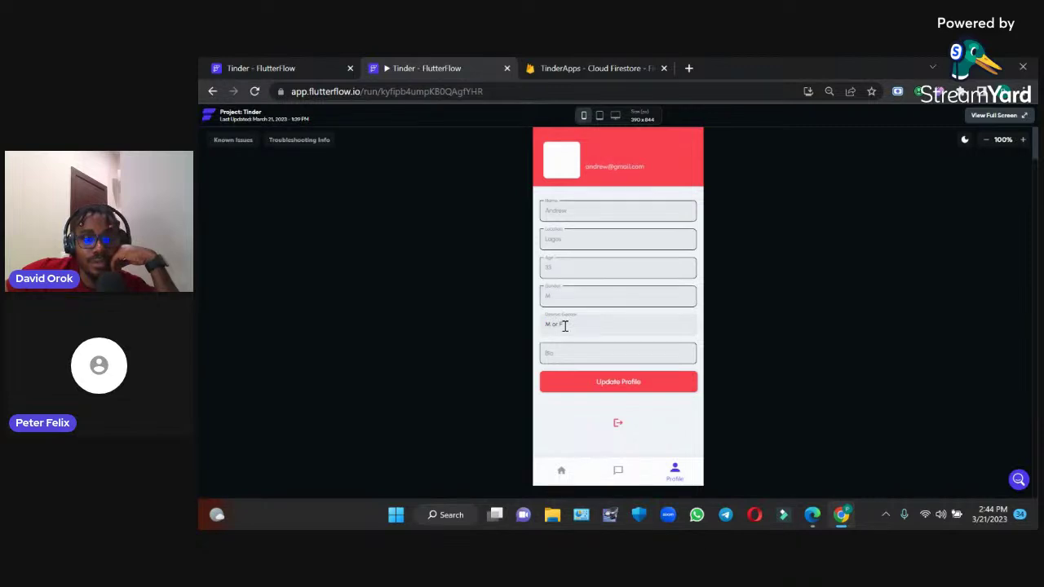
pyautogui.write('F')
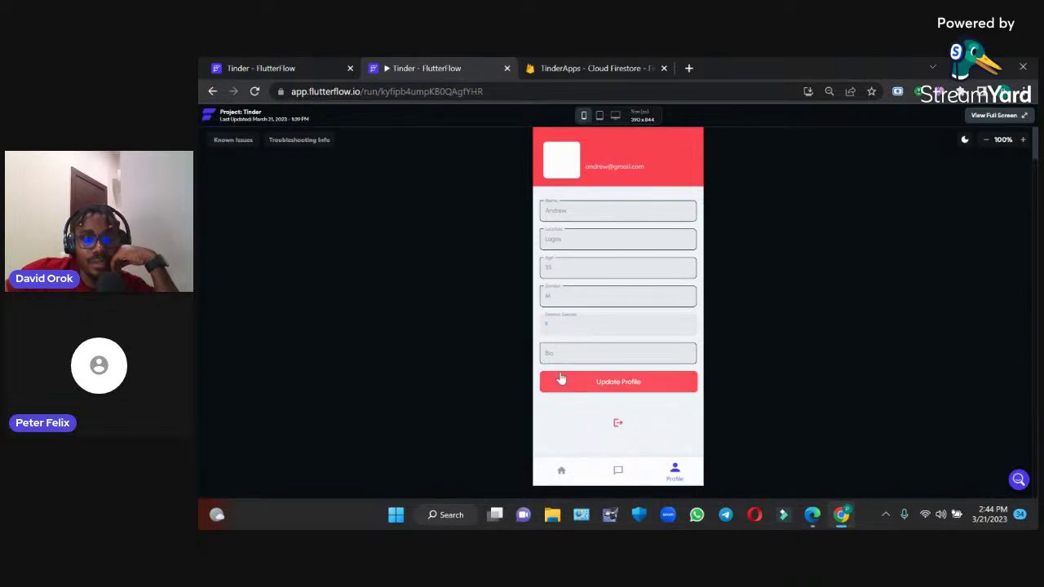
pyautogui.click(563, 353)
pyautogui.write('co')
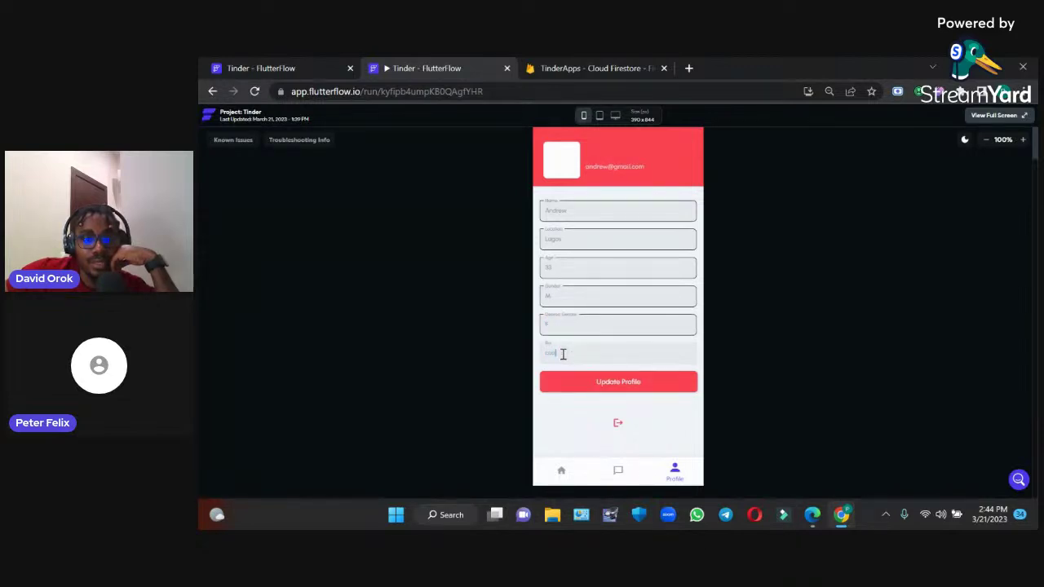
pyautogui.write('ol guy')
pyautogui.click(578, 381)
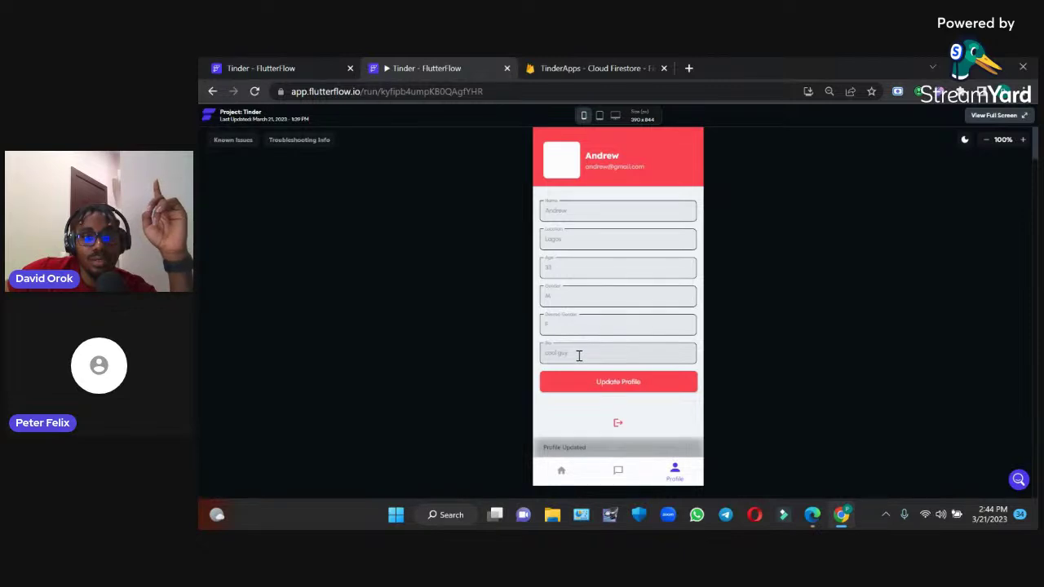
# Switch between the Home and Profile tabs twice to check the saved profile data
pyautogui.click(561, 472)
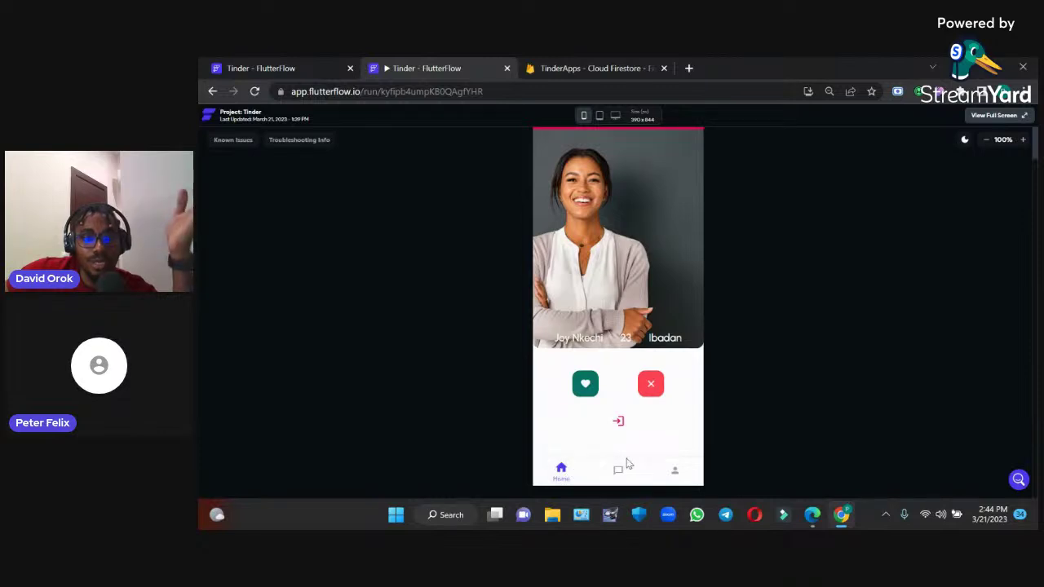
pyautogui.click(669, 472)
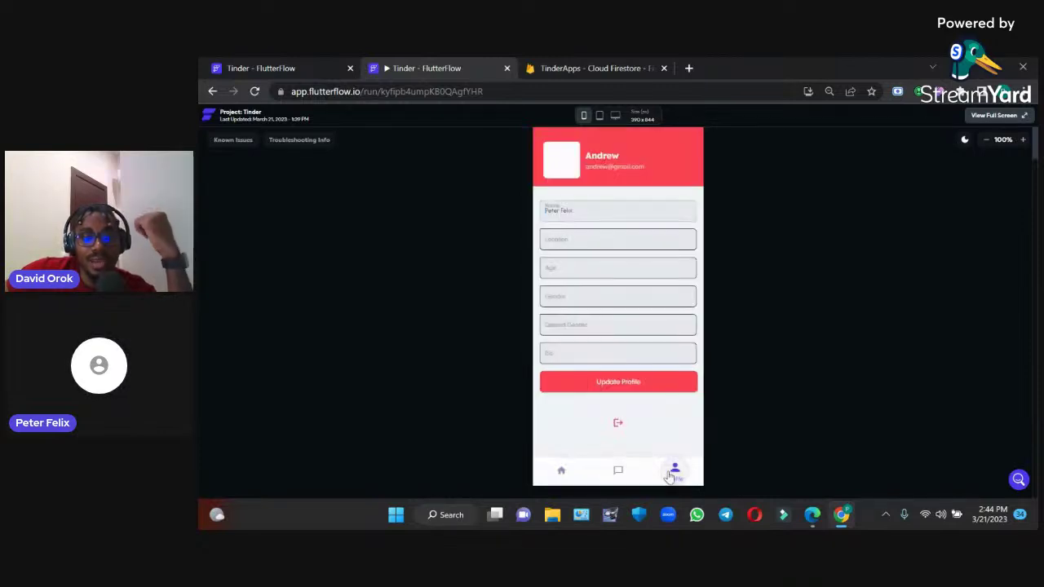
pyautogui.click(564, 472)
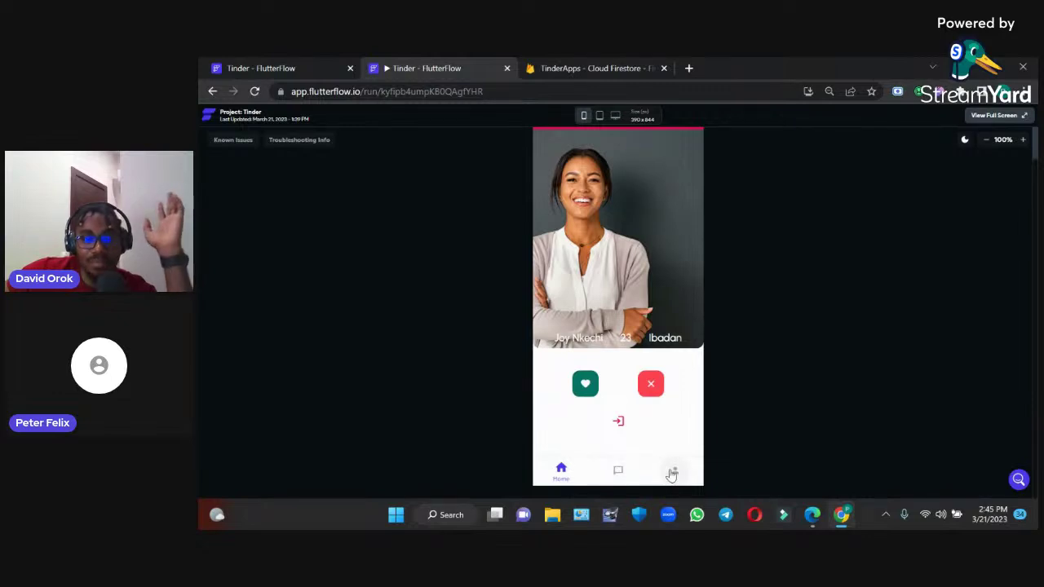
pyautogui.click(671, 474)
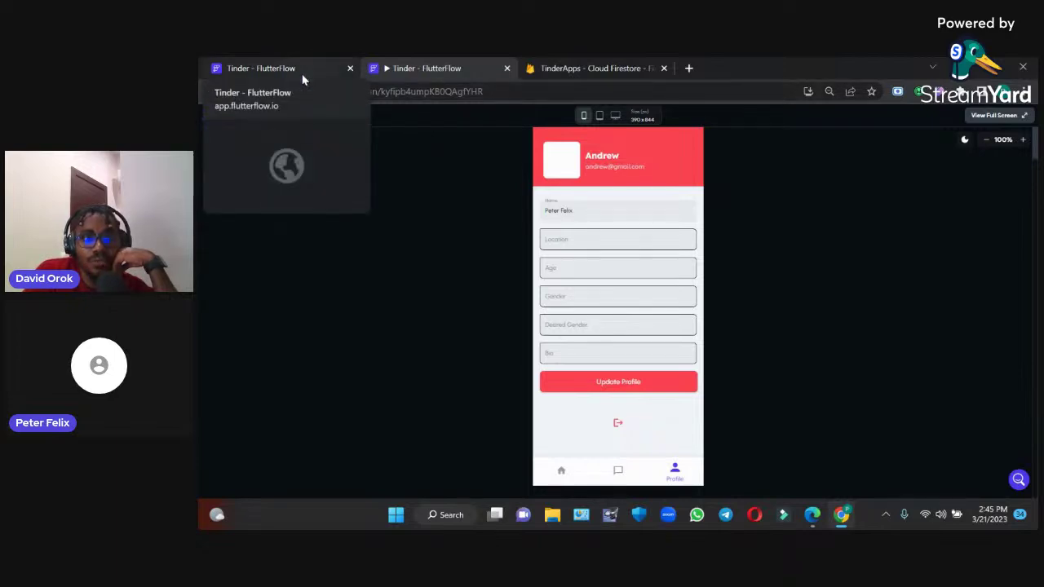
# In the editor, close Run Versions, open the profile page, and show its Widget Tree
pyautogui.click(302, 73)
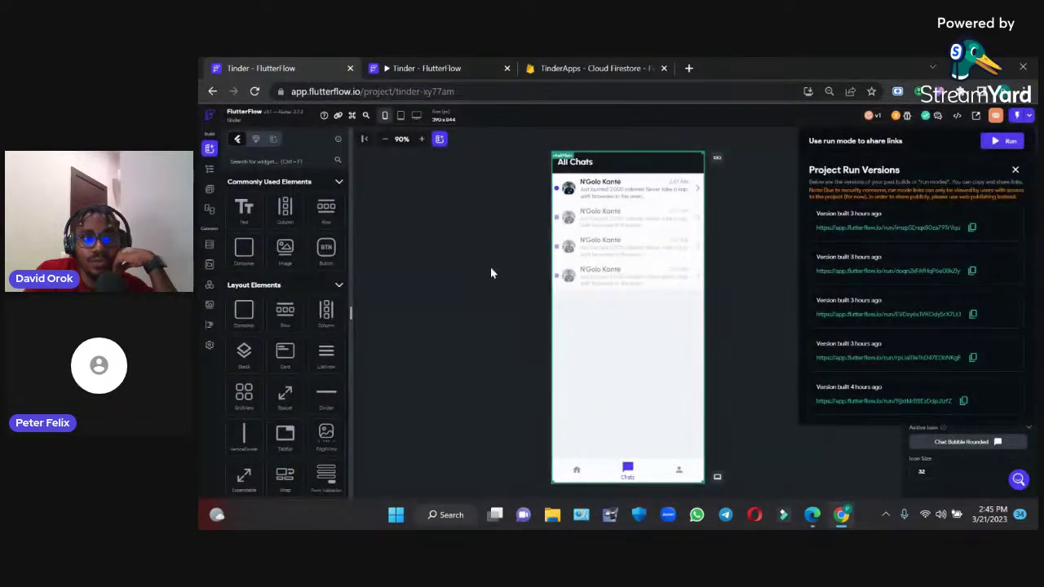
pyautogui.click(210, 193)
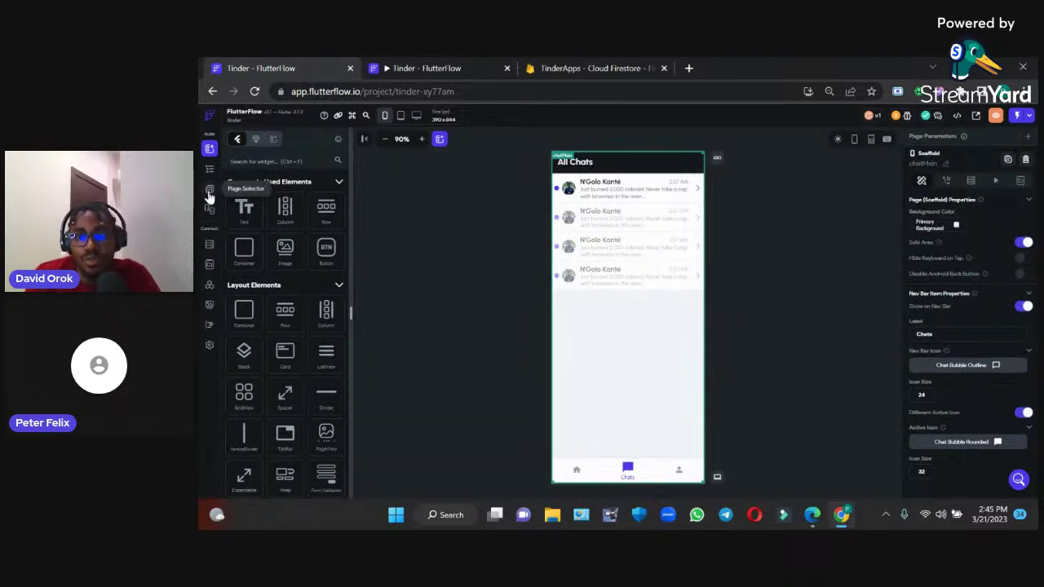
pyautogui.click(210, 193)
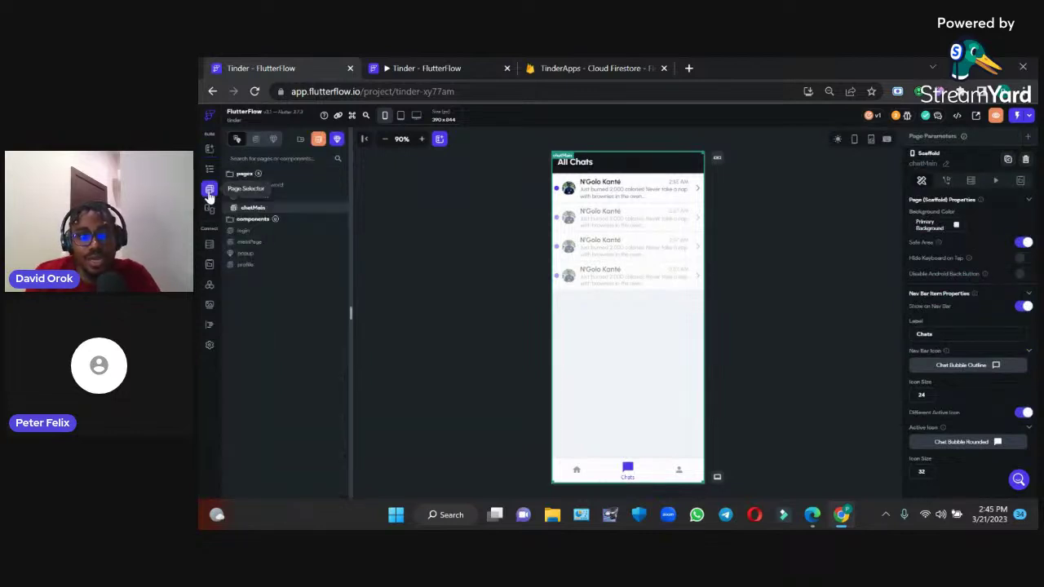
pyautogui.click(257, 247)
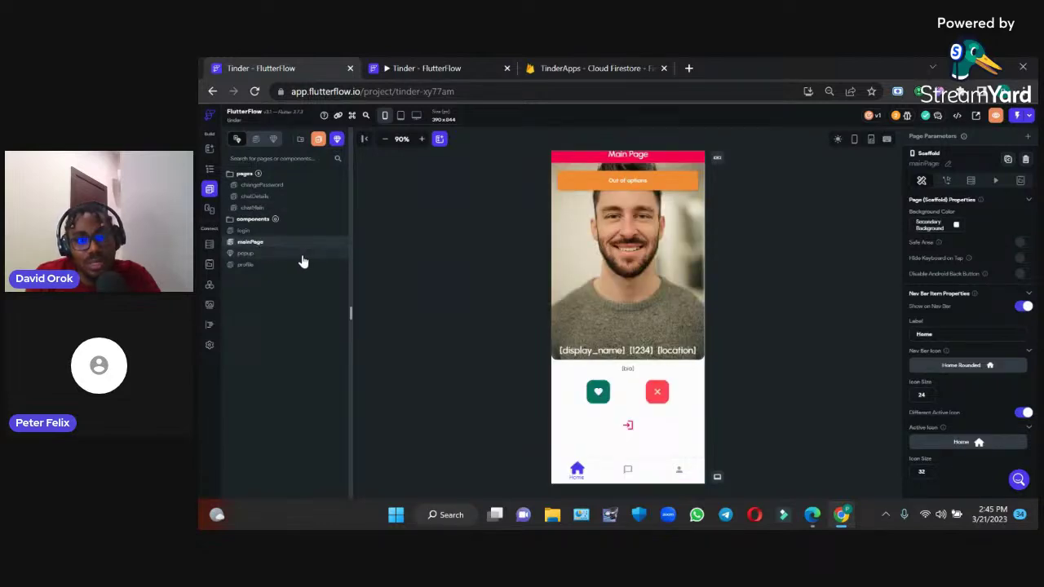
pyautogui.click(255, 271)
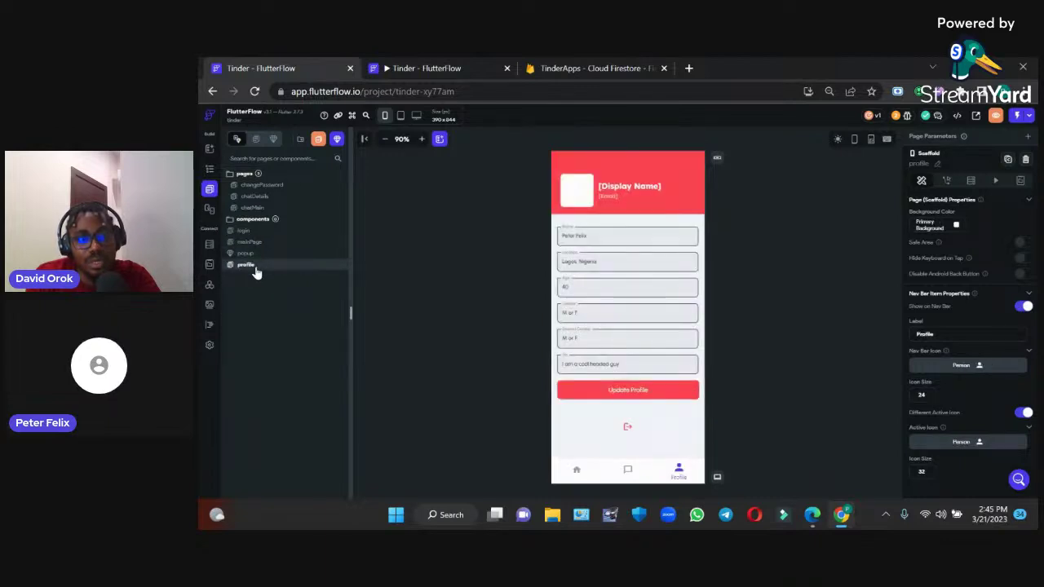
pyautogui.click(571, 197)
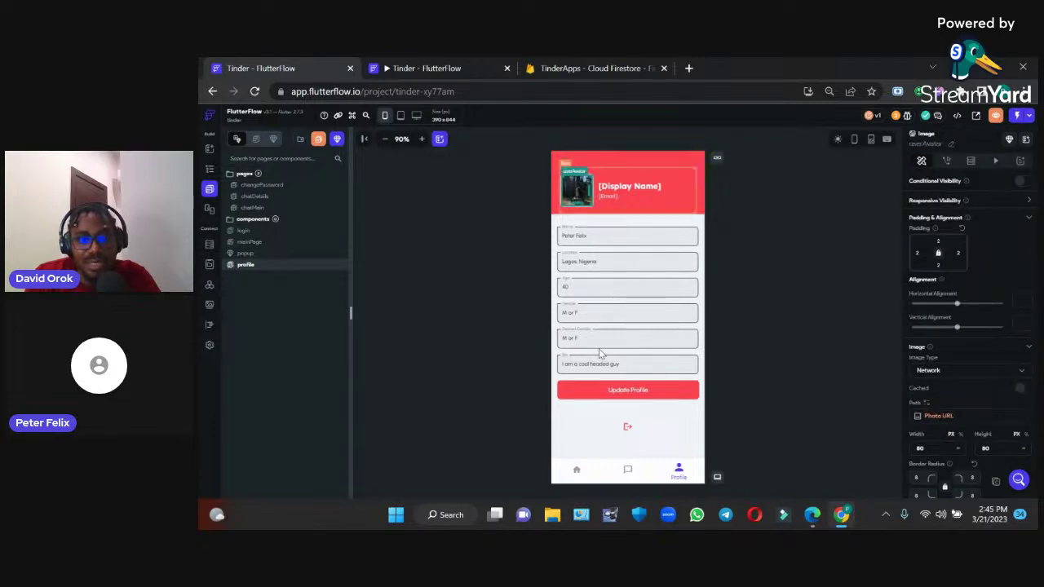
pyautogui.click(616, 394)
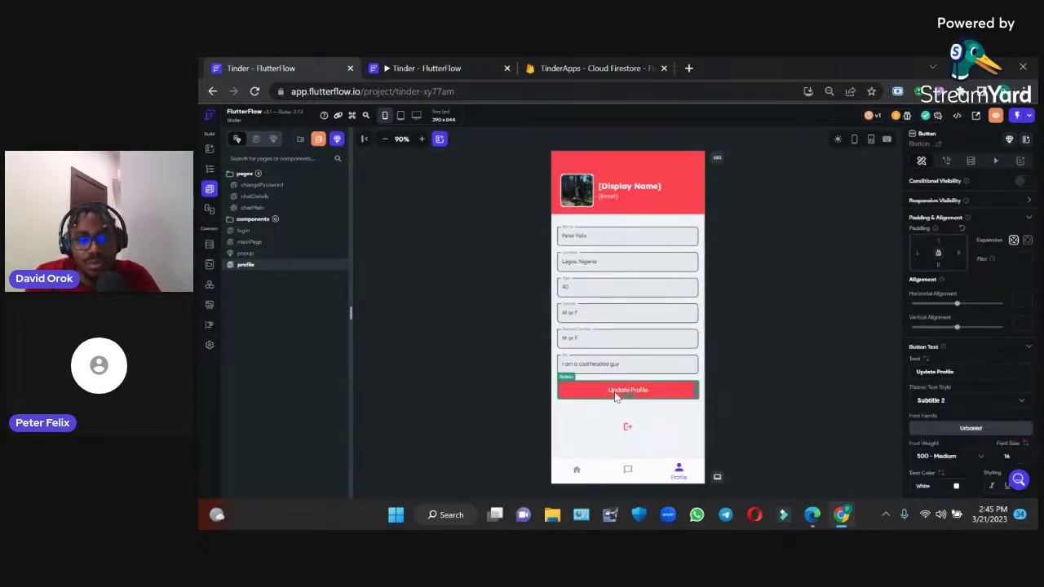
pyautogui.click(209, 169)
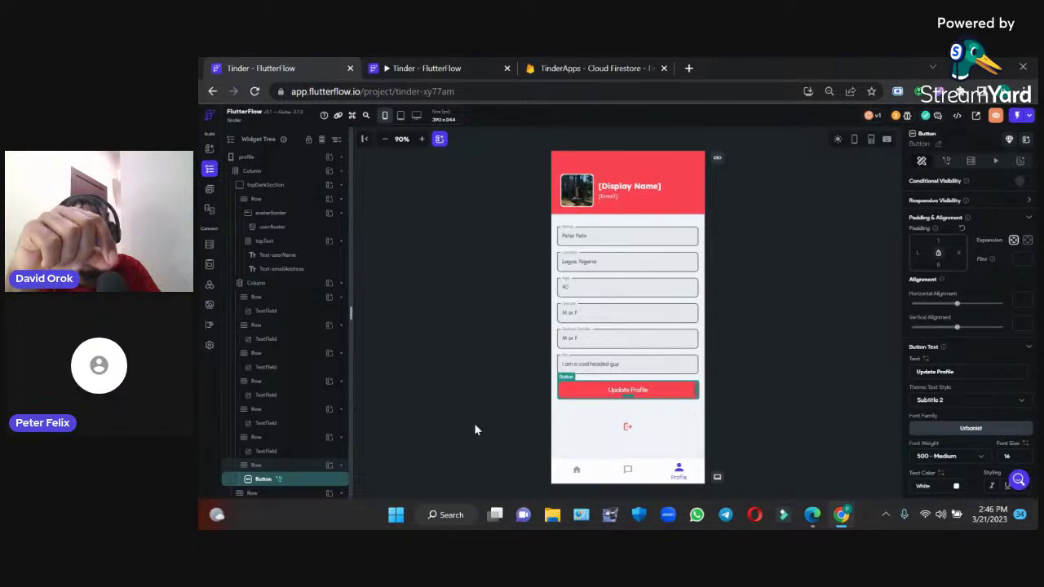
# Wrap the Update Profile button in a Column from the Widget Tree
pyautogui.rightClick(285, 480)
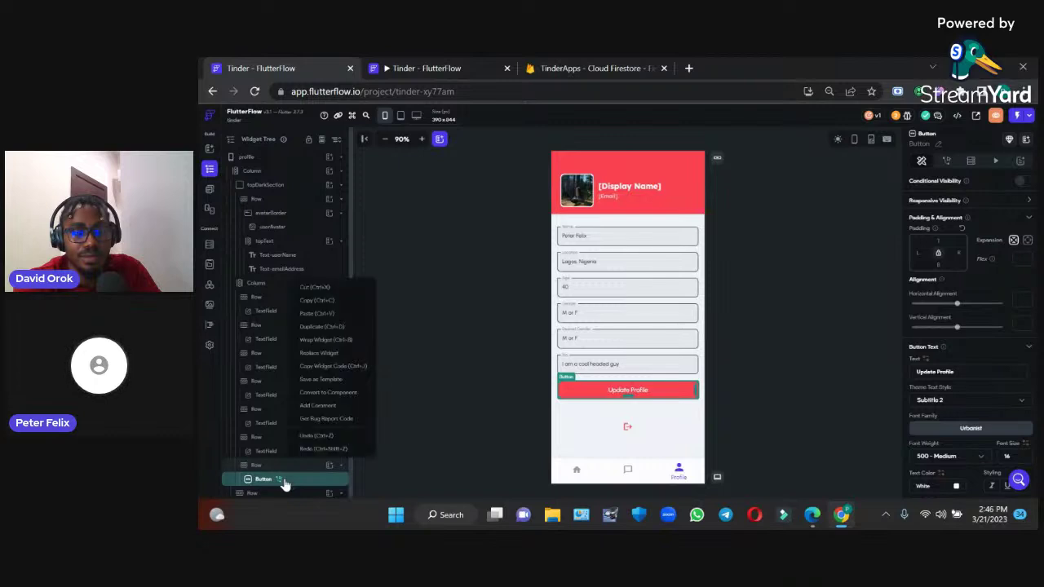
pyautogui.click(319, 341)
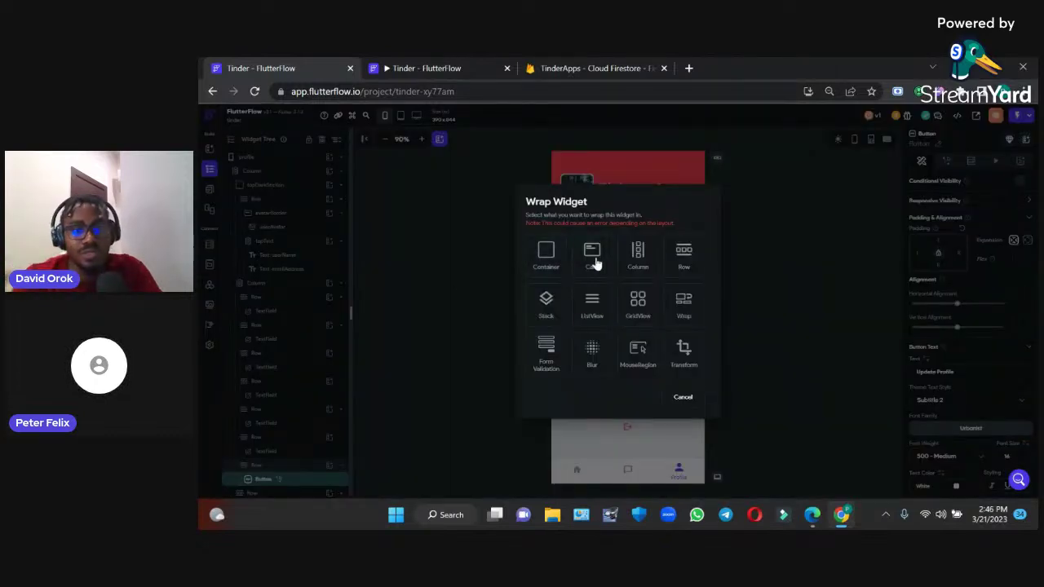
pyautogui.click(632, 259)
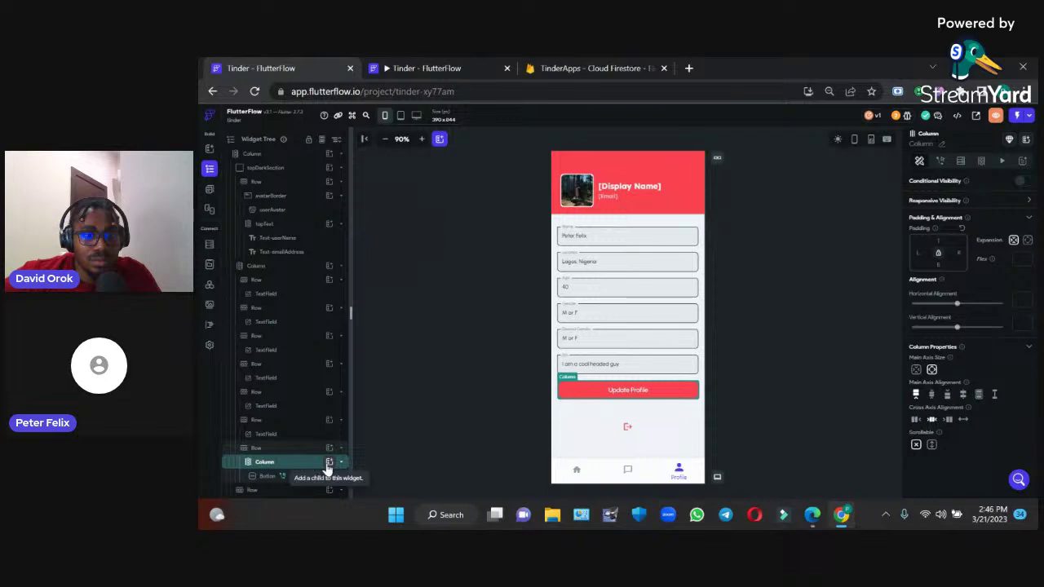
# Add a second Column to the Row beside the button's Column
pyautogui.click(328, 464)
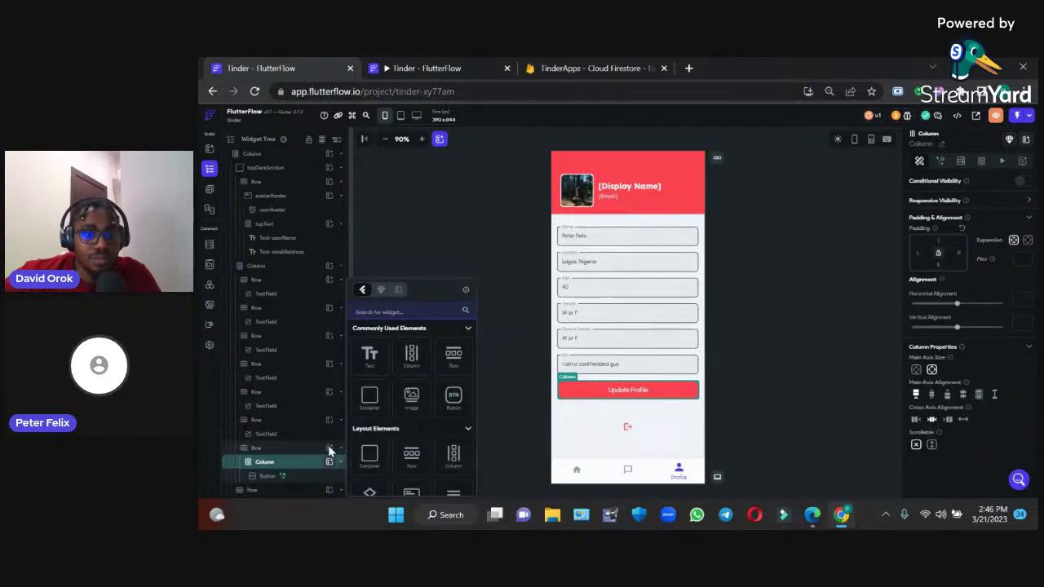
pyautogui.click(327, 461)
pyautogui.click(328, 458)
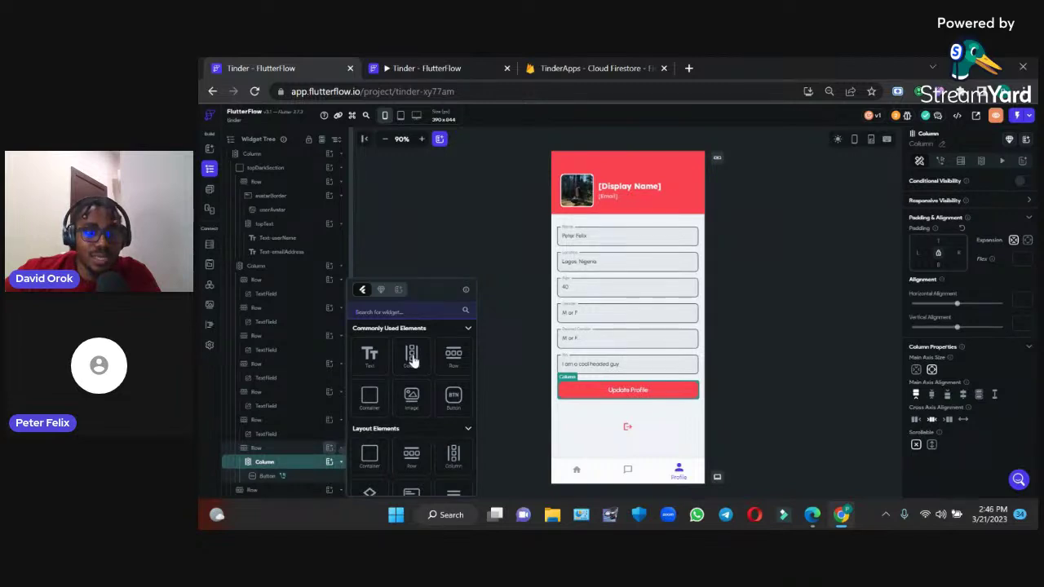
pyautogui.click(299, 453)
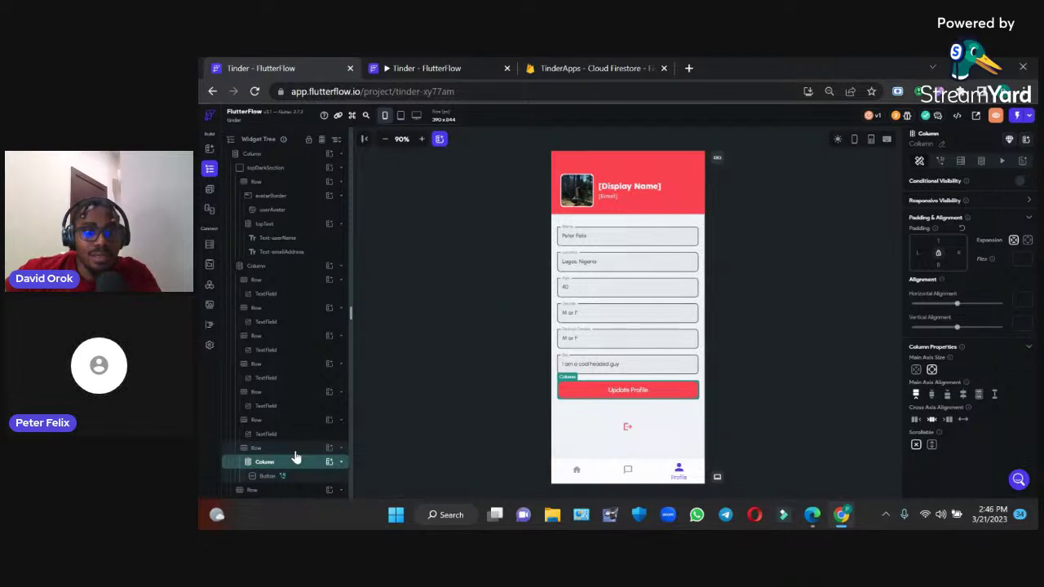
pyautogui.click(297, 455)
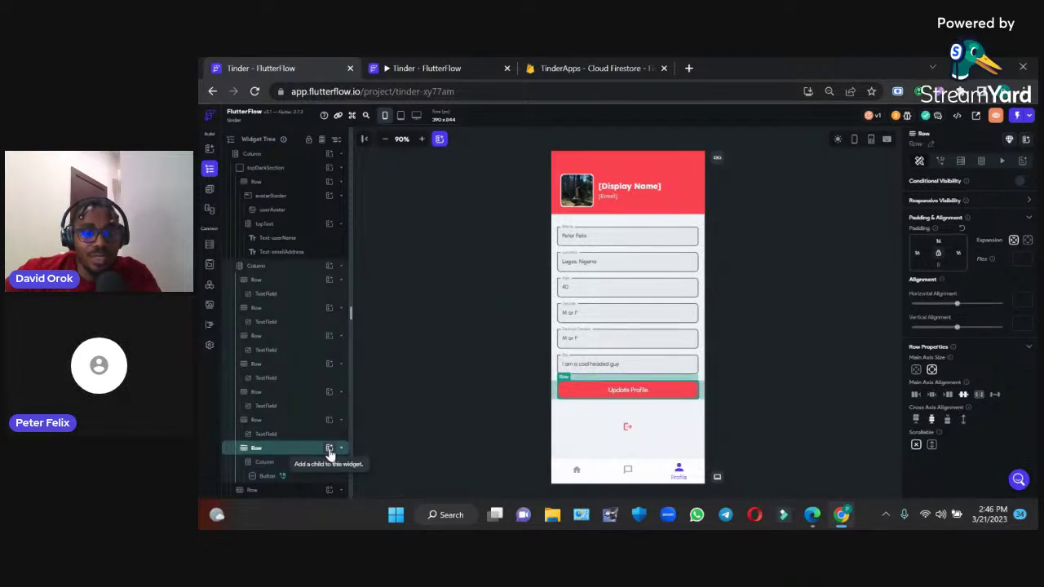
pyautogui.click(329, 449)
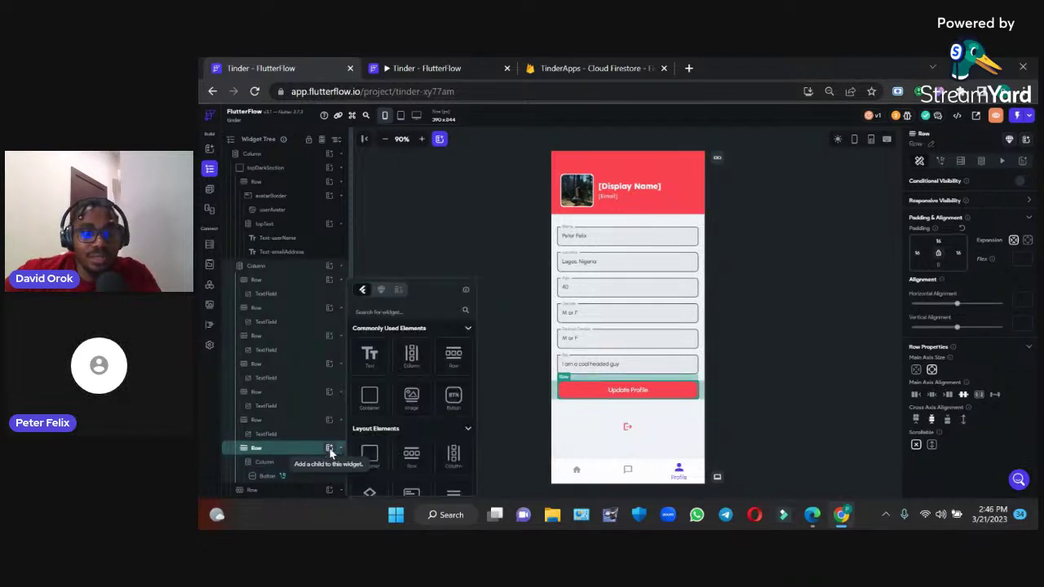
pyautogui.click(412, 356)
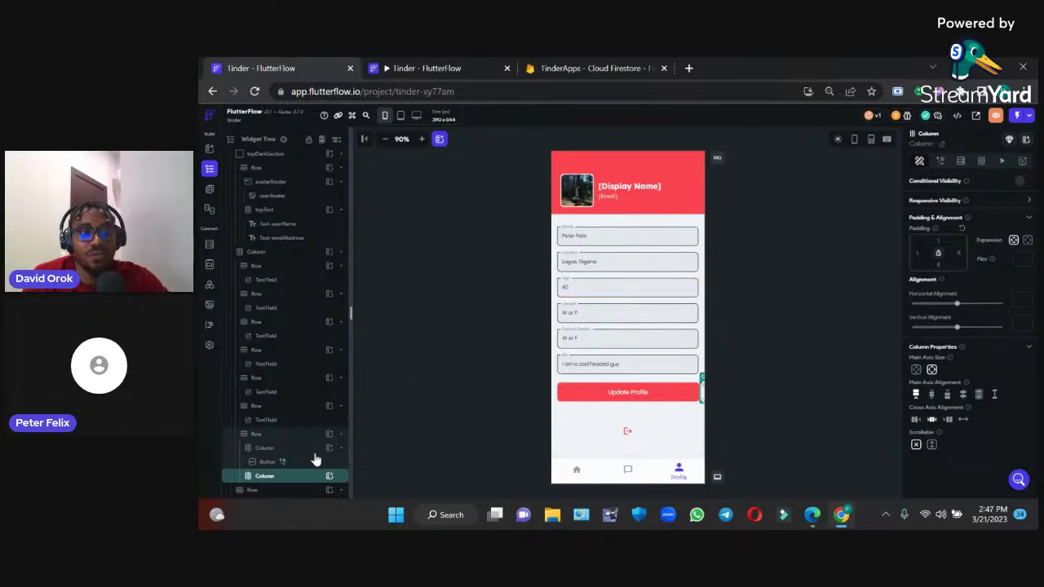
# Place an Image in the second Column sized 40 × 40
pyautogui.click(329, 477)
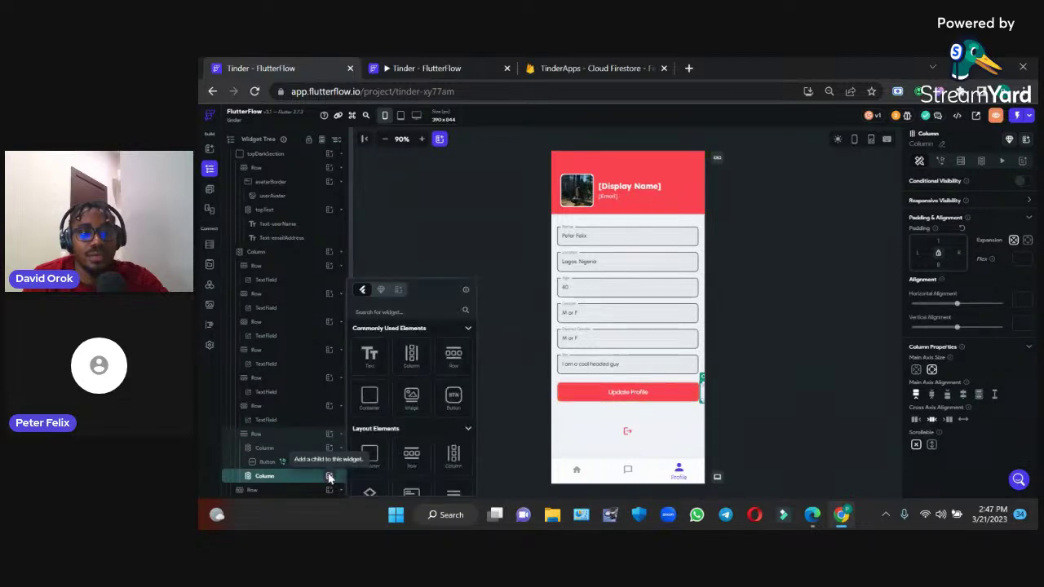
pyautogui.click(415, 404)
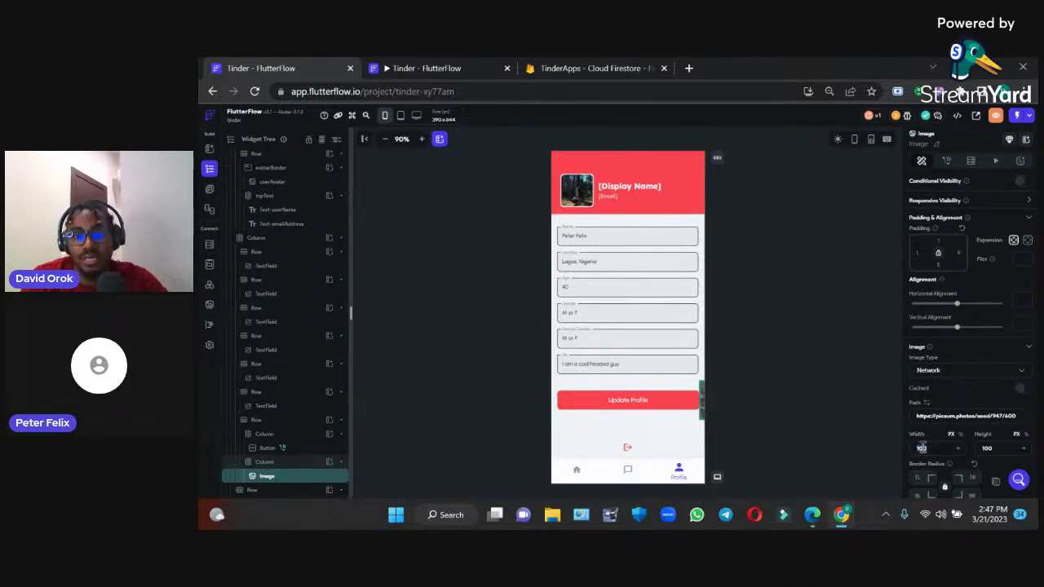
pyautogui.write('40')
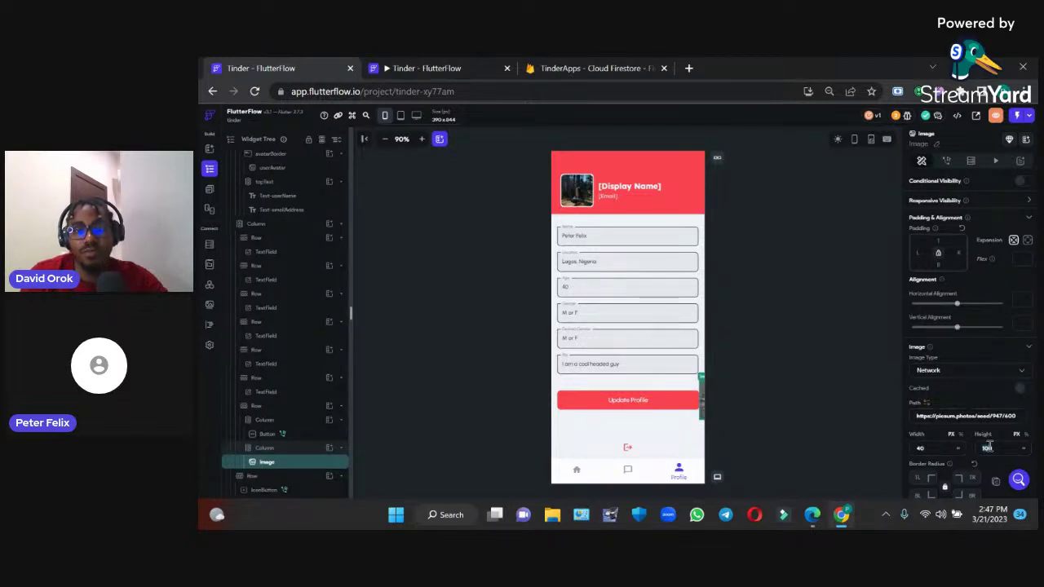
pyautogui.write('40')
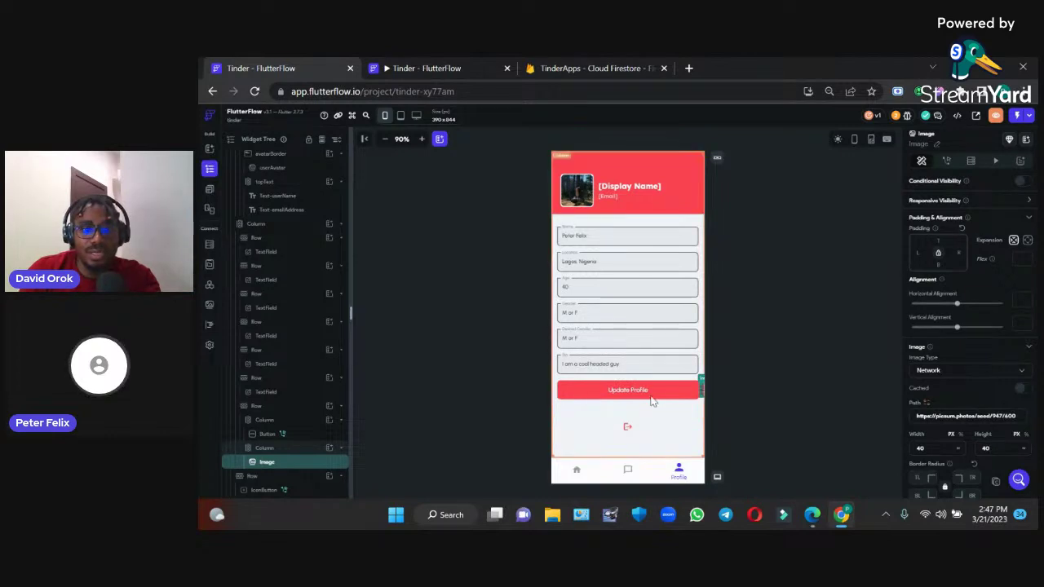
# Set the Update Profile button's width to 300, then select the small image beside it
pyautogui.click(649, 395)
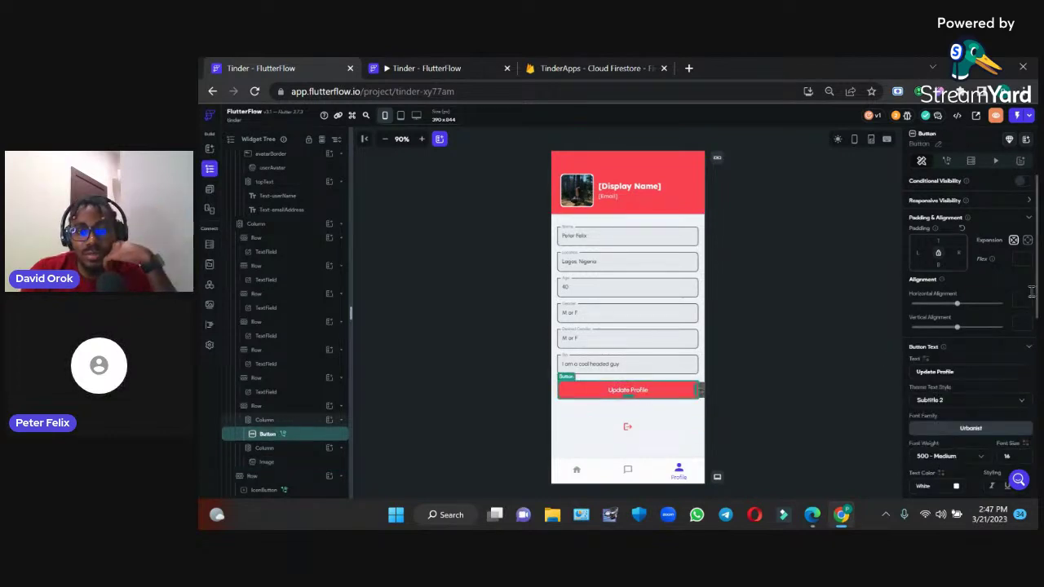
pyautogui.scroll(-4, 1029, 301)
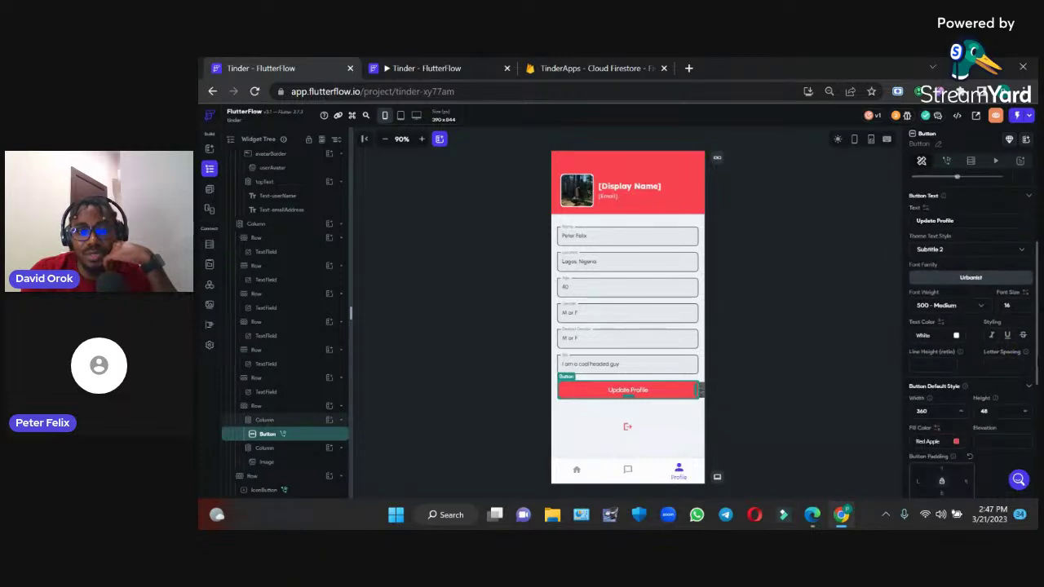
pyautogui.doubleClick(922, 403)
pyautogui.write('300')
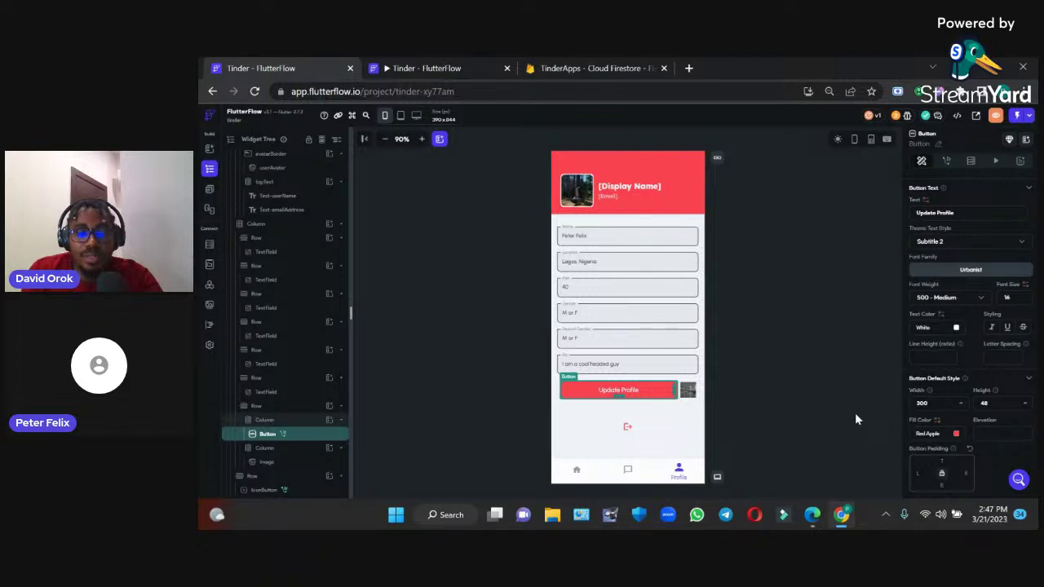
pyautogui.click(688, 390)
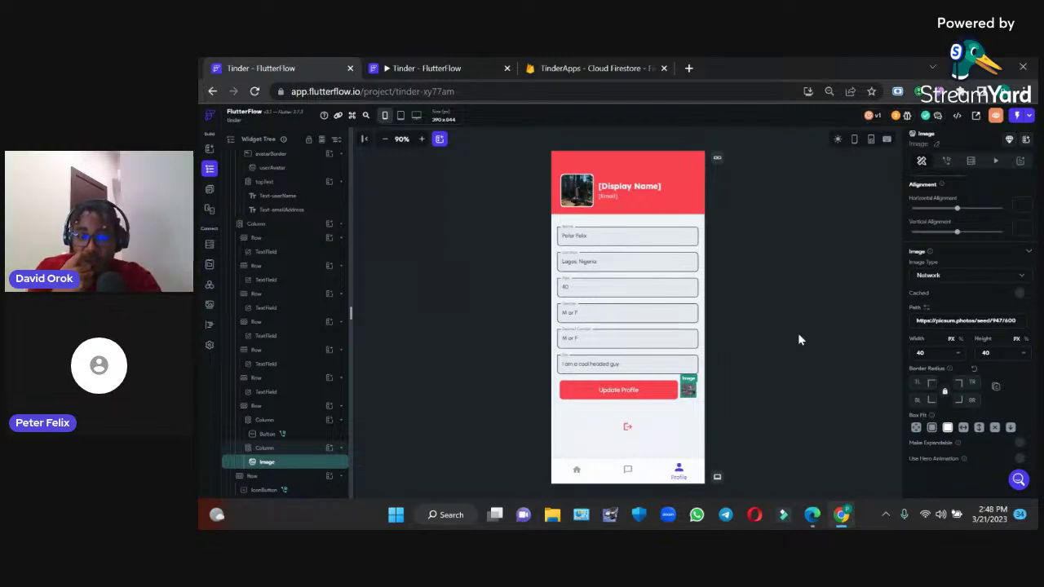
# Add an Upload Media > Upload/Save File action to the image
pyautogui.click(948, 162)
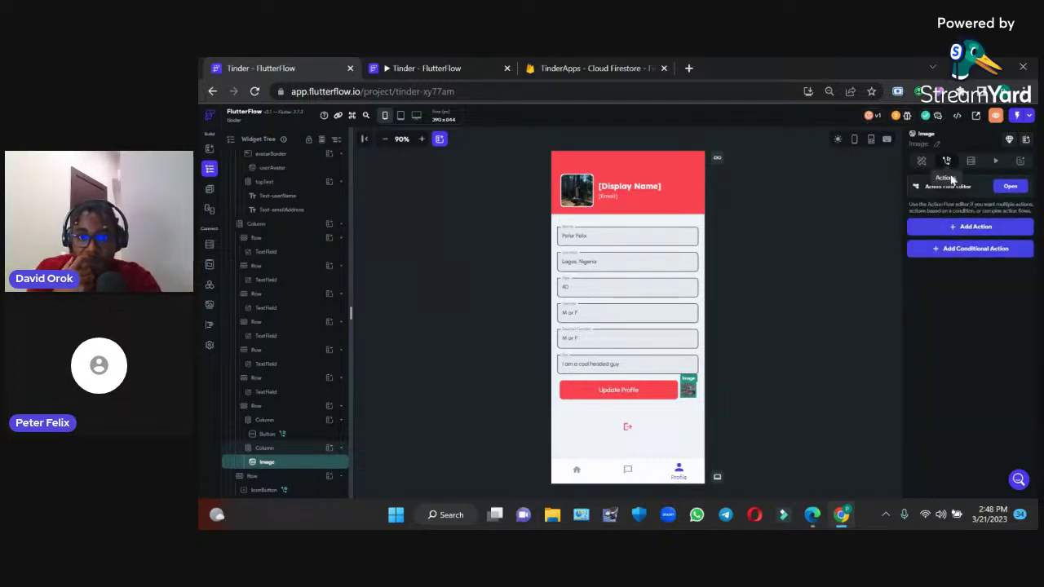
pyautogui.click(958, 228)
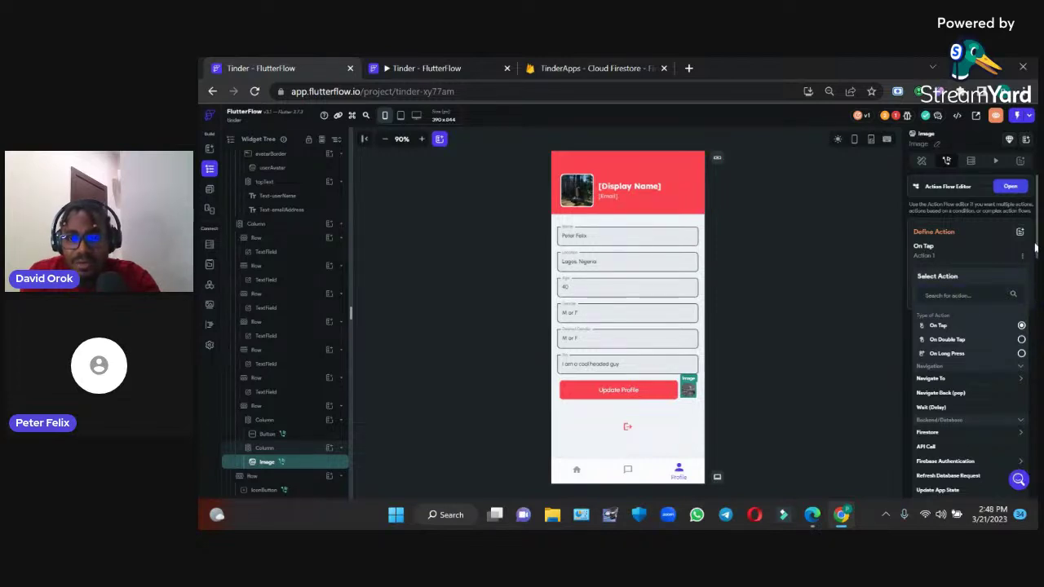
pyautogui.scroll(-2, 970, 326)
pyautogui.scroll(-1, 971, 335)
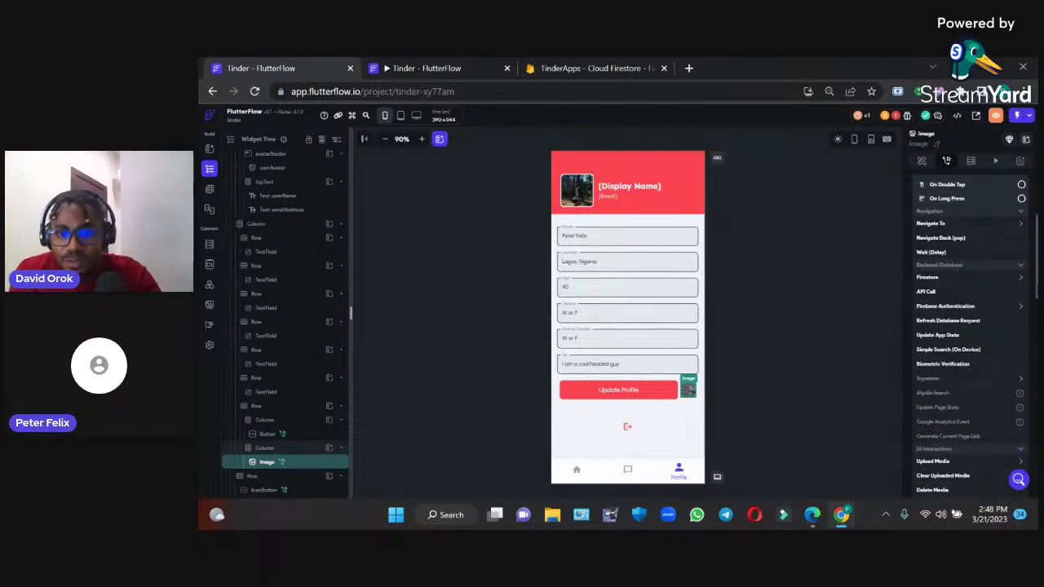
pyautogui.scroll(-1, 971, 334)
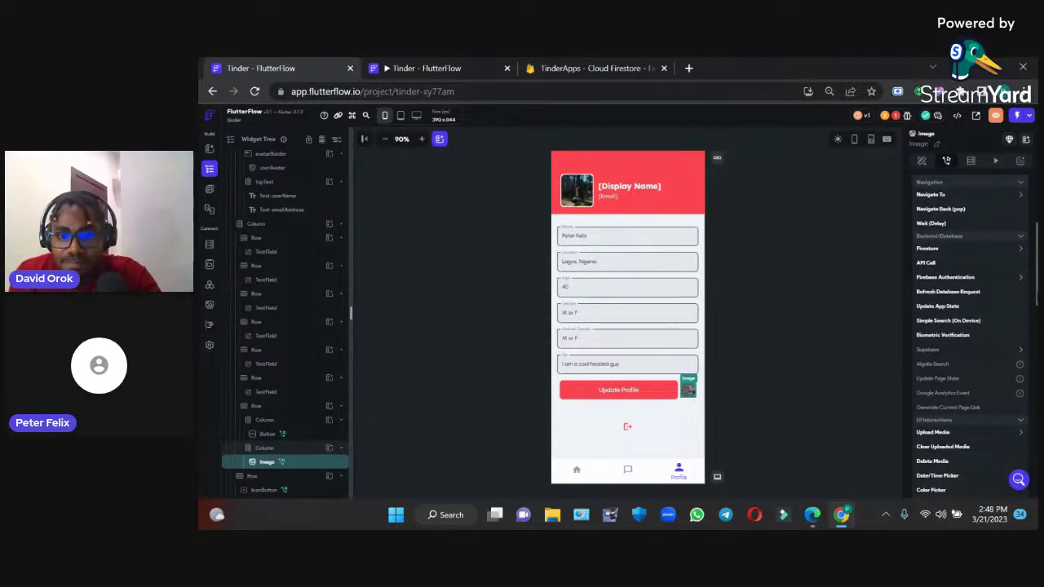
pyautogui.scroll(-1, 971, 335)
pyautogui.scroll(-3, 1030, 328)
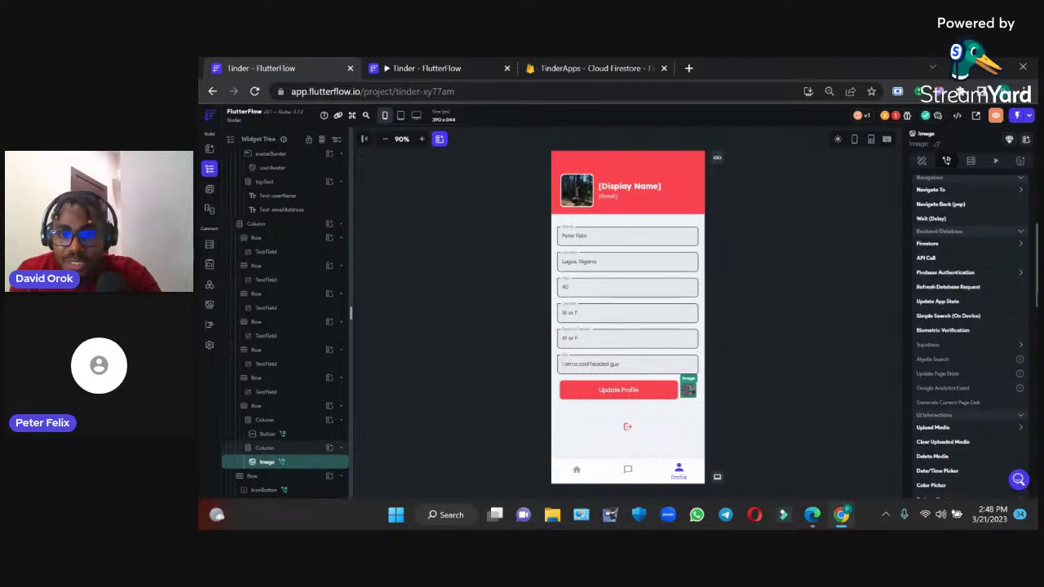
pyautogui.click(1007, 372)
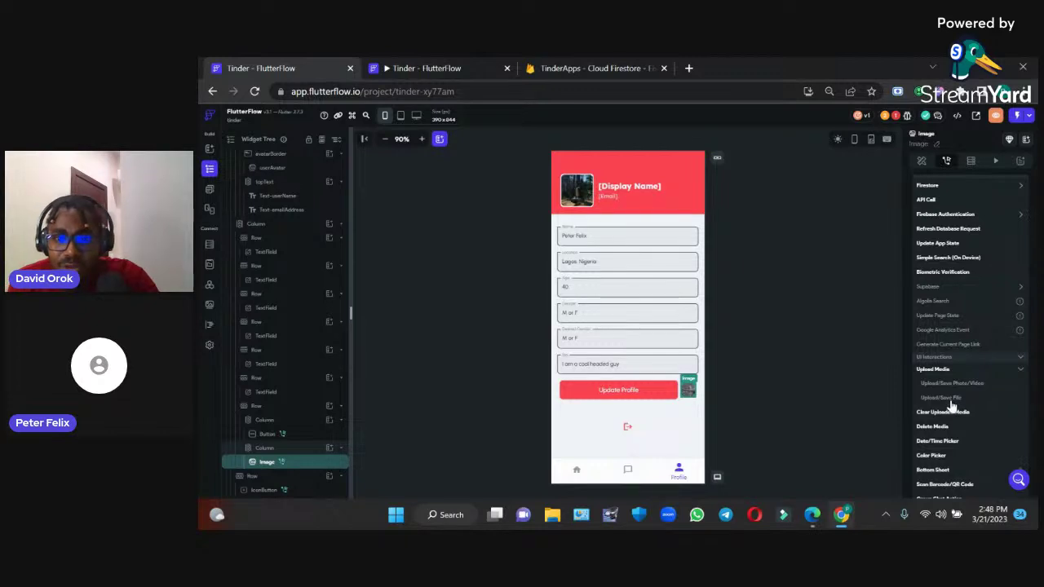
pyautogui.click(942, 398)
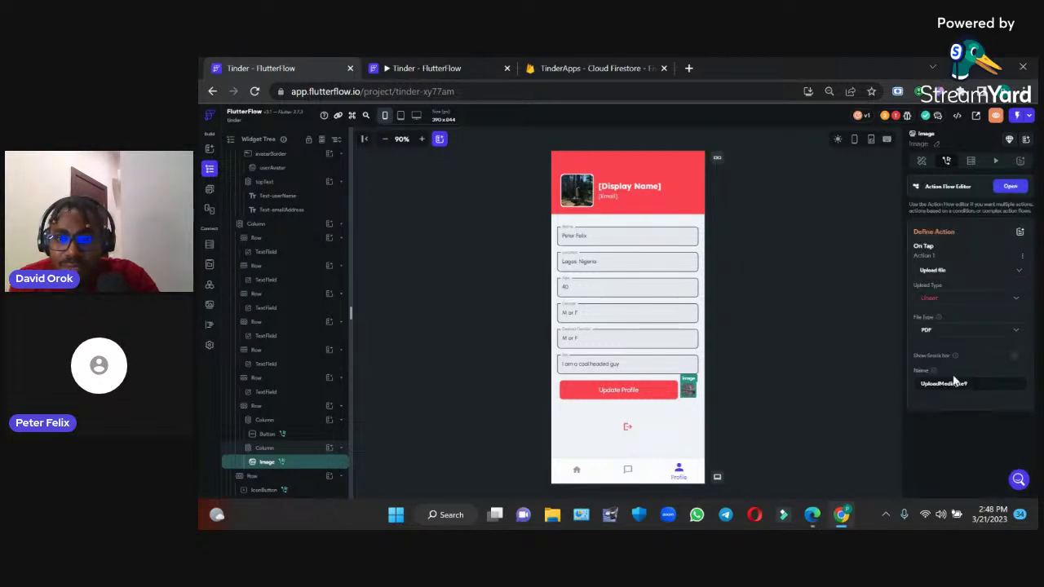
# Set the upload type to Firebase, then reopen the action selector to replace it
pyautogui.click(955, 302)
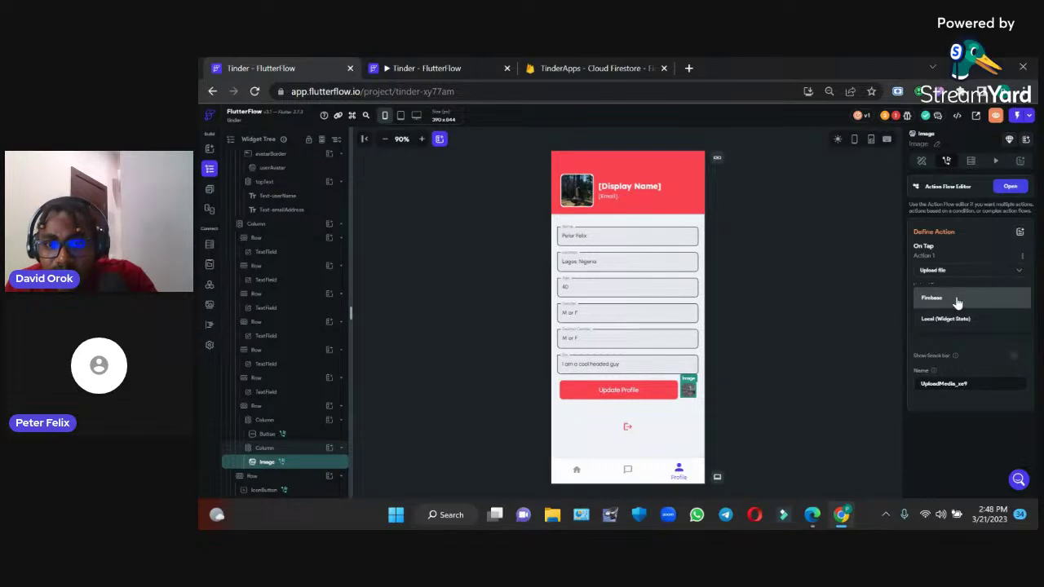
pyautogui.click(956, 298)
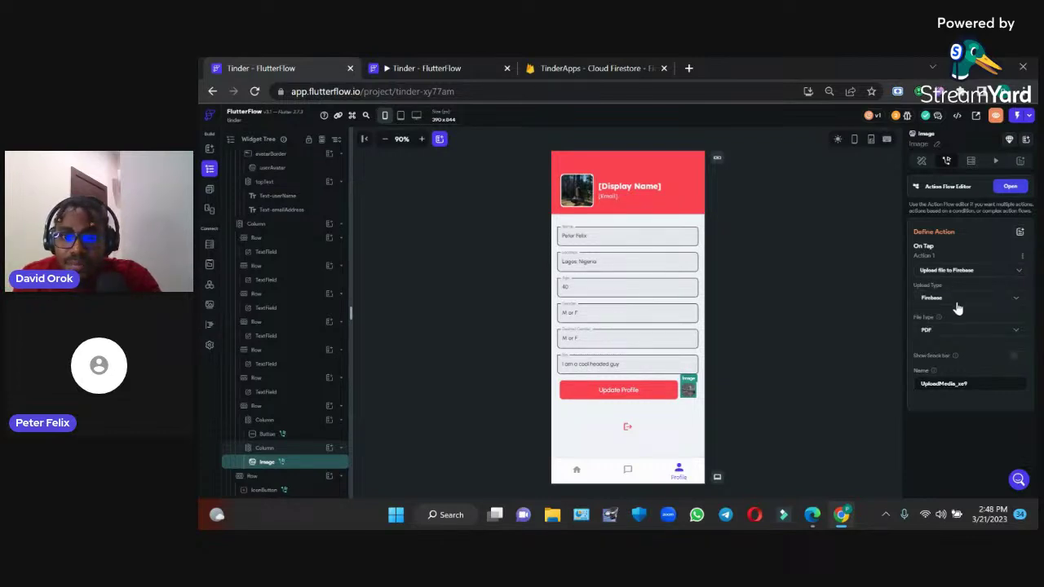
pyautogui.click(959, 305)
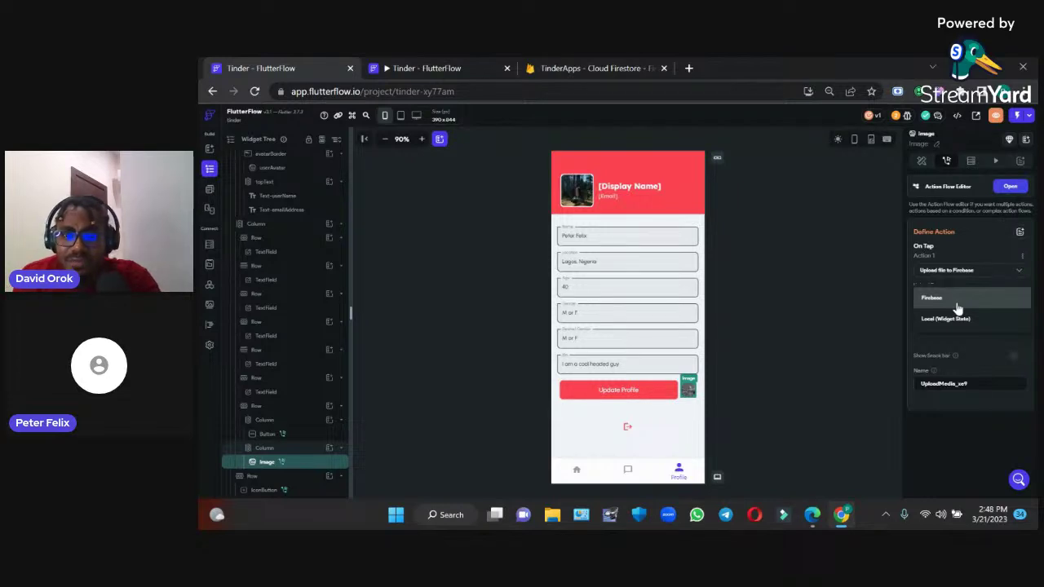
pyautogui.click(958, 298)
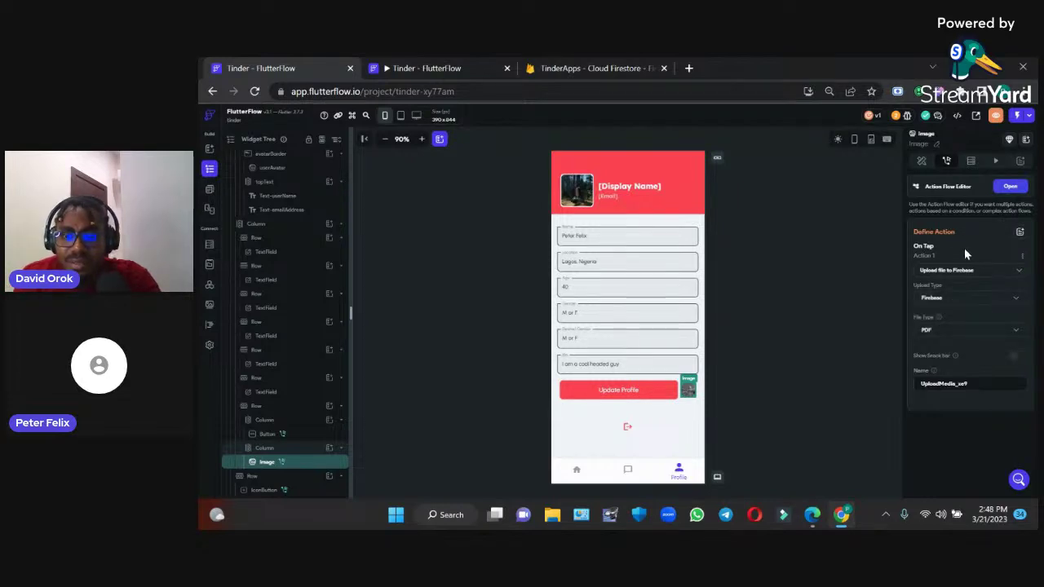
pyautogui.click(960, 335)
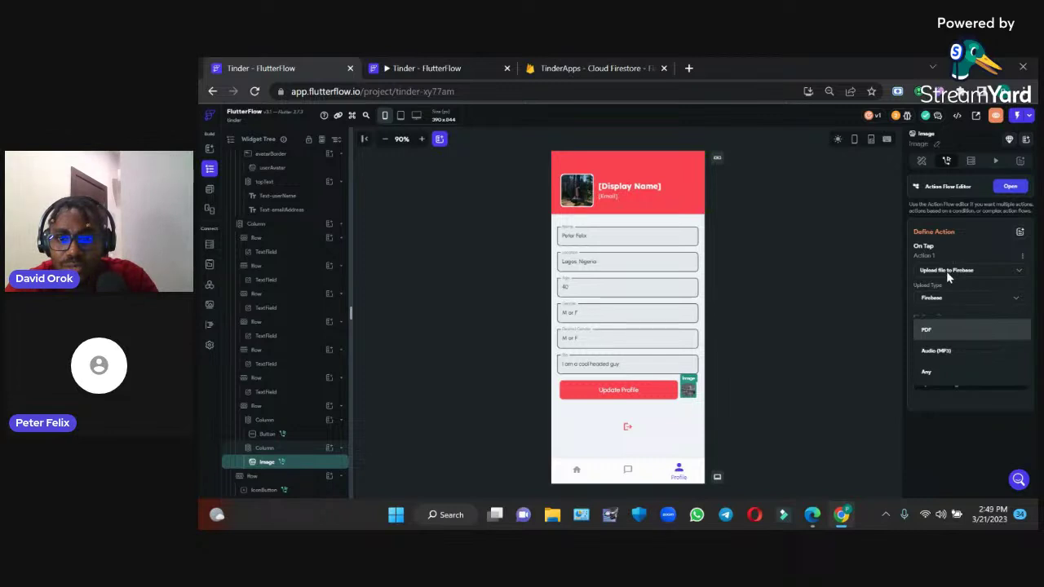
pyautogui.click(946, 273)
pyautogui.click(947, 275)
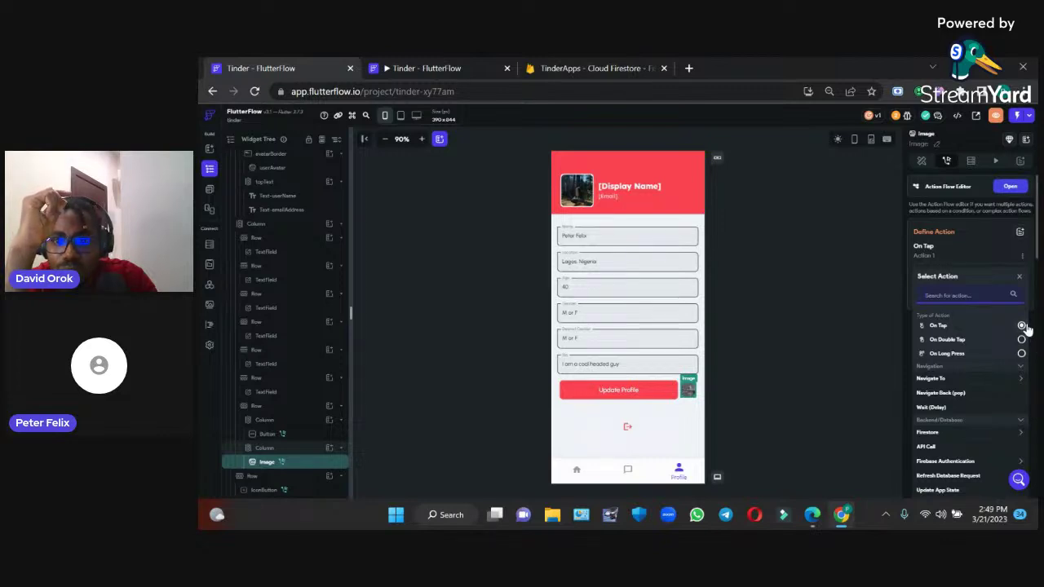
# Give the profile image an Upload/Save Photo/Video action with Media Source set to Gallery
pyautogui.scroll(-3, 971, 342)
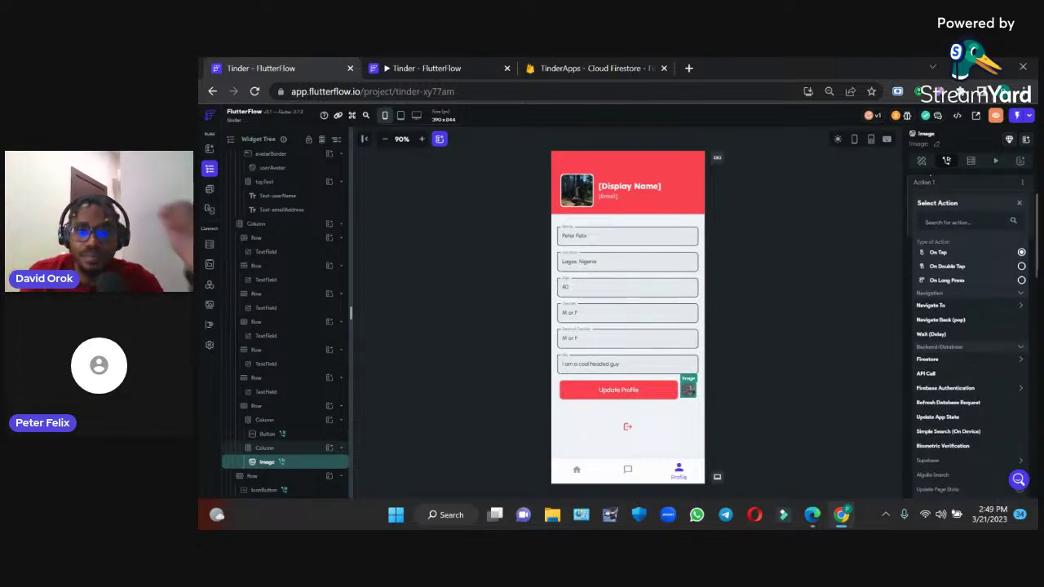
pyautogui.scroll(-4, 970, 335)
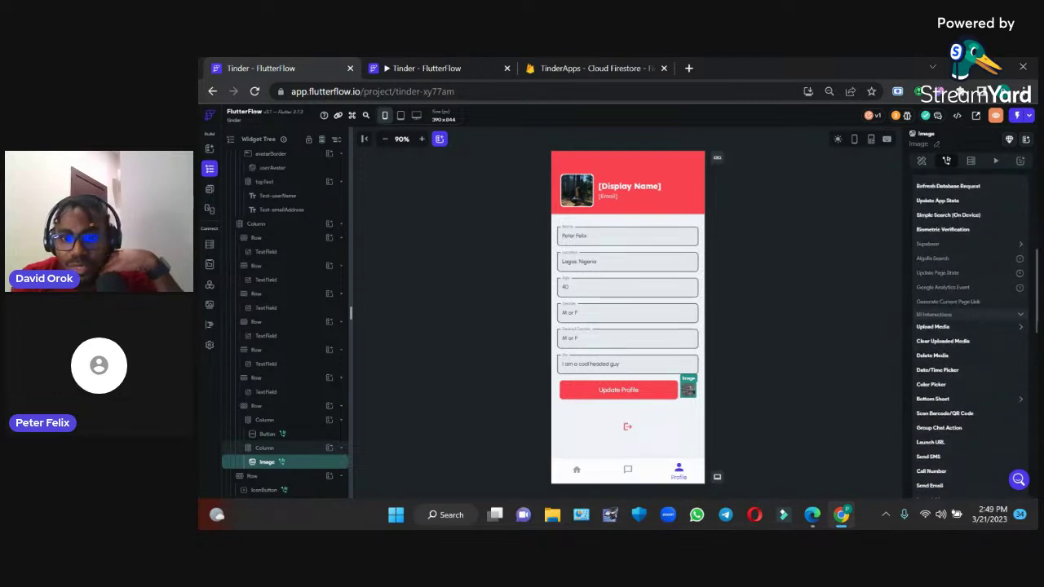
pyautogui.scroll(-1, 971, 327)
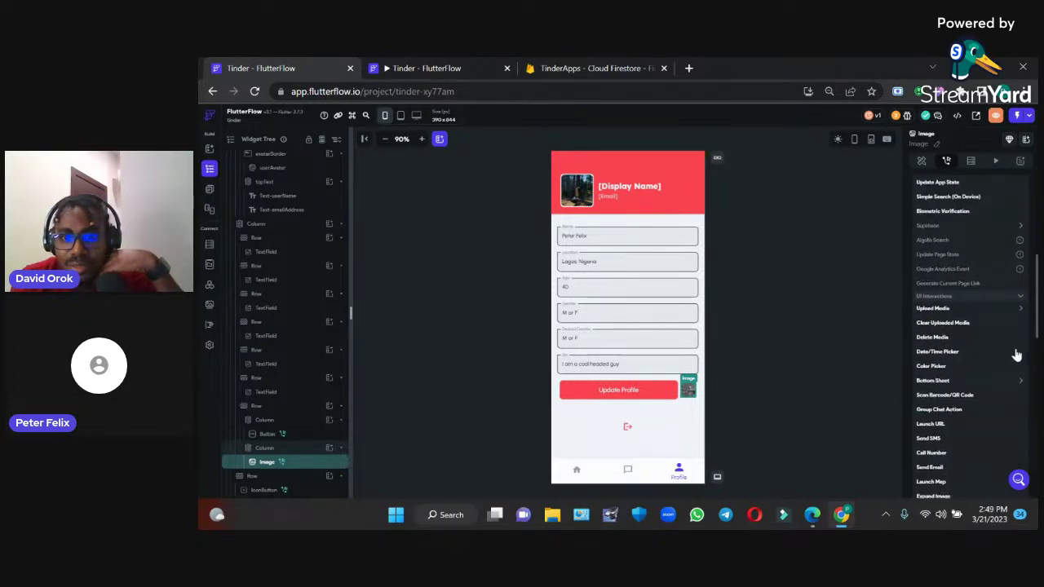
pyautogui.click(1019, 311)
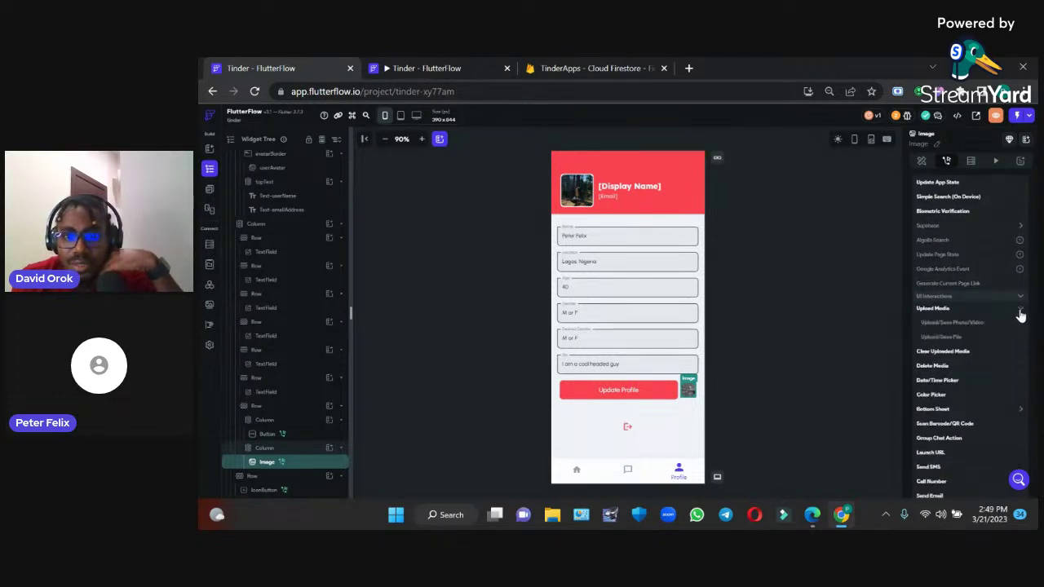
pyautogui.click(946, 323)
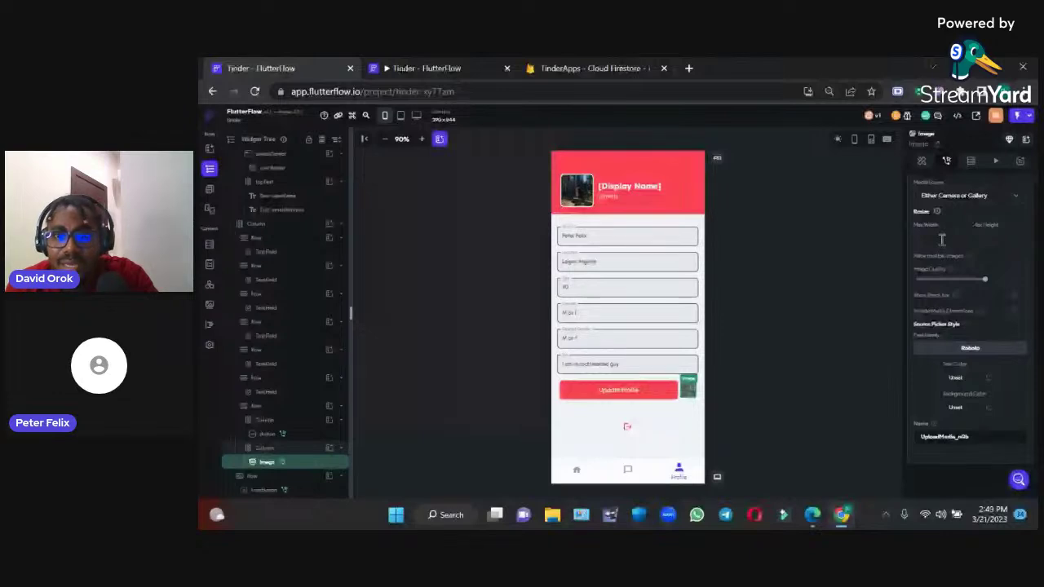
pyautogui.click(965, 201)
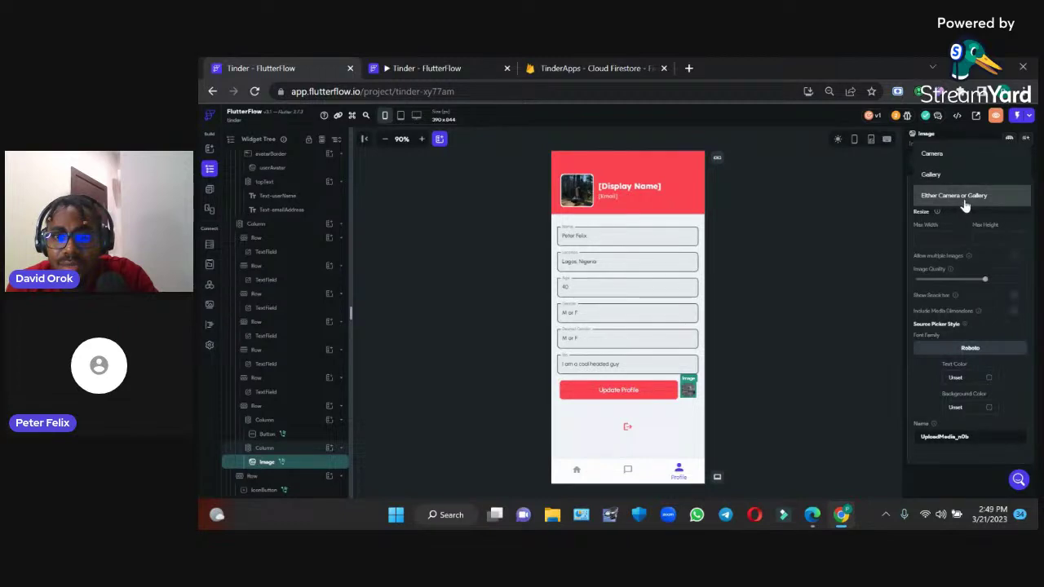
pyautogui.click(941, 176)
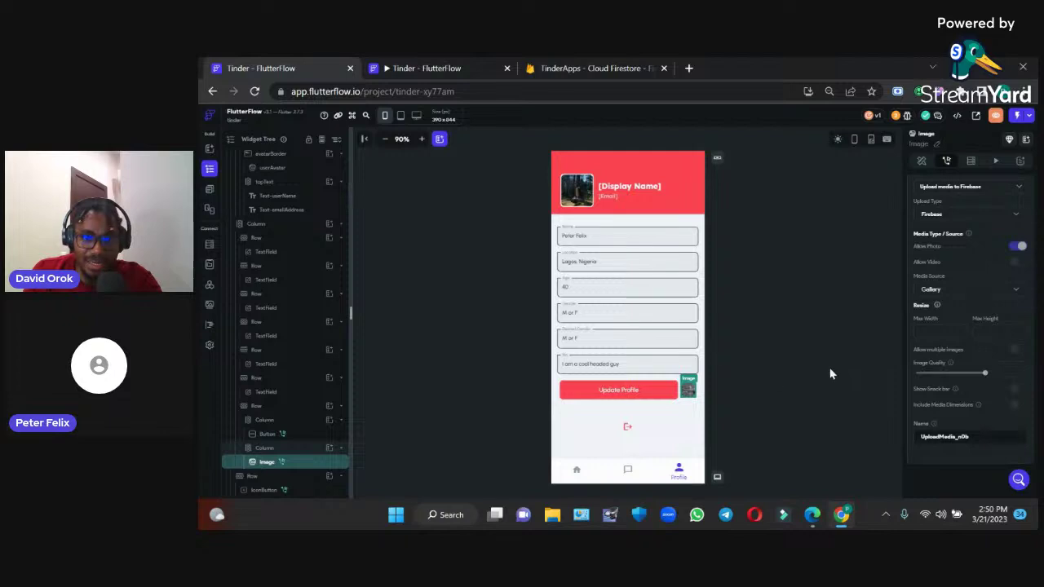
# Select the Update Profile button and show its actions
pyautogui.click(642, 395)
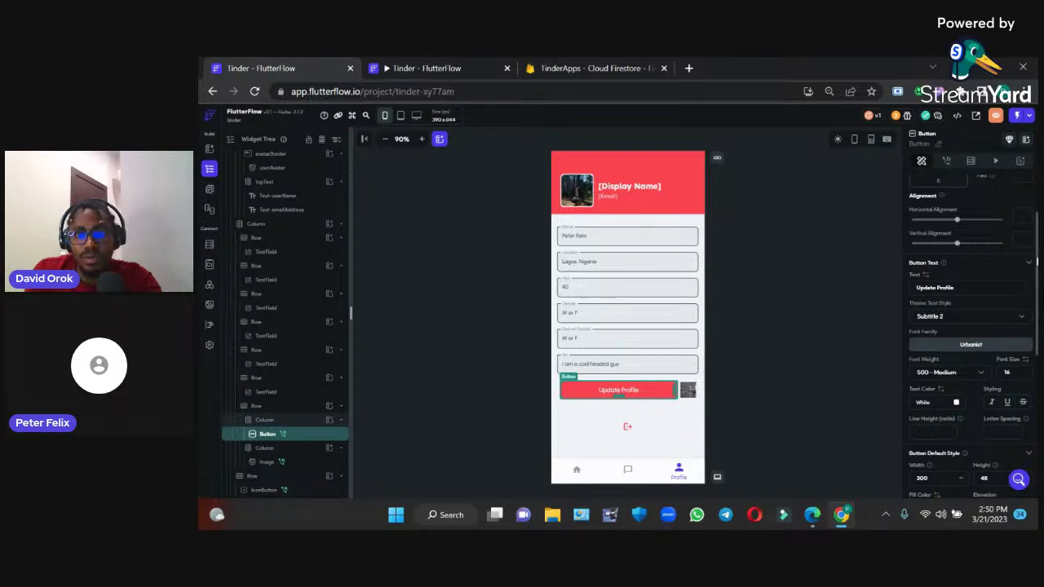
pyautogui.scroll(2, 971, 285)
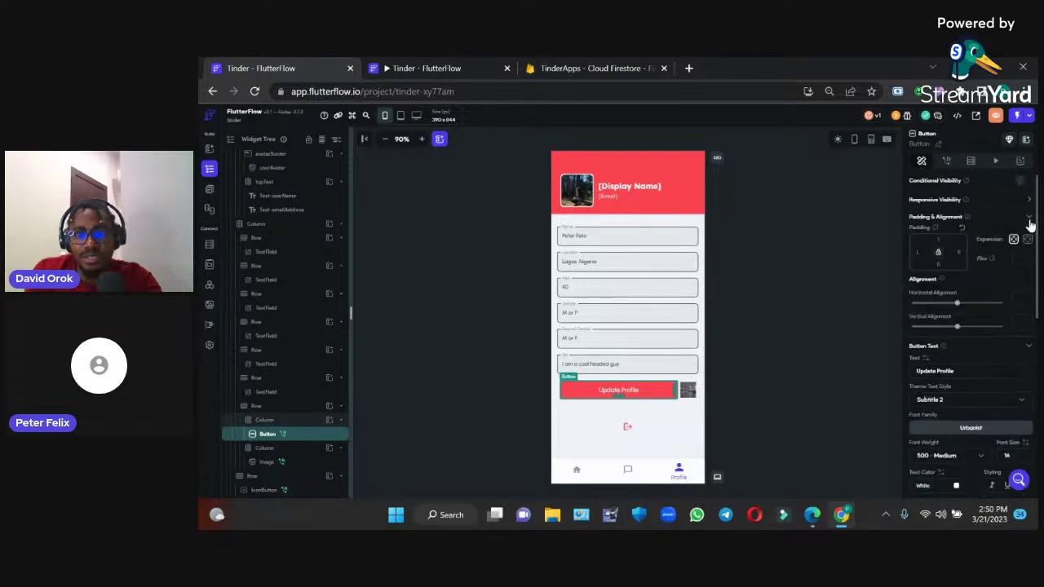
pyautogui.click(948, 163)
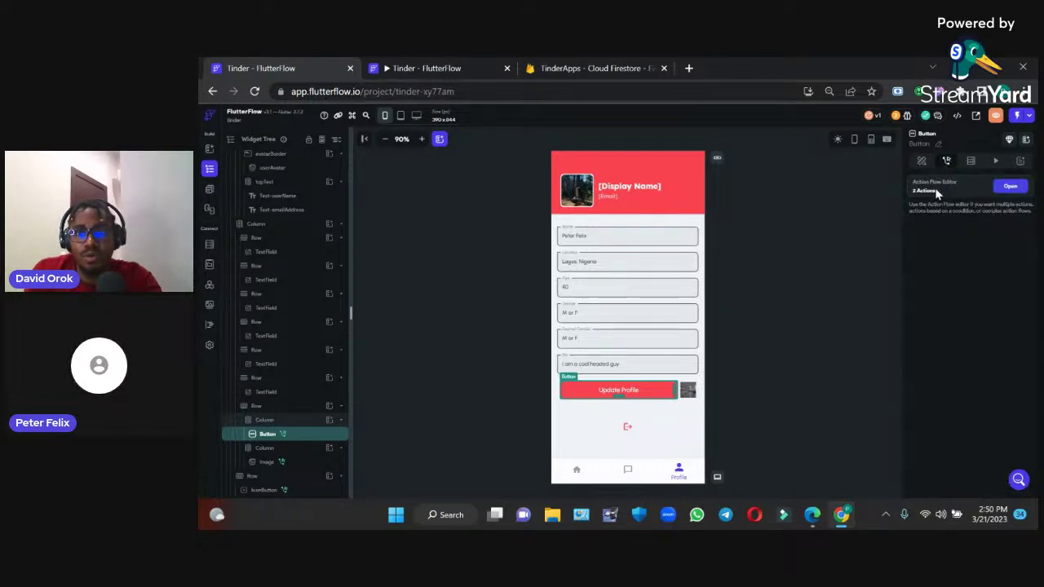
# In the action flow editor, add a photo_url field to the profile update
pyautogui.click(1006, 186)
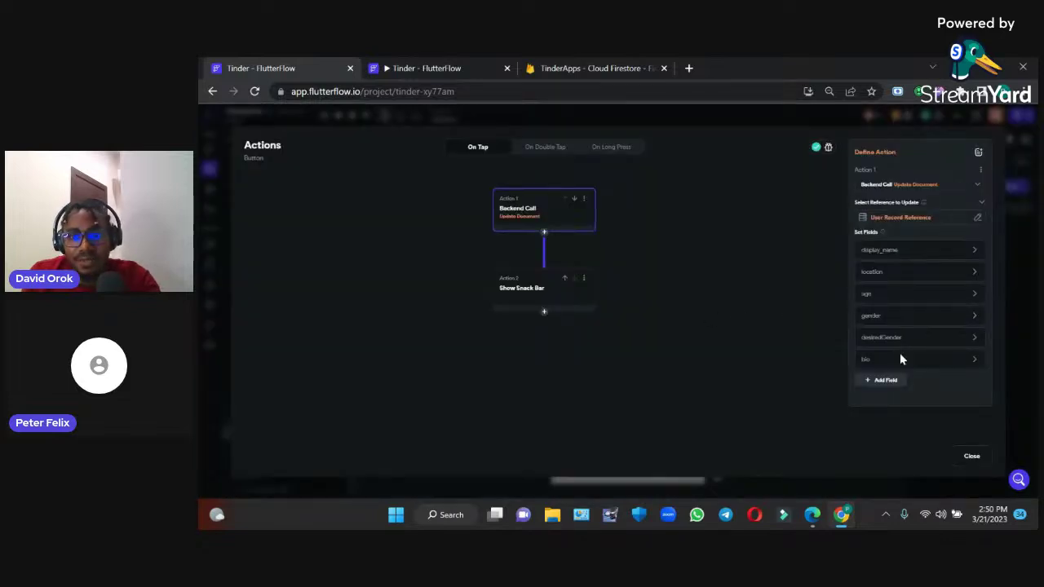
pyautogui.click(887, 383)
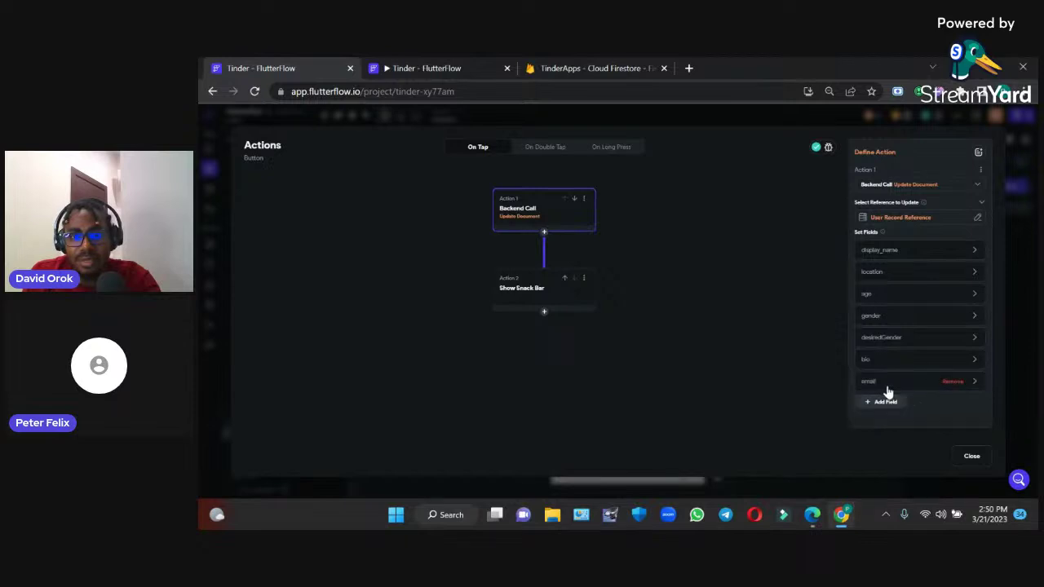
pyautogui.click(902, 383)
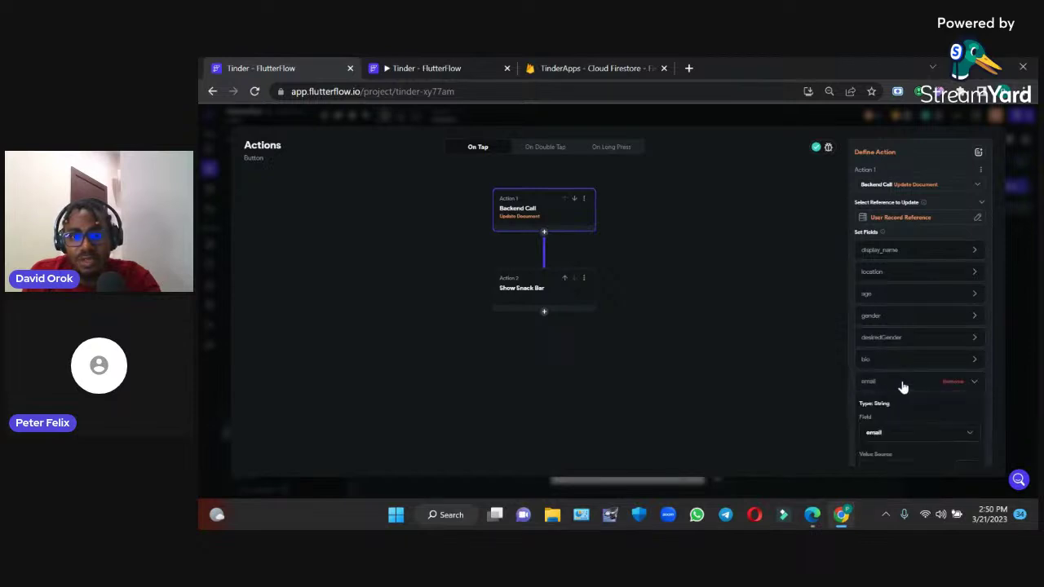
pyautogui.click(937, 438)
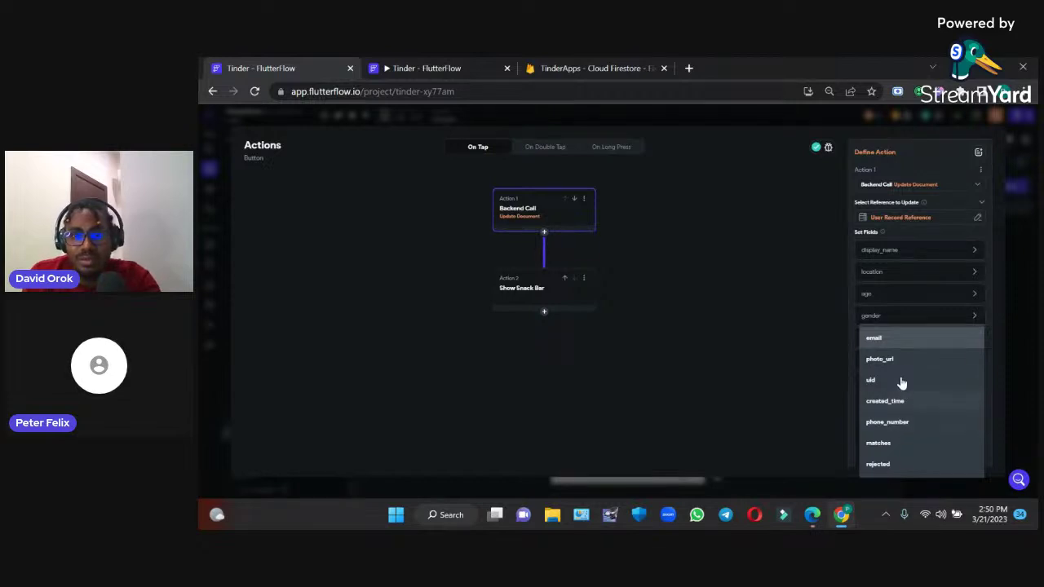
pyautogui.click(886, 360)
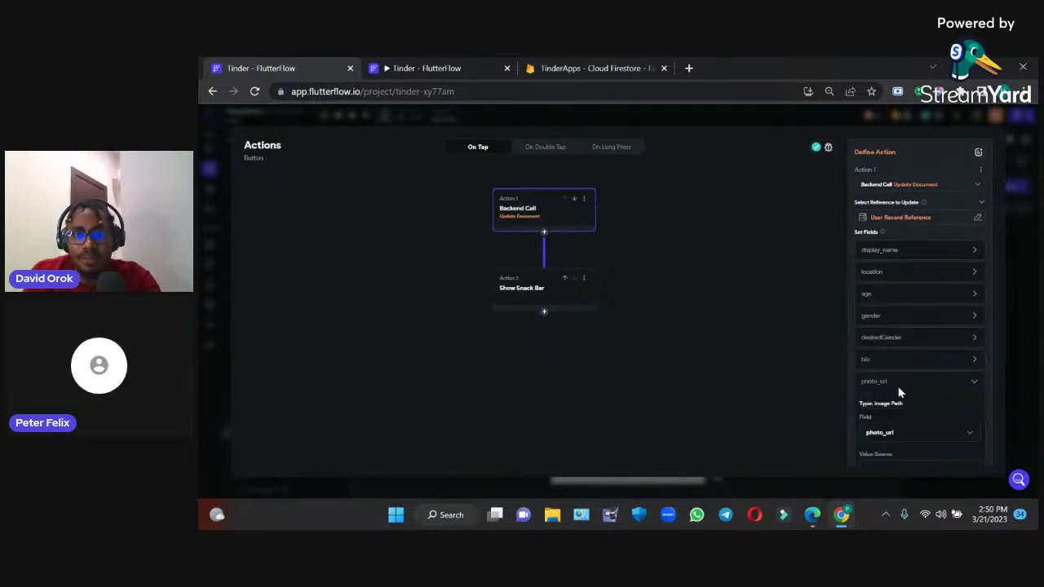
pyautogui.moveTo(991, 367); pyautogui.dragTo(997, 438)
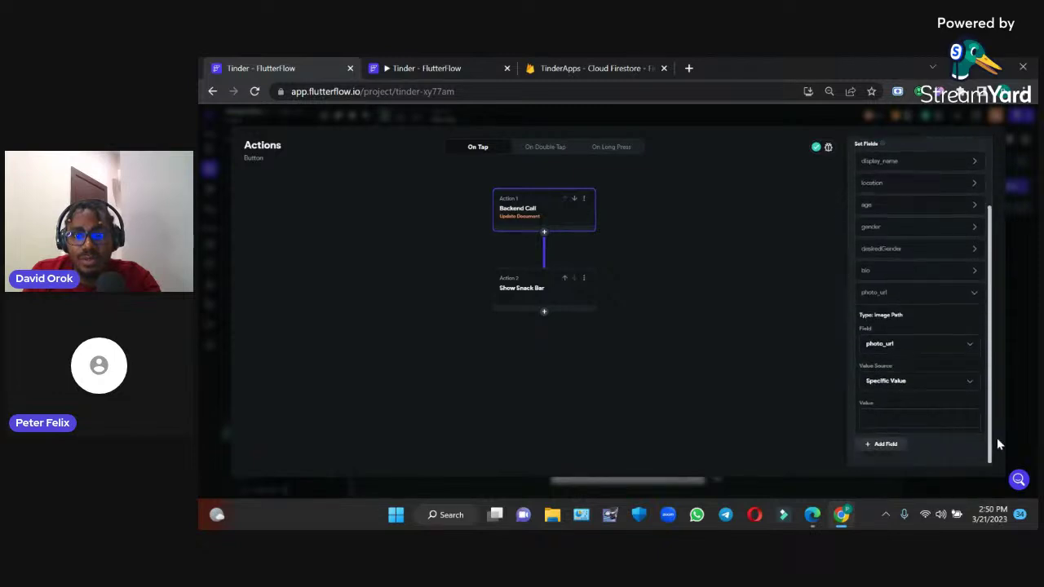
# Set photo_url from the Uploaded File URL widget state and return to the page
pyautogui.click(934, 383)
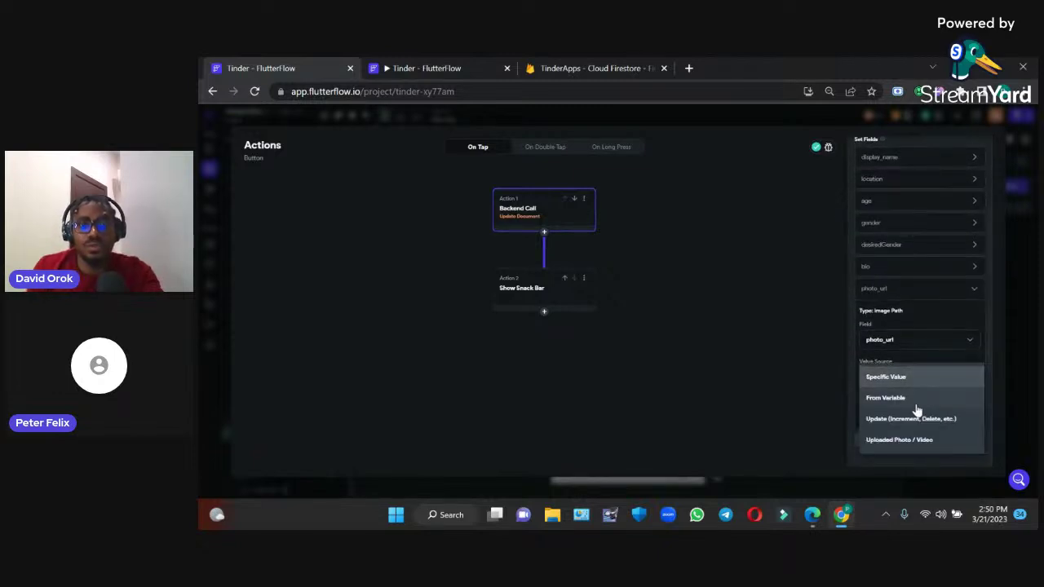
pyautogui.click(914, 404)
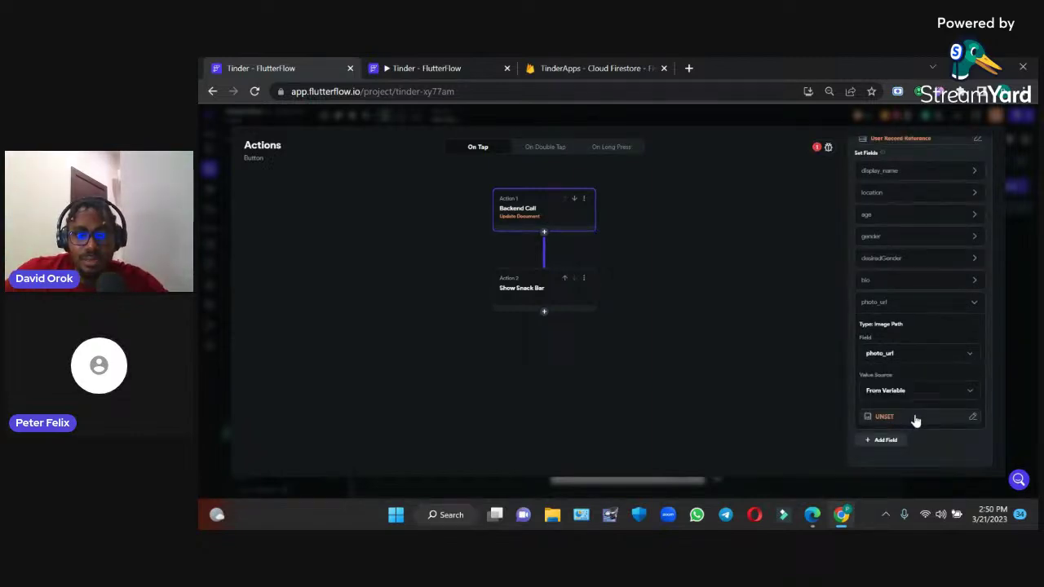
pyautogui.click(915, 418)
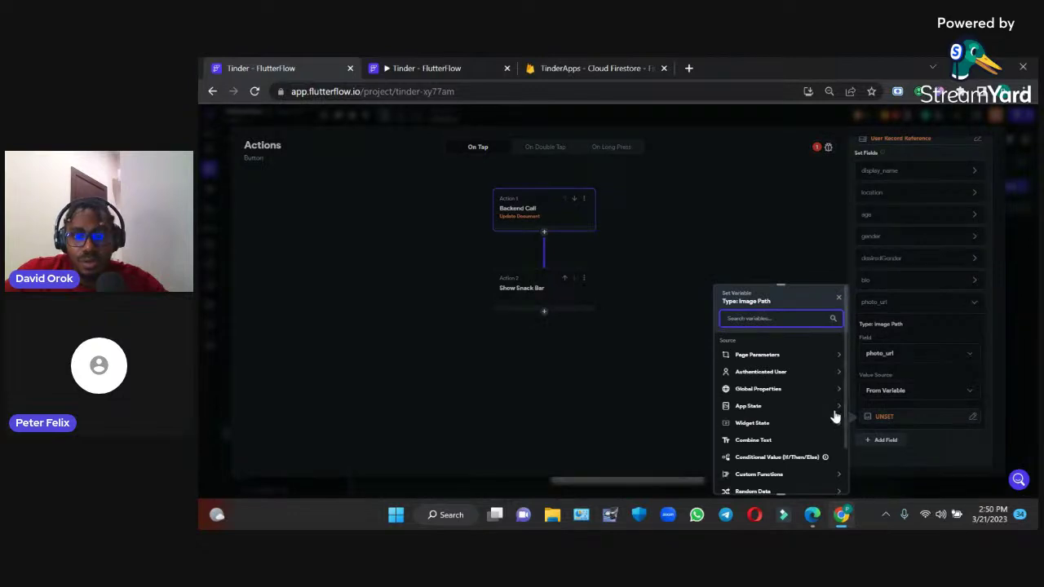
pyautogui.scroll(-1, 847, 423)
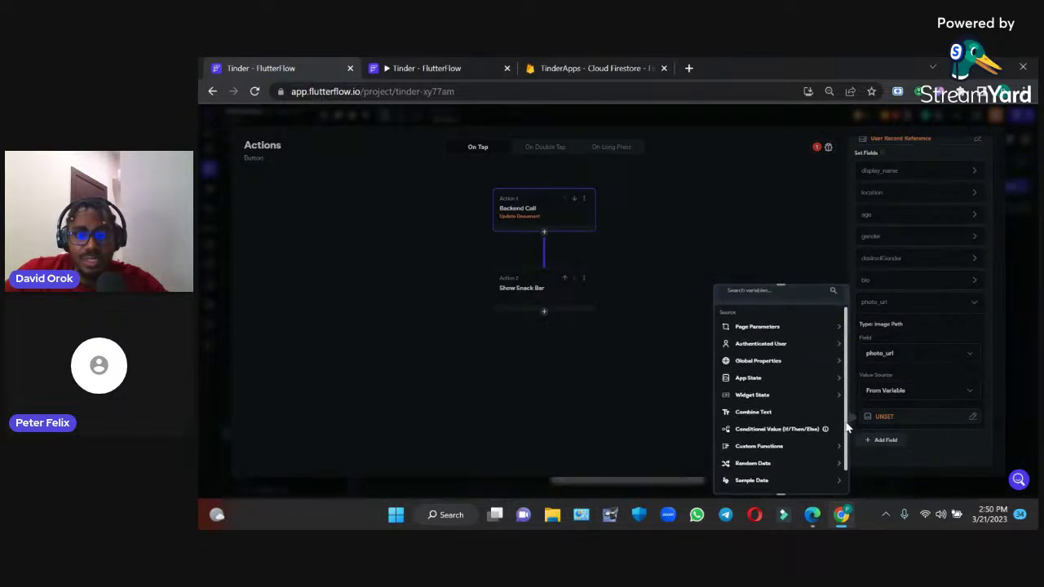
pyautogui.click(834, 390)
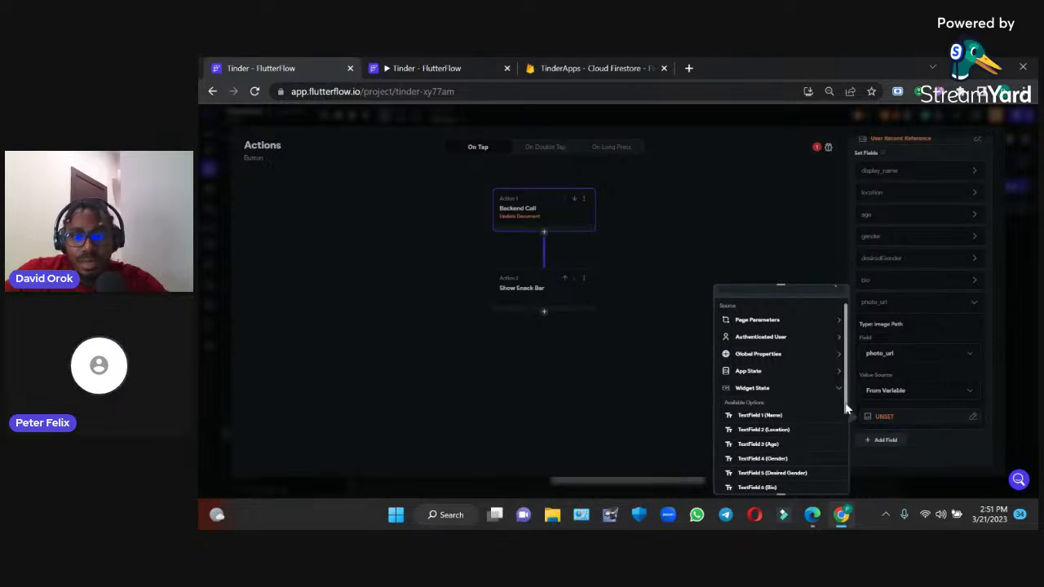
pyautogui.scroll(-2, 845, 423)
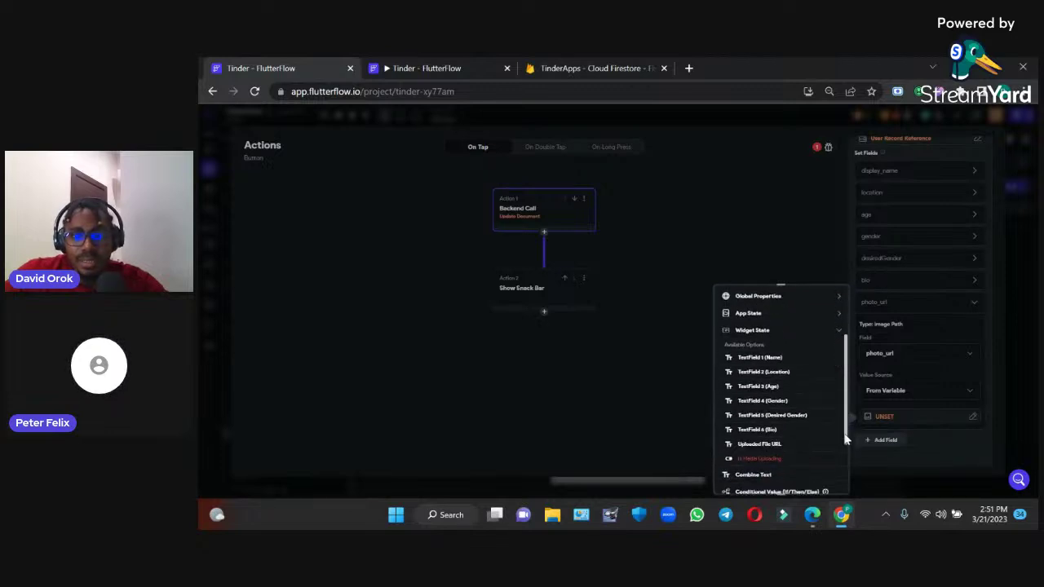
pyautogui.click(768, 444)
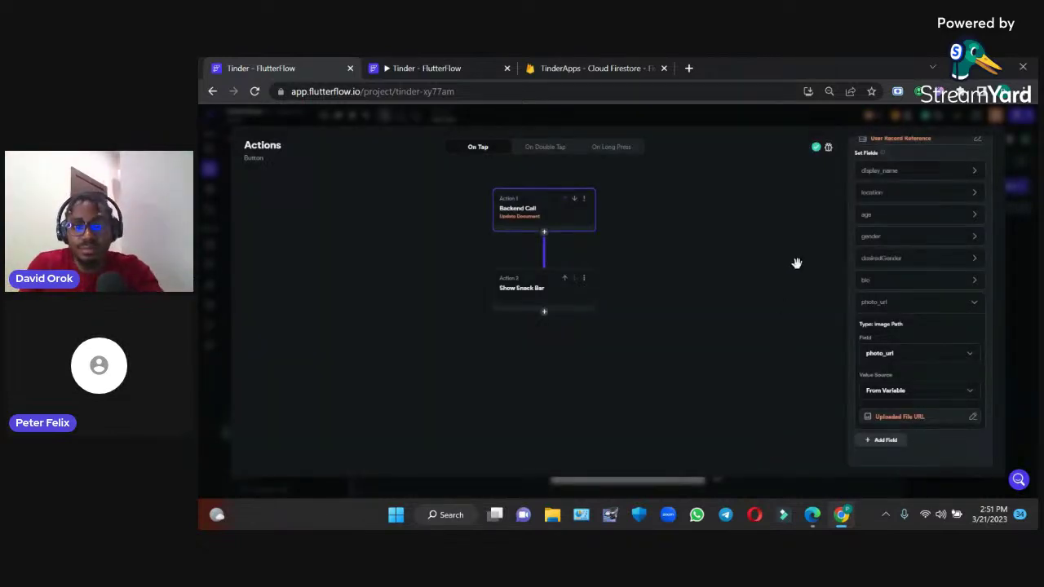
pyautogui.click(1034, 318)
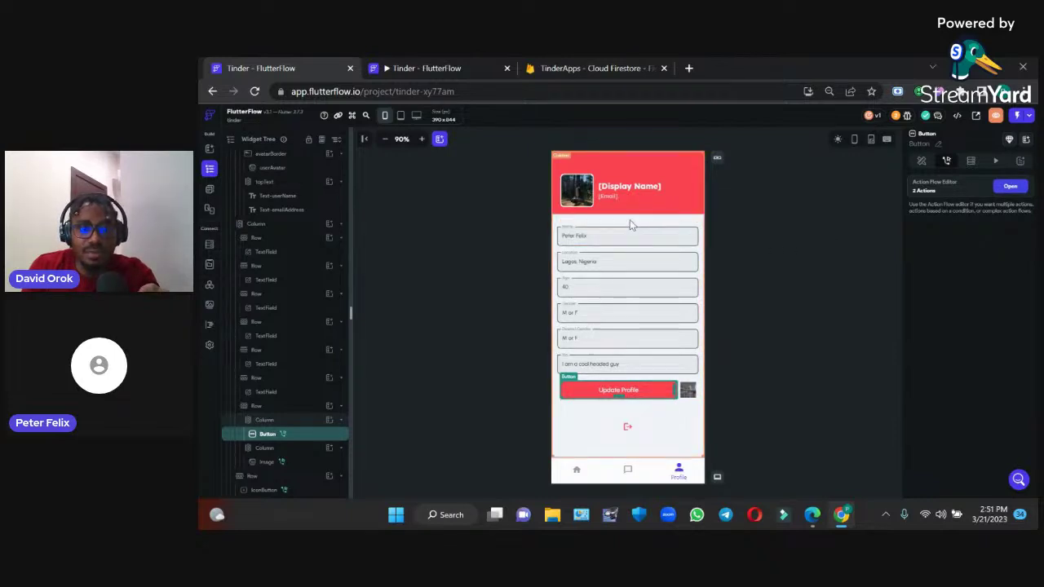
# Check that userAvatar's image Path is bound to the user's Photo URL, leaving it unchanged
pyautogui.click(581, 193)
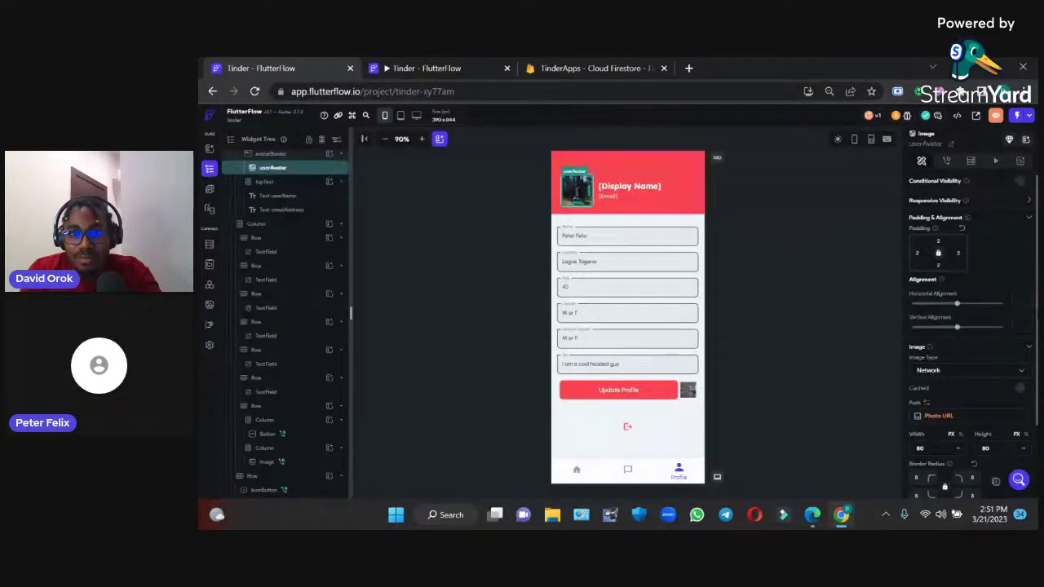
pyautogui.click(926, 405)
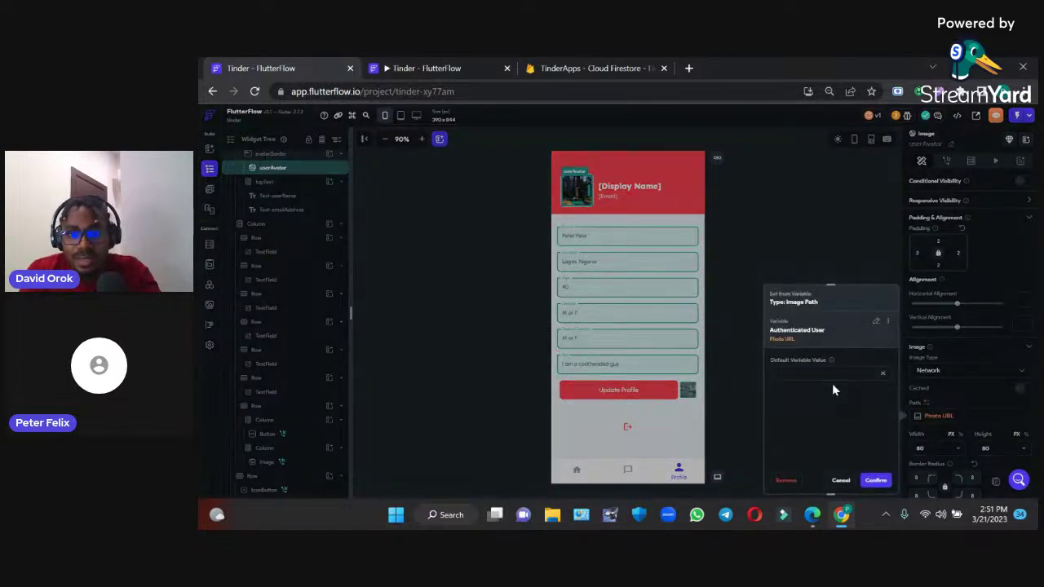
pyautogui.click(875, 323)
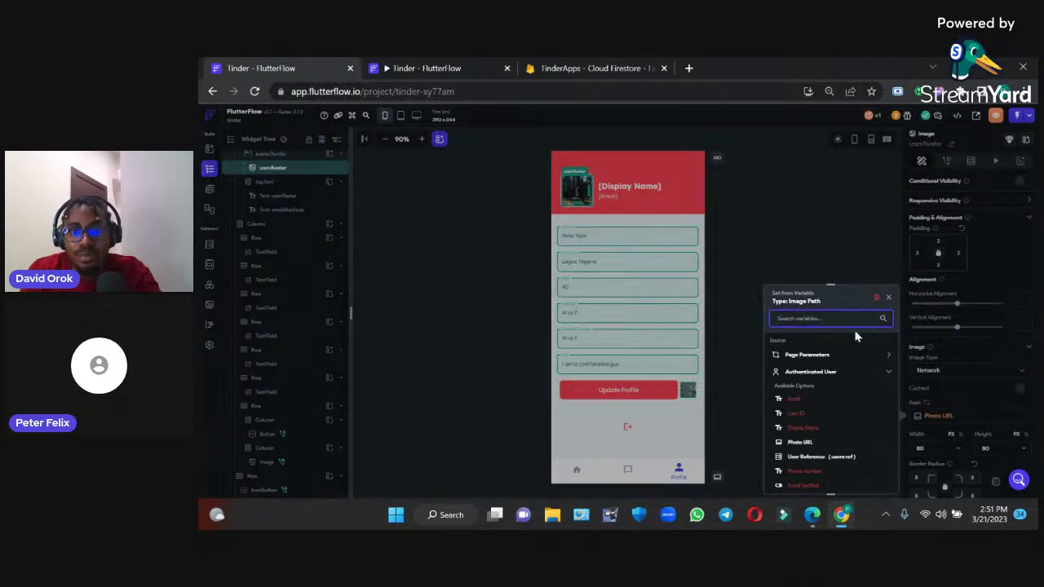
pyautogui.click(808, 267)
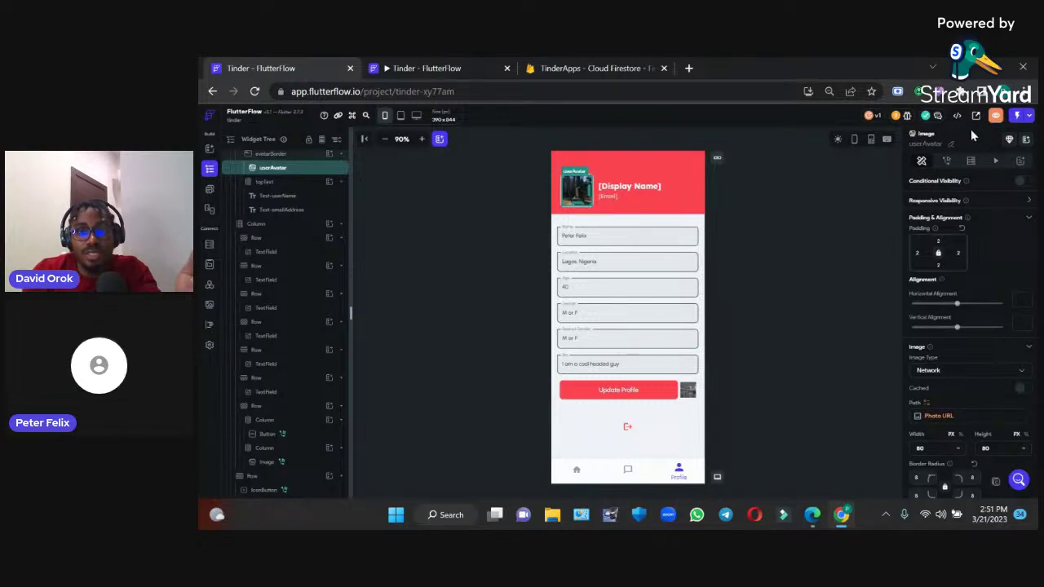
# Launch the most recent test run, then close its preview tab
pyautogui.click(1030, 117)
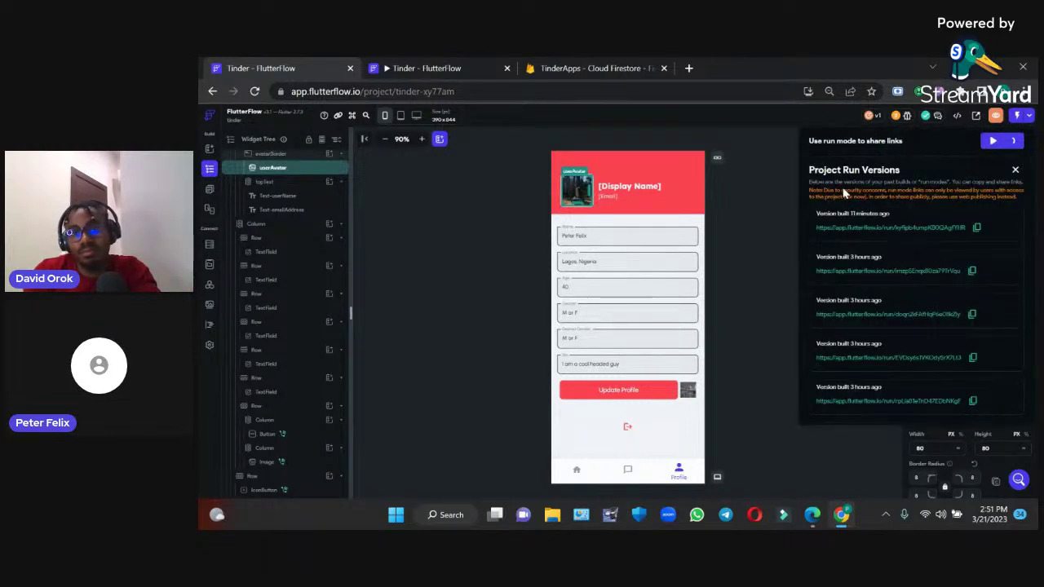
pyautogui.click(993, 140)
pyautogui.click(591, 68)
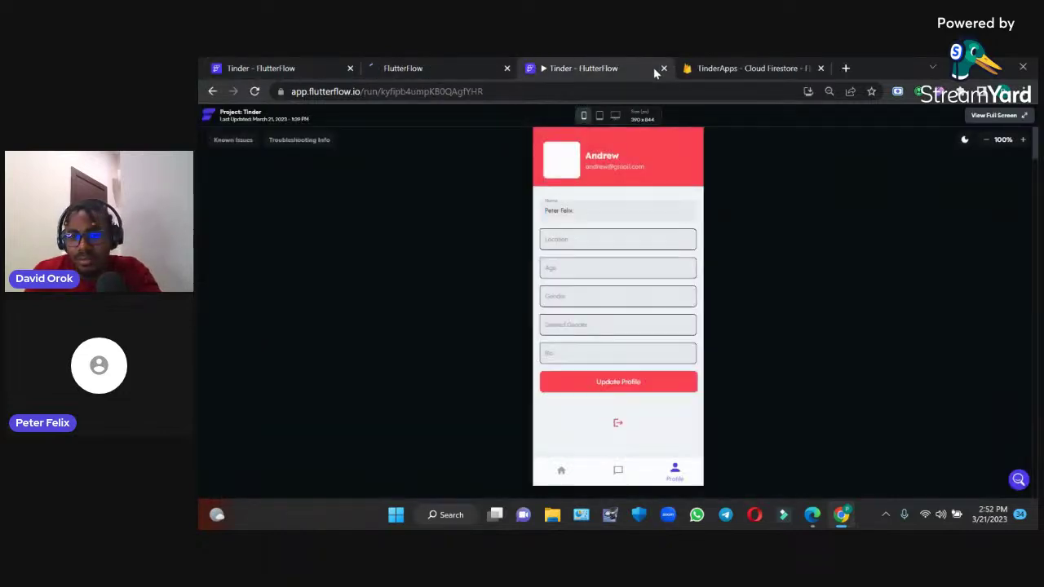
pyautogui.click(664, 68)
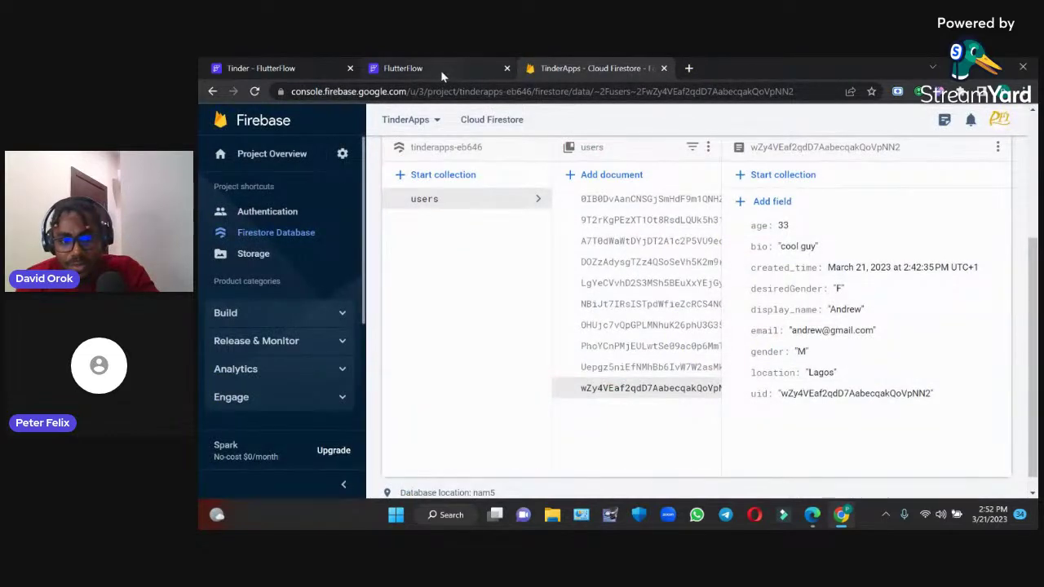
# Switch from the Firestore console back to the FlutterFlow test run tab
pyautogui.click(440, 72)
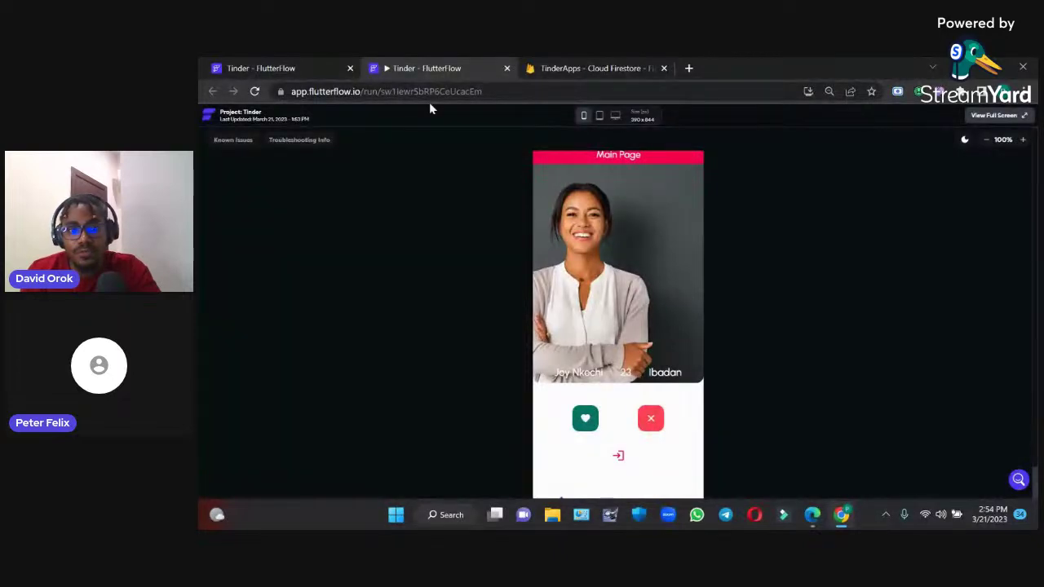
# On the app's Profile page, upload the 'dating' image and press Update Profile
pyautogui.scroll(-1, 680, 473)
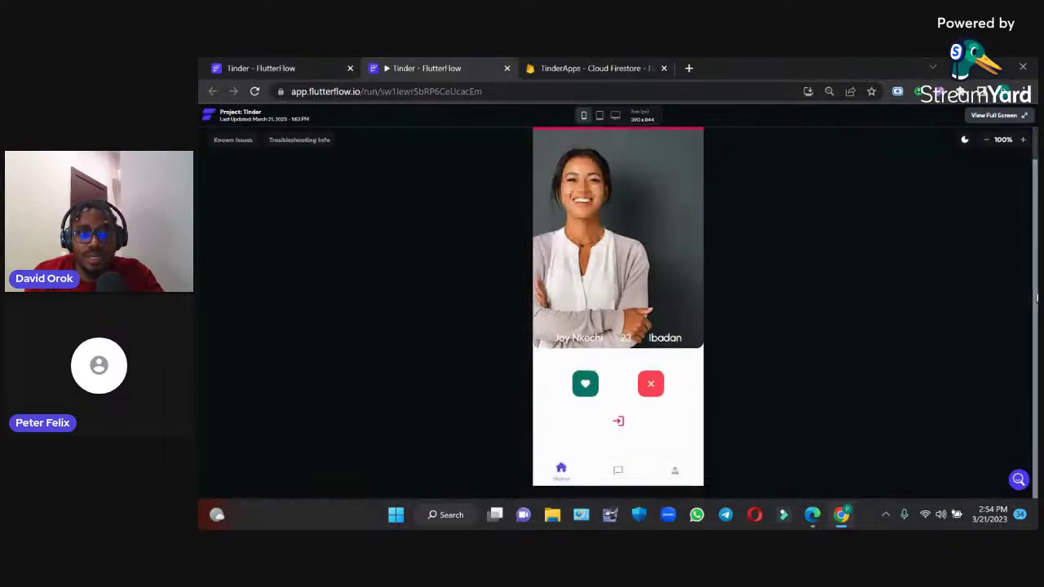
pyautogui.click(678, 472)
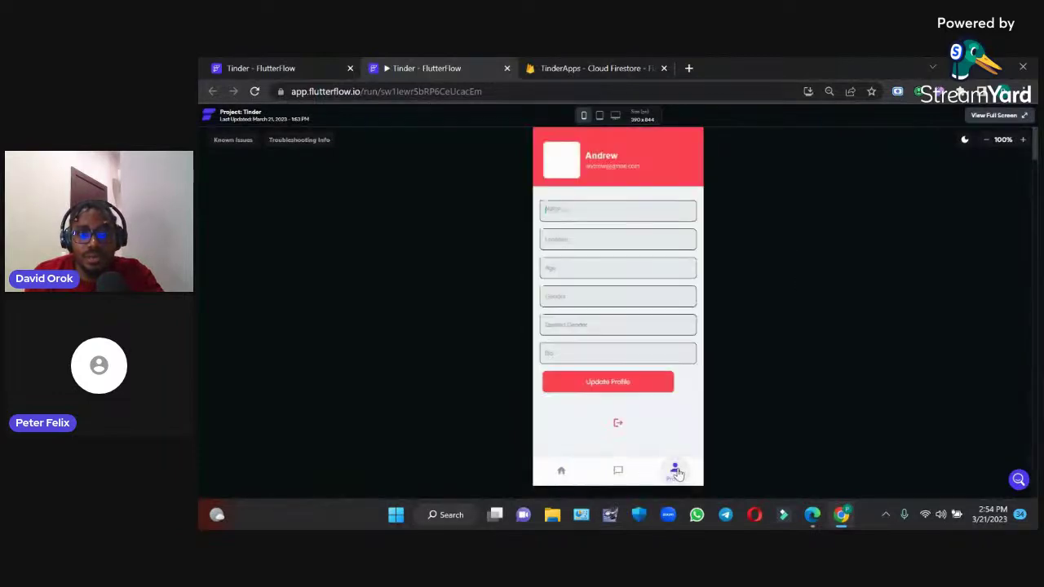
pyautogui.click(684, 385)
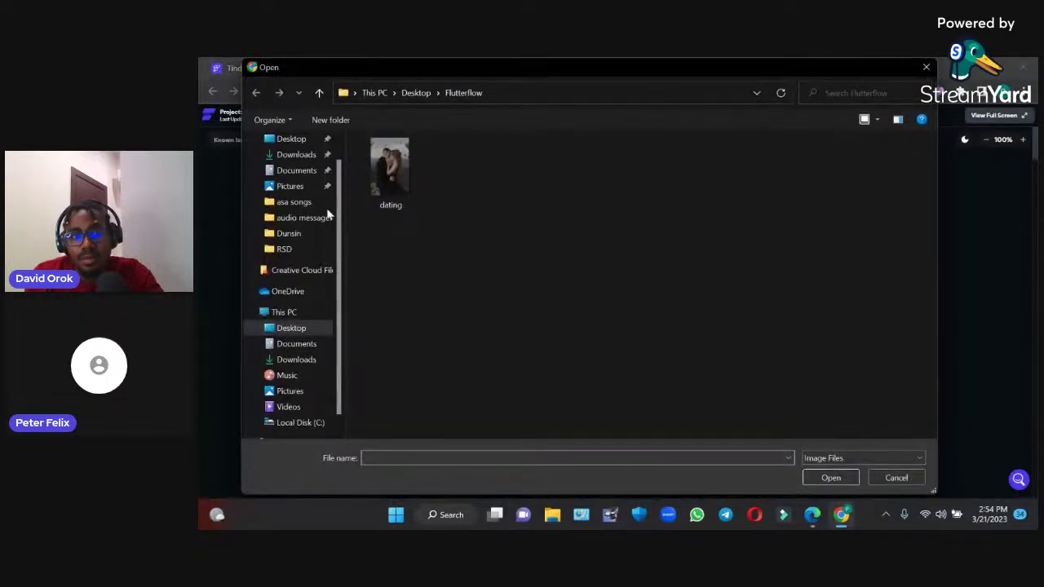
pyautogui.click(390, 171)
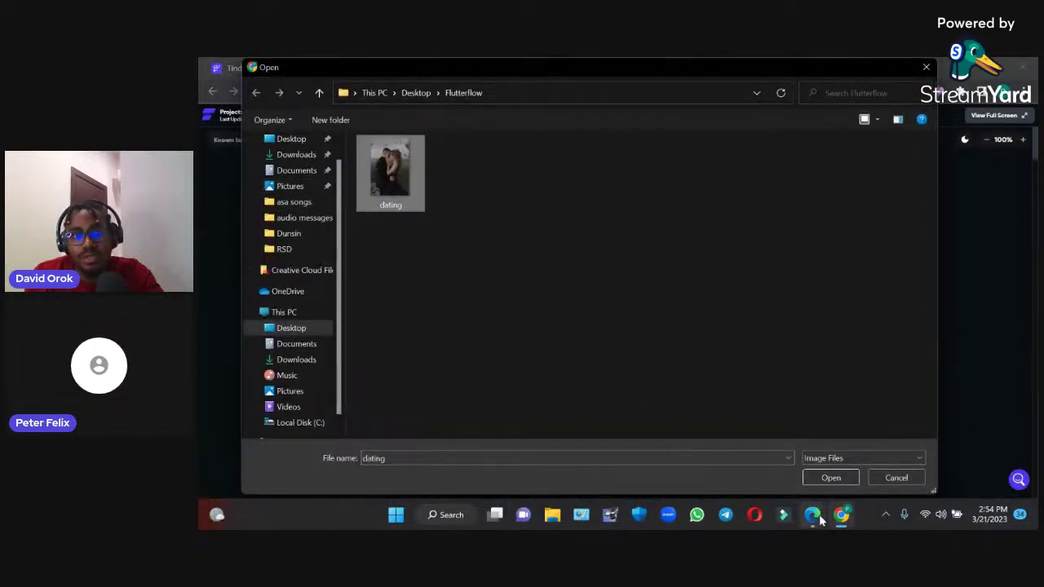
pyautogui.moveTo(841, 514)
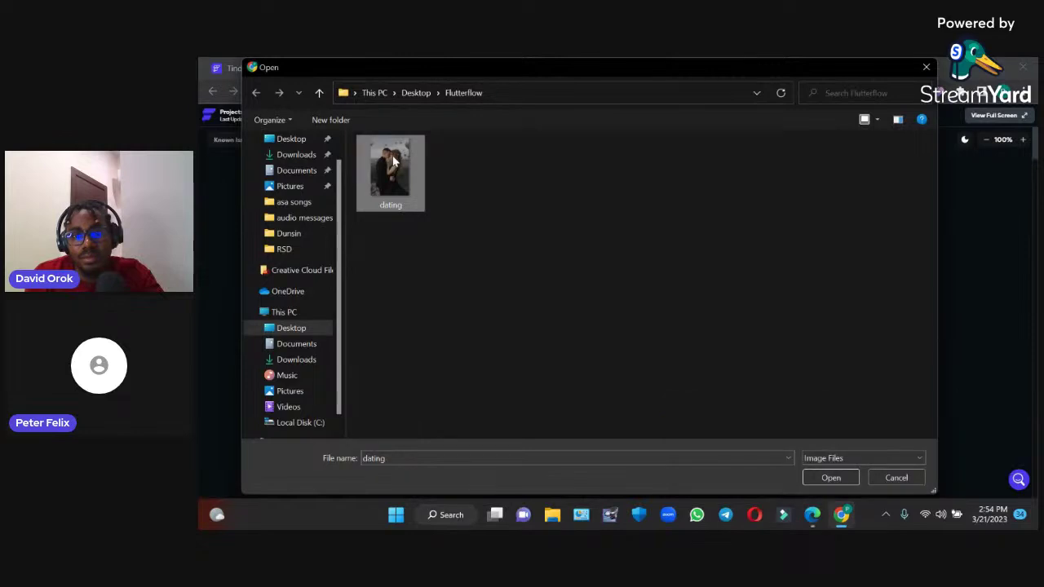
pyautogui.click(830, 478)
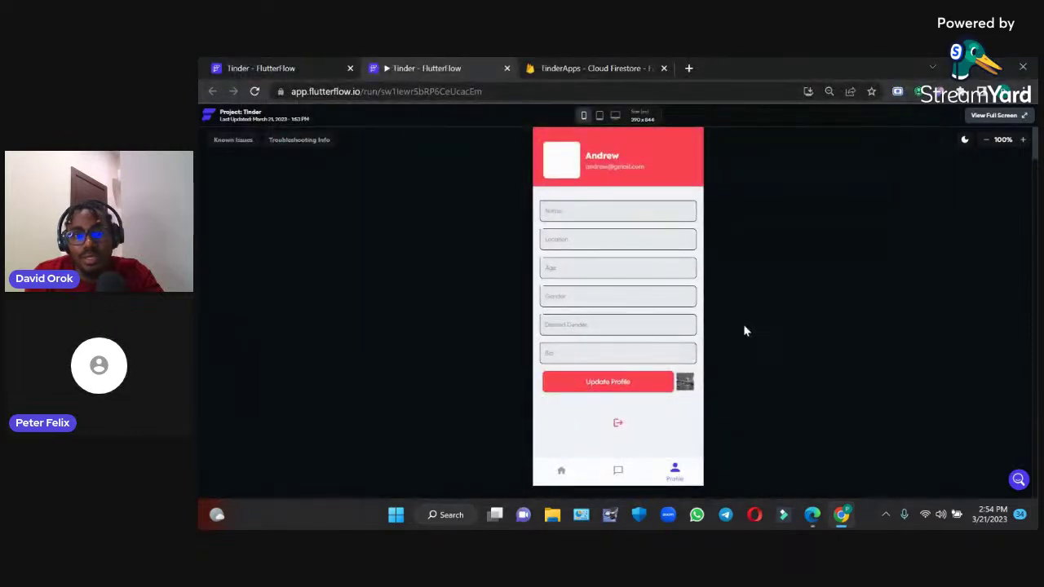
pyautogui.click(627, 392)
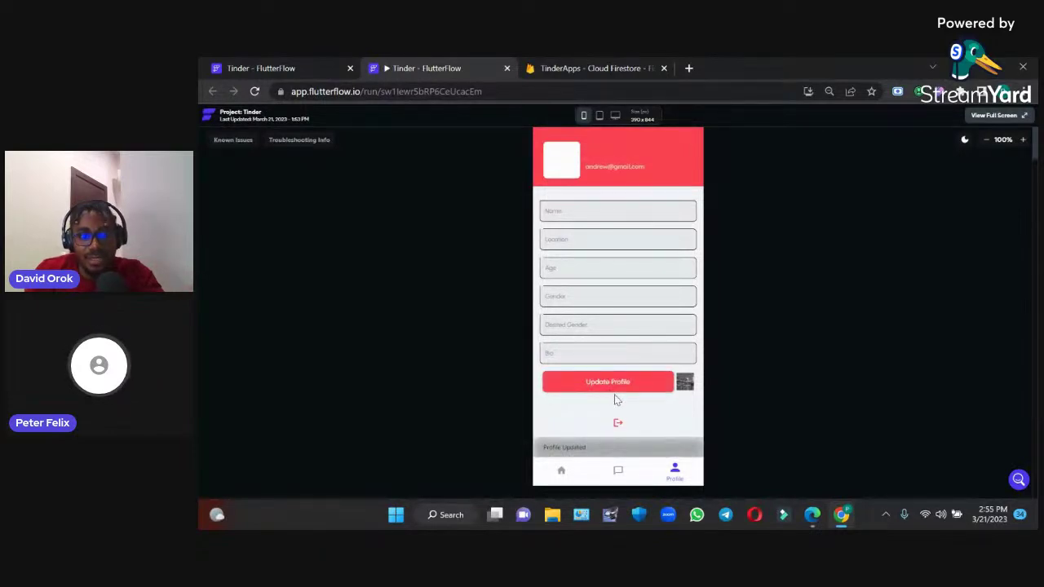
# Upload the 'dating' image to the profile again
pyautogui.click(685, 382)
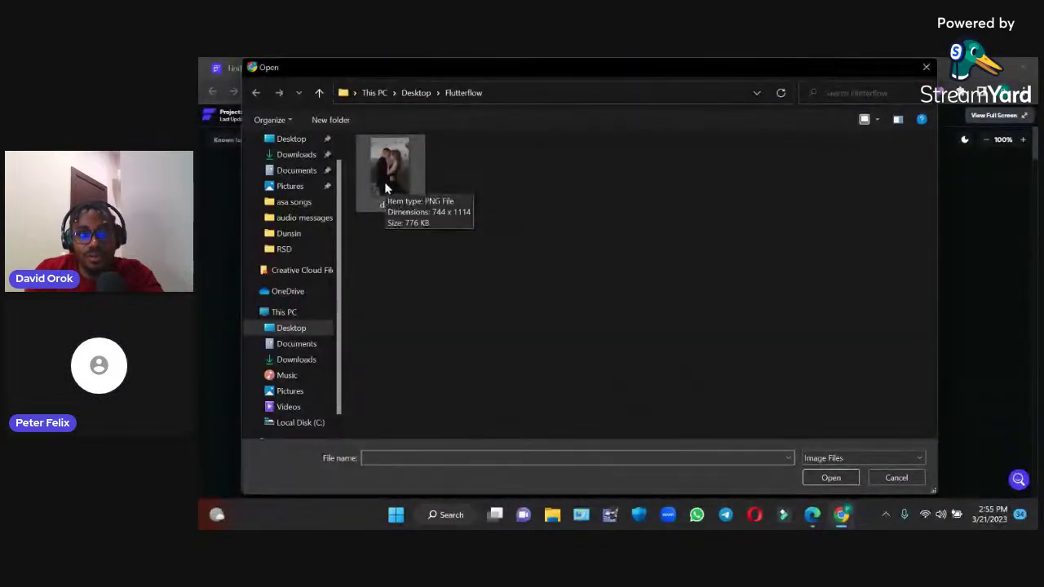
pyautogui.click(387, 189)
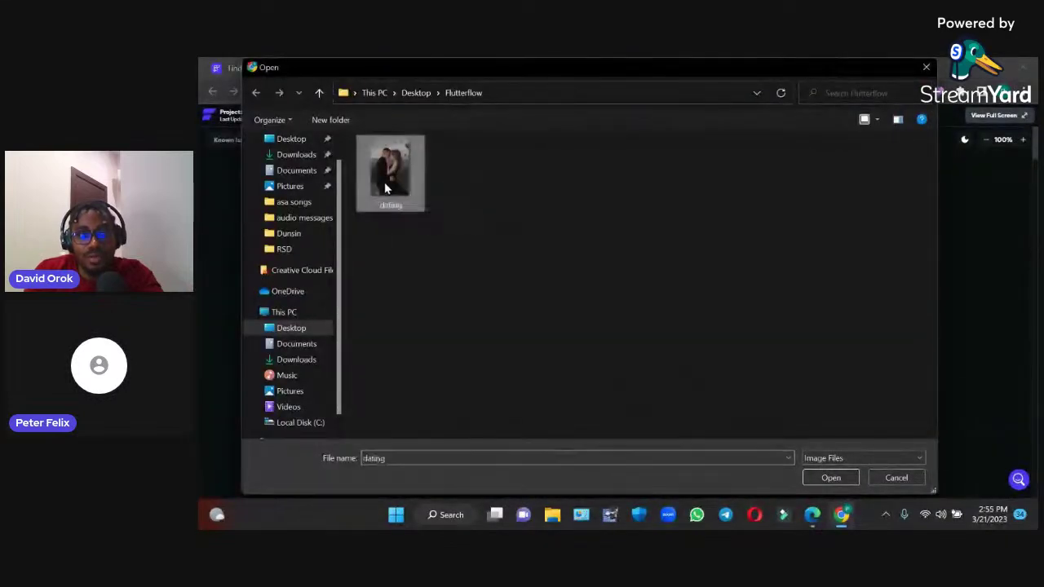
pyautogui.click(821, 480)
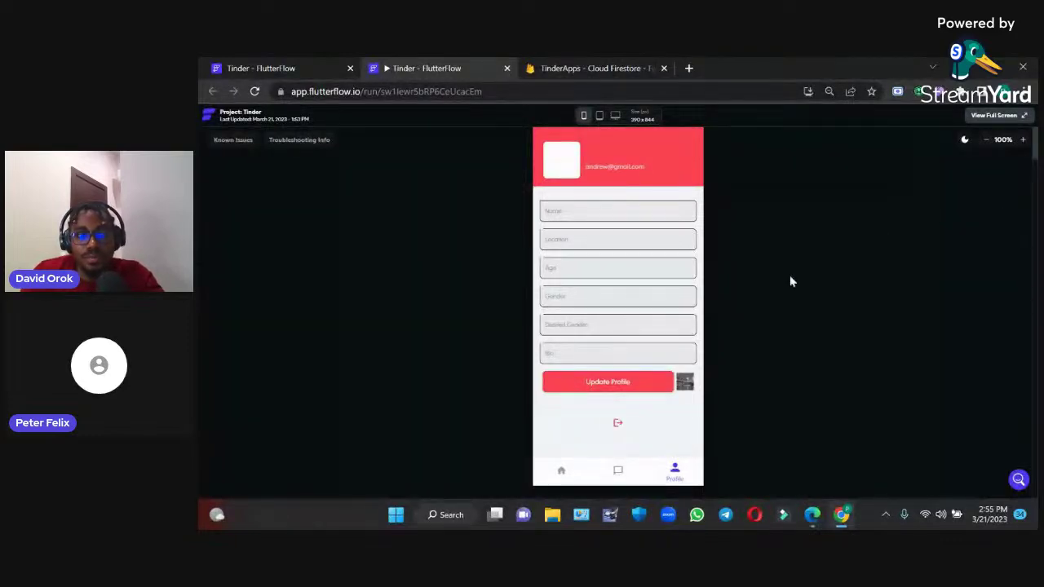
# Save the profile with the uploaded photo, then clear the Name and Location fields
pyautogui.click(626, 387)
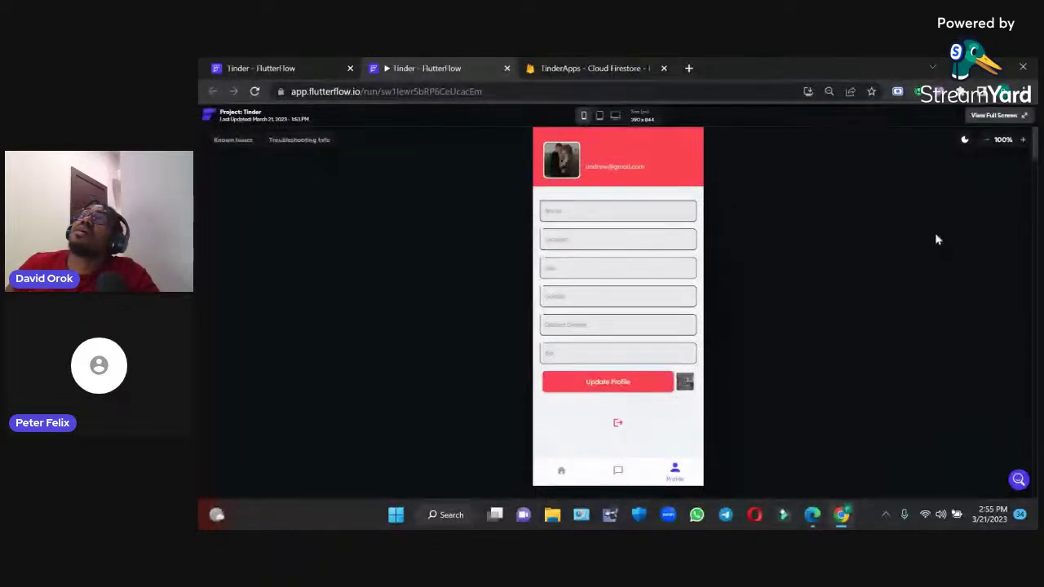
pyautogui.moveTo(1035, 237); pyautogui.dragTo(1036, 212)
pyautogui.click(622, 229)
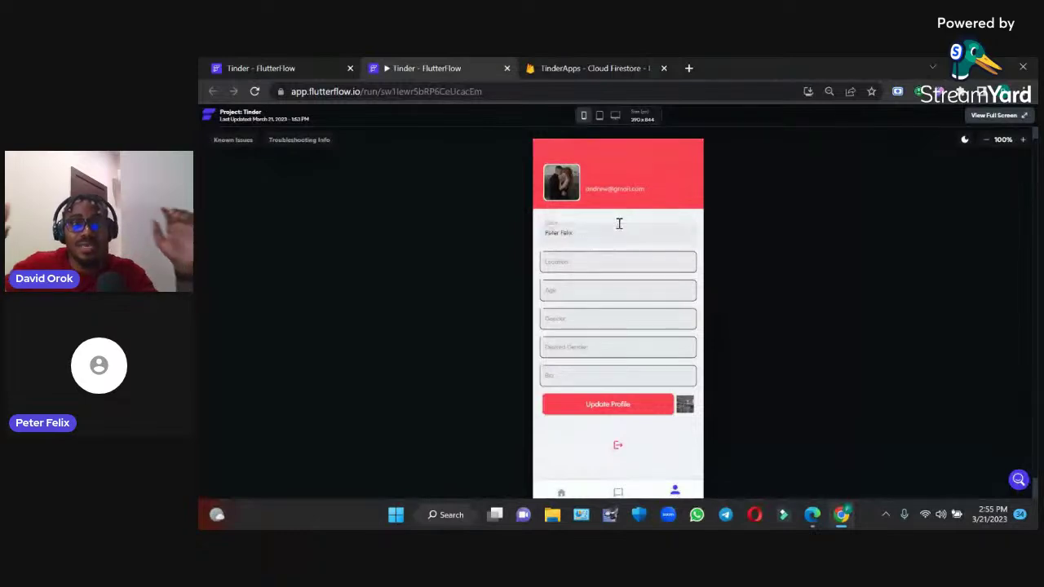
pyautogui.press('BackSpace')
pyautogui.press('BackSpace')
pyautogui.press('BackSpace')
pyautogui.press('BackSpace')
pyautogui.press('BackSpace')
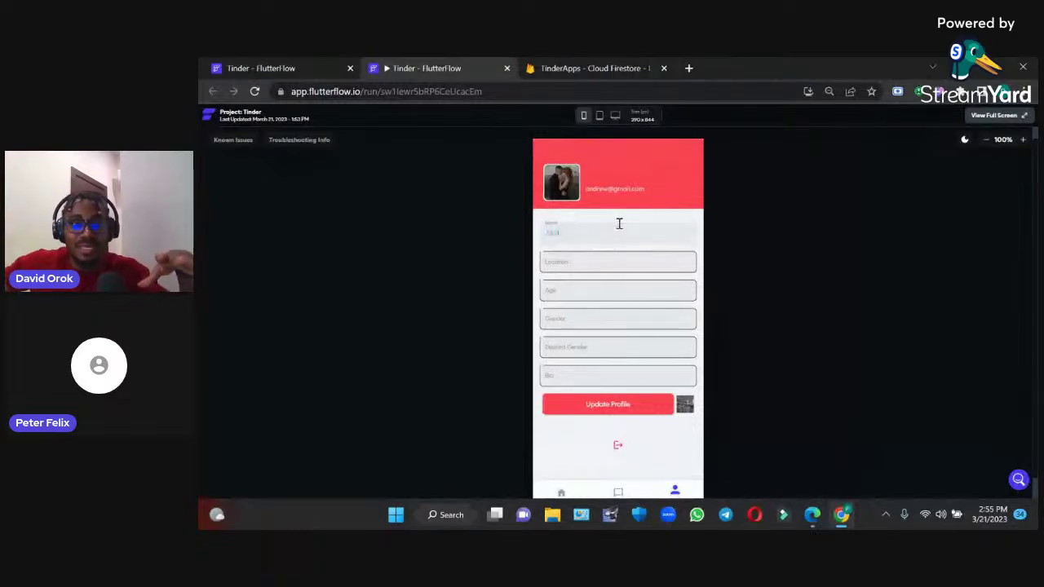
pyautogui.click(586, 263)
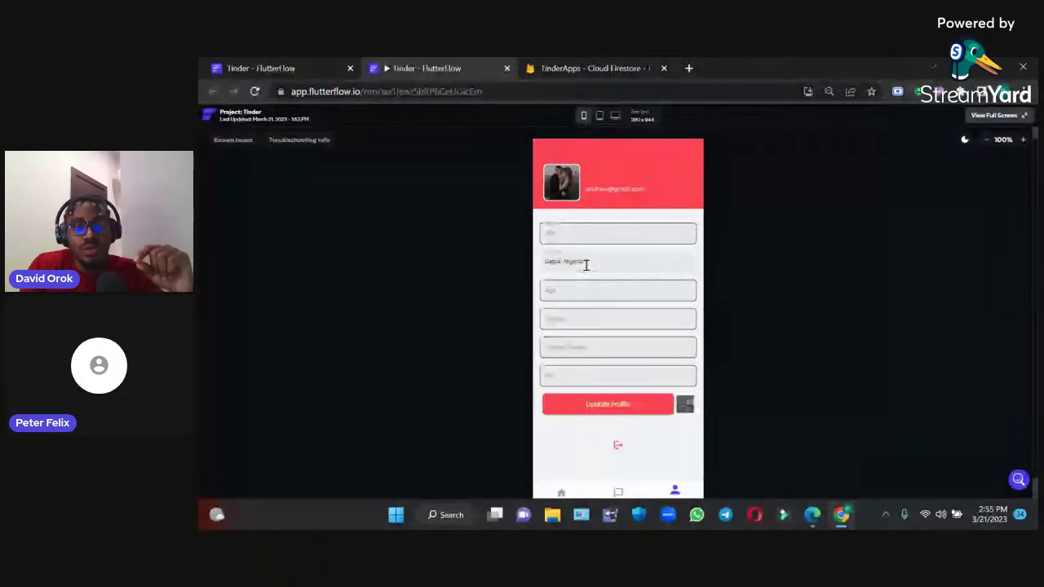
pyautogui.press('BackSpace')
pyautogui.press('BackSpace')
pyautogui.press('BackSpace')
pyautogui.press('BackSpace')
pyautogui.press('BackSpace')
pyautogui.press('BackSpace')
pyautogui.press('BackSpace')
pyautogui.press('BackSpace')
pyautogui.press('BackSpace')
pyautogui.press('BackSpace')
pyautogui.press('BackSpace')
pyautogui.press('BackSpace')
pyautogui.press('BackSpace')
pyautogui.press('BackSpace')
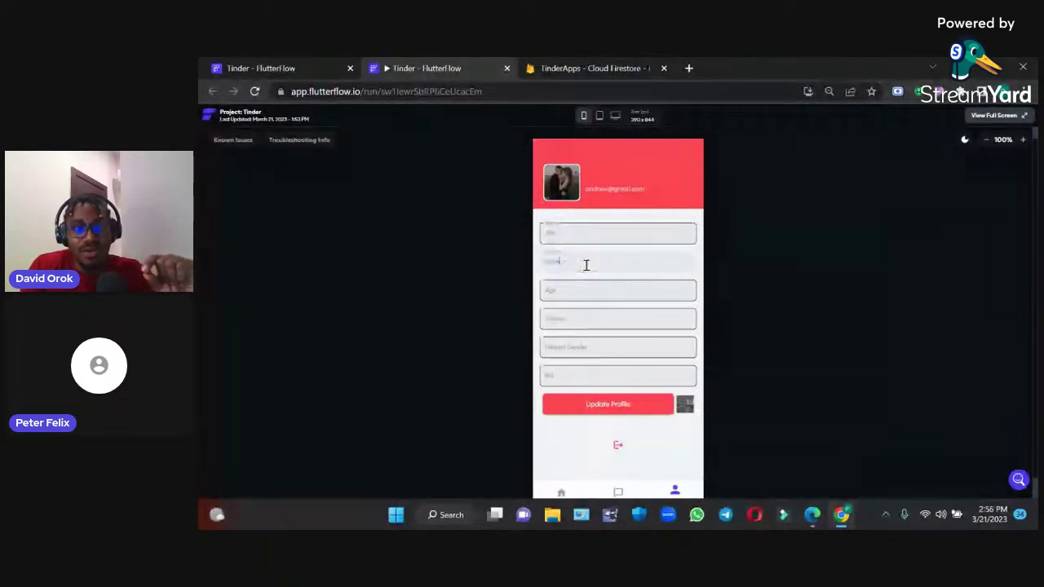
# Replace the Age value, edit Gender, and save the updated profile details
pyautogui.click(583, 287)
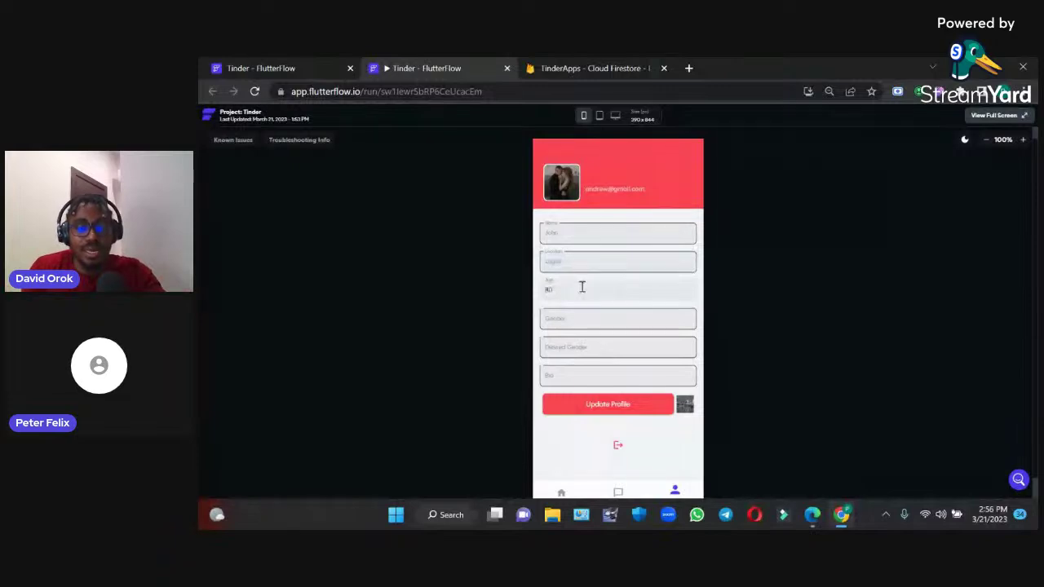
pyautogui.doubleClick(582, 287)
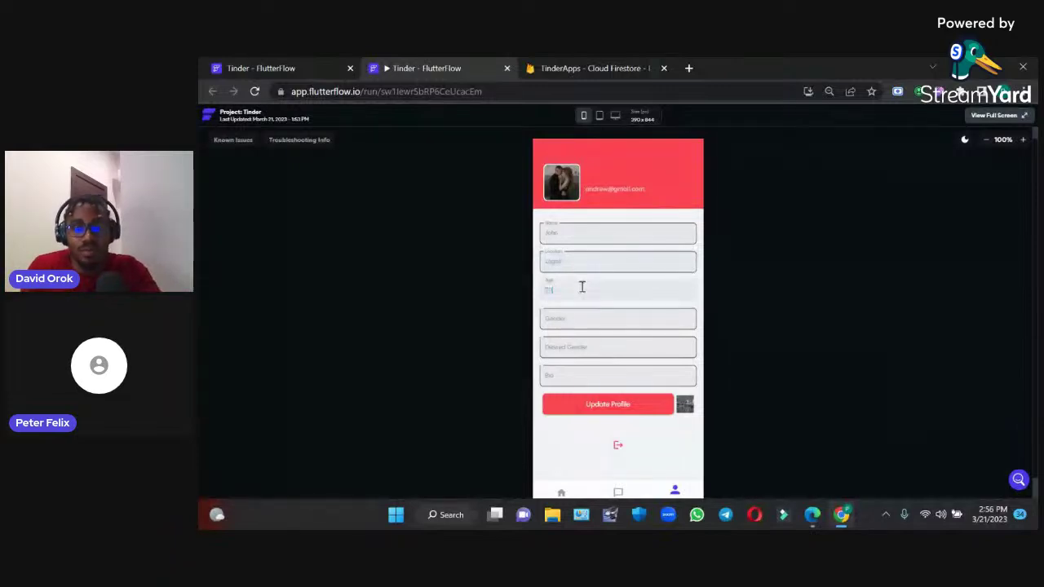
pyautogui.click(583, 315)
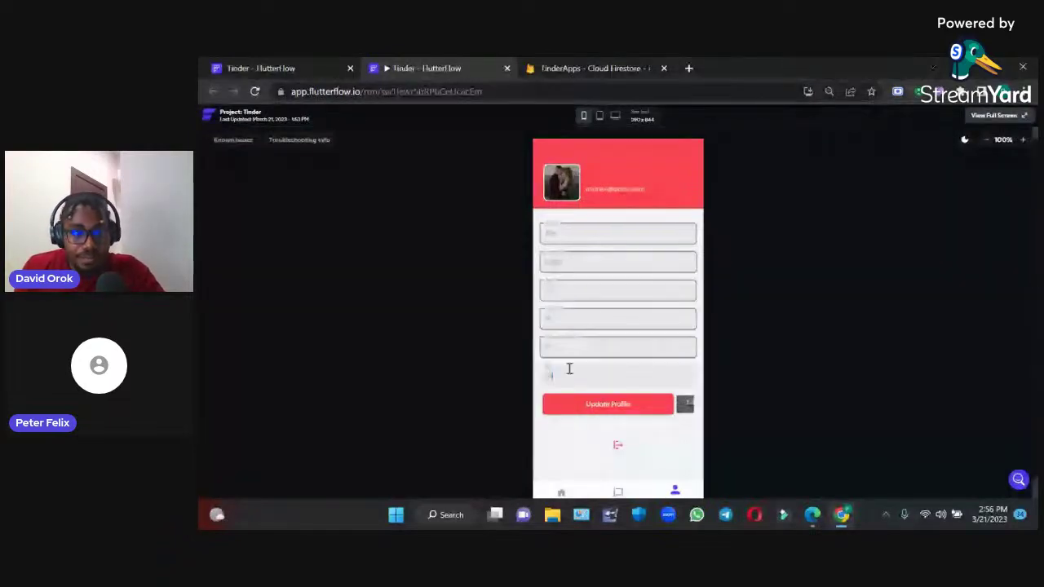
pyautogui.click(584, 405)
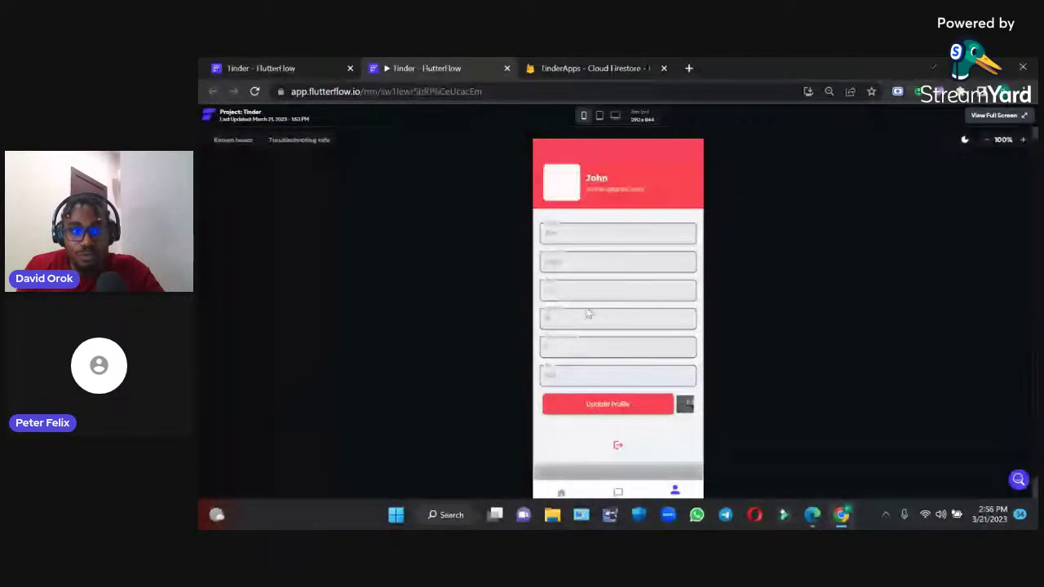
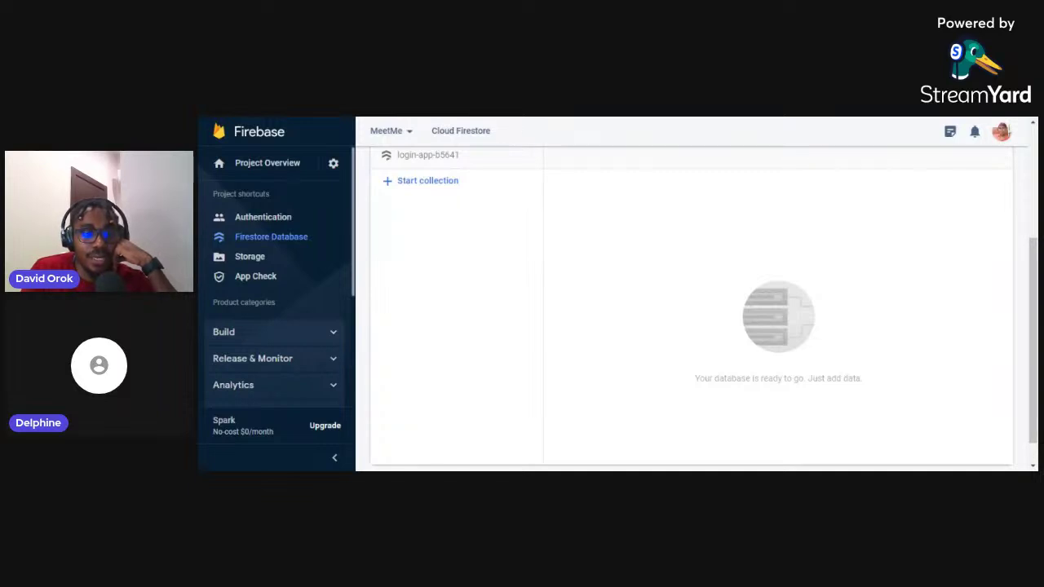
# Switch from the Firebase Console to the DateMe Sign In page preview
pyautogui.hotkey('alt', 'Tab')
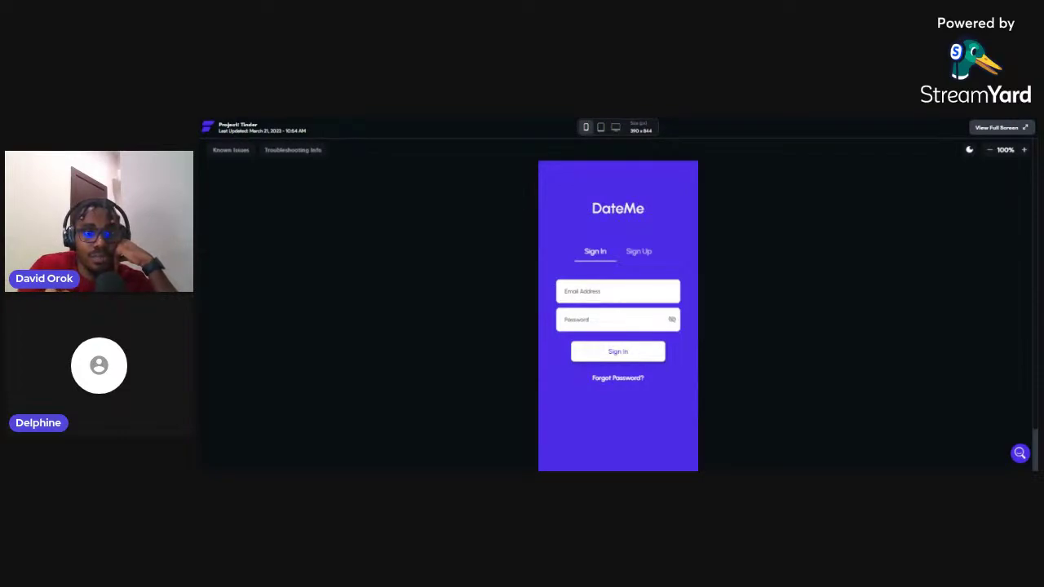
# Return to the FlutterFlow editor and open the Tinder project's App Settings
pyautogui.hotkey('ctrl', 'Tab')
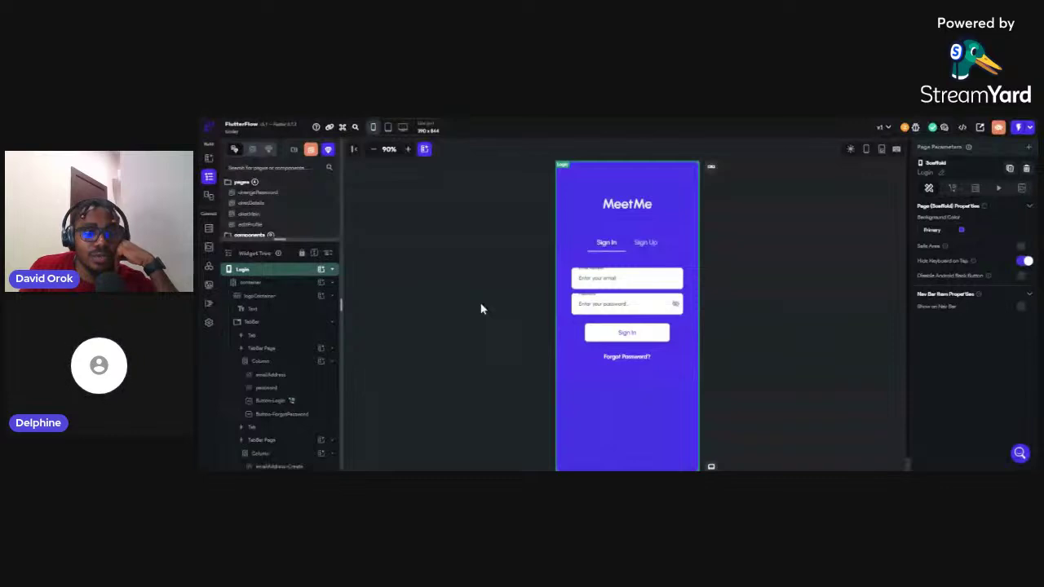
pyautogui.click(209, 325)
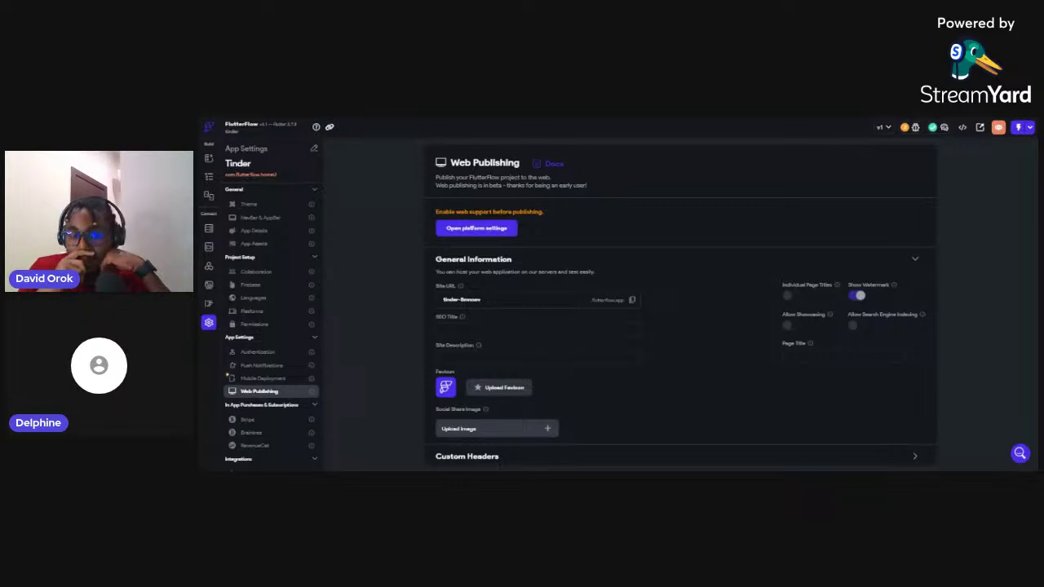
# Open the Firebase page under Project Setup, showing setup complete for login-app-b5641
pyautogui.click(253, 286)
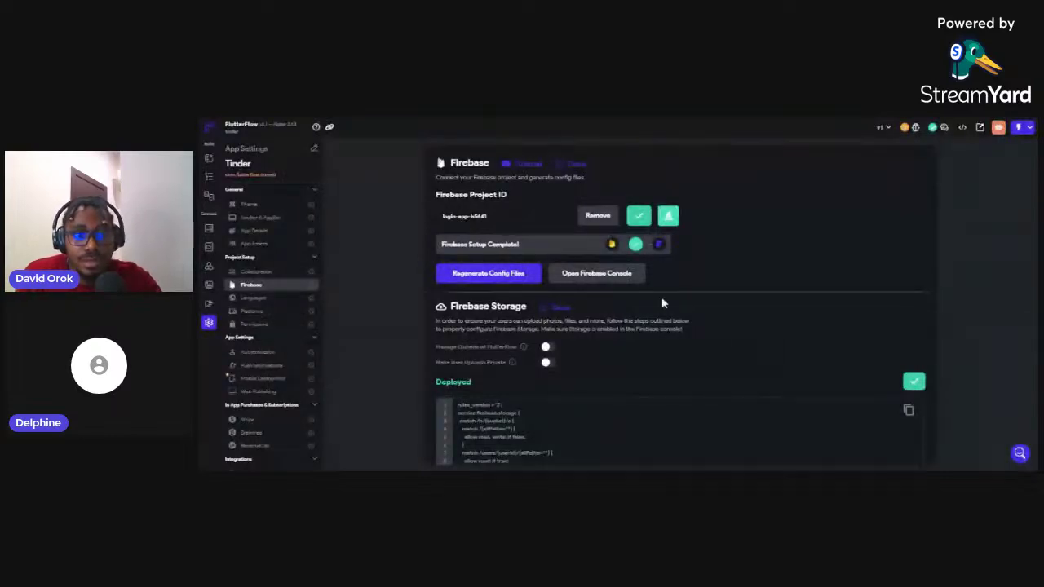
pyautogui.click(503, 277)
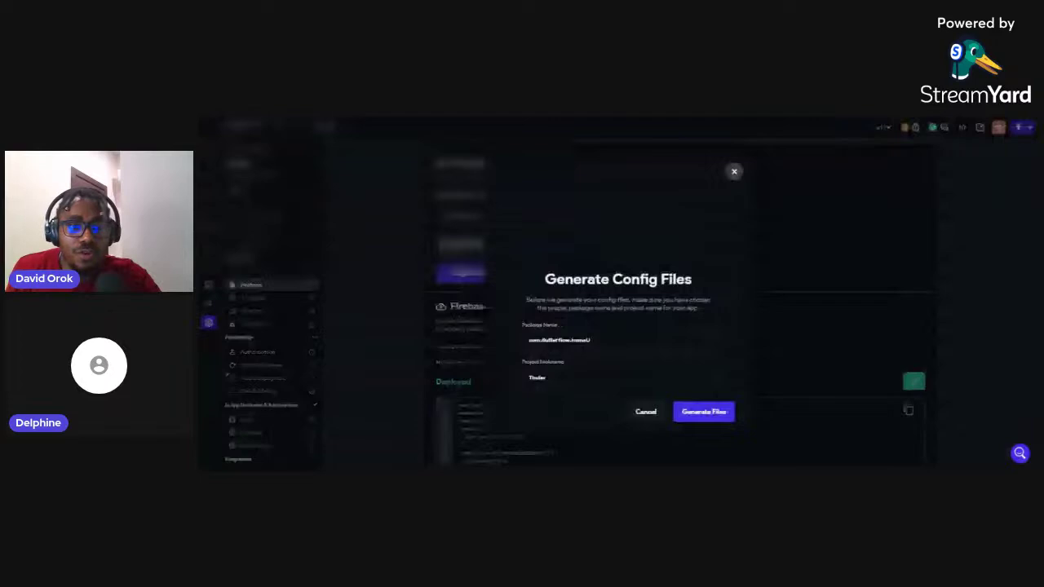
pyautogui.click(650, 414)
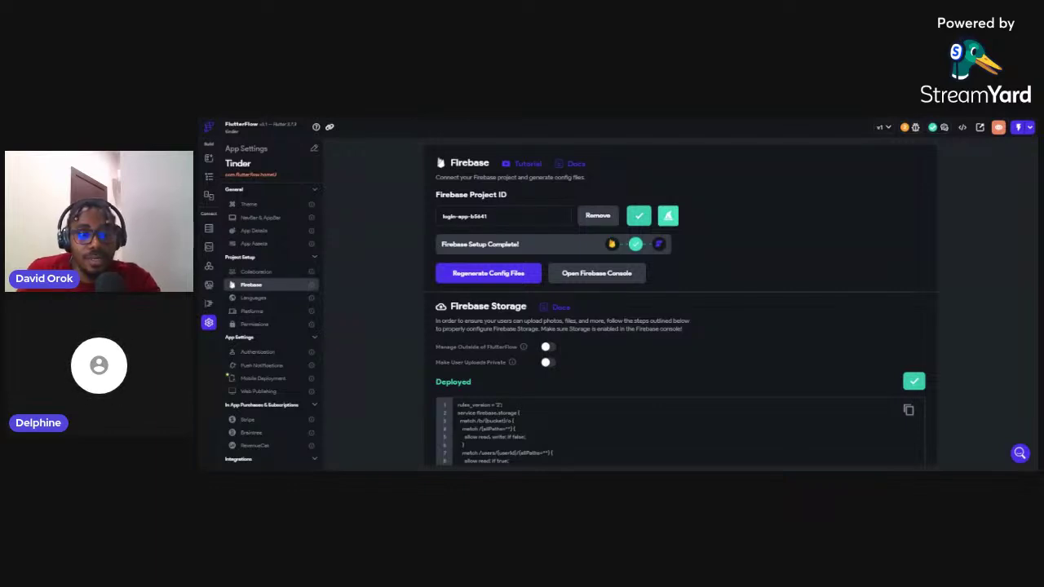
pyautogui.hotkey('ctrl', 'Tab')
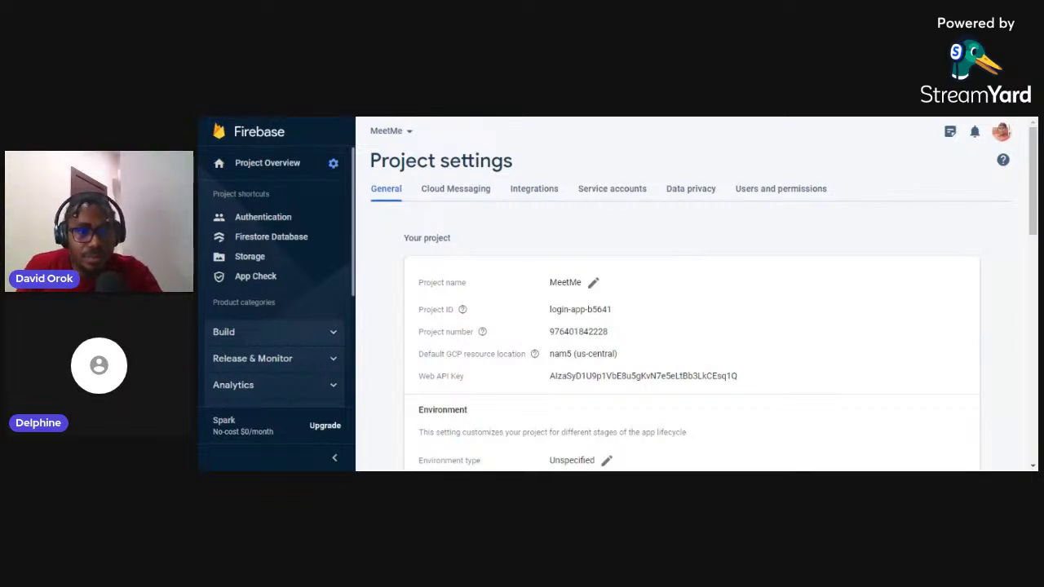
pyautogui.hotkey('alt', 'Tab')
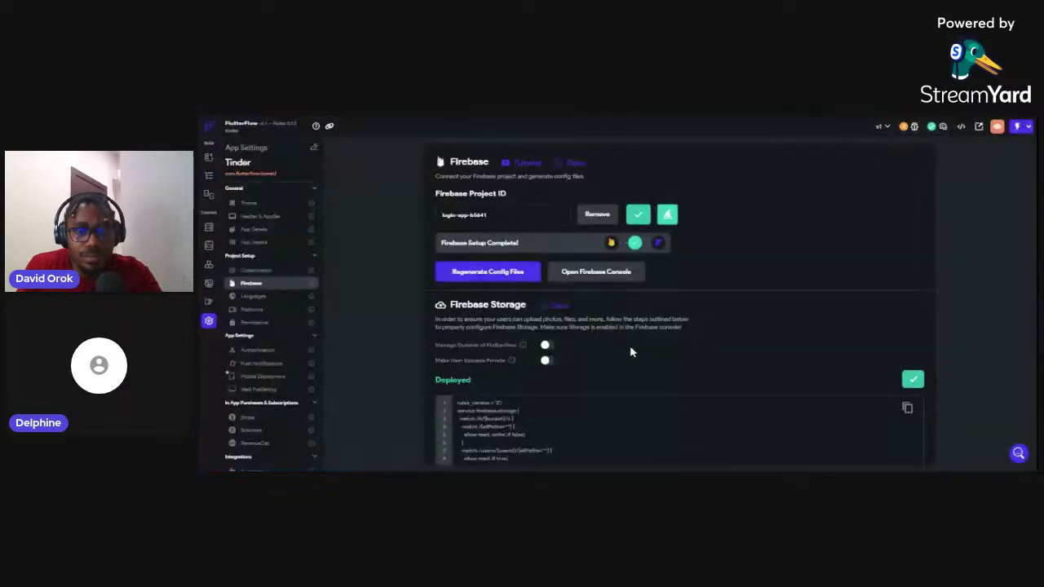
# Regenerate the Firebase config files using the package name shown
pyautogui.click(502, 281)
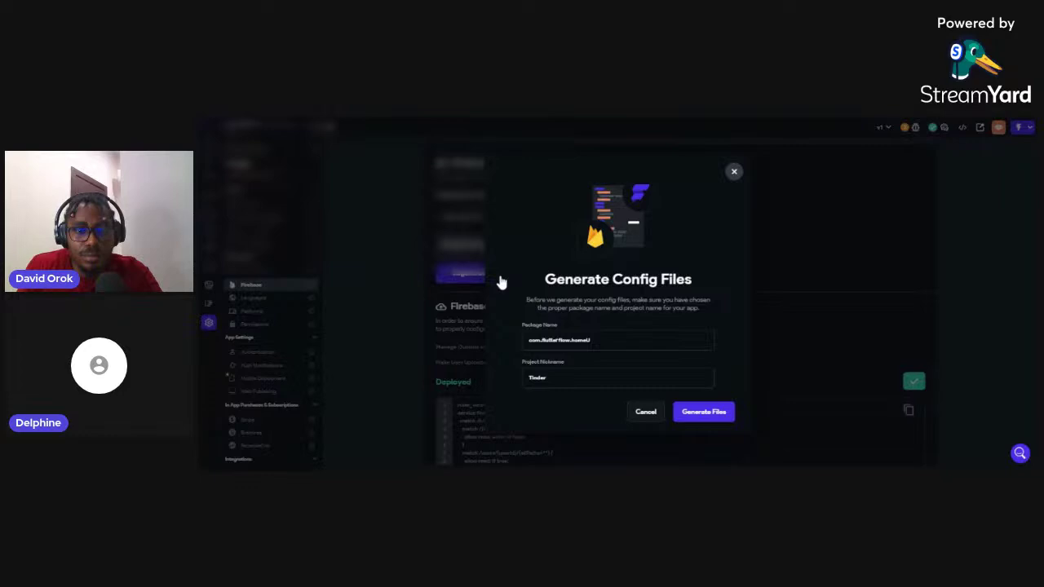
pyautogui.click(700, 414)
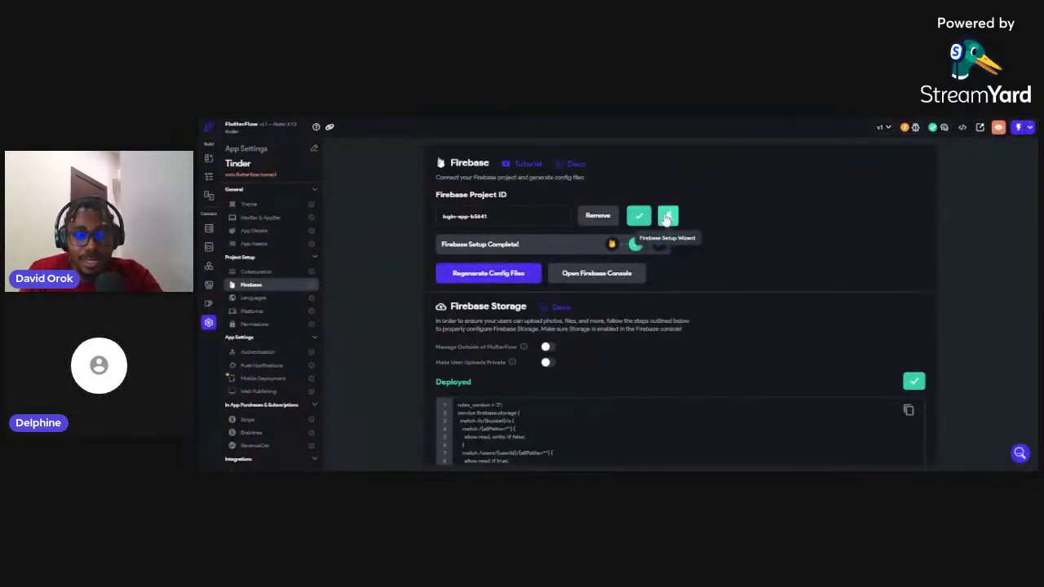
pyautogui.click(668, 217)
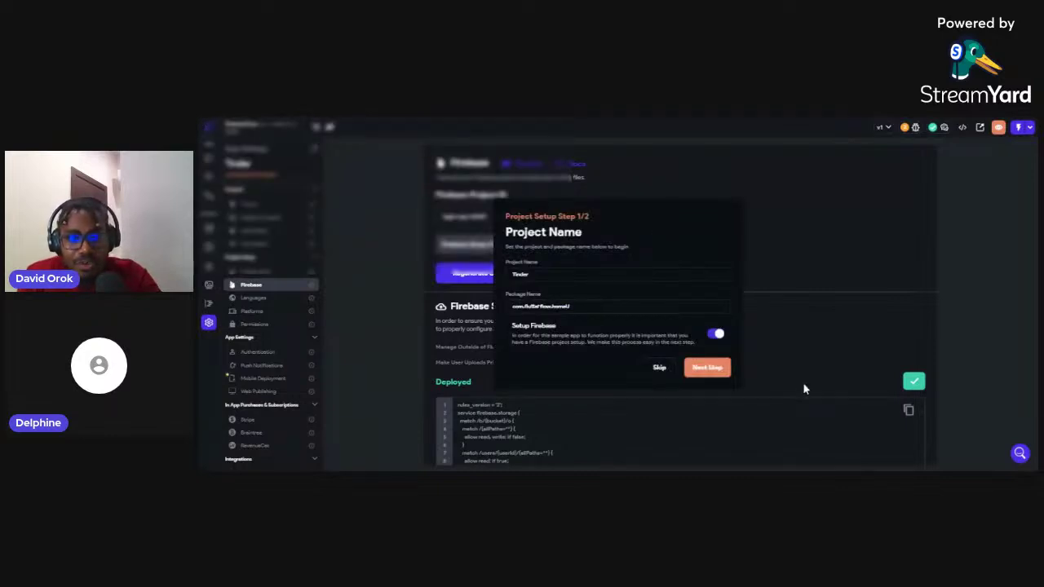
pyautogui.click(708, 369)
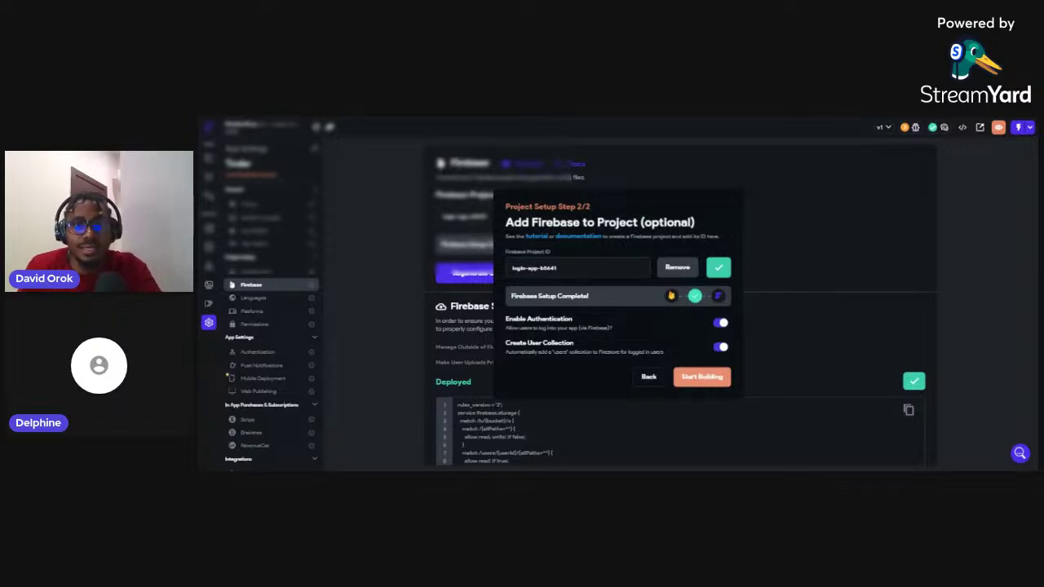
pyautogui.click(649, 380)
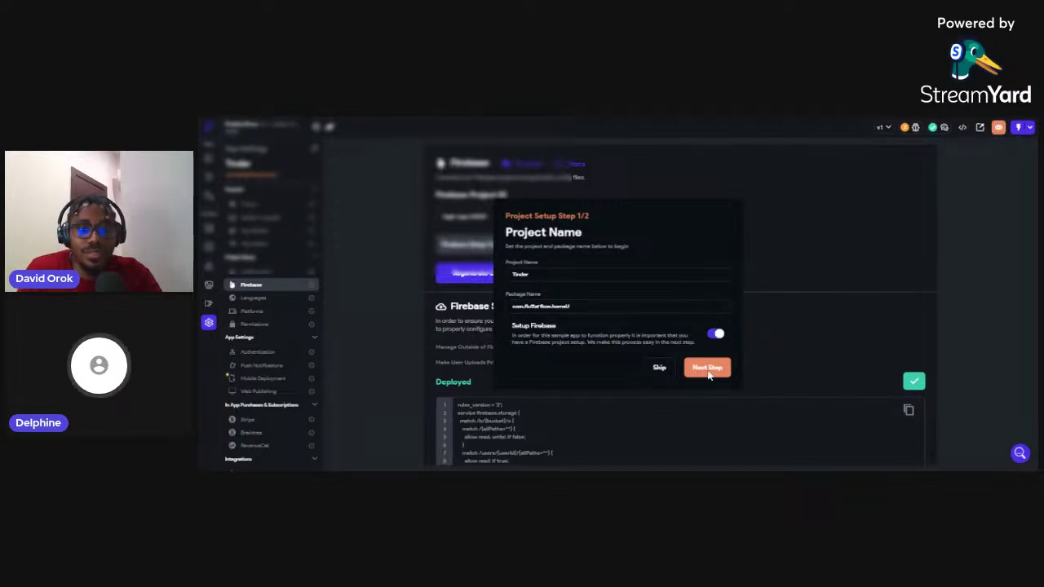
pyautogui.click(656, 368)
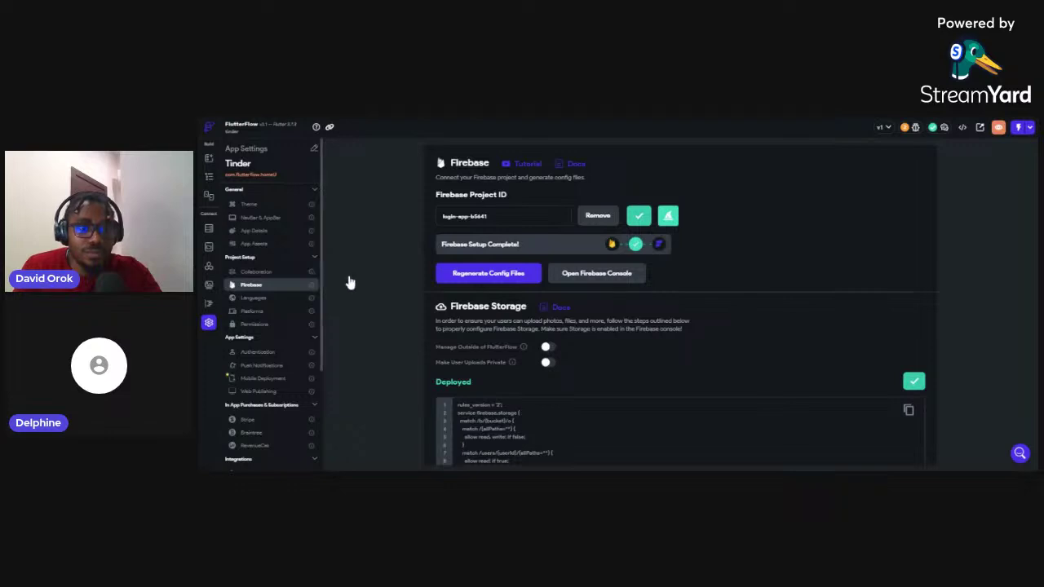
# Review the users collection schema in Firestore Settings and validate the schema successfully
pyautogui.click(209, 232)
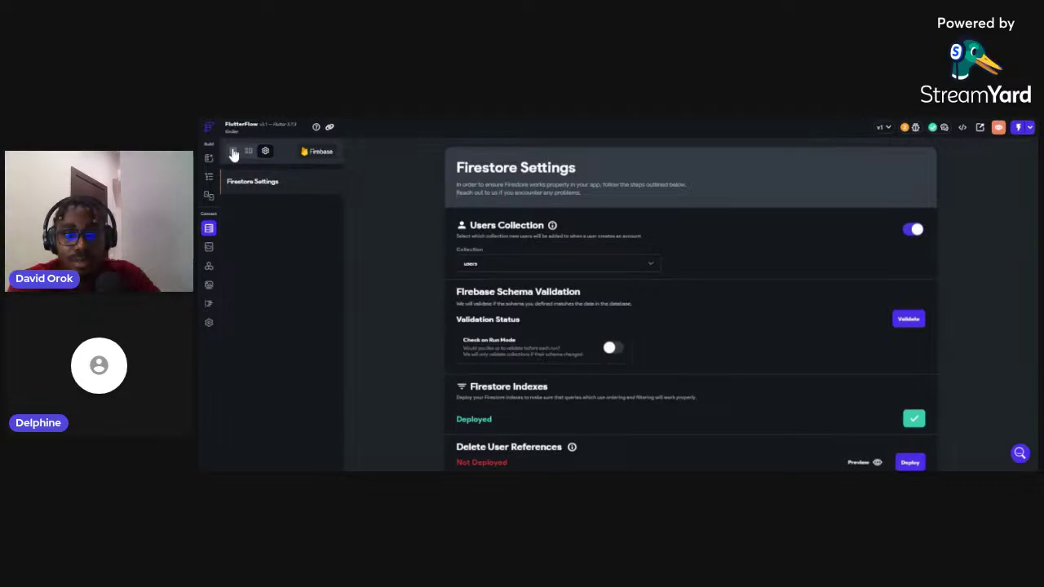
pyautogui.click(235, 152)
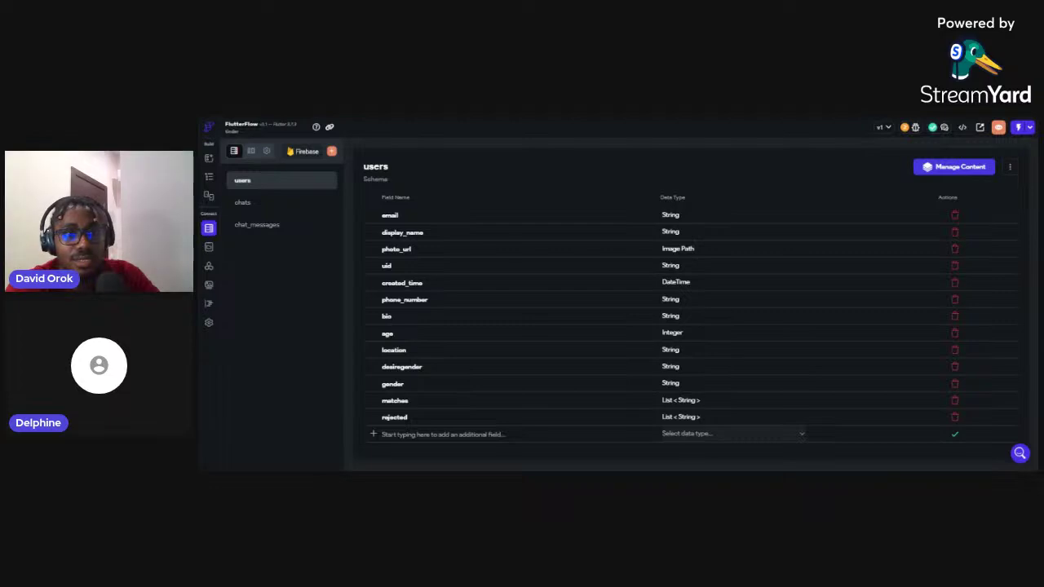
pyautogui.click(267, 153)
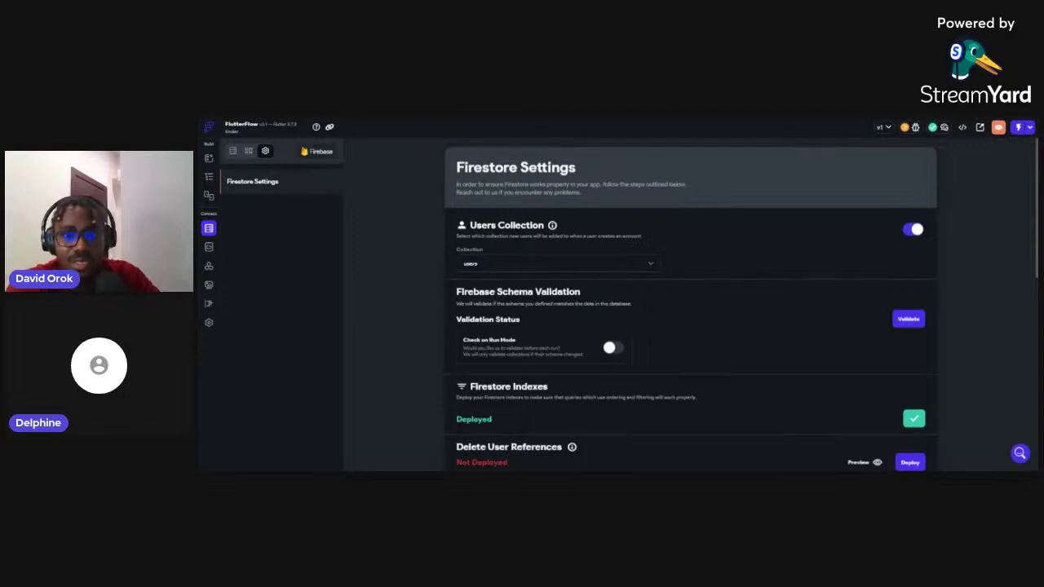
pyautogui.click(909, 320)
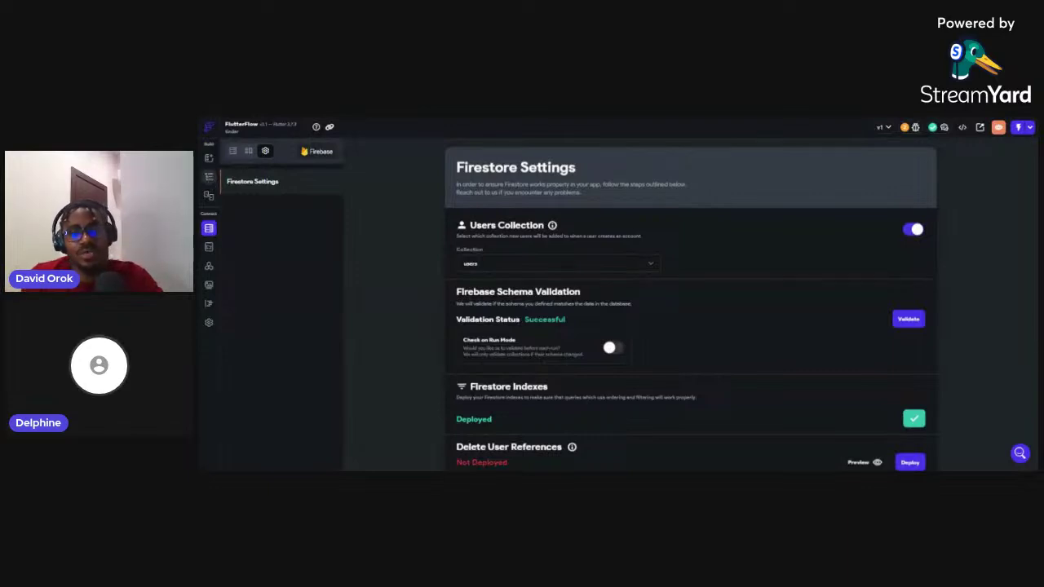
# Return to the Login page widget tree, then switch to the MeetMe Firebase project settings
pyautogui.click(209, 177)
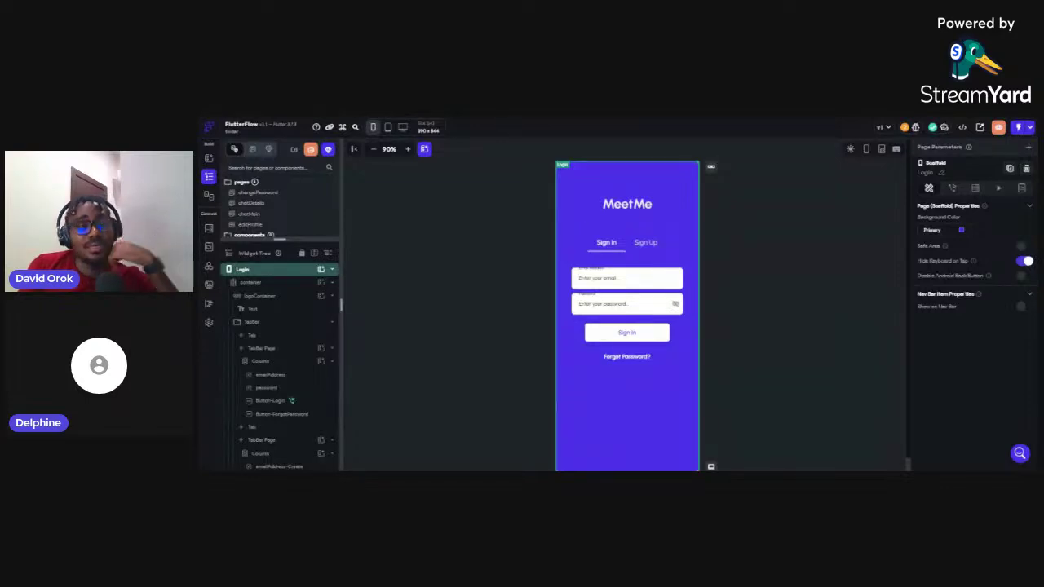
pyautogui.hotkey('alt', 'Tab')
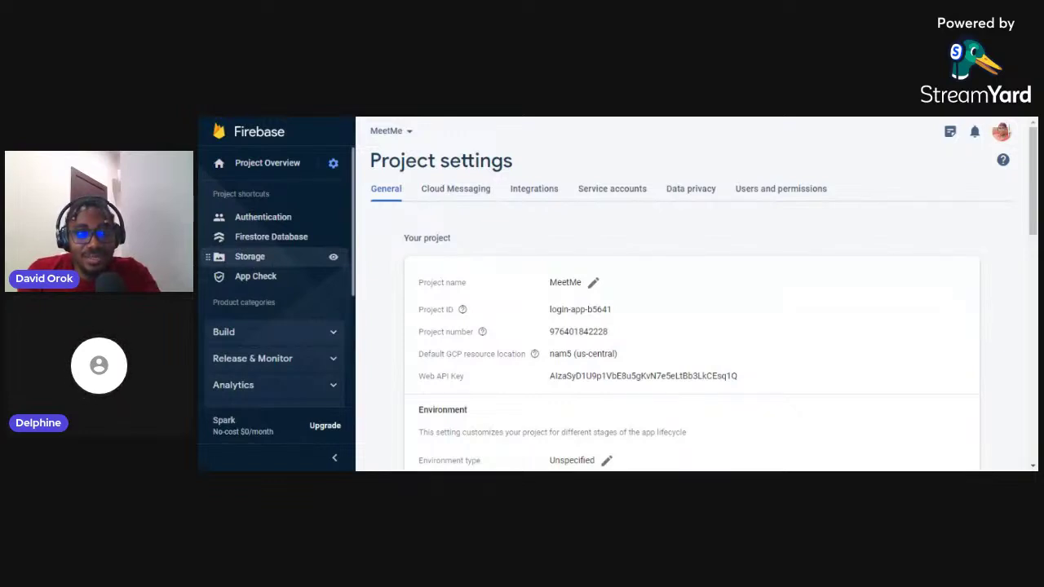
# Open MeetMe's Storage, whose gs://login-app-b5641.appspot.com bucket is still empty
pyautogui.click(249, 256)
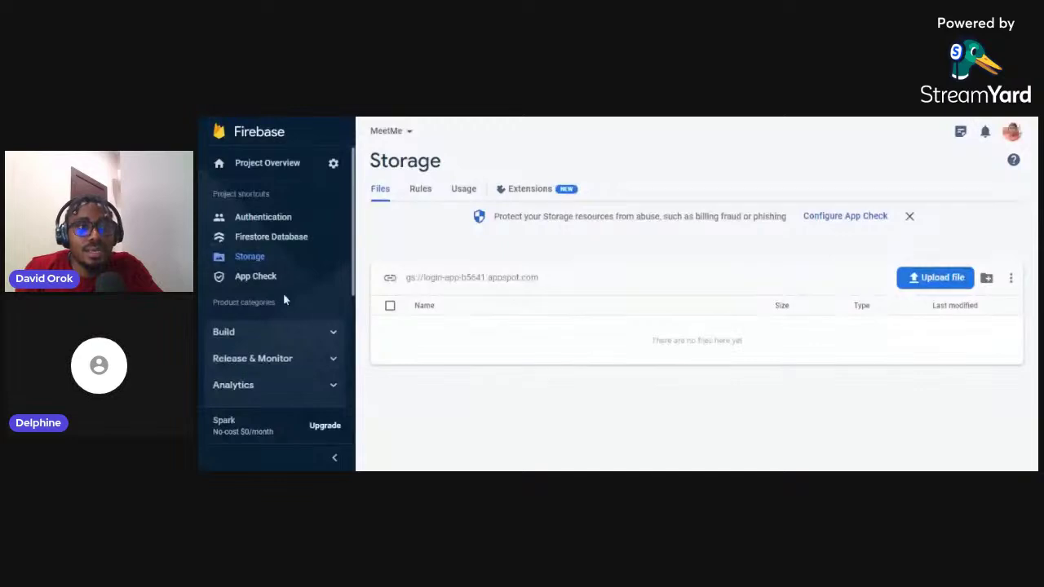
# View the Authentication users list, showing two email-registered accounts
pyautogui.click(277, 220)
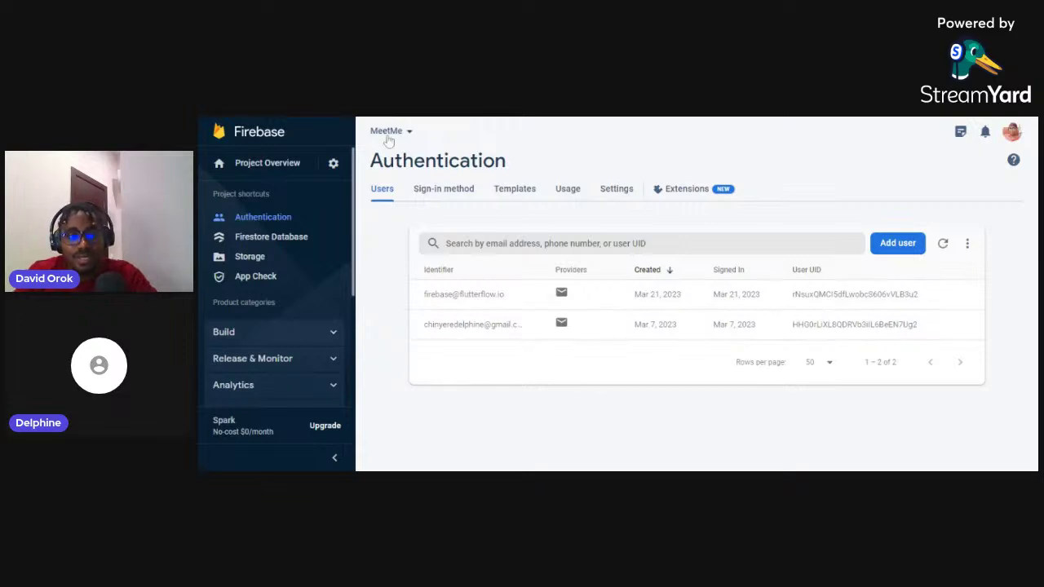
# From the project list, start a new project named Tinder, disable Google Analytics, and create it
pyautogui.click(270, 135)
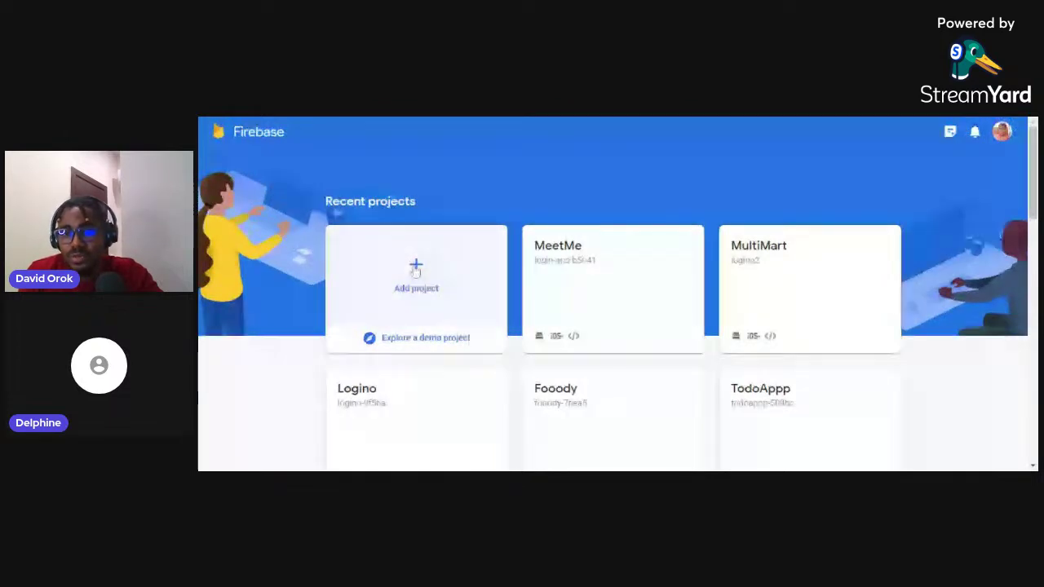
pyautogui.click(416, 271)
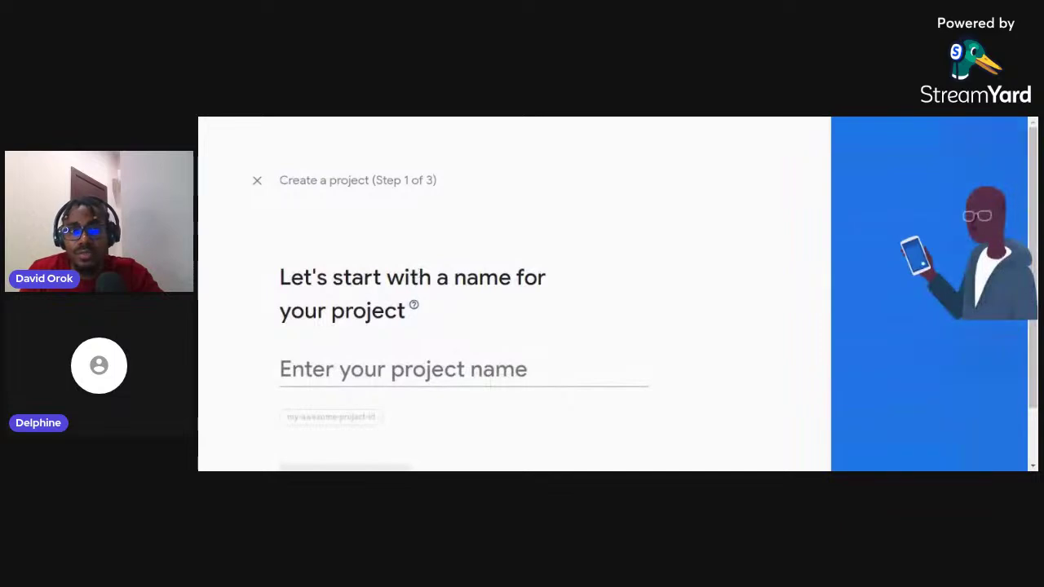
pyautogui.write('Mee')
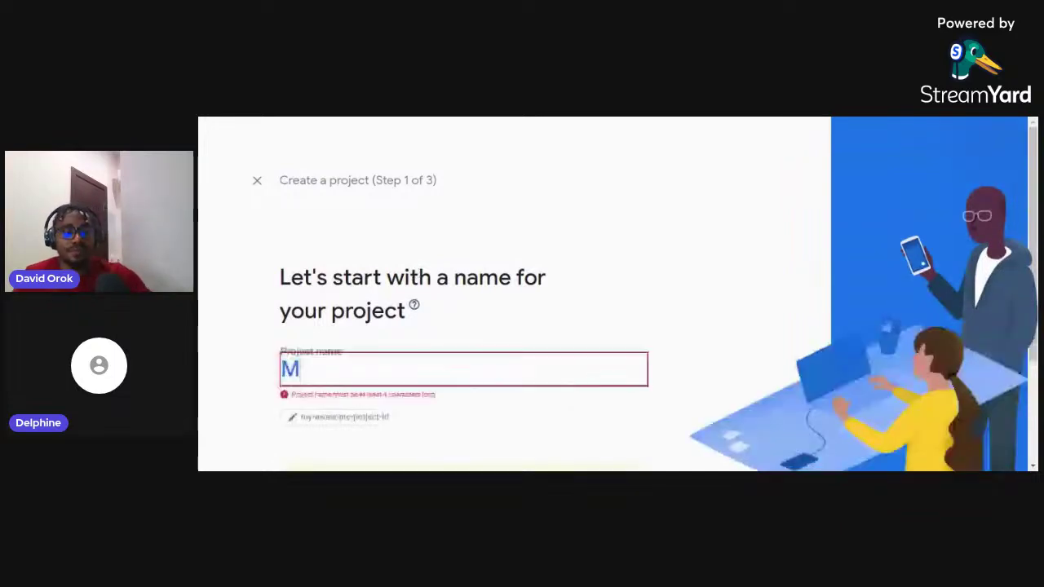
pyautogui.press('BackSpace')
pyautogui.press('BackSpace')
pyautogui.press('BackSpace')
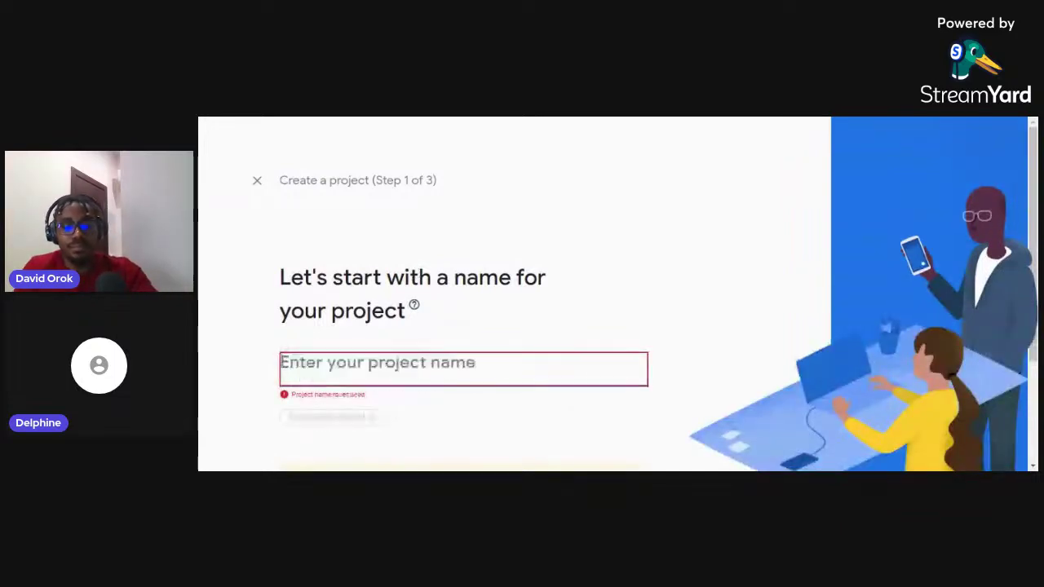
pyautogui.write('Tinder')
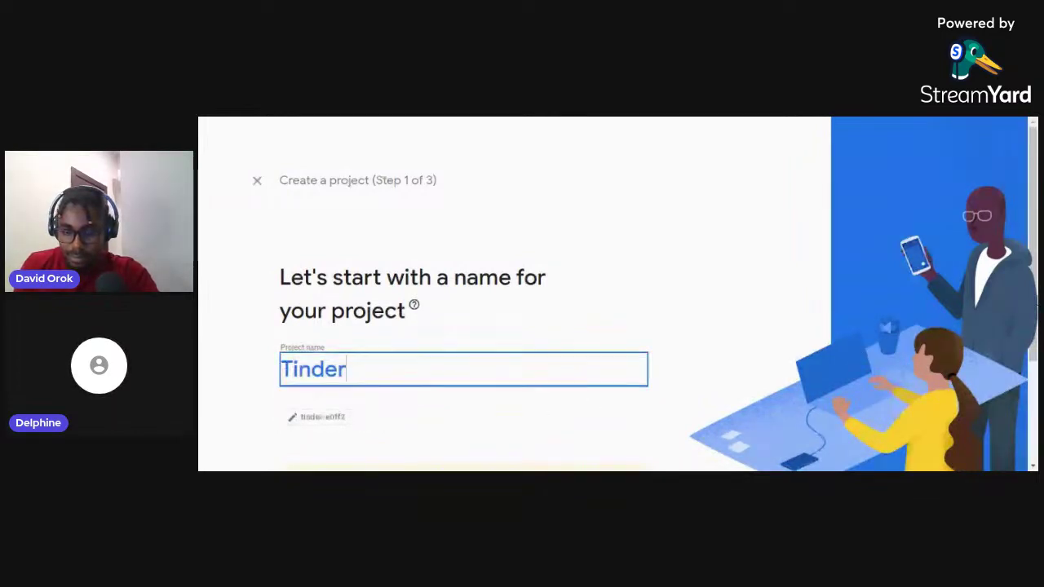
pyautogui.scroll(-2, 1035, 231)
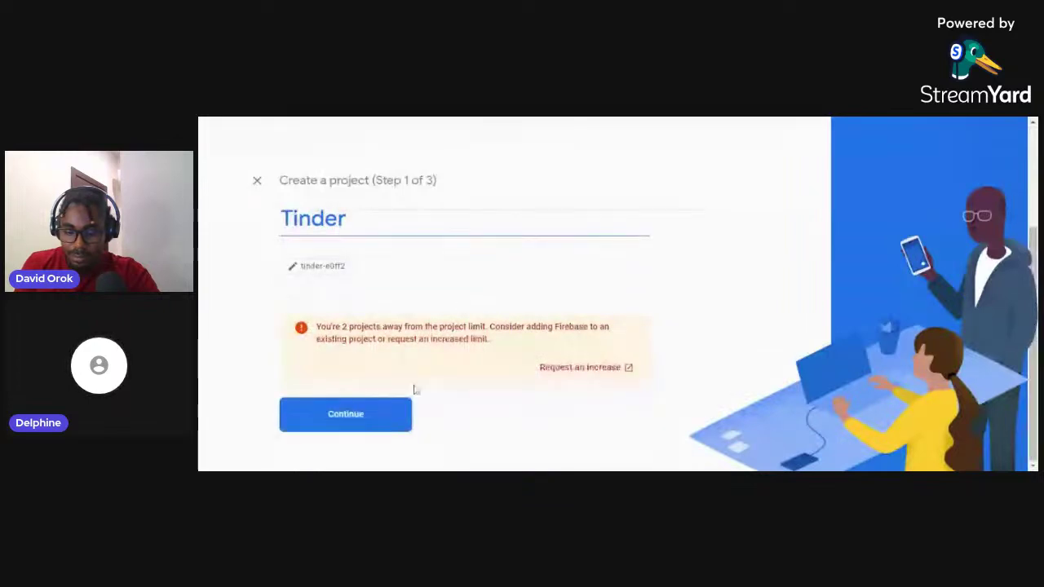
pyautogui.click(370, 415)
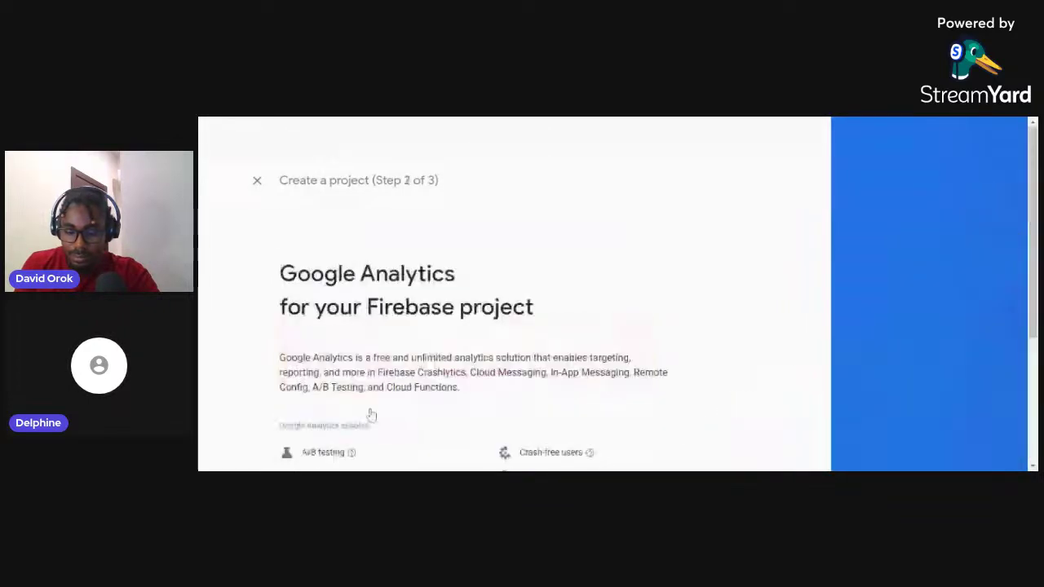
pyautogui.scroll(-3, 363, 440)
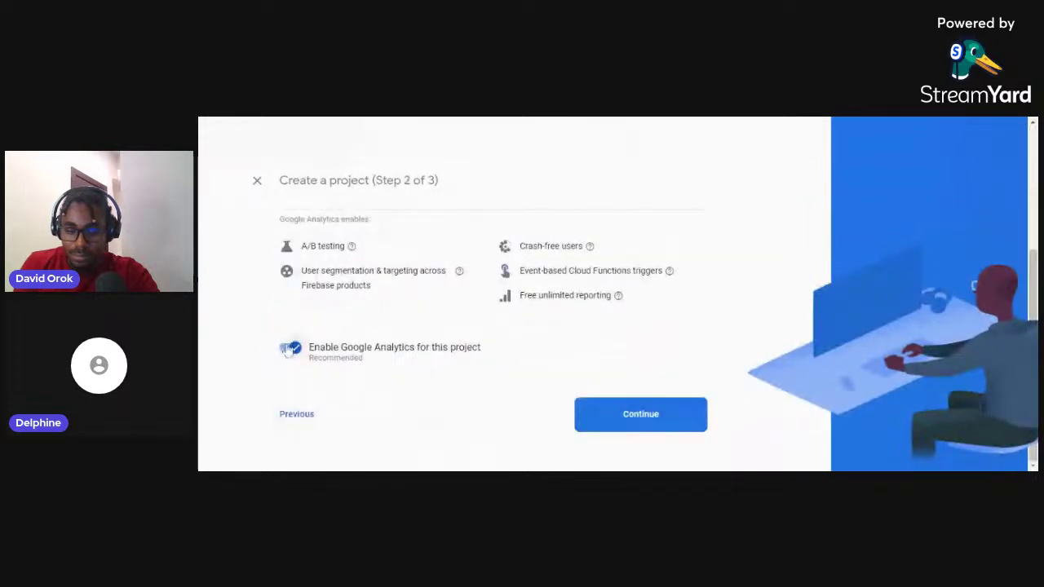
pyautogui.click(290, 349)
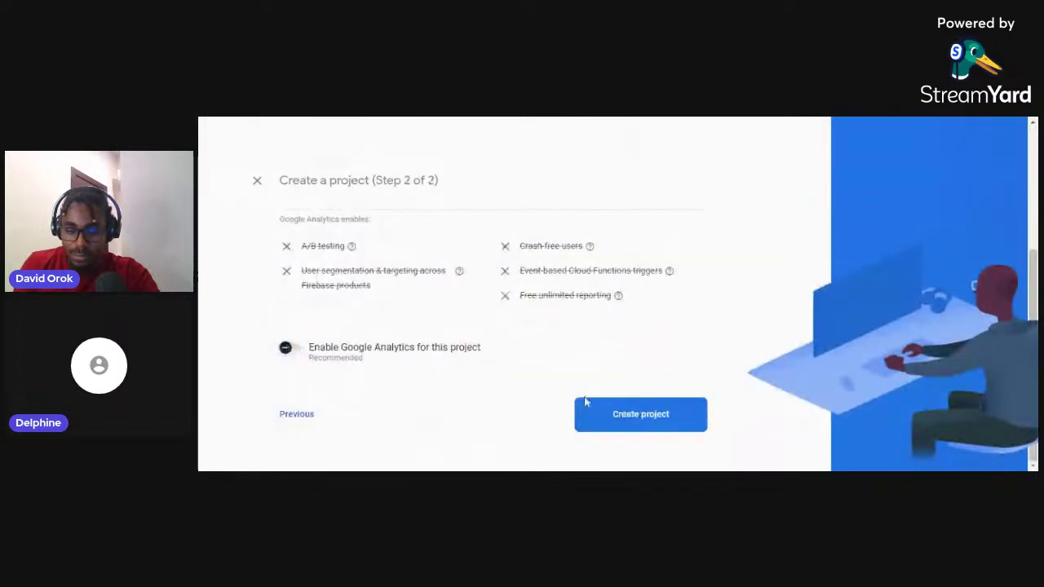
pyautogui.click(663, 416)
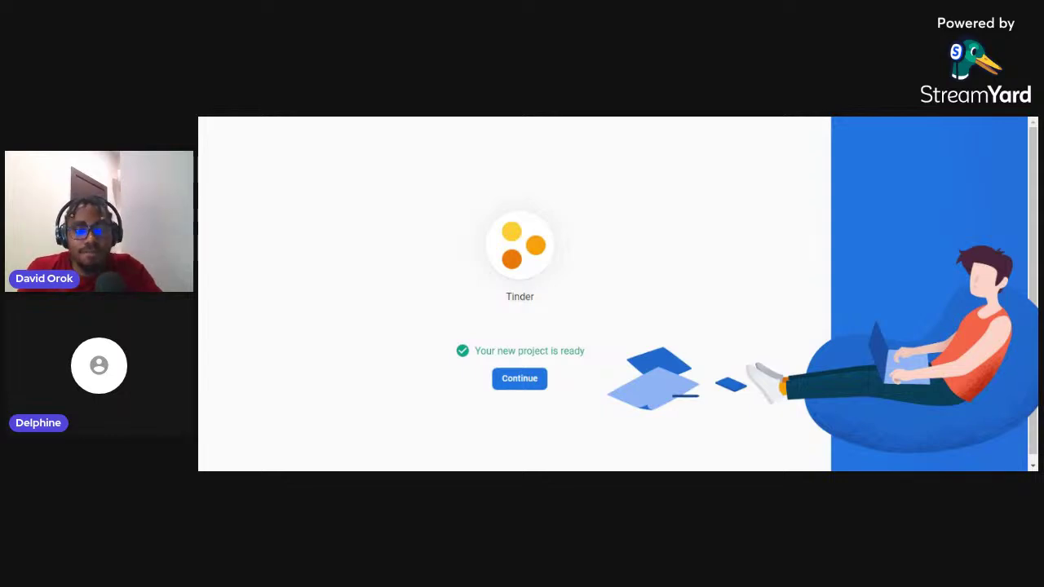
# Enter the Tinder project and view its Users and permissions settings, listing one Owner
pyautogui.click(519, 379)
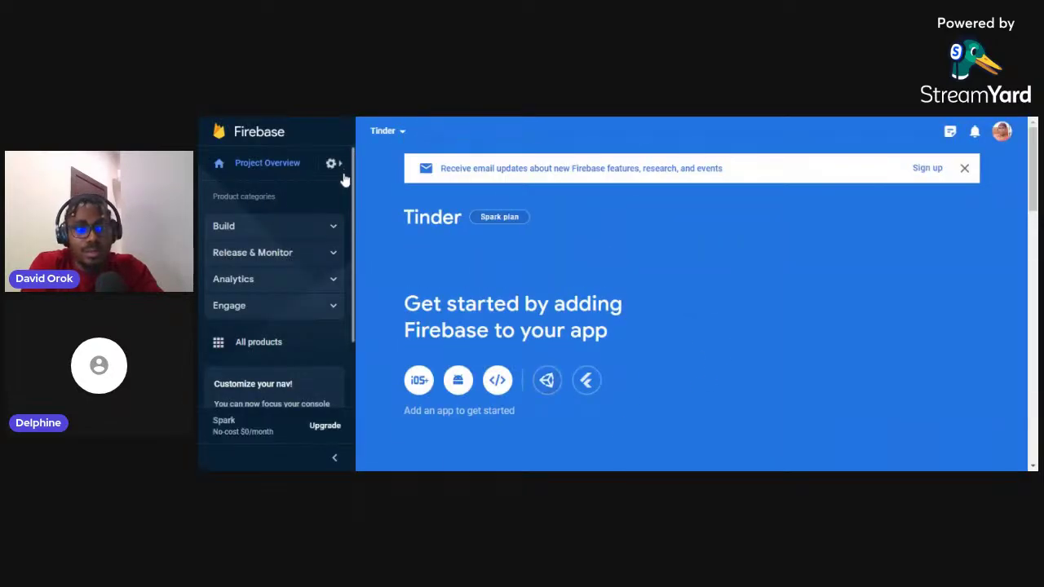
pyautogui.click(336, 165)
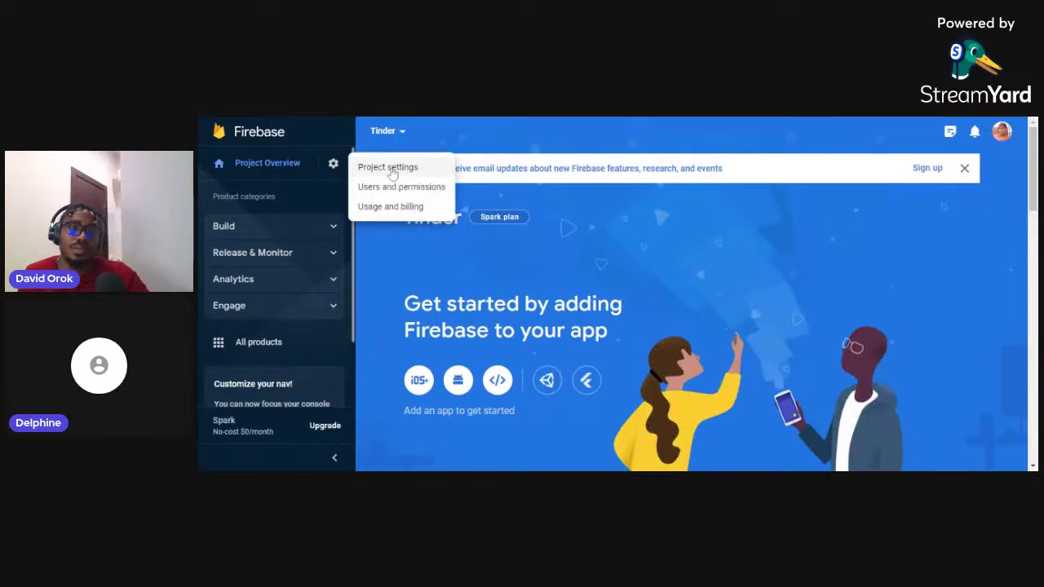
pyautogui.click(434, 174)
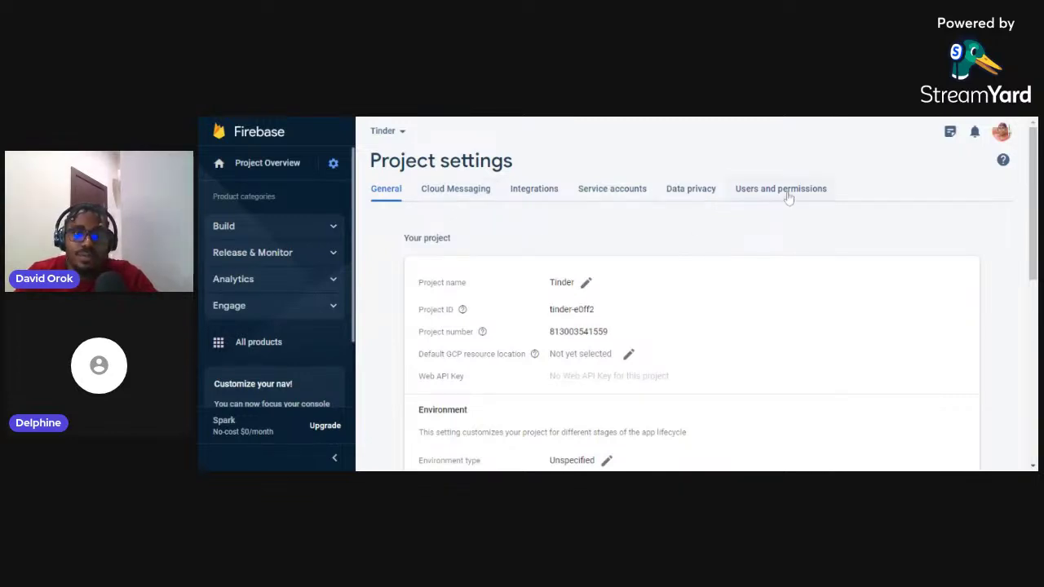
pyautogui.click(817, 189)
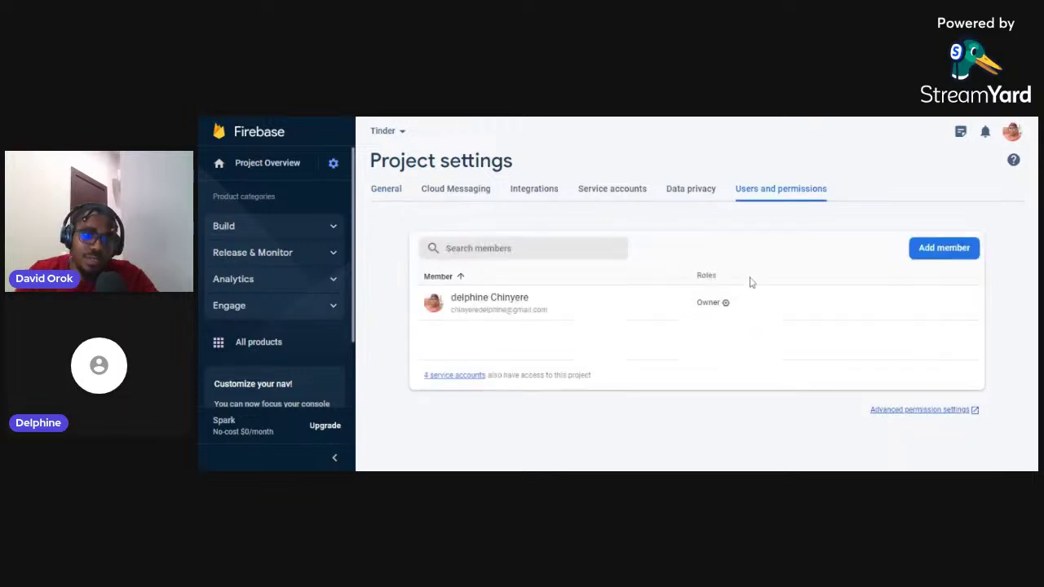
# Add FlutterFlow's service account e-mail as an Editor member of the Tinder project
pyautogui.click(938, 249)
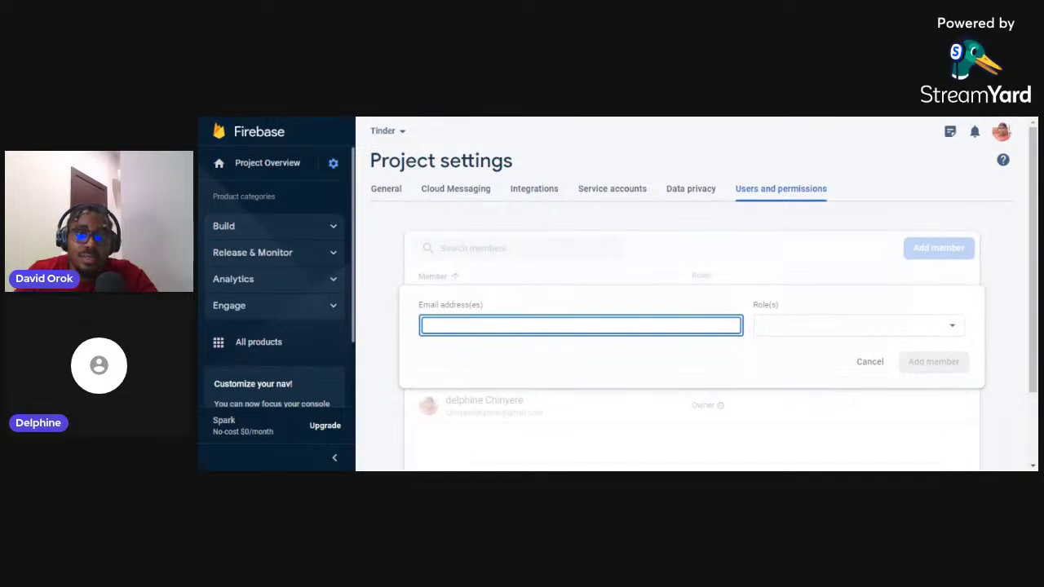
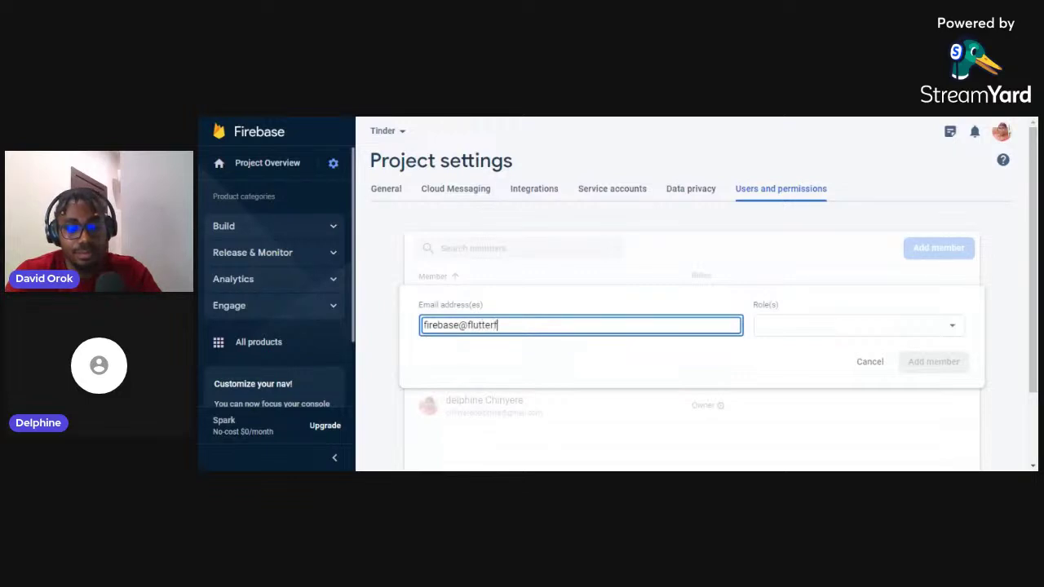
pyautogui.click(814, 328)
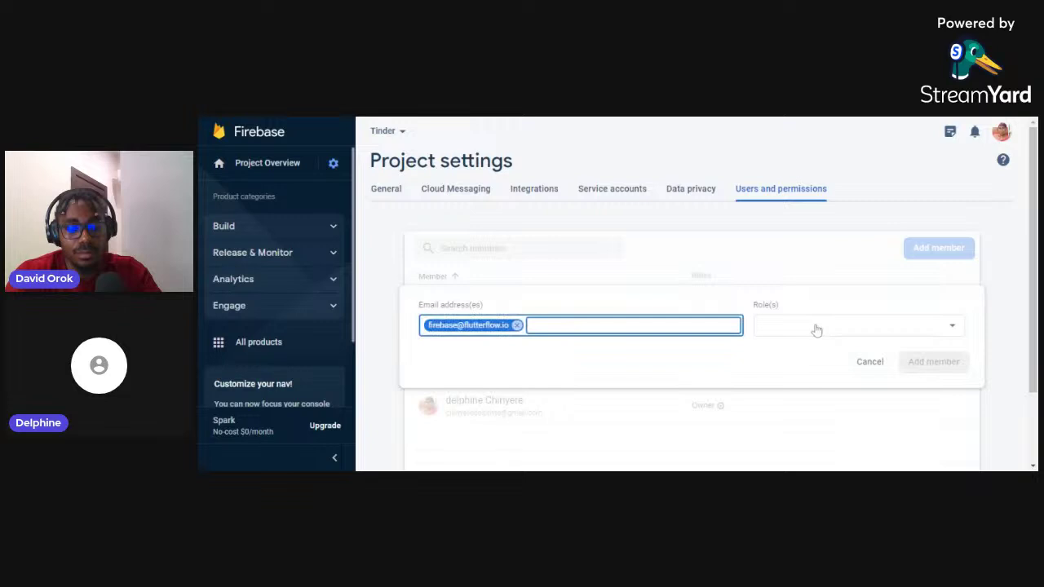
pyautogui.click(798, 351)
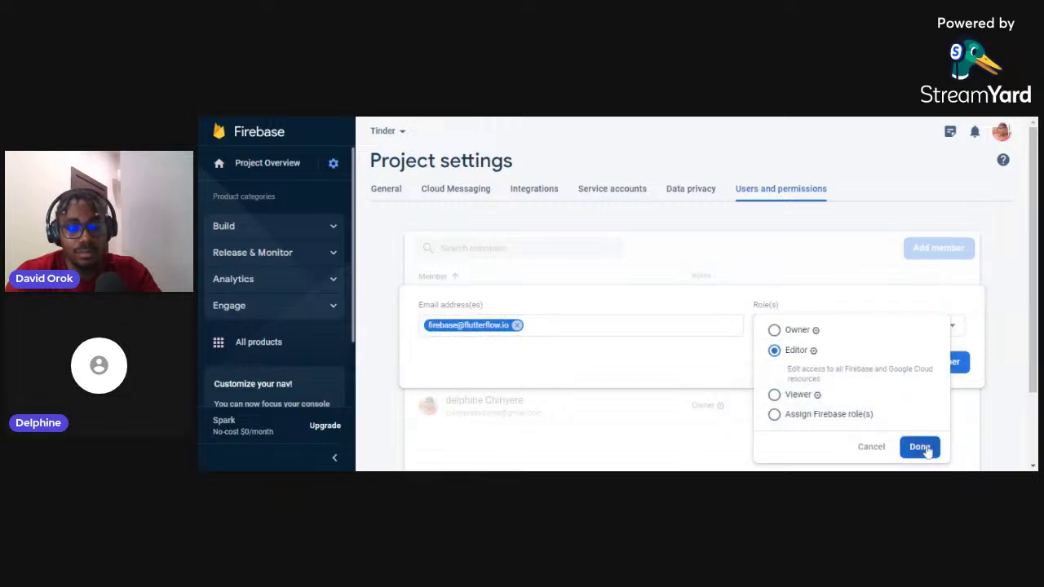
pyautogui.click(926, 448)
pyautogui.click(930, 361)
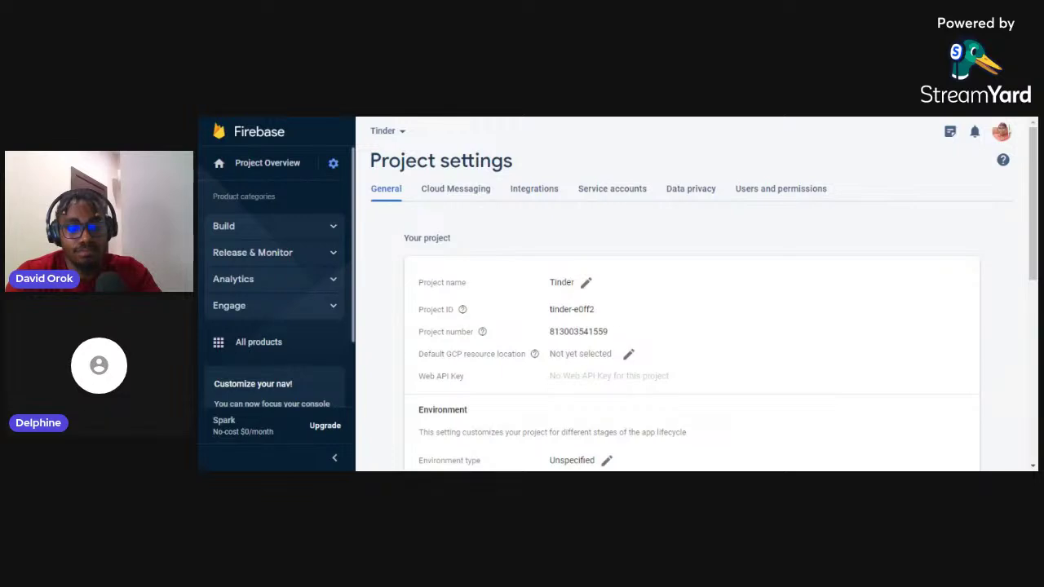
# Copy the project ID tinder-e0ff2 from the General settings for use in FlutterFlow
pyautogui.moveTo(595, 310); pyautogui.dragTo(541, 315)
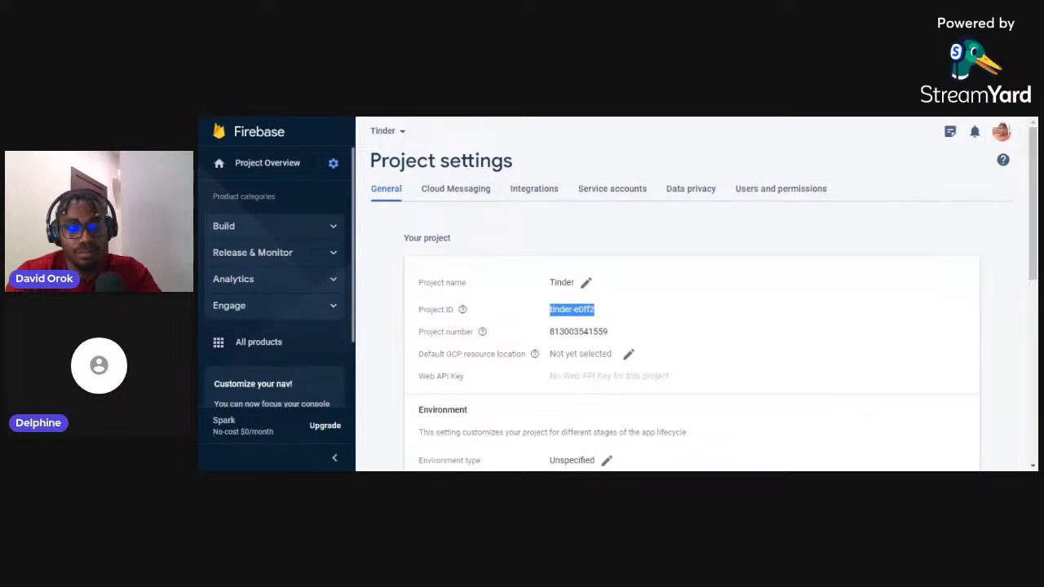
pyautogui.hotkey('alt', 'Tab')
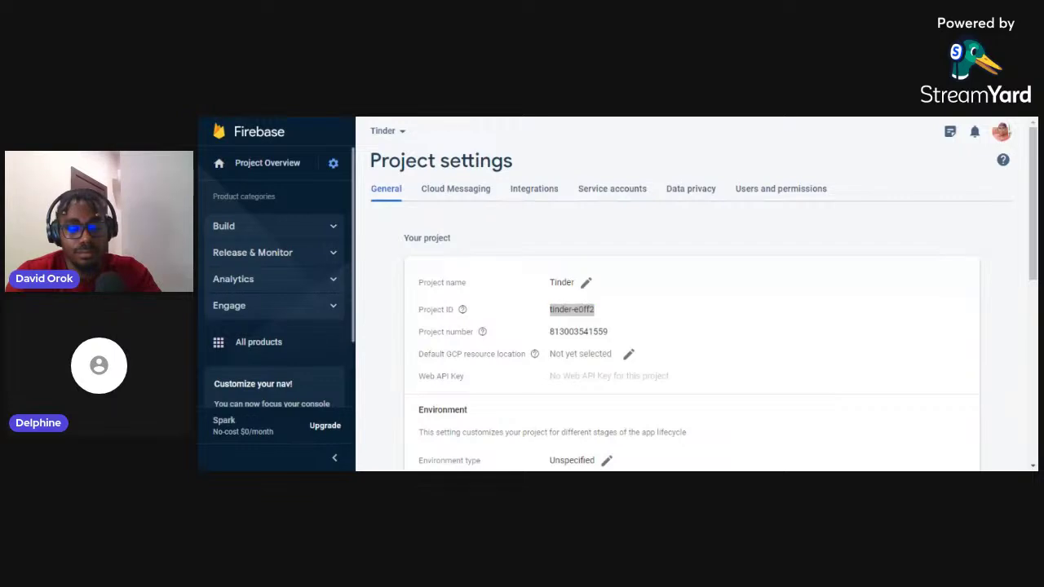
pyautogui.hotkey('alt', 'Tab')
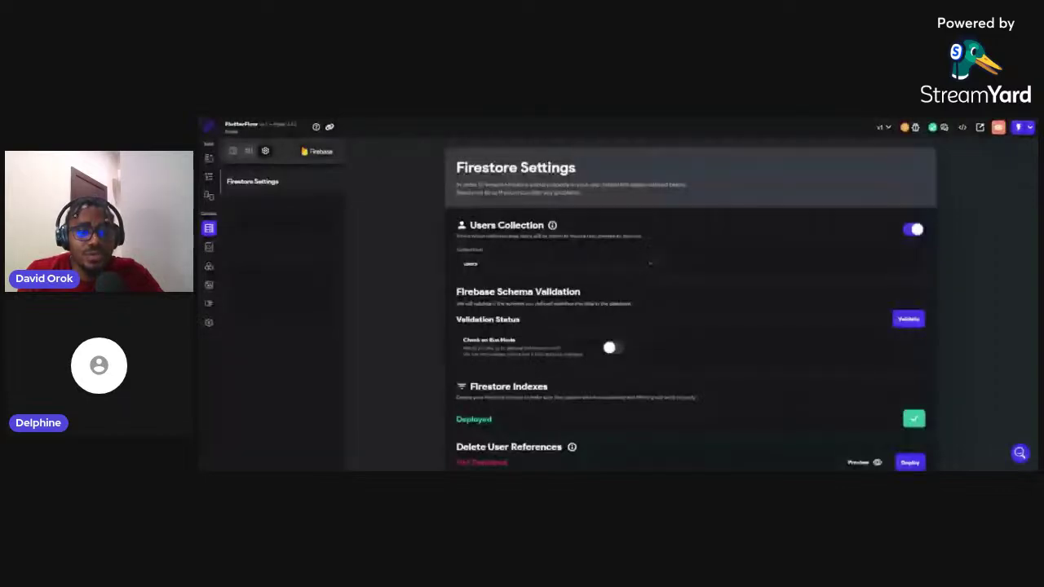
pyautogui.hotkey('ctrl', 'Tab')
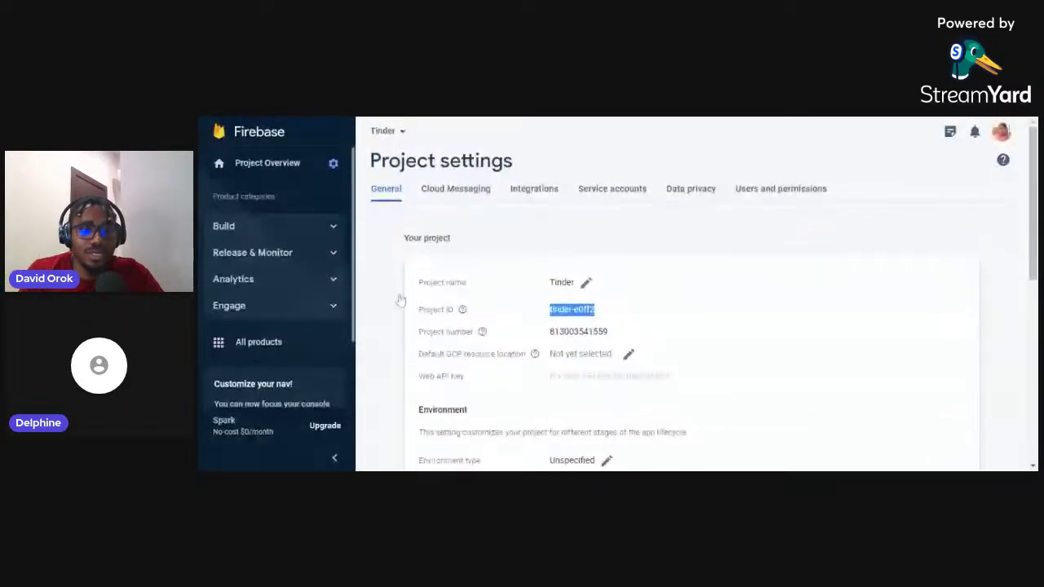
# Get started with Authentication from the Build section of the Tinder project
pyautogui.click(331, 233)
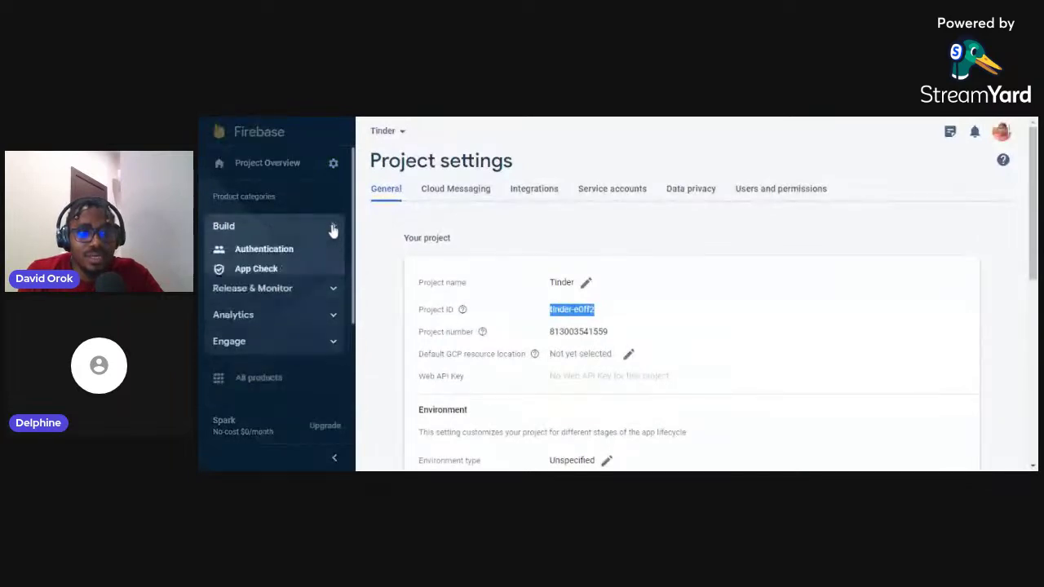
pyautogui.click(290, 249)
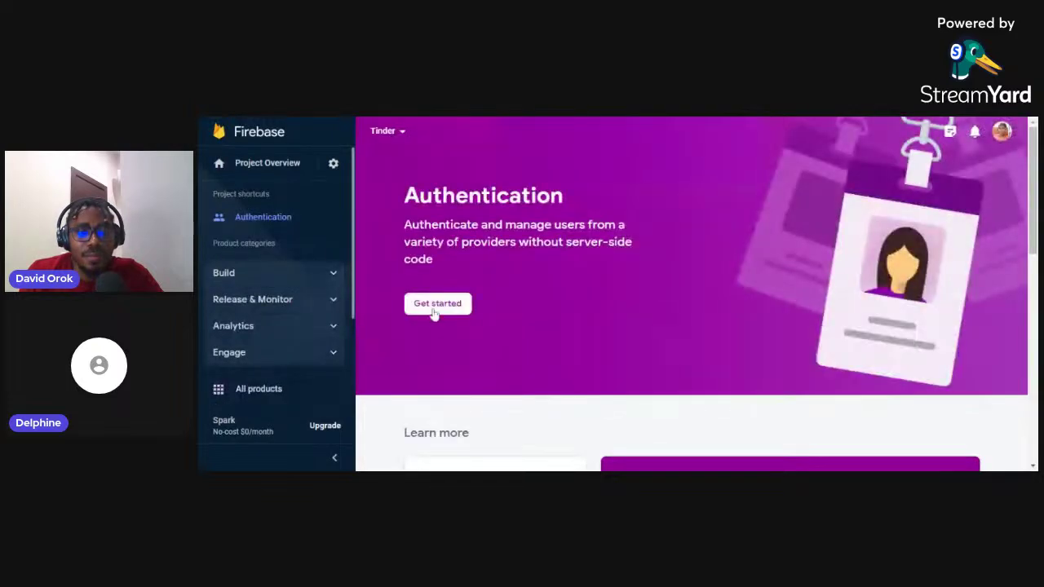
pyautogui.click(437, 307)
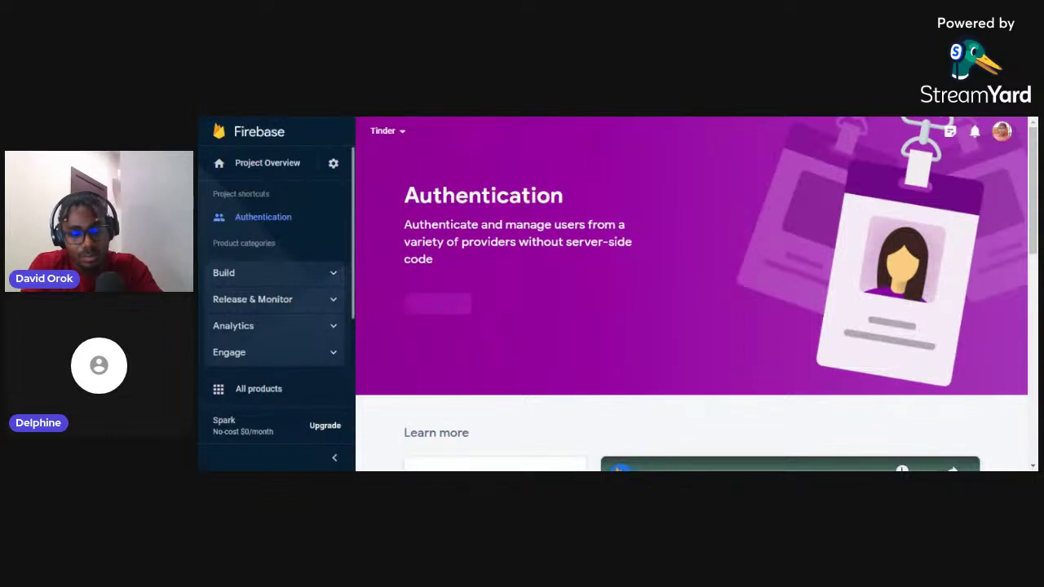
pyautogui.scroll(-3, 692, 302)
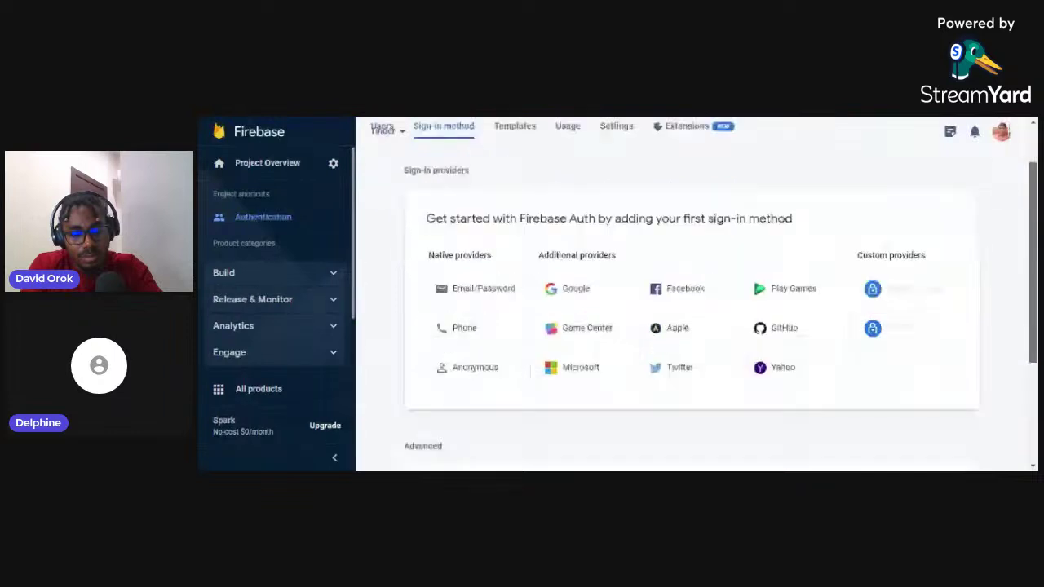
# Enable the Email/Password sign-in provider and save it
pyautogui.click(480, 207)
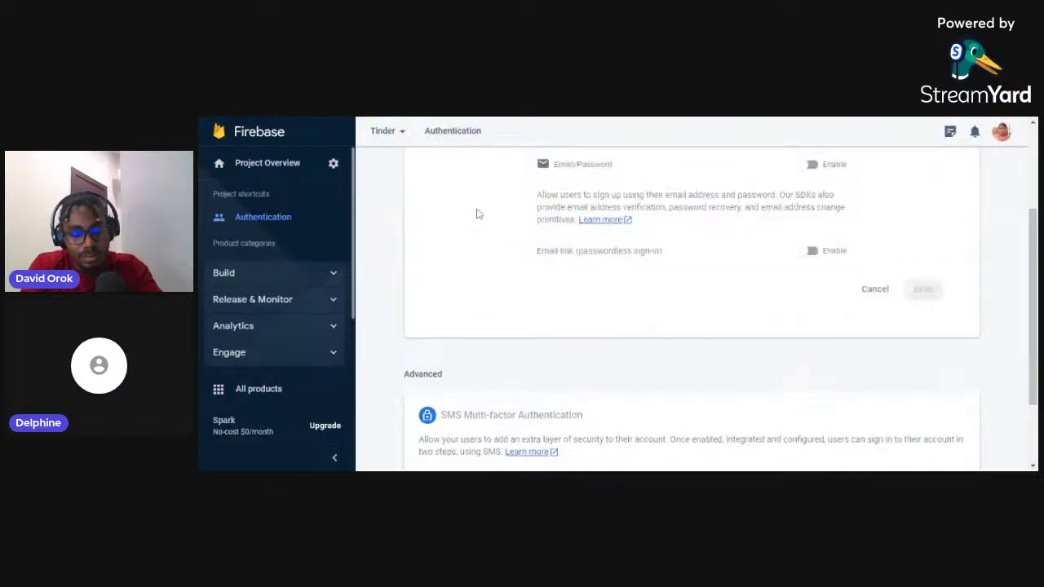
pyautogui.scroll(1, 1032, 228)
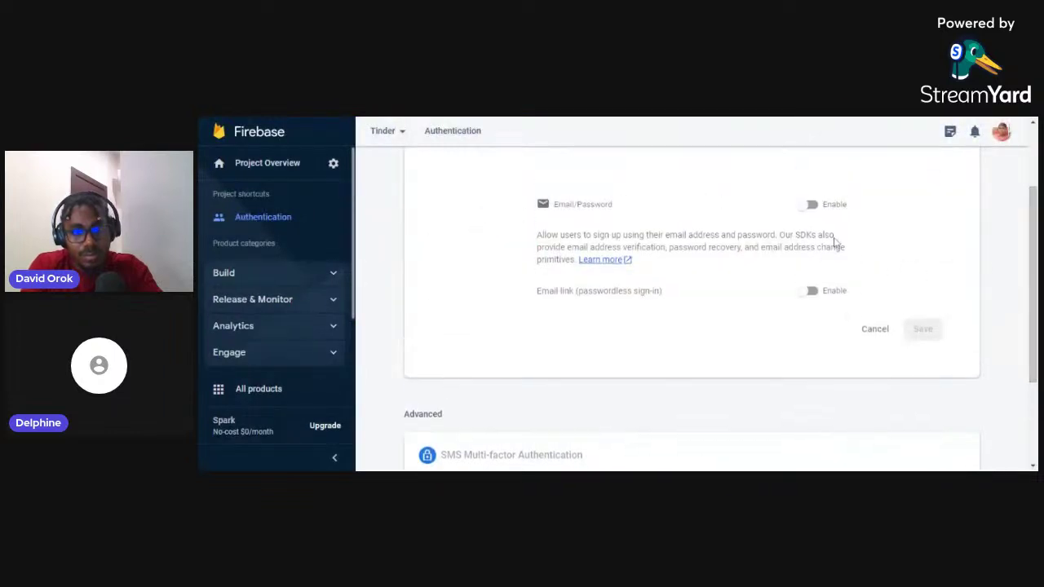
pyautogui.click(817, 210)
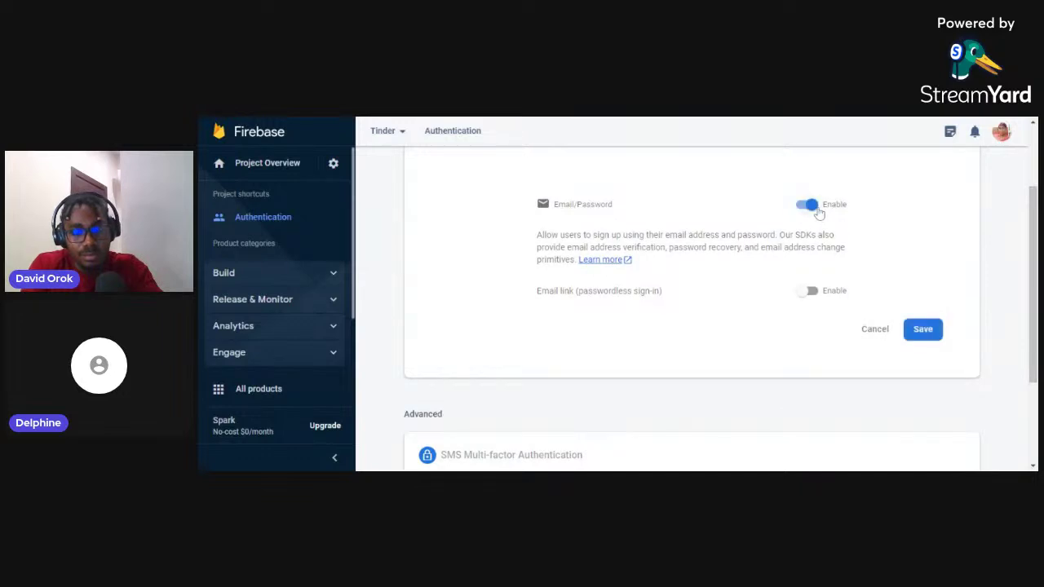
pyautogui.click(922, 331)
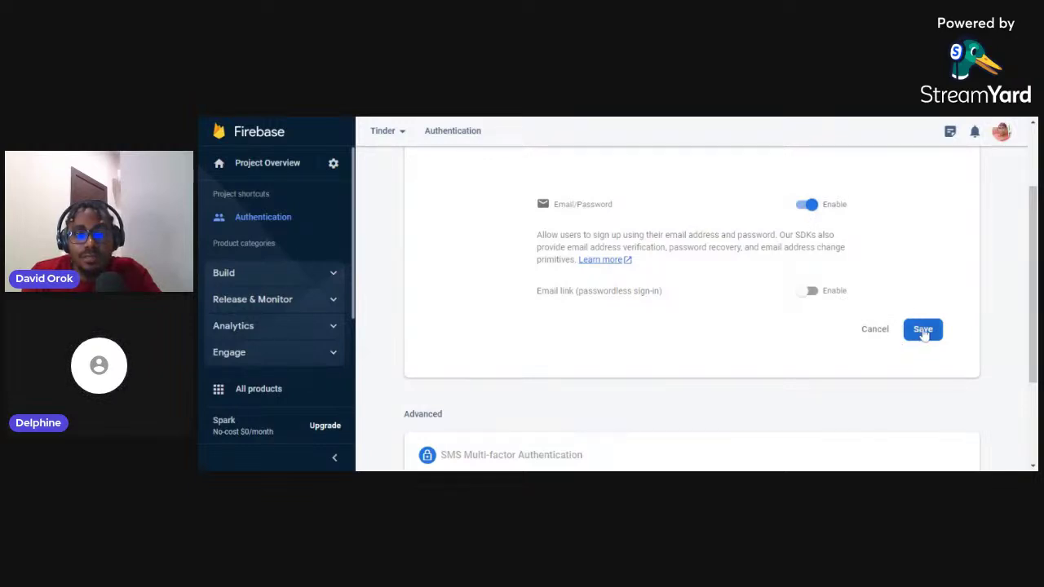
pyautogui.click(923, 329)
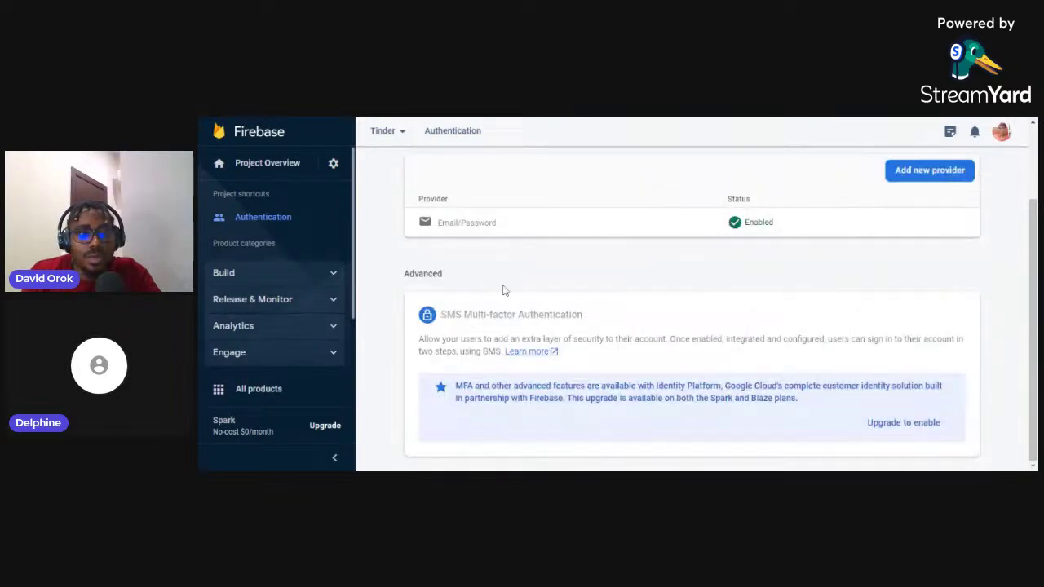
# Create a Cloud Firestore database with test-mode rules in location nam5 (United States)
pyautogui.click(331, 276)
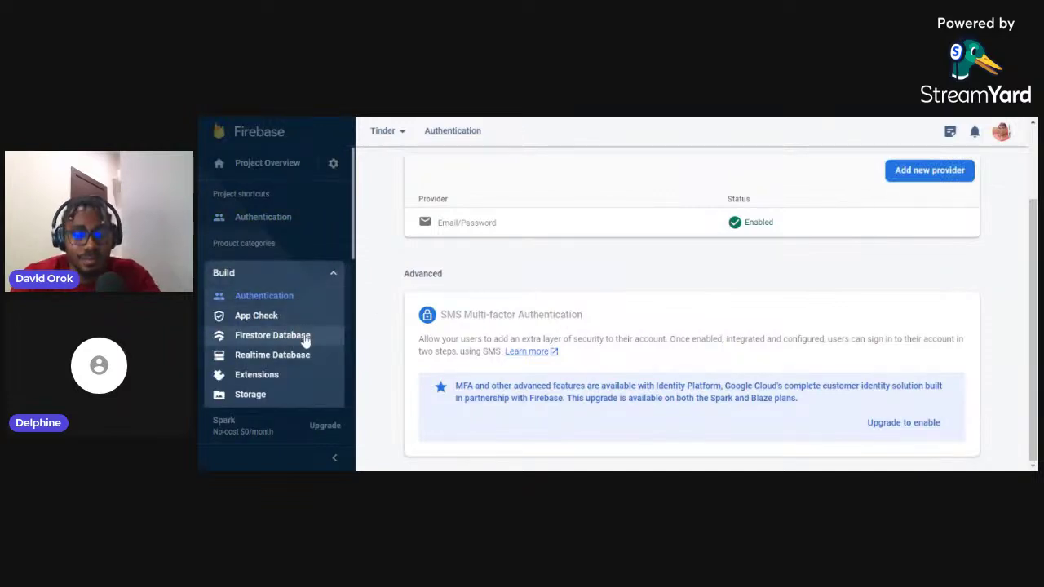
pyautogui.click(305, 337)
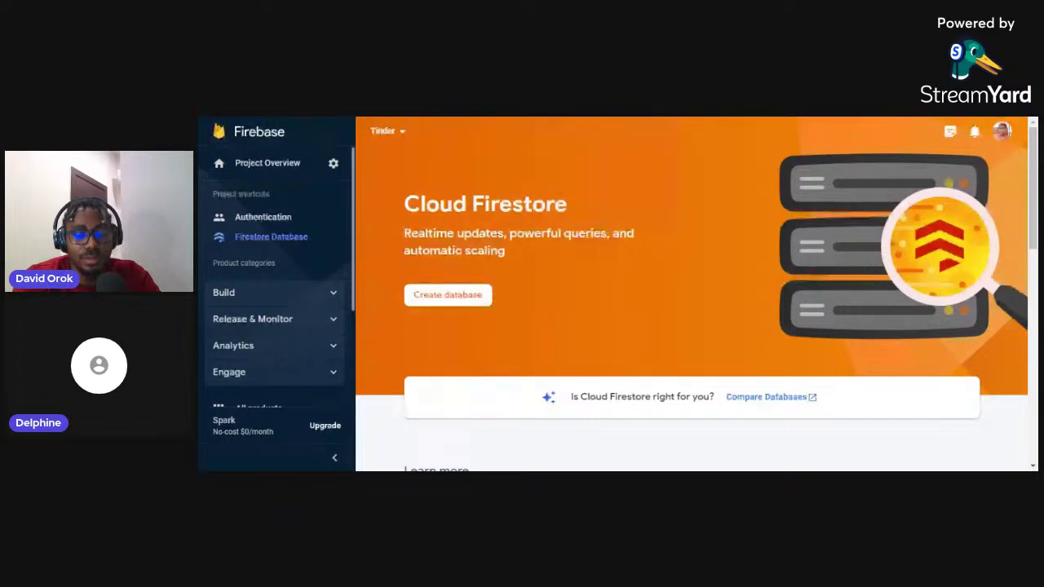
pyautogui.click(451, 301)
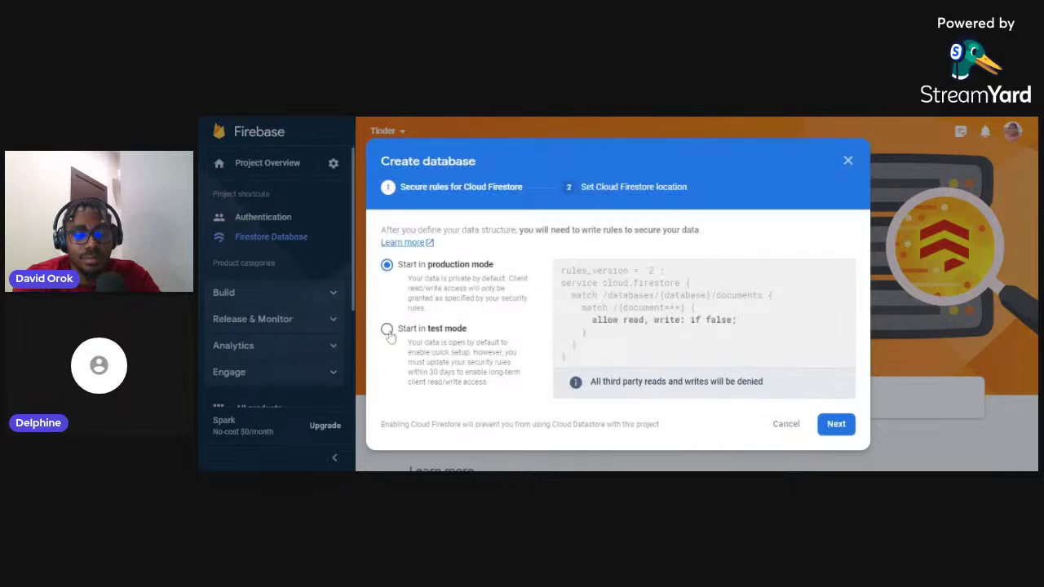
pyautogui.click(386, 328)
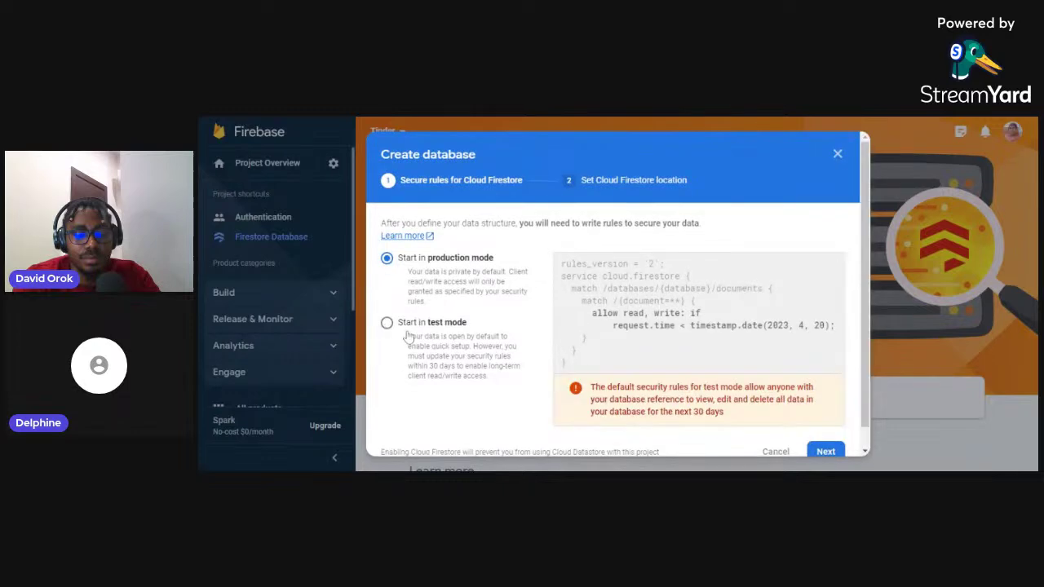
pyautogui.click(825, 452)
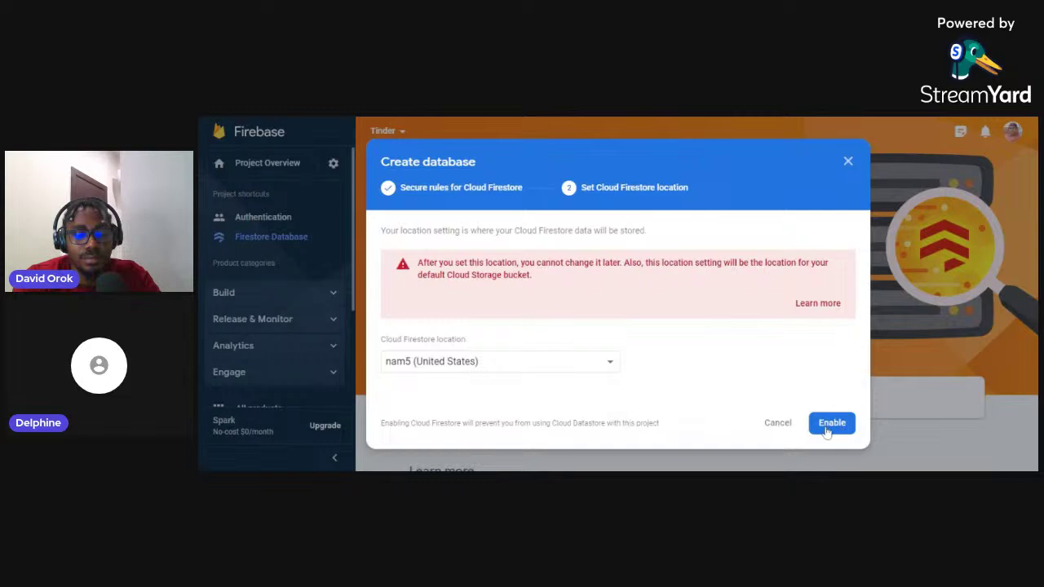
pyautogui.click(839, 426)
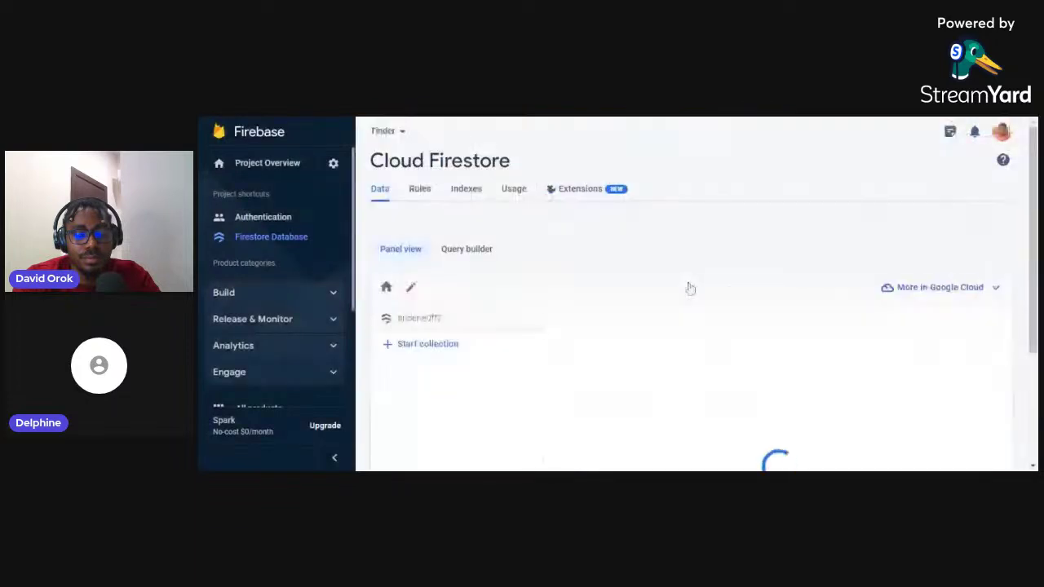
pyautogui.click(331, 296)
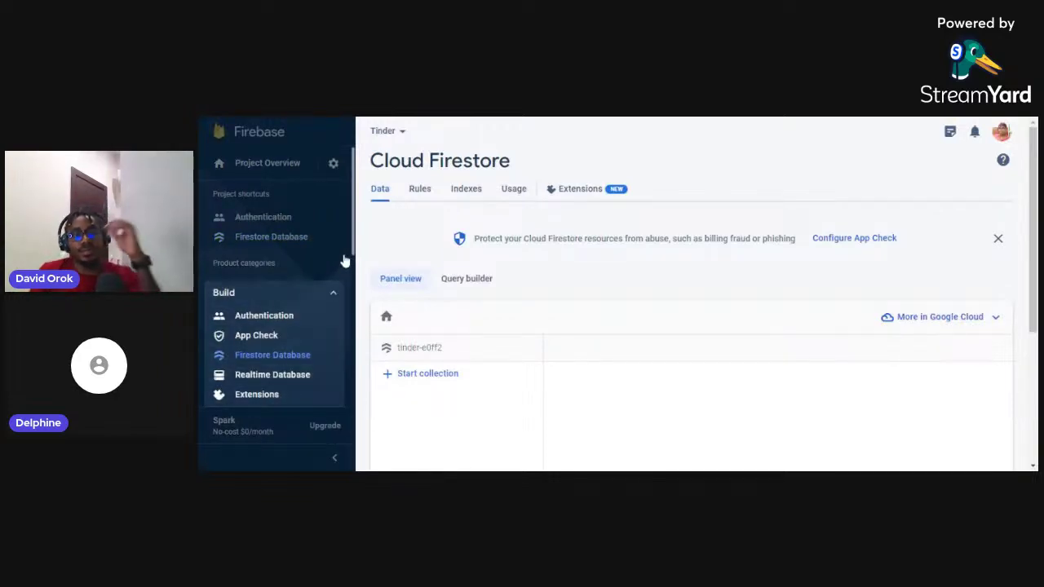
# Set up Cloud Storage with the default bucket gs://tinder-e0ff2.appspot.com
pyautogui.scroll(-2, 355, 287)
pyautogui.moveTo(354, 288); pyautogui.dragTo(354, 296)
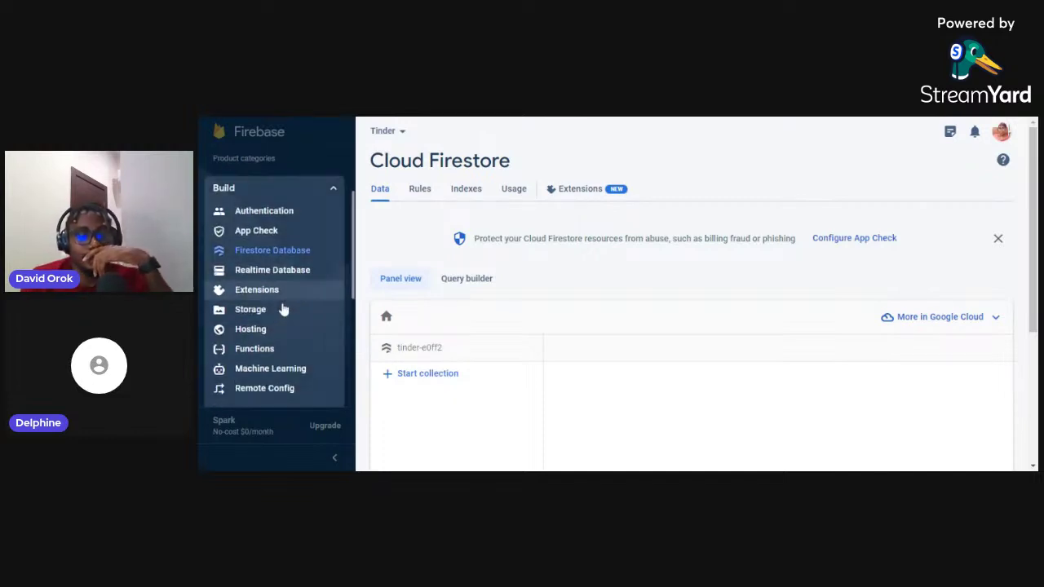
pyautogui.click(265, 312)
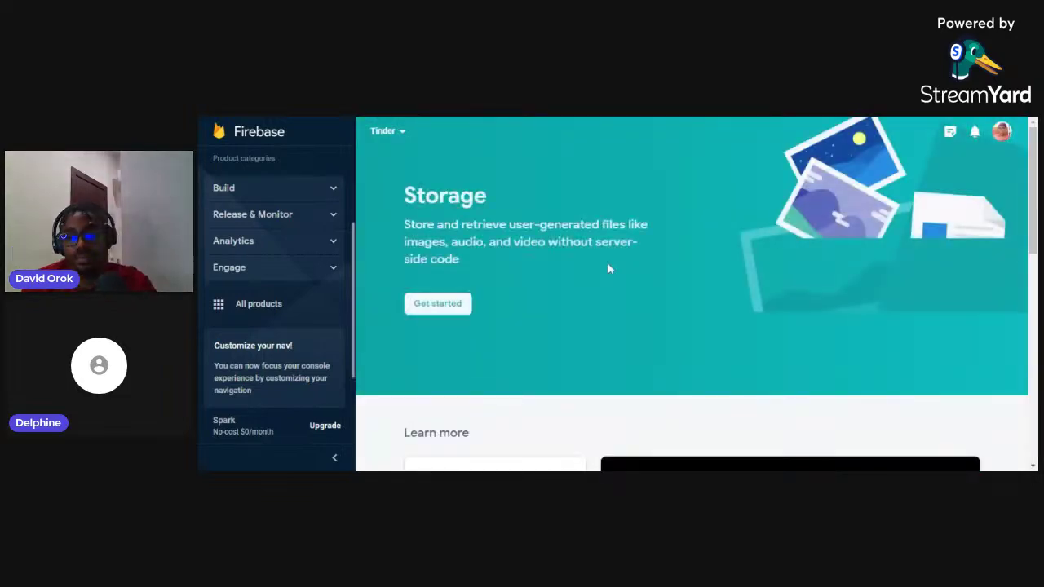
pyautogui.click(442, 310)
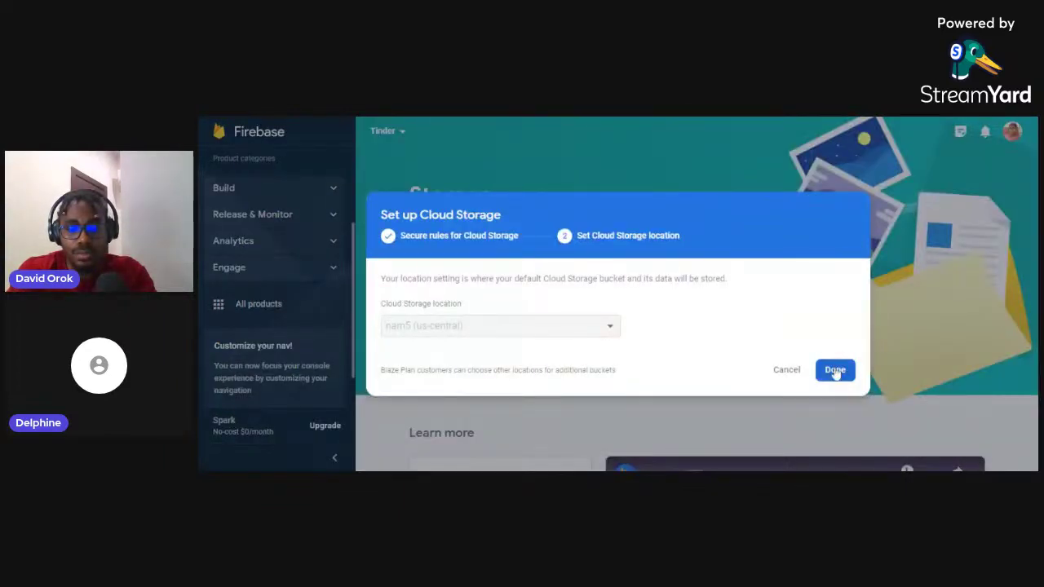
pyautogui.click(835, 370)
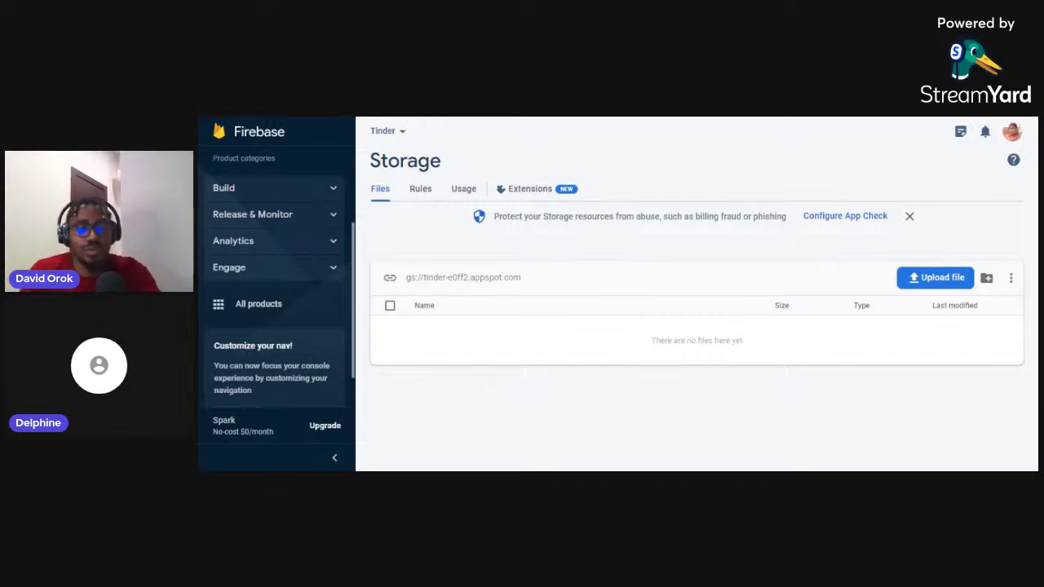
# Remove the old Firebase link and connect the FlutterFlow app to project ID tinder-e0ff2
pyautogui.hotkey('ctrl', 'Tab')
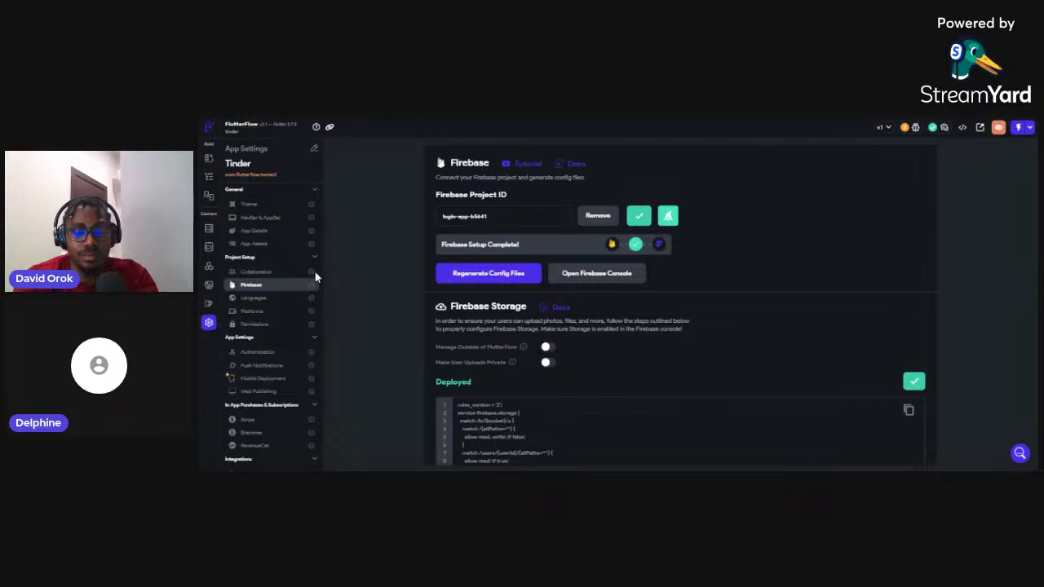
pyautogui.click(604, 217)
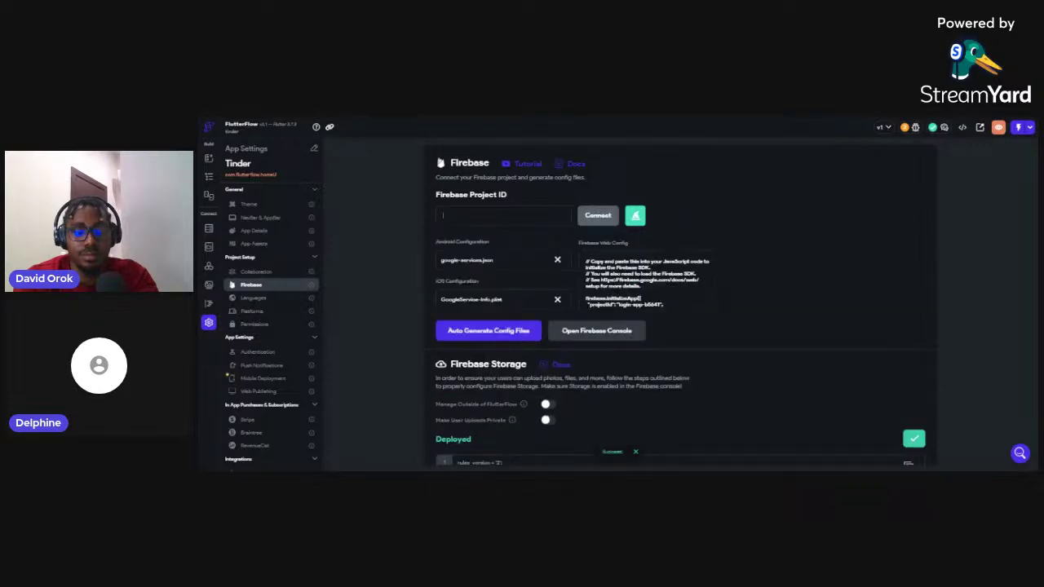
pyautogui.click(443, 215)
pyautogui.write('tinder-e0ff2')
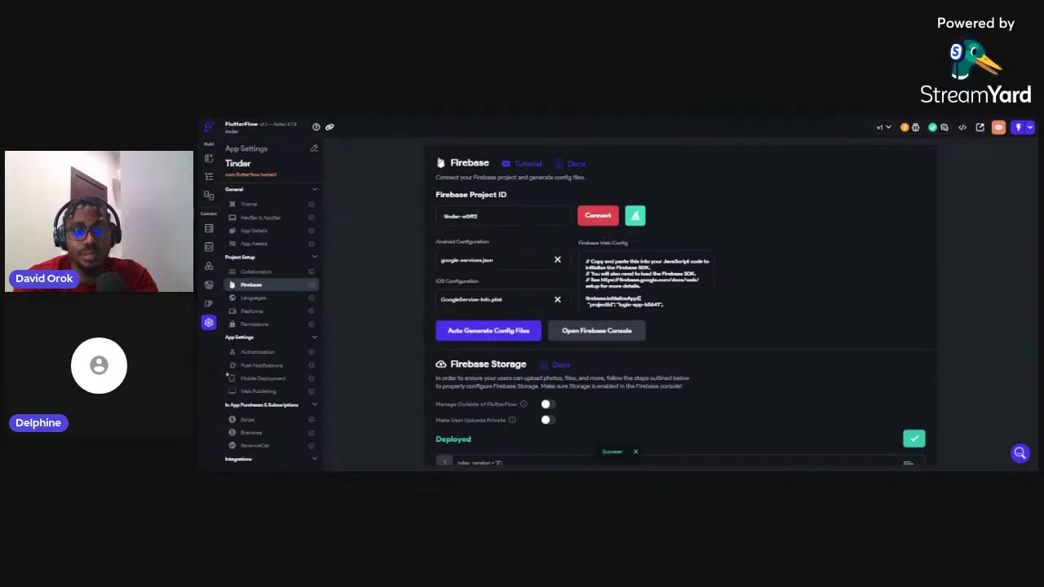
pyautogui.click(600, 217)
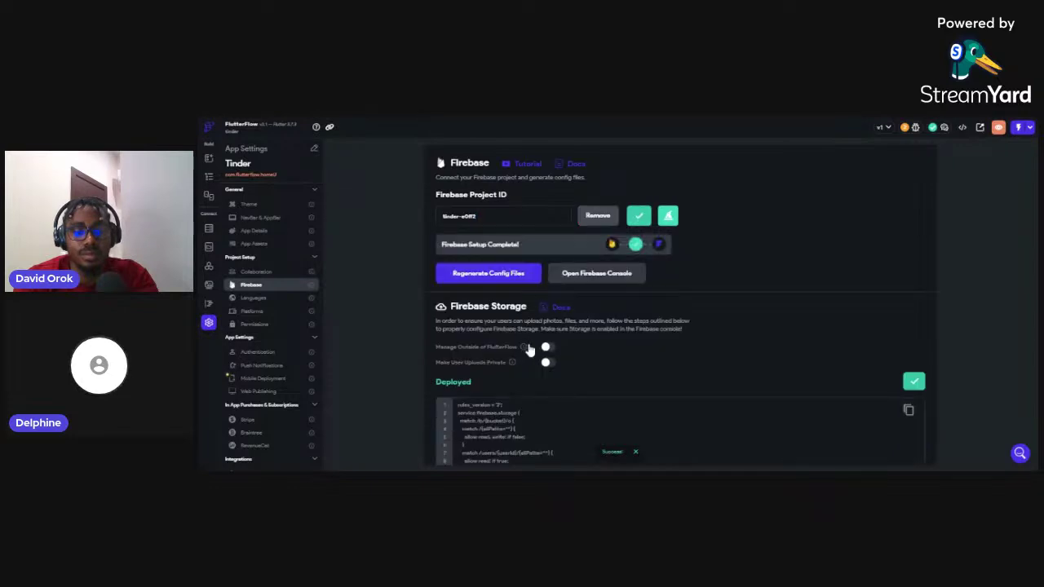
# Generate fresh Firebase config files for the Tinder app via Regenerate Config Files
pyautogui.click(509, 275)
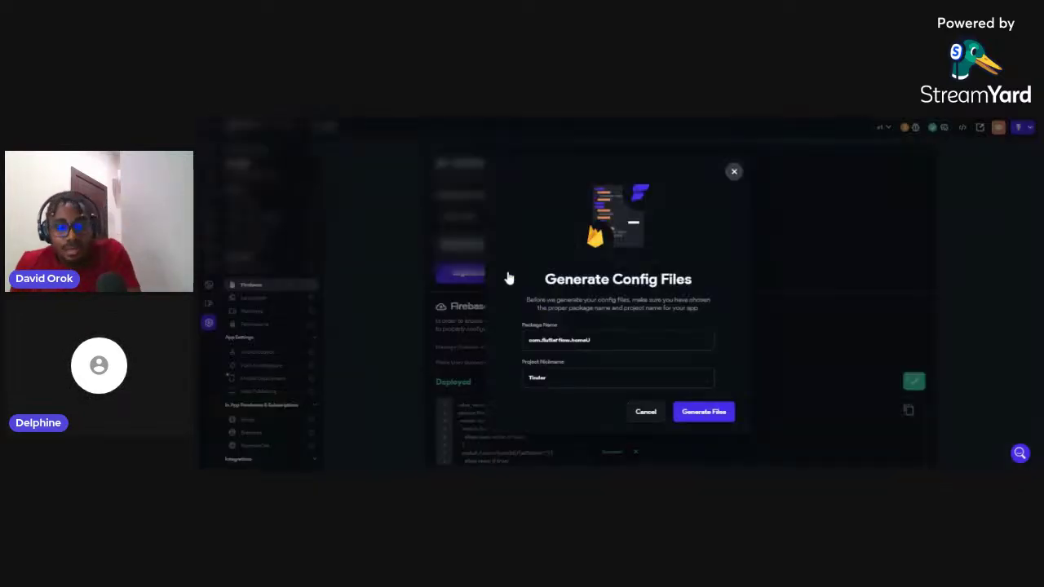
pyautogui.click(711, 417)
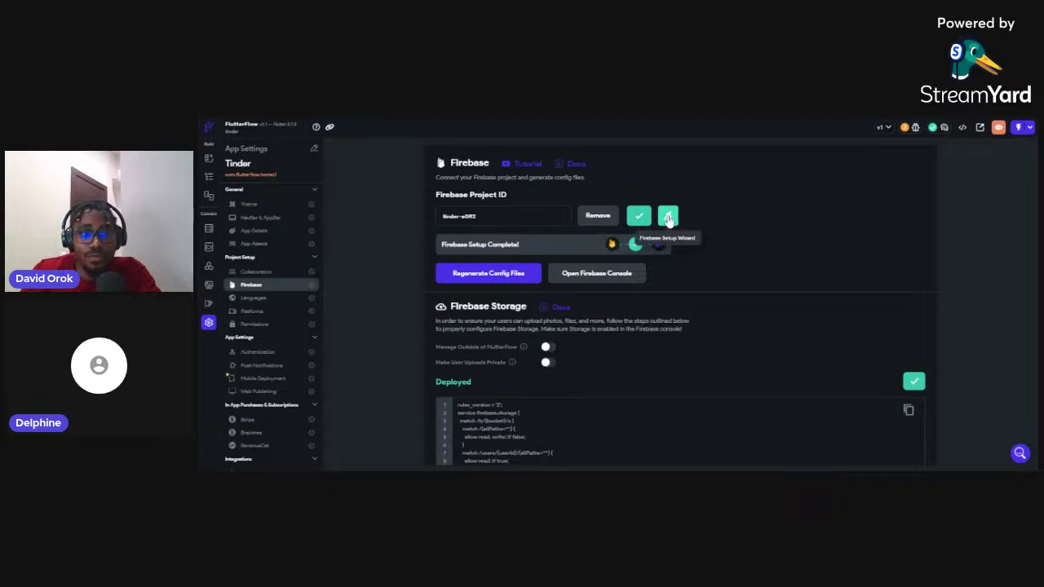
# Run the Firebase Setup Wizard keeping Enable Authentication and Create User Collection on
pyautogui.click(668, 217)
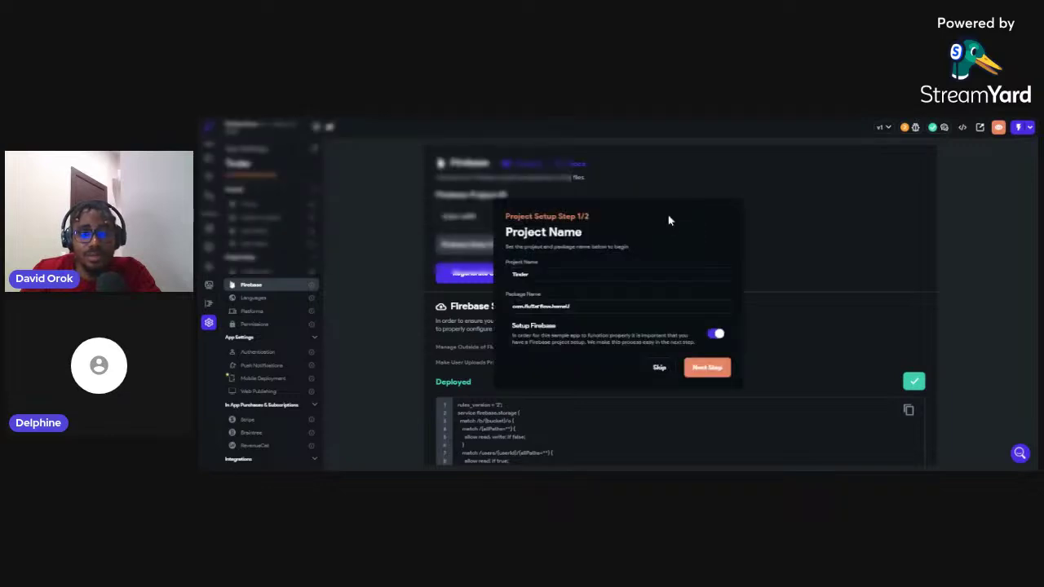
pyautogui.click(708, 371)
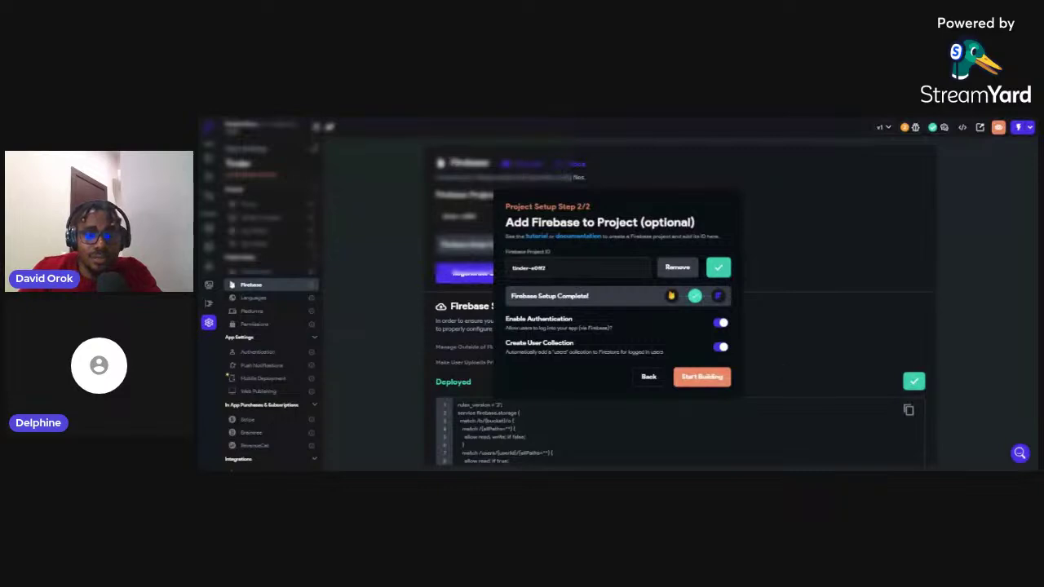
pyautogui.click(704, 378)
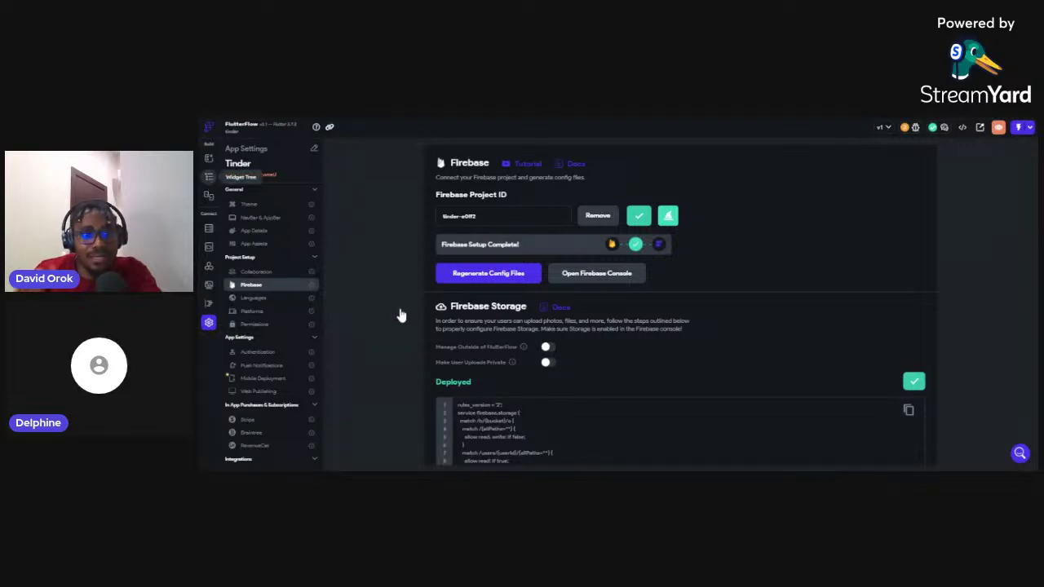
# Show the Login page's Sign Up tab with its email, password and Create Account form
pyautogui.click(209, 176)
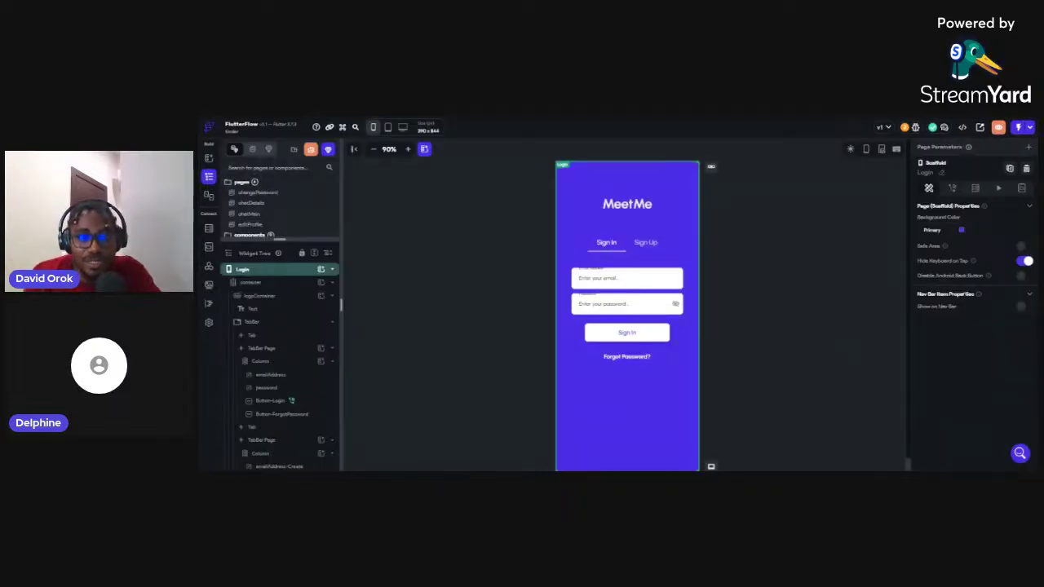
pyautogui.click(653, 245)
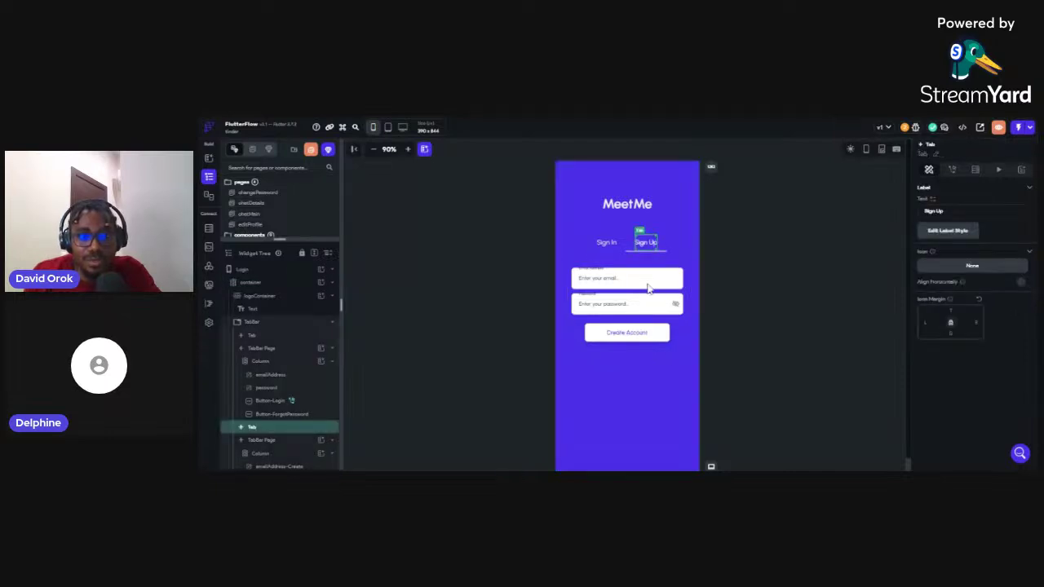
pyautogui.click(661, 341)
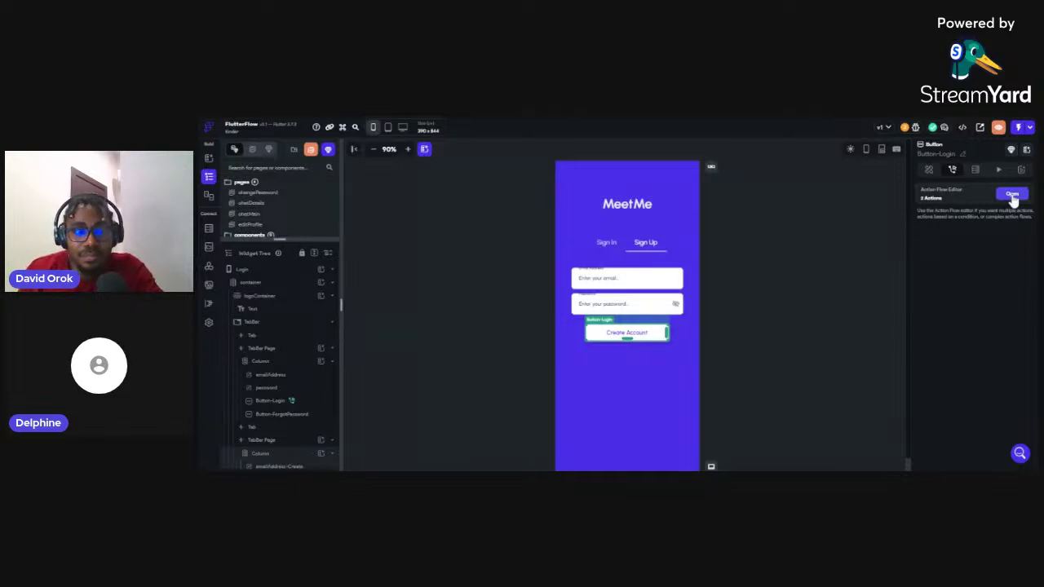
pyautogui.click(1013, 196)
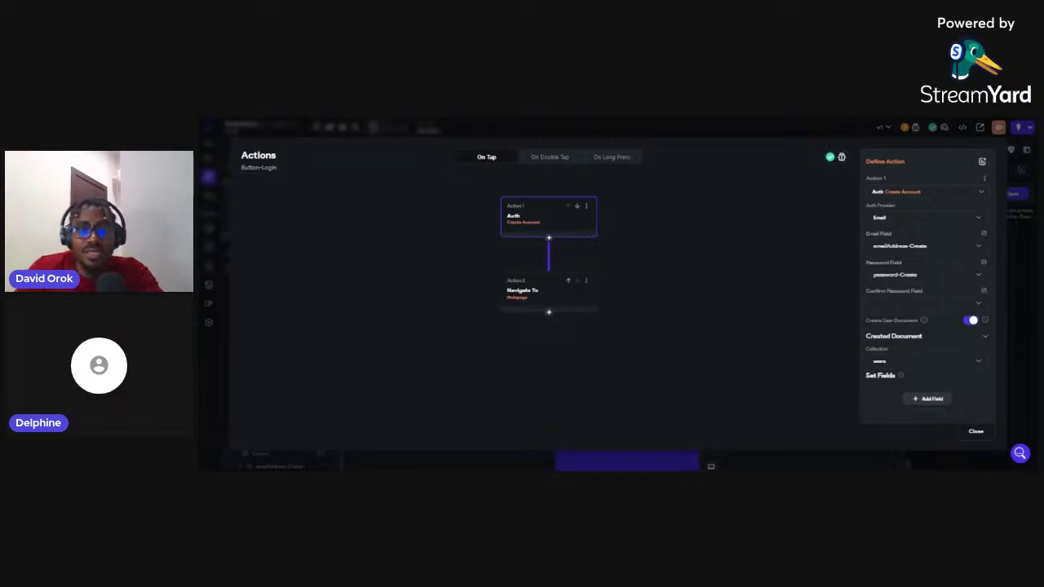
pyautogui.click(777, 130)
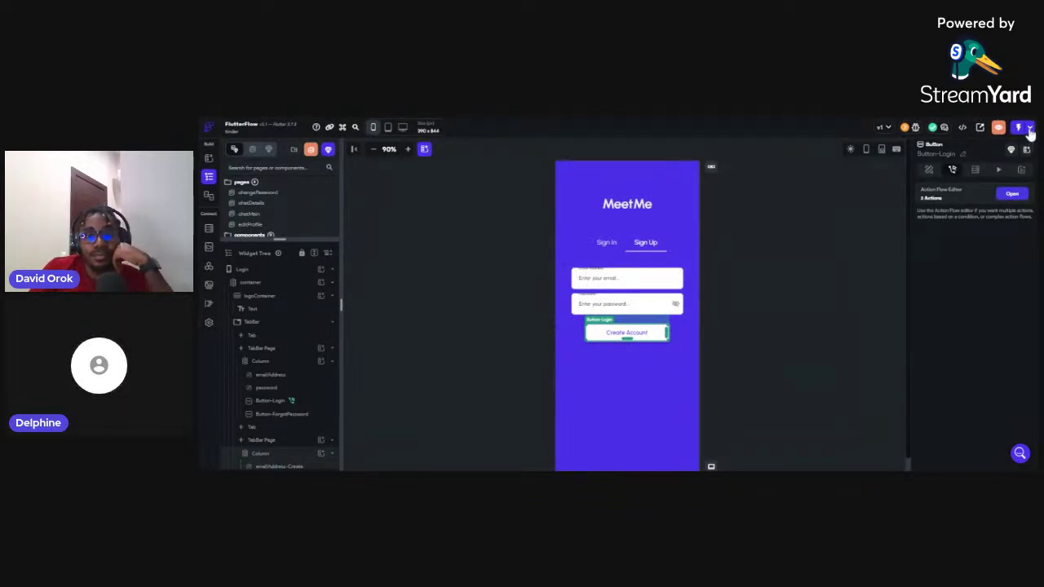
# Start the Tinder app in Run Mode from the Test/Run dropdown
pyautogui.click(1029, 131)
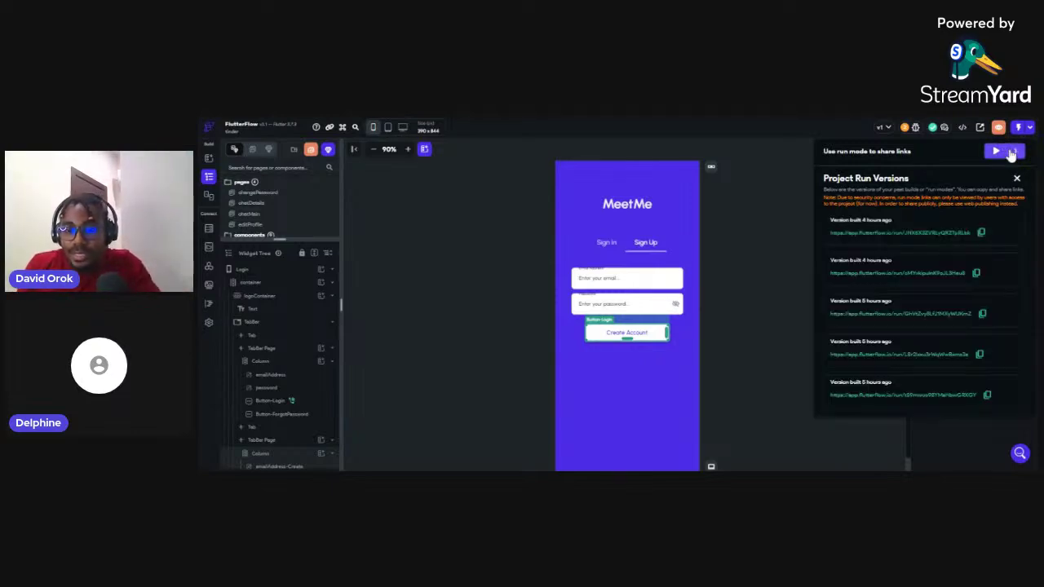
pyautogui.click(1011, 152)
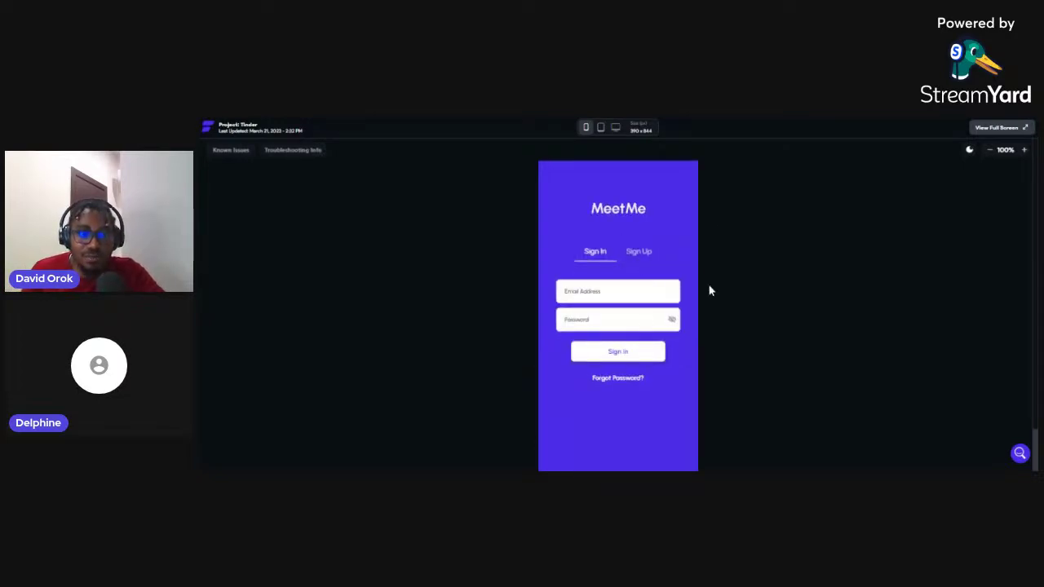
# Create a new account with a test e-mail and password, reach the Main Page, then log out
pyautogui.click(641, 253)
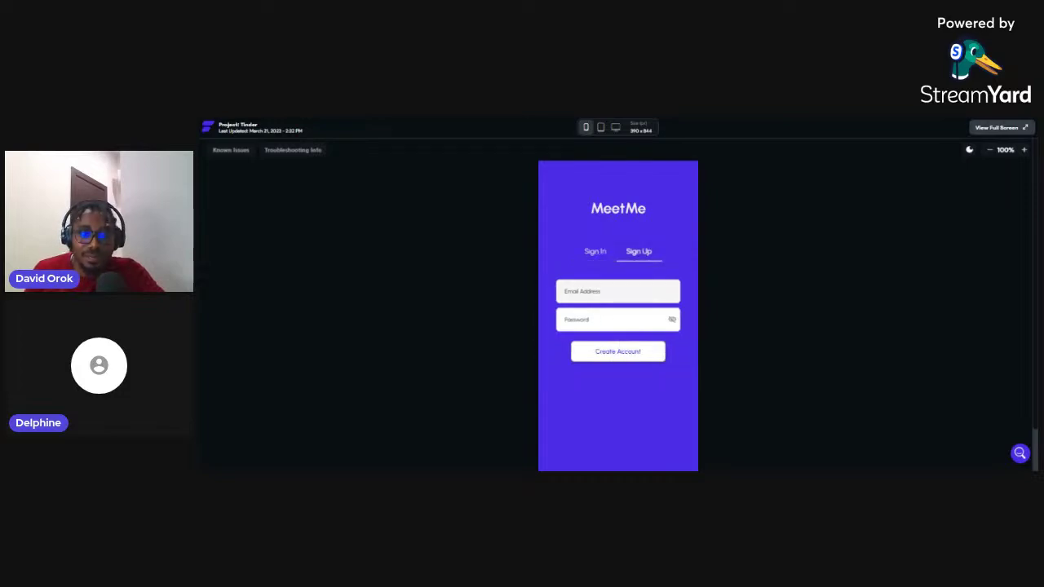
pyautogui.click(617, 292)
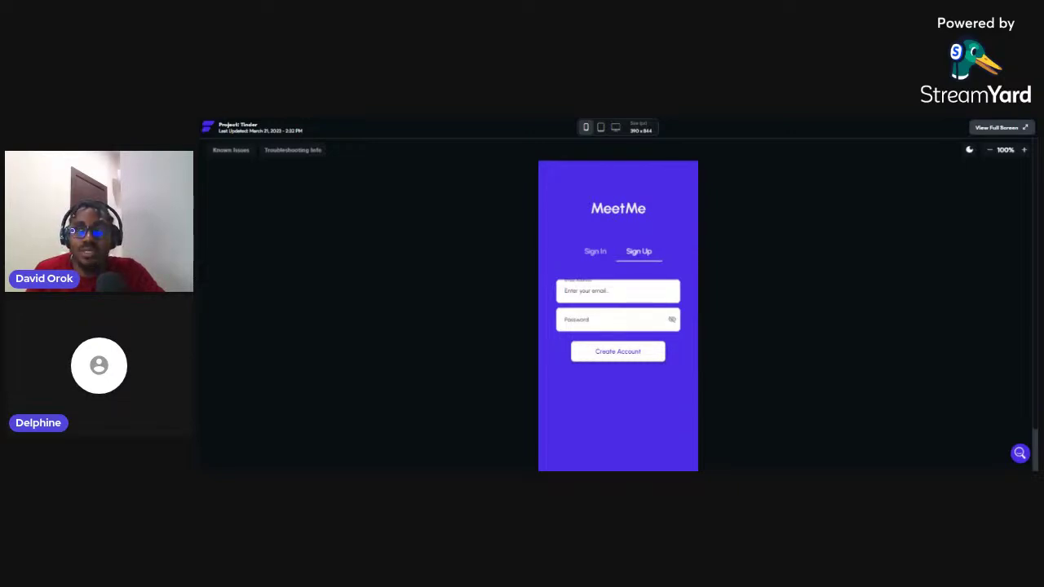
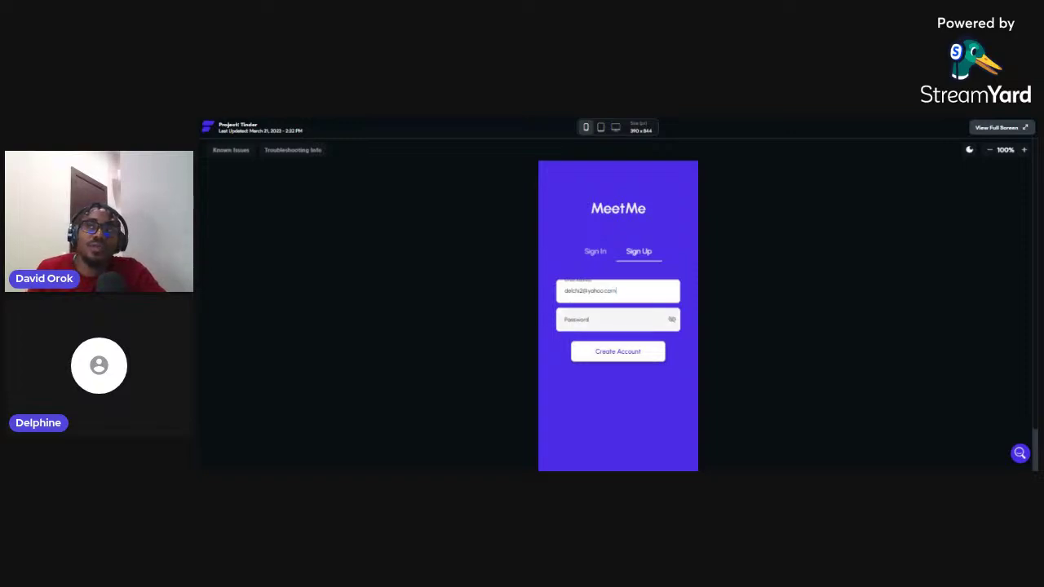
pyautogui.click(594, 320)
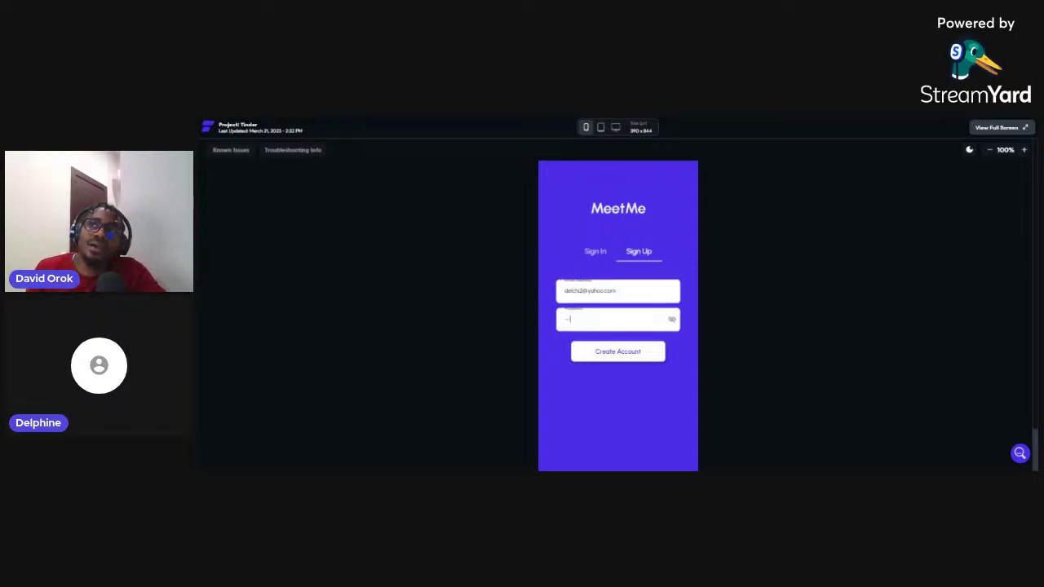
pyautogui.click(620, 361)
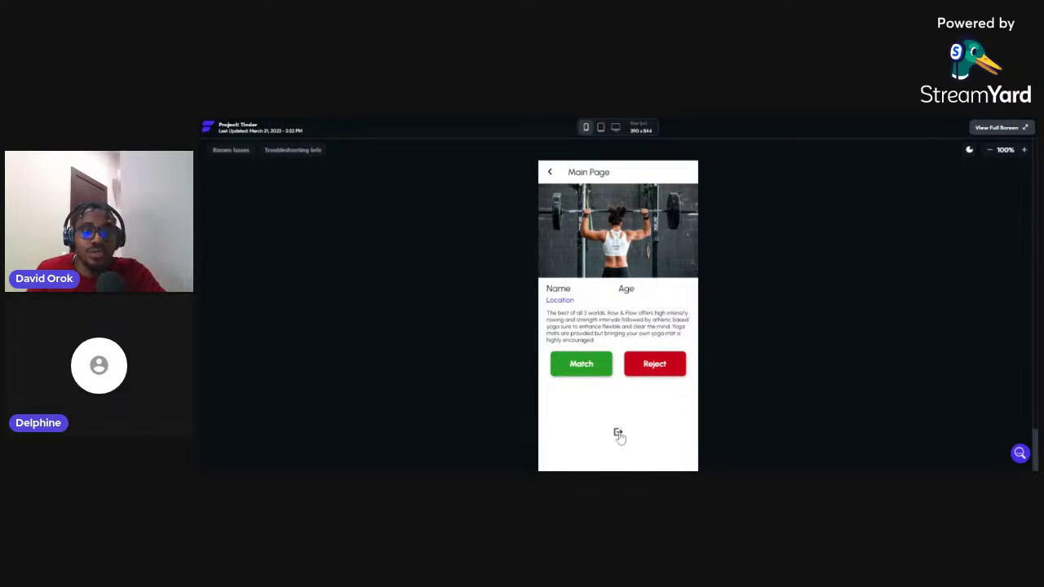
pyautogui.click(618, 435)
# Sign in on the Sign In tab with the new account's e-mail and password
pyautogui.click(592, 299)
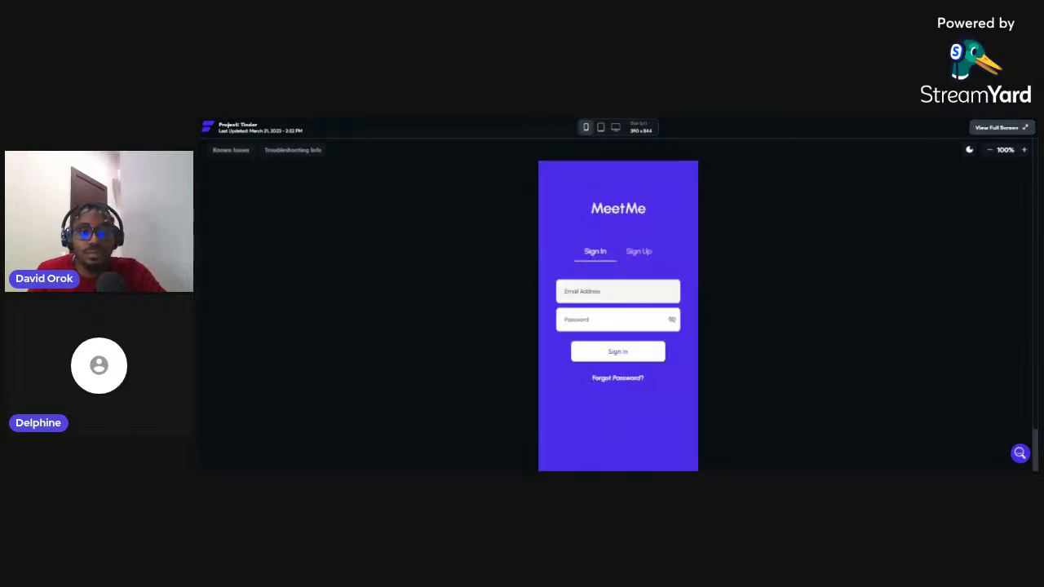
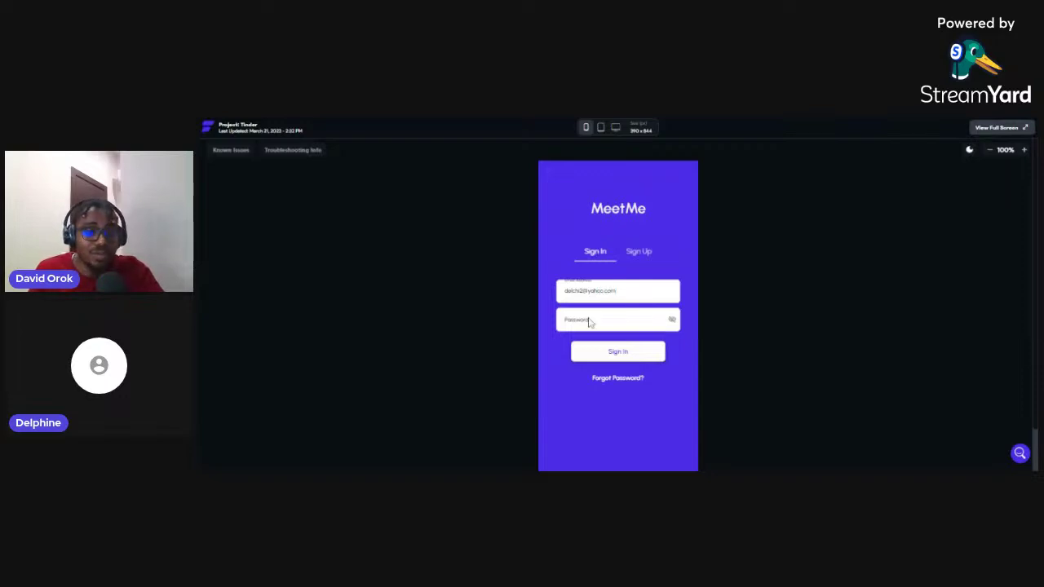
pyautogui.click(589, 320)
pyautogui.write('•')
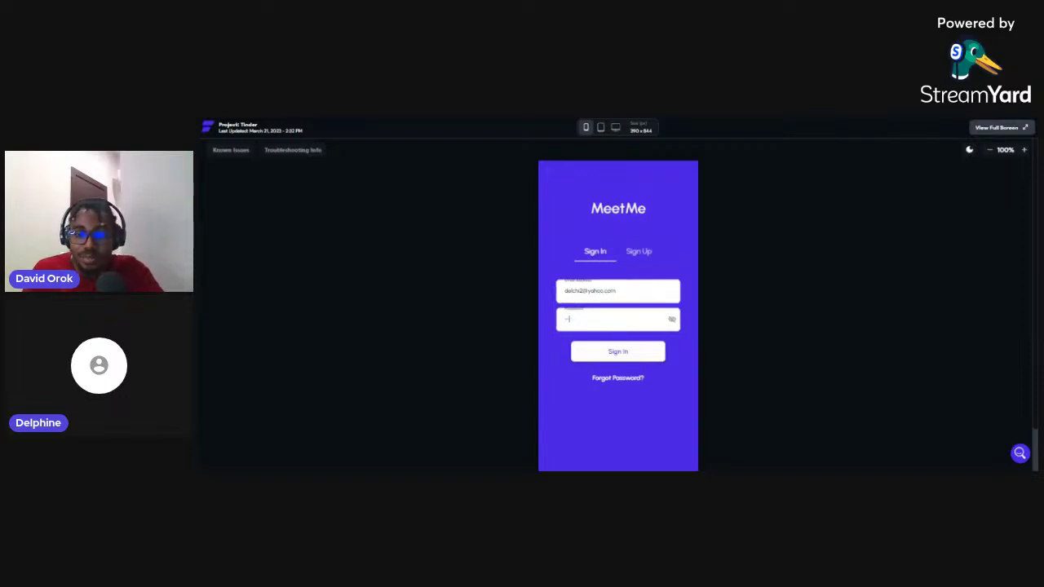
pyautogui.click(611, 353)
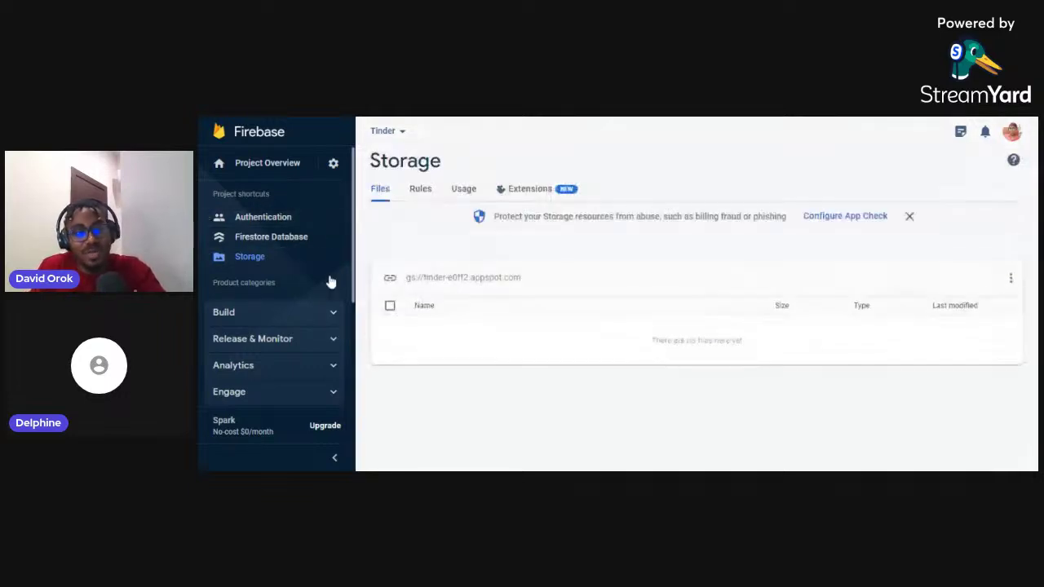
# Check the new user's document in Firestore's users collection, then show FlutterFlow's login Sign In tab
pyautogui.click(295, 242)
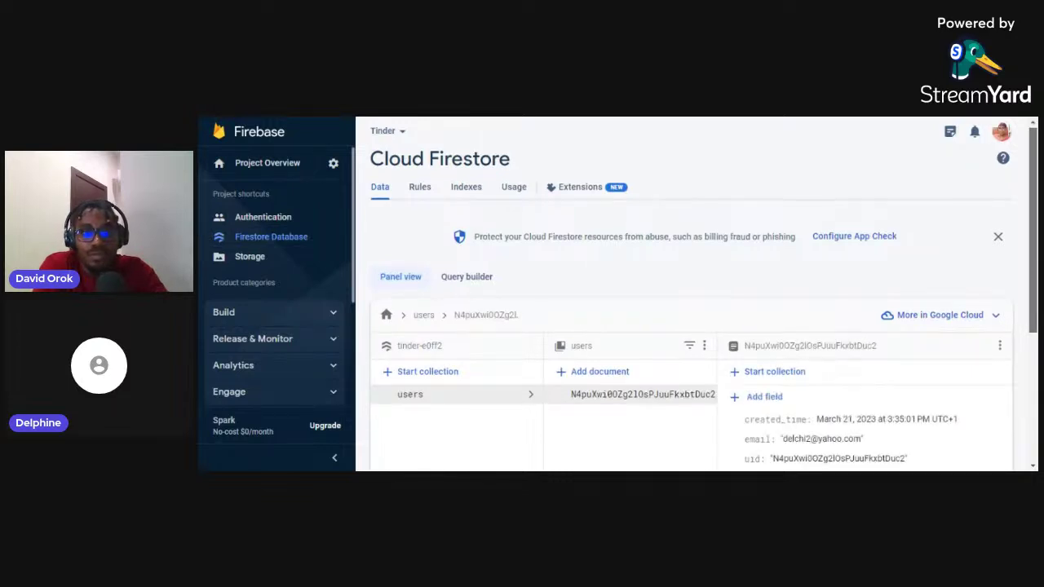
pyautogui.moveTo(1034, 272); pyautogui.dragTo(1035, 328)
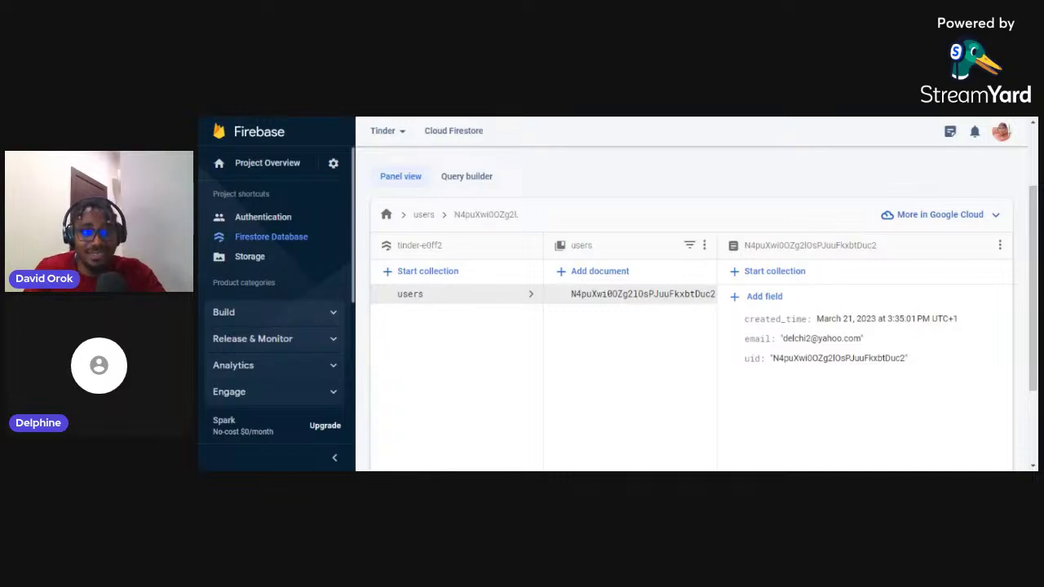
pyautogui.hotkey('ctrl', 'Tab')
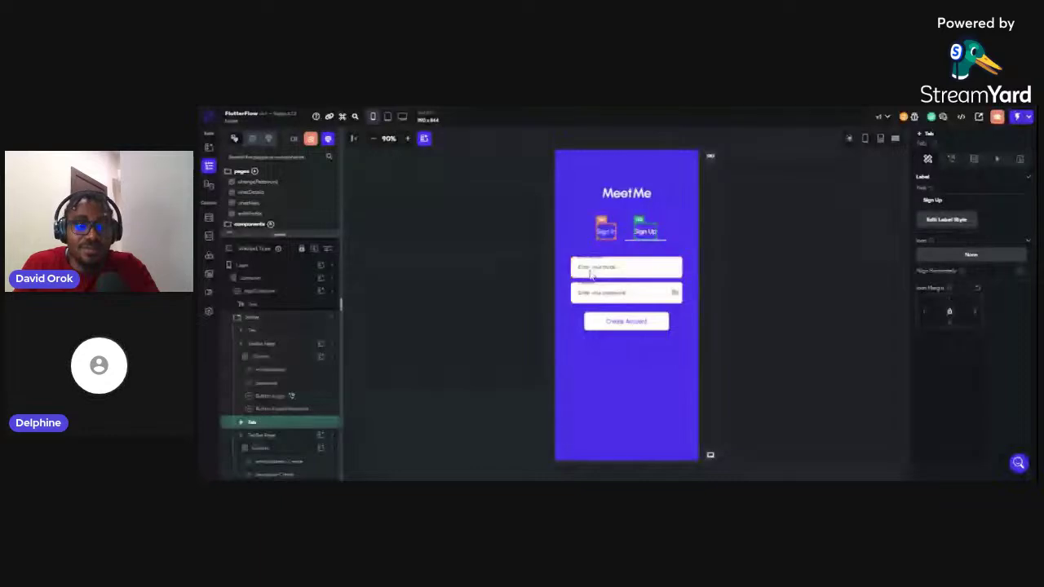
pyautogui.click(605, 231)
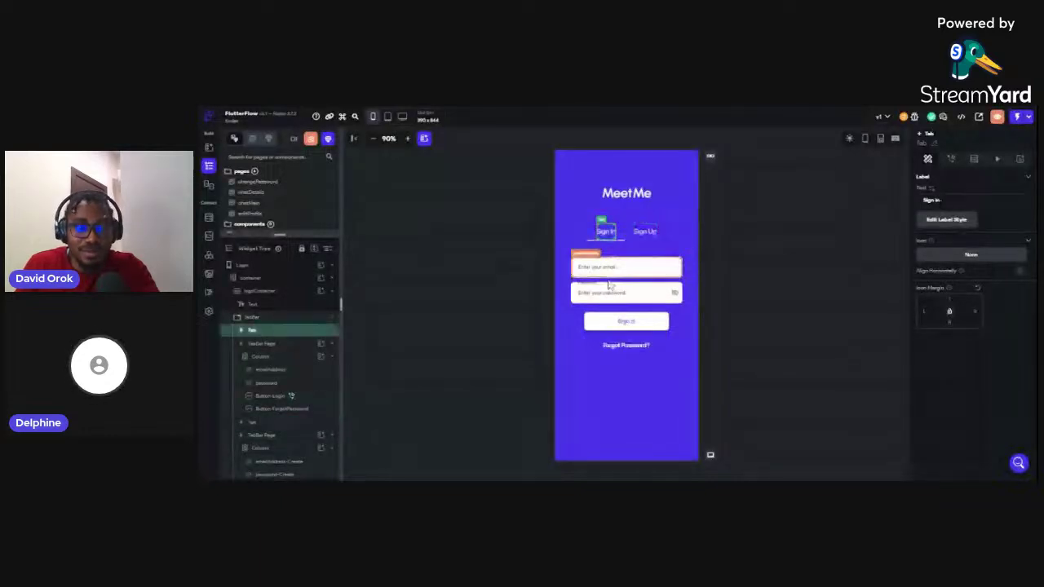
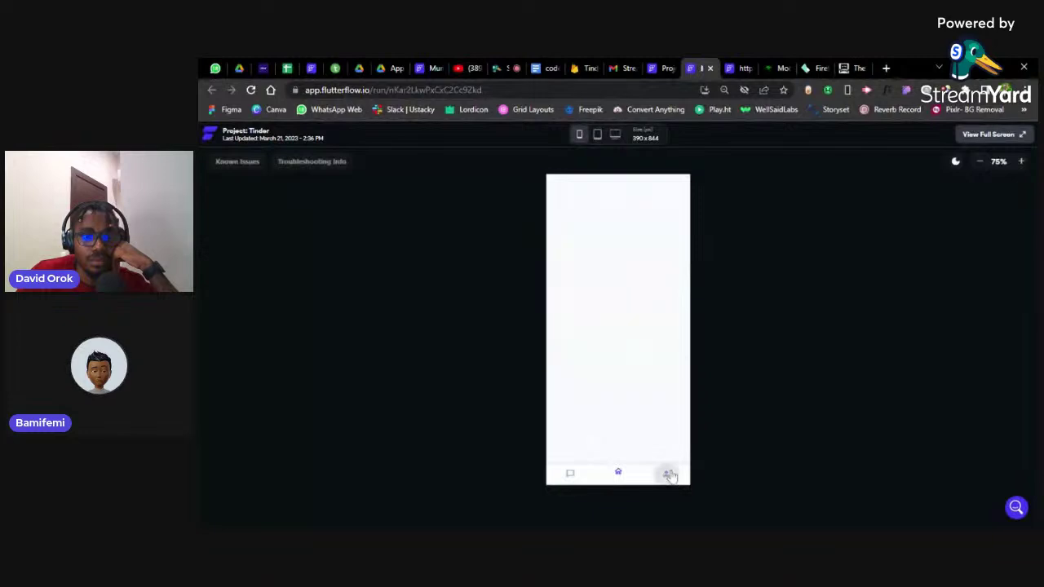
# Log out of the running Tinder app and sign back in with the account's e-mail and password
pyautogui.click(616, 437)
pyautogui.click(617, 287)
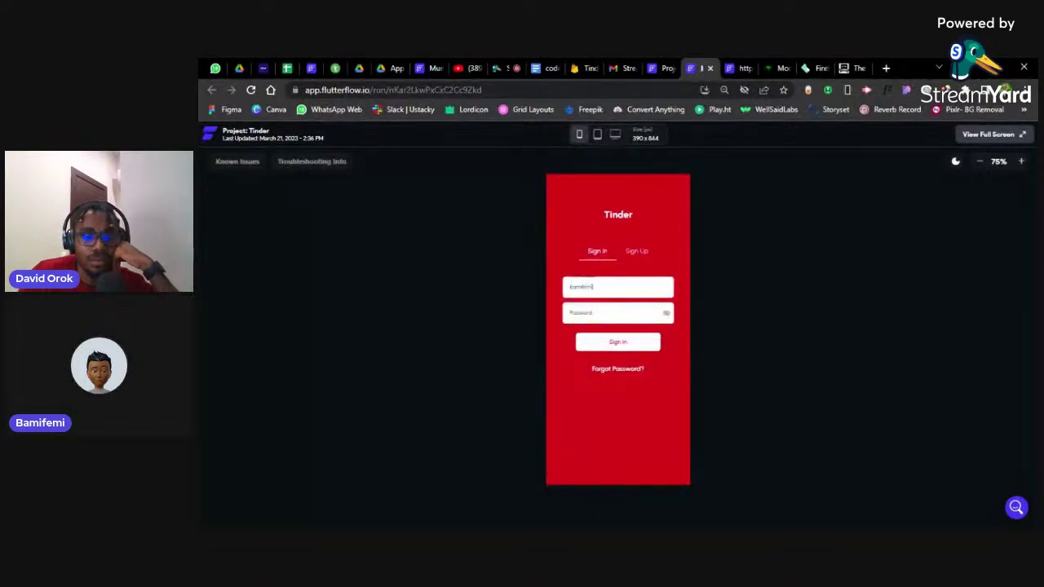
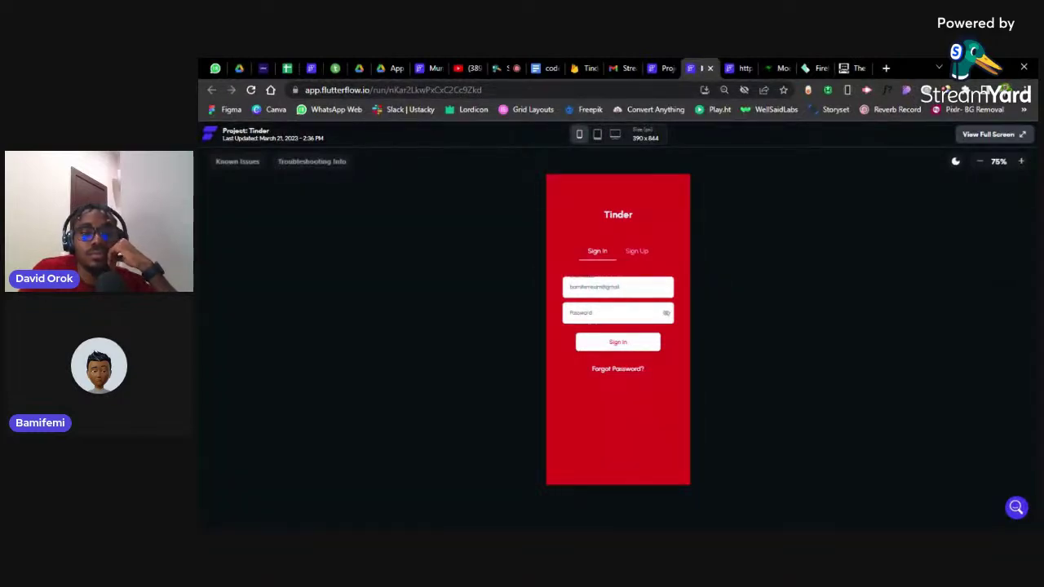
pyautogui.press('Tab')
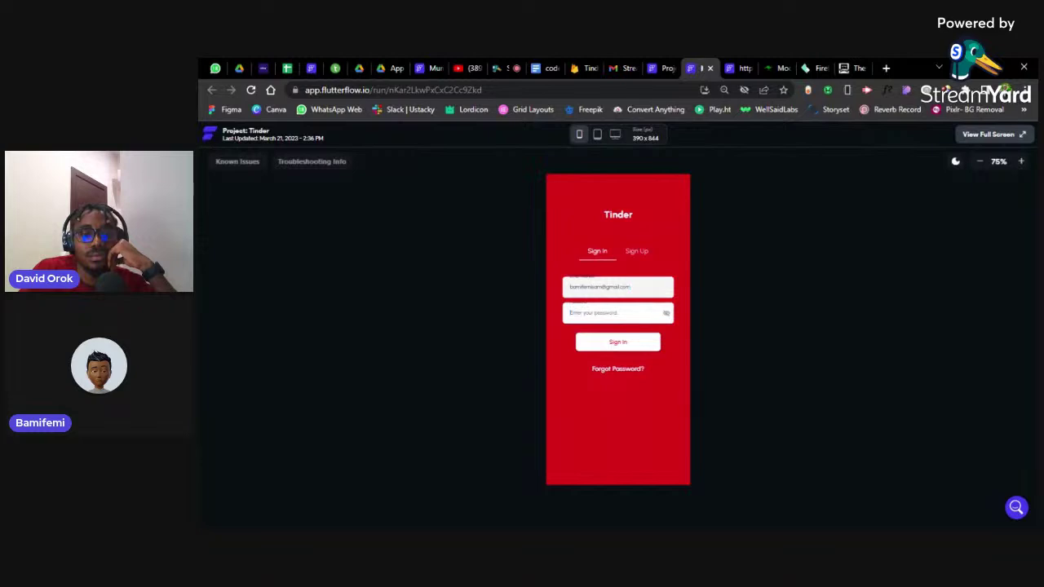
pyautogui.write('•••')
pyautogui.click(600, 347)
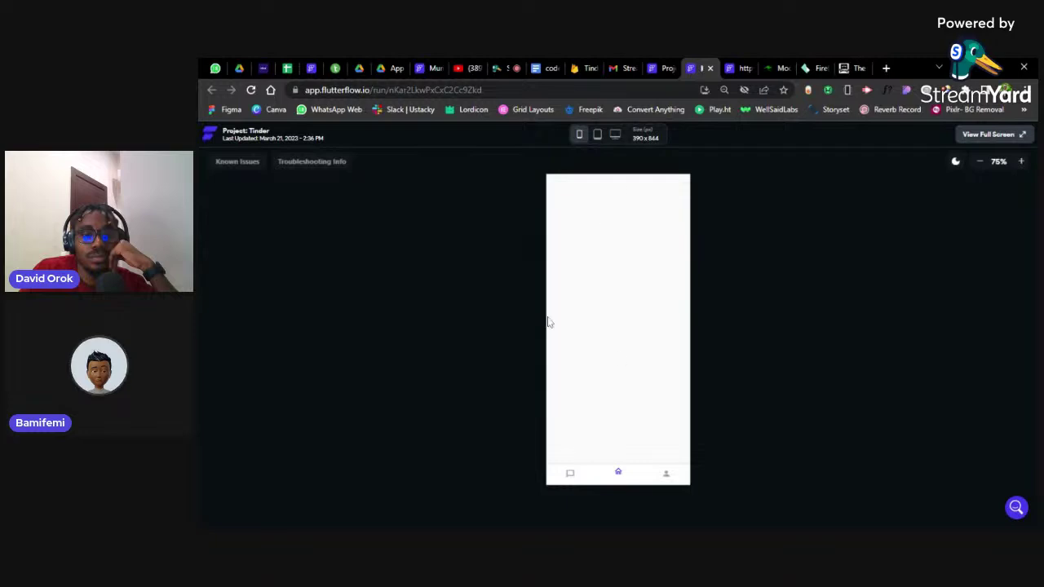
# Open mainPage in the editor and compare it with the run-mode preview of the app
pyautogui.click(663, 68)
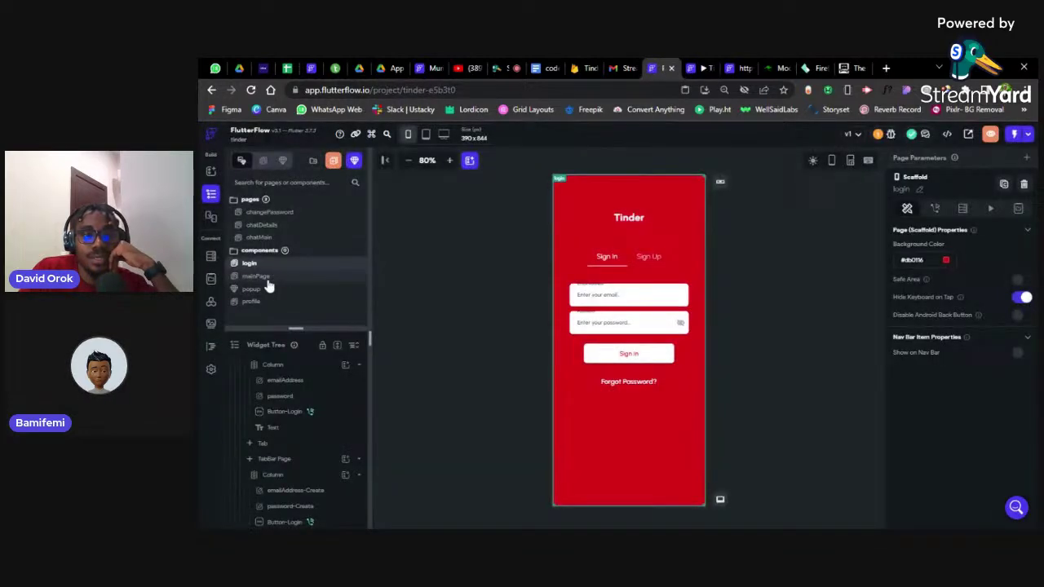
pyautogui.click(266, 277)
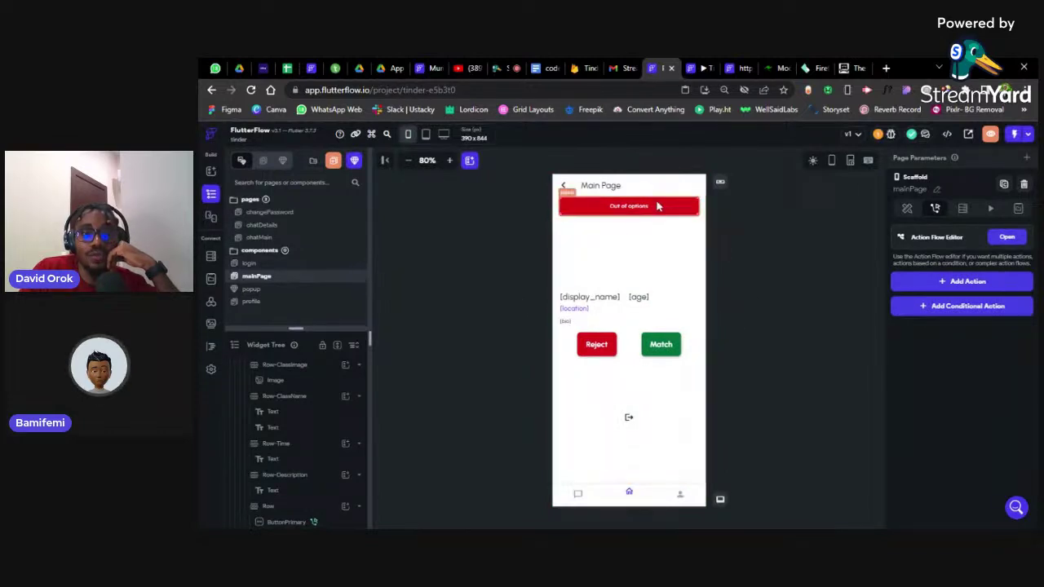
pyautogui.click(698, 67)
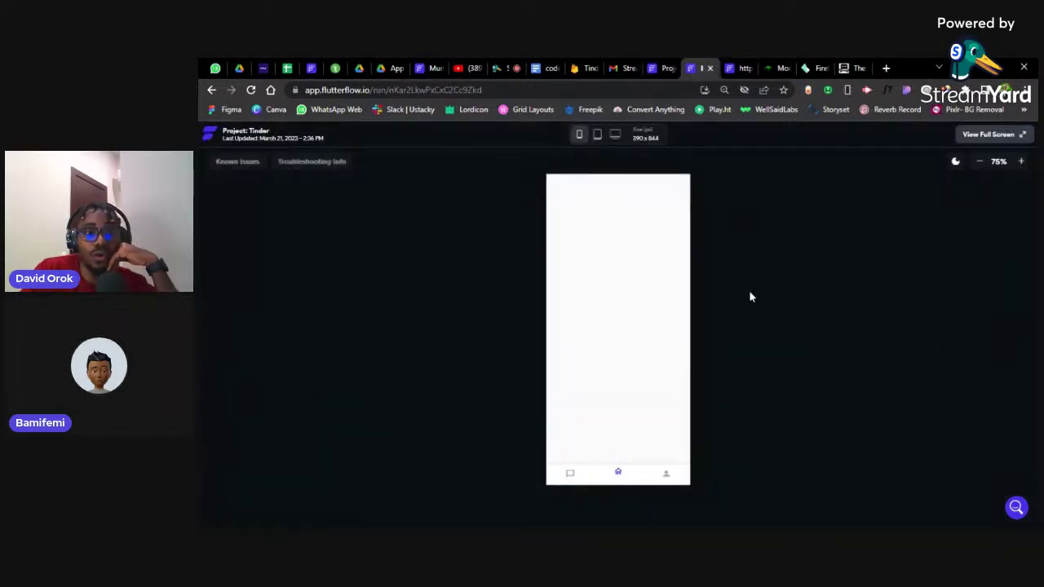
pyautogui.click(662, 64)
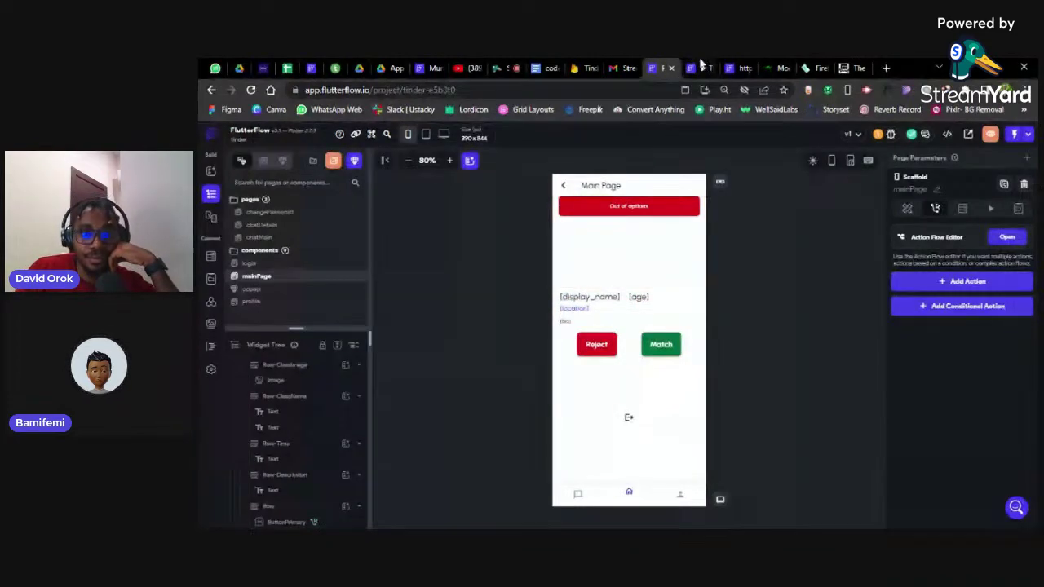
pyautogui.click(700, 67)
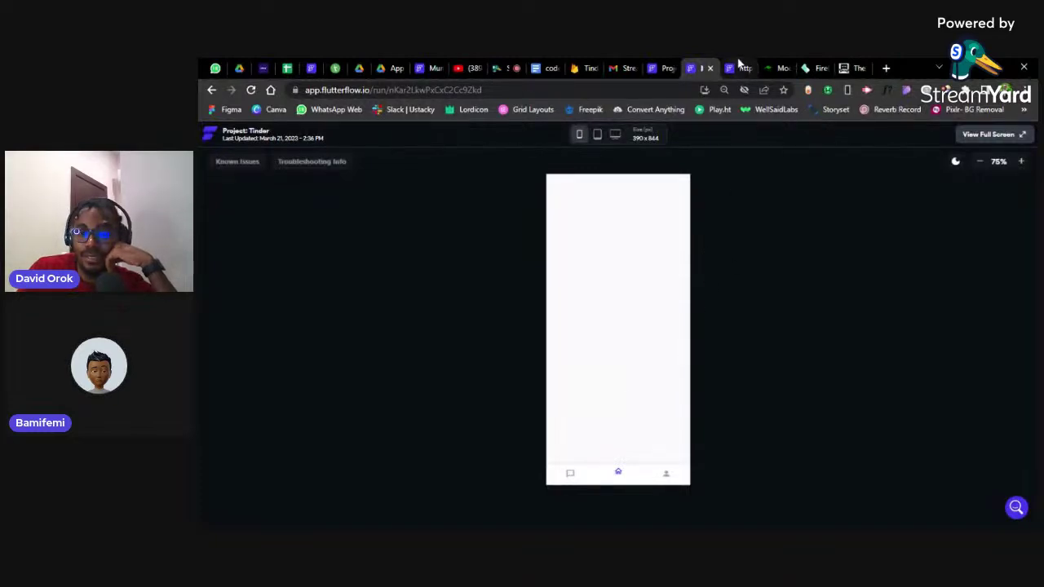
pyautogui.click(738, 65)
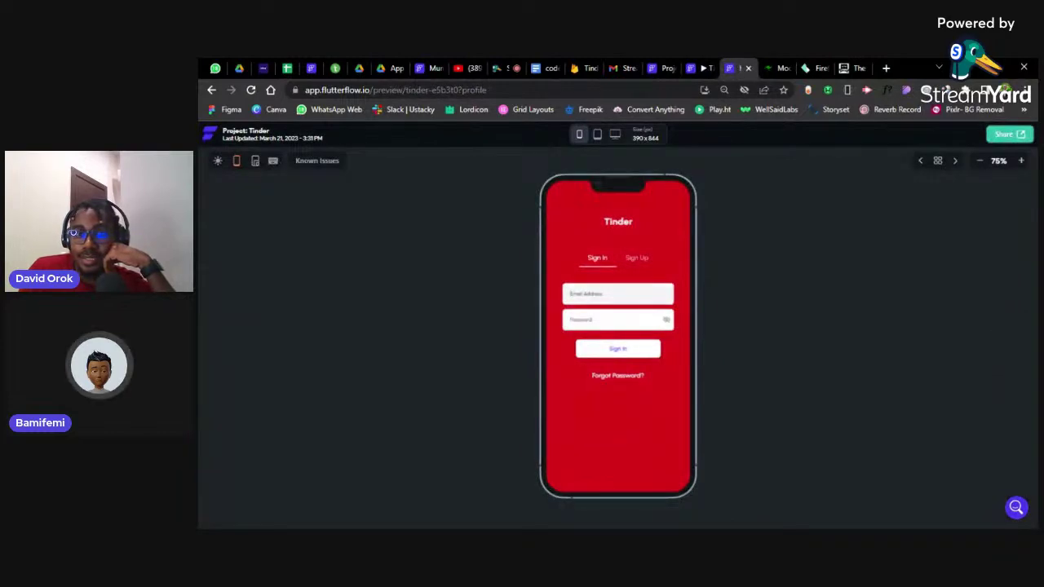
pyautogui.click(695, 67)
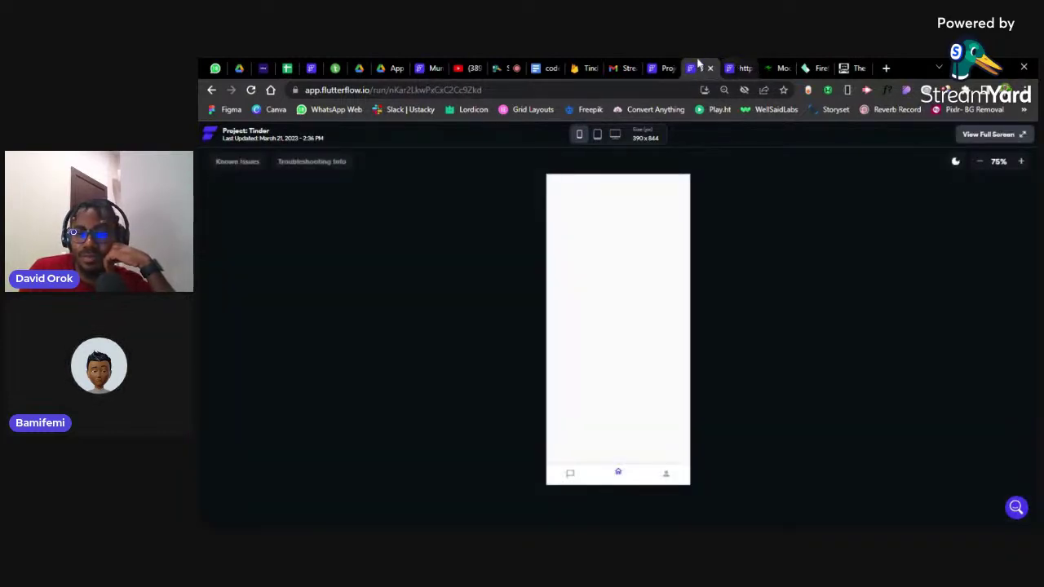
pyautogui.click(659, 65)
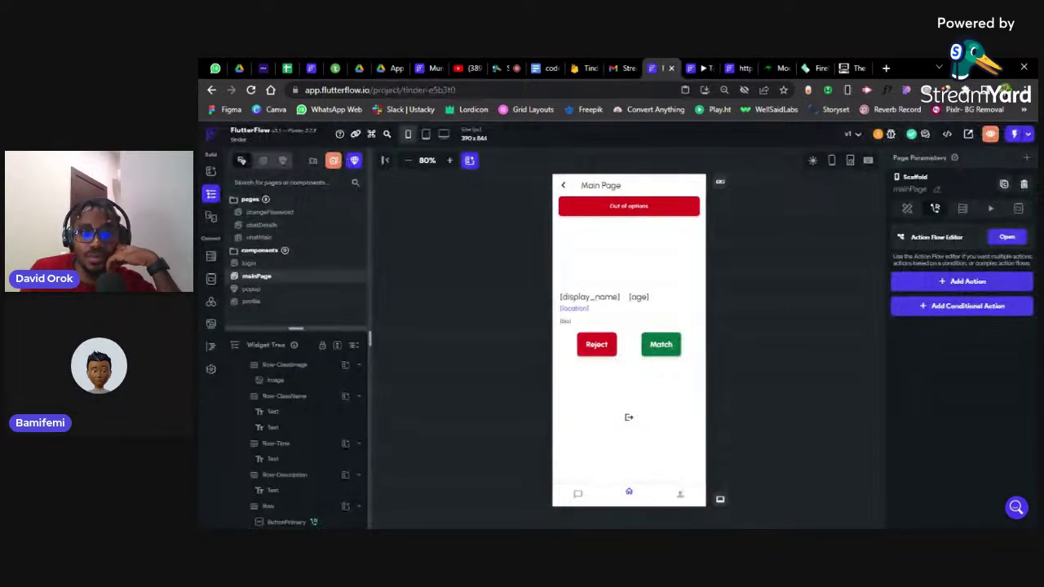
pyautogui.click(703, 66)
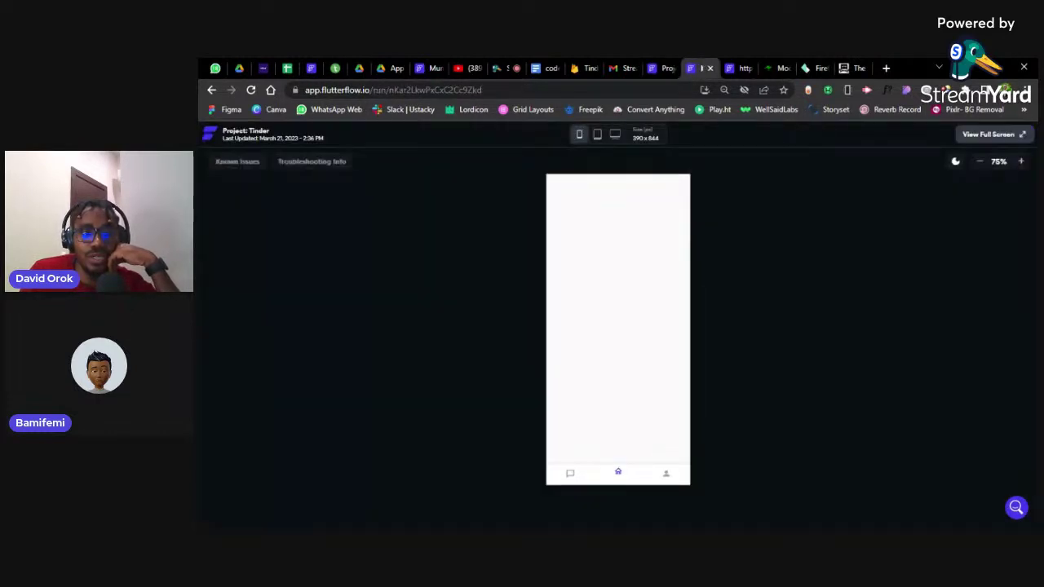
pyautogui.click(669, 66)
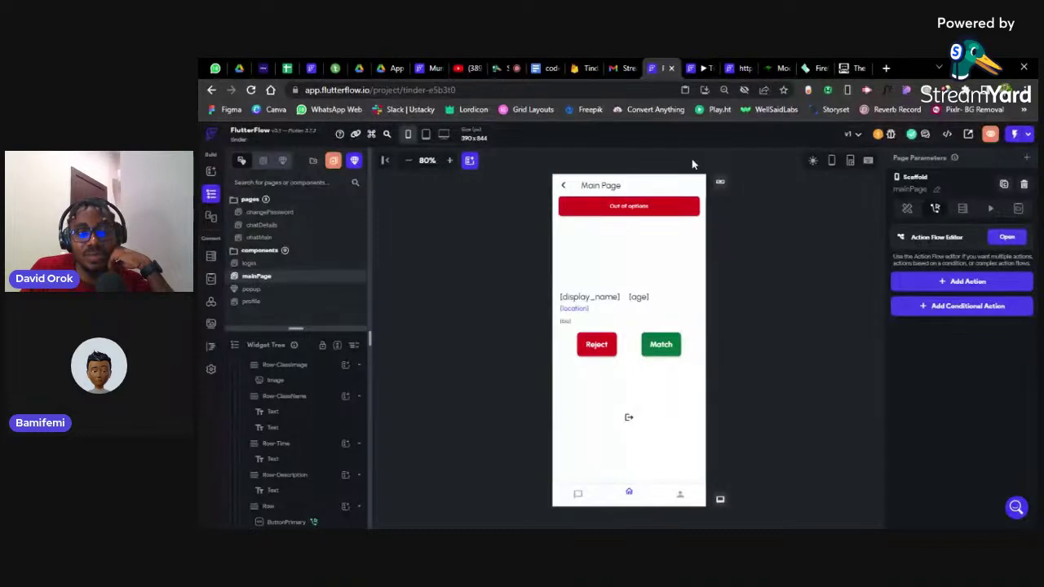
# Compare the fields of several Firestore users documents, then bring up the StreamYard studio
pyautogui.hotkey('ctrl', 'shift', 'Tab')
pyautogui.hotkey('ctrl', 'shift', 'Tab')
pyautogui.hotkey('ctrl', 'shift', 'Tab')
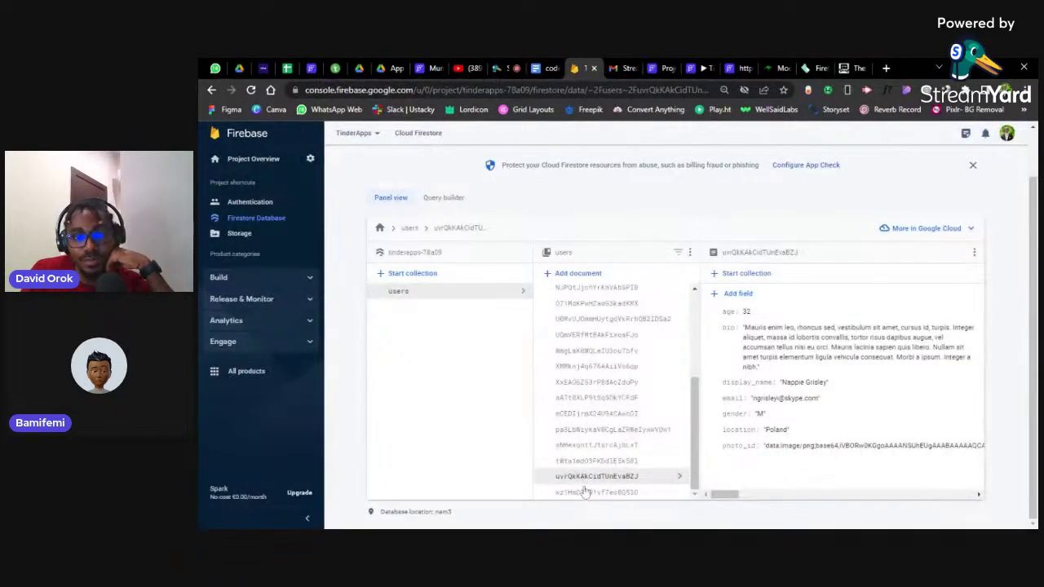
pyautogui.click(612, 462)
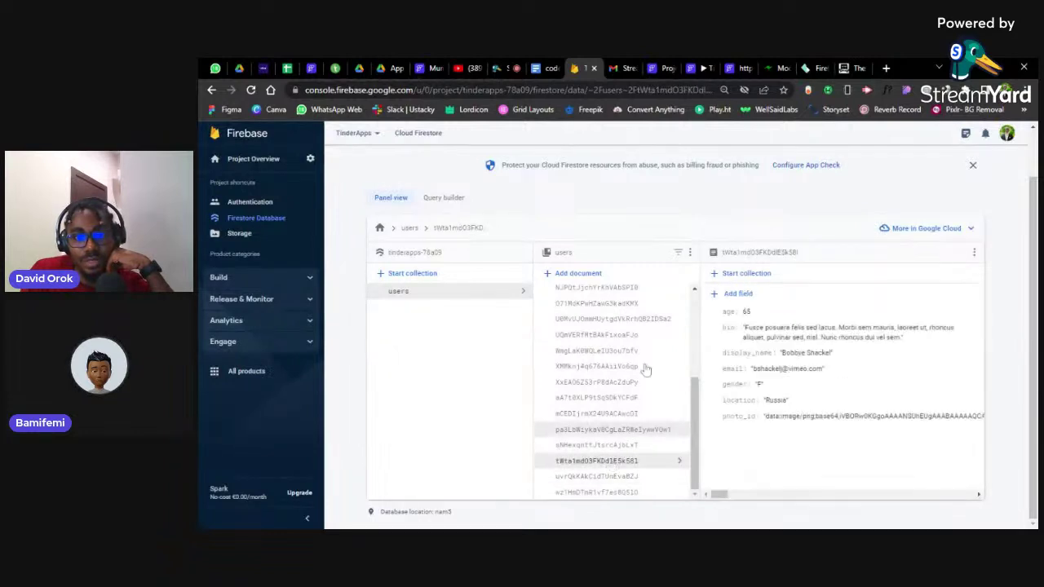
pyautogui.scroll(3, 603, 326)
pyautogui.click(598, 321)
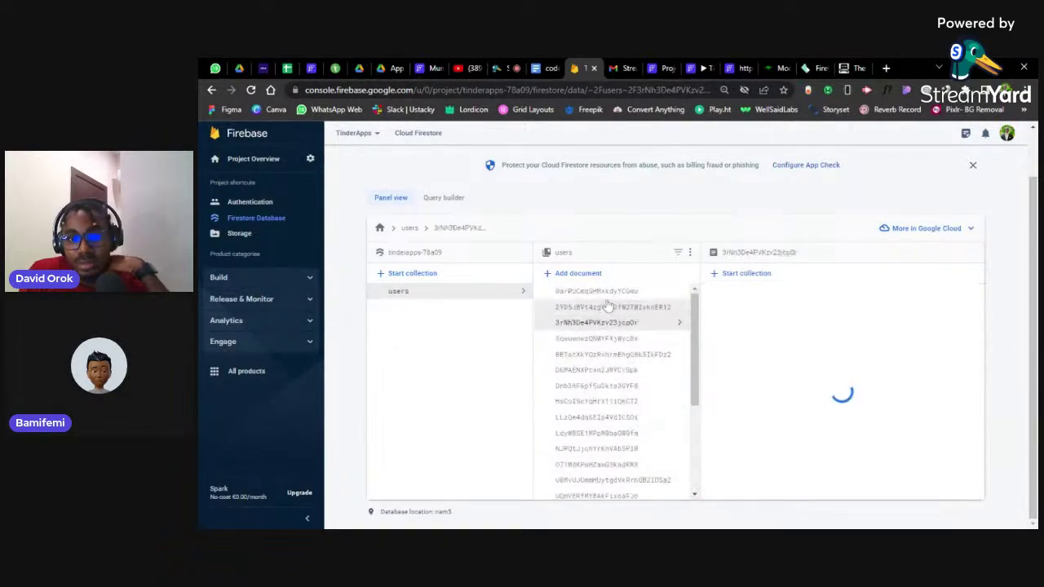
pyautogui.click(608, 306)
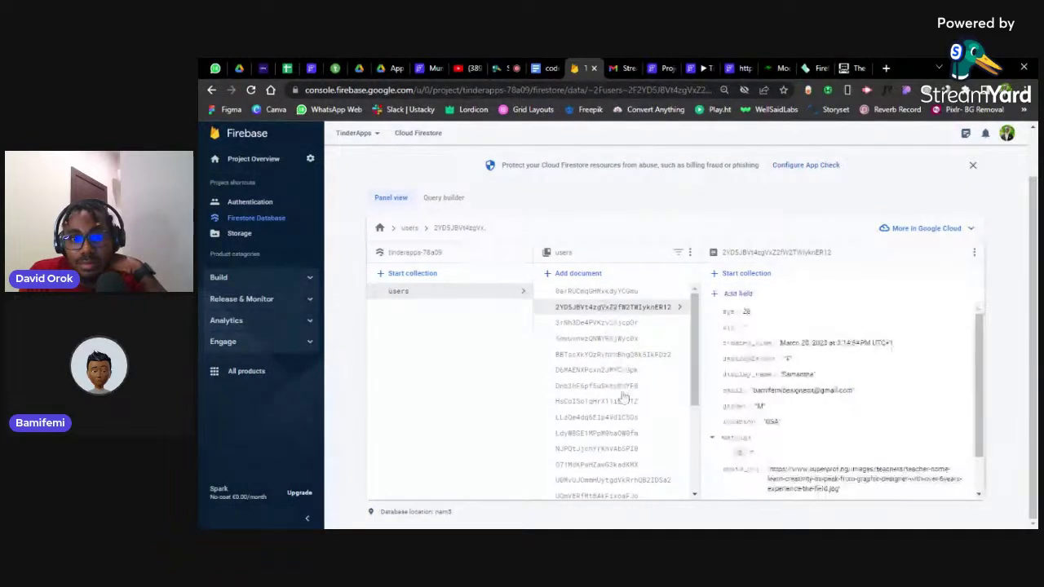
pyautogui.click(596, 324)
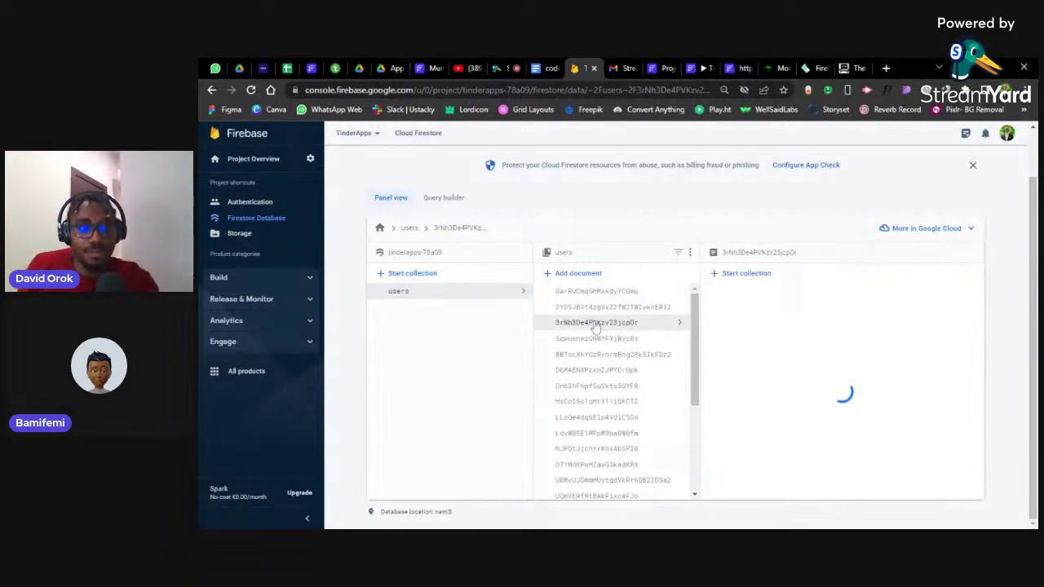
pyautogui.click(497, 68)
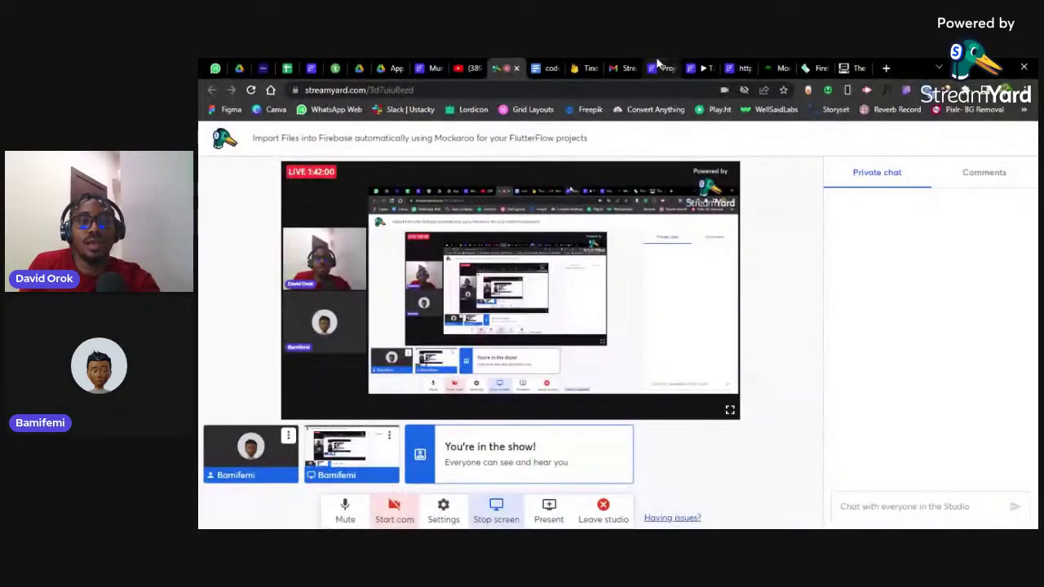
# Return from StreamYard to the Firestore user document with age 24, London and a matches array
pyautogui.click(660, 67)
pyautogui.click(582, 67)
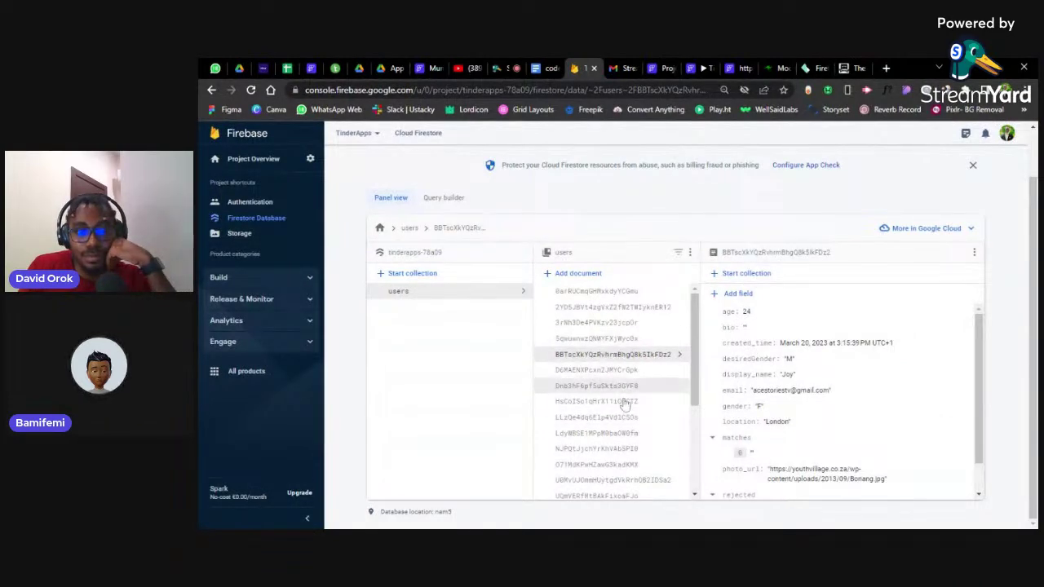
# Inspect several user documents' matches and rejected arrays, then return to the FlutterFlow mainPage editor
pyautogui.click(617, 341)
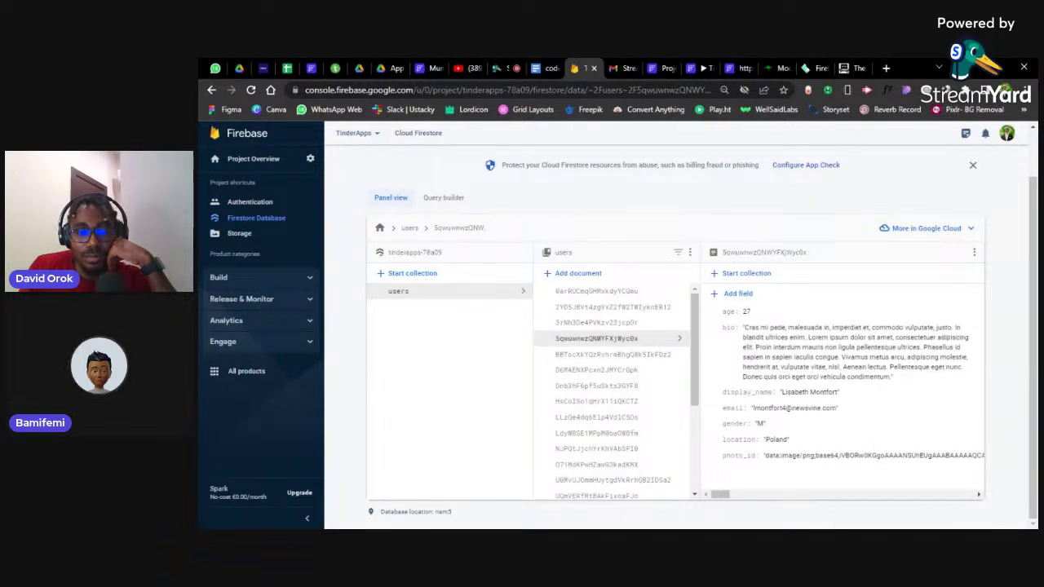
pyautogui.click(600, 370)
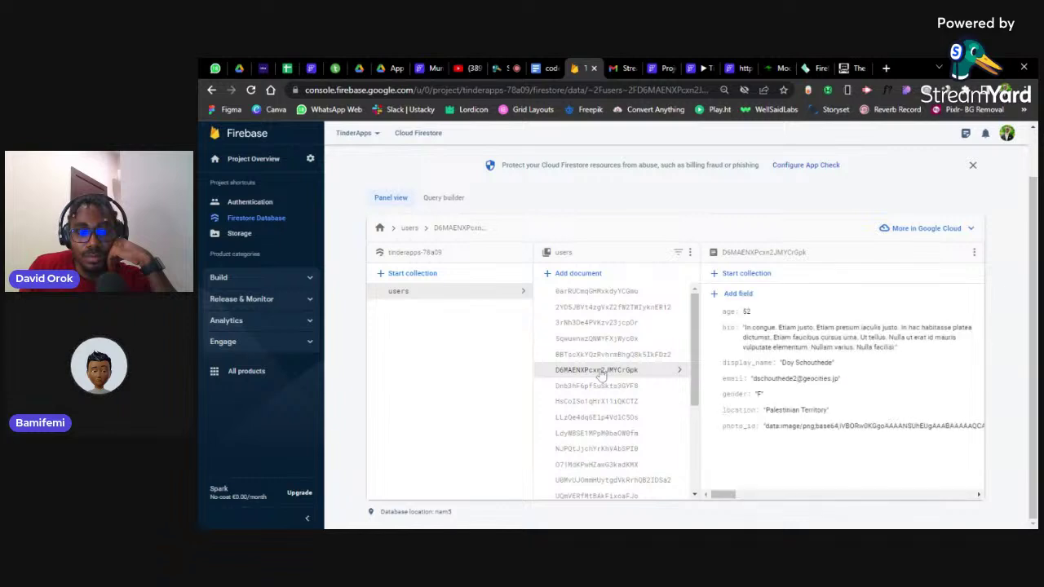
pyautogui.click(591, 390)
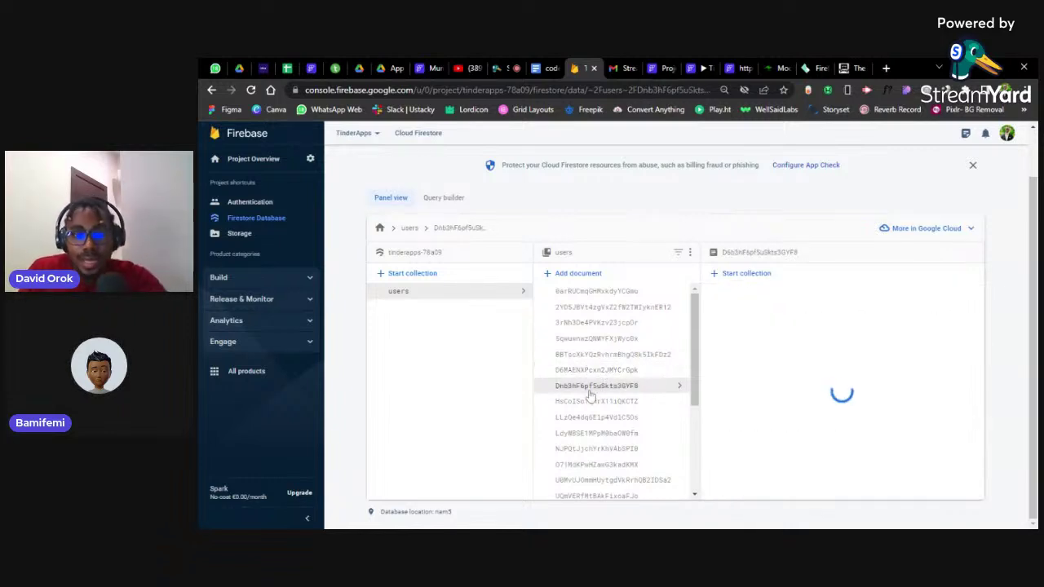
pyautogui.scroll(-1, 591, 394)
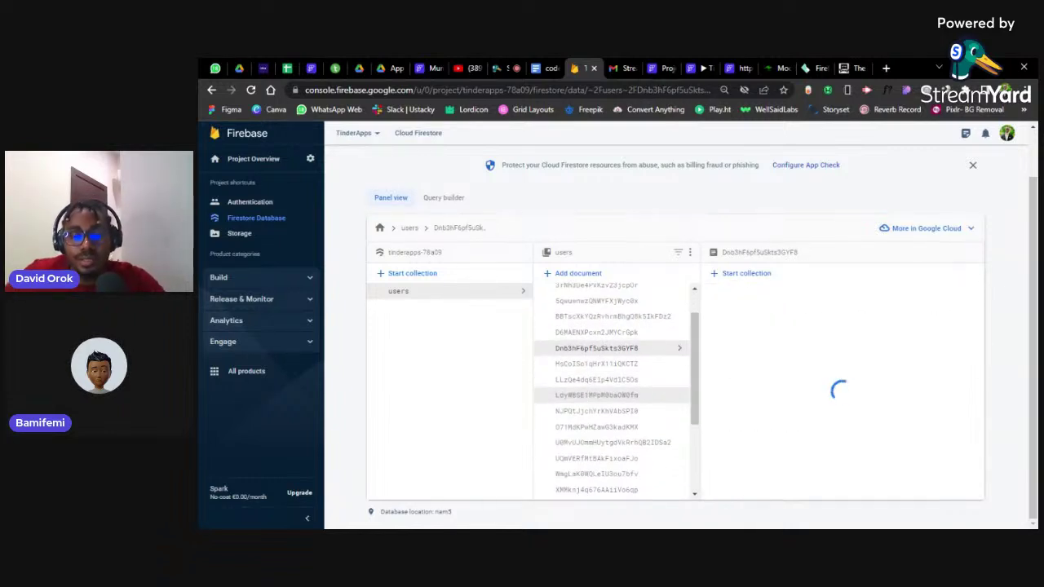
pyautogui.scroll(-1, 642, 359)
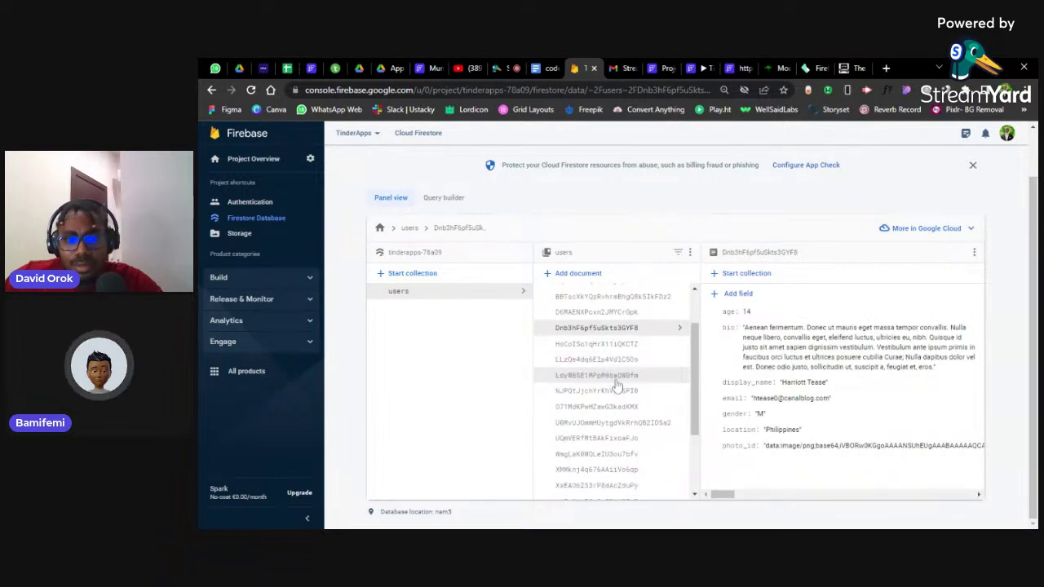
pyautogui.scroll(-3, 622, 367)
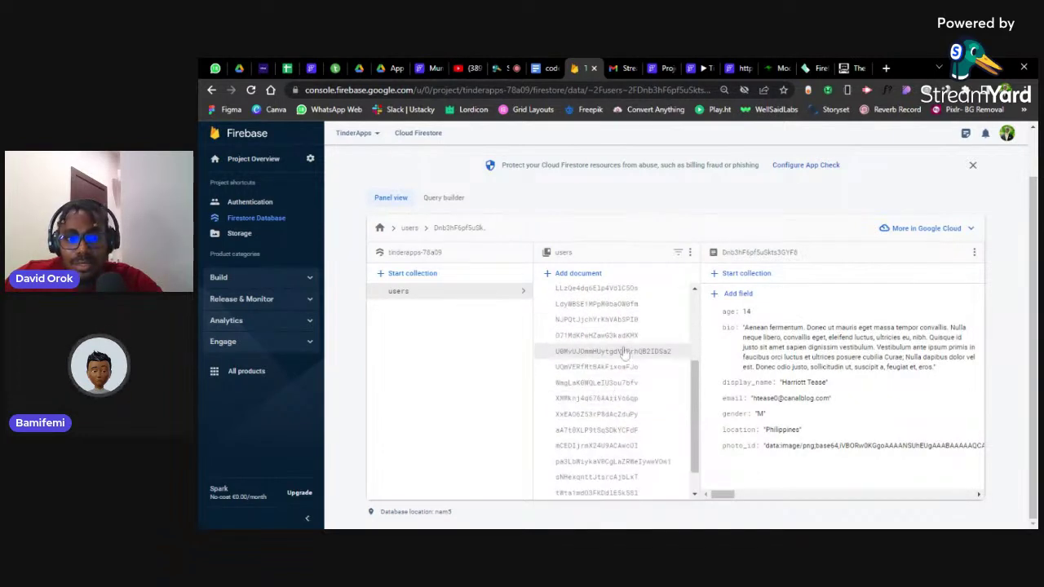
pyautogui.click(619, 350)
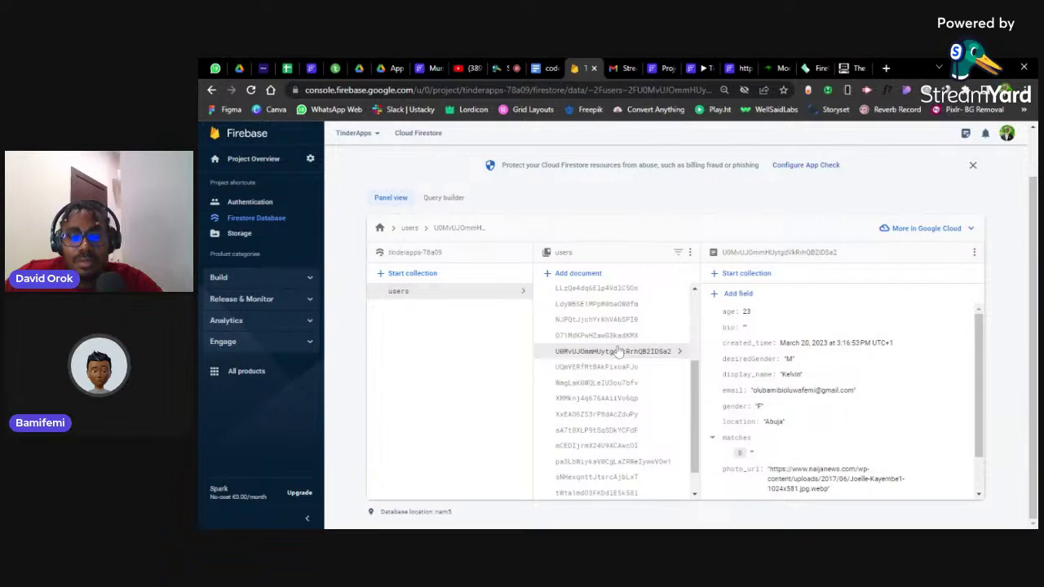
pyautogui.scroll(-1, 620, 350)
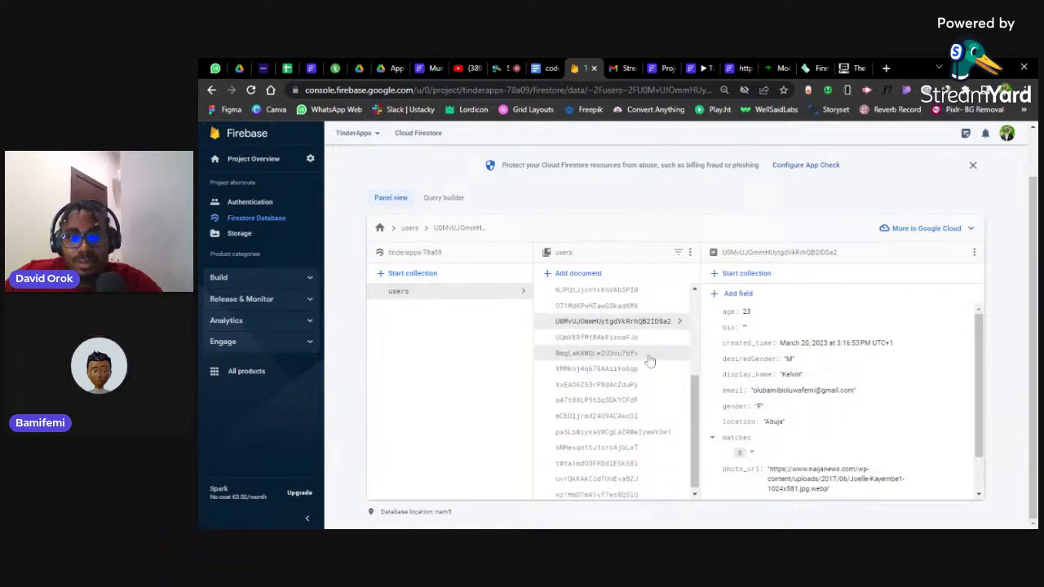
pyautogui.click(625, 432)
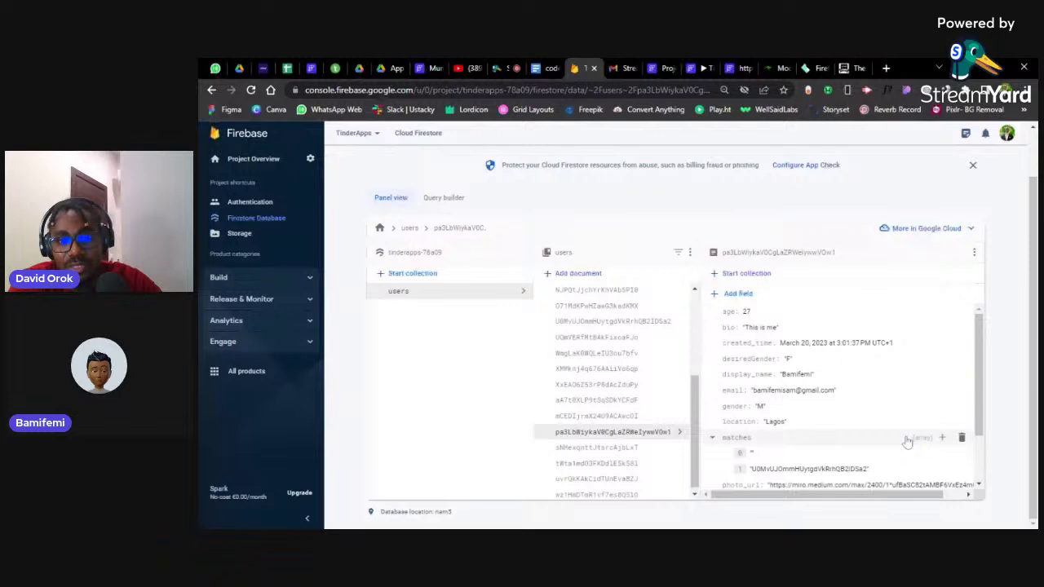
pyautogui.scroll(-2, 907, 442)
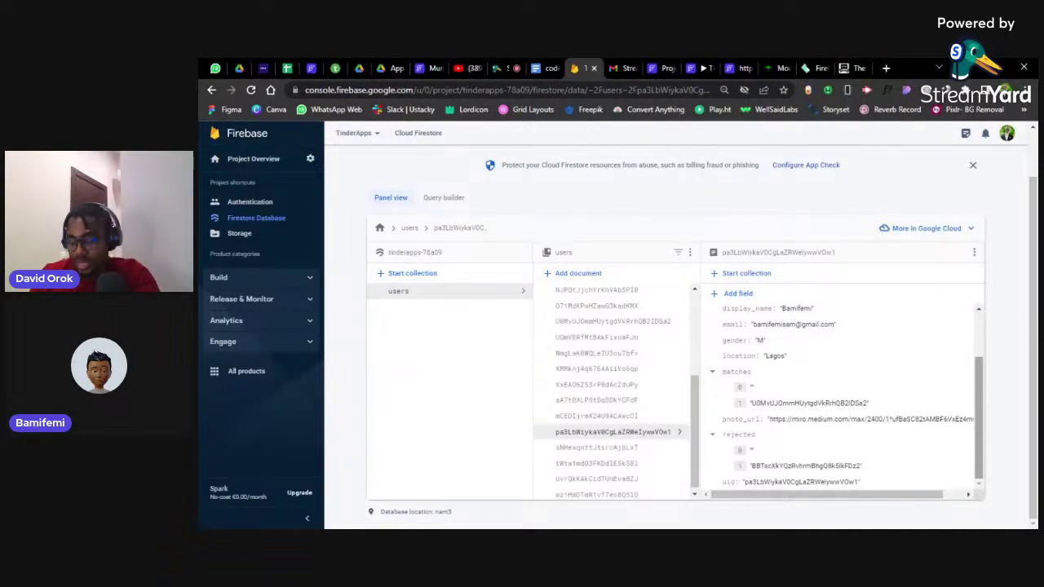
pyautogui.click(671, 66)
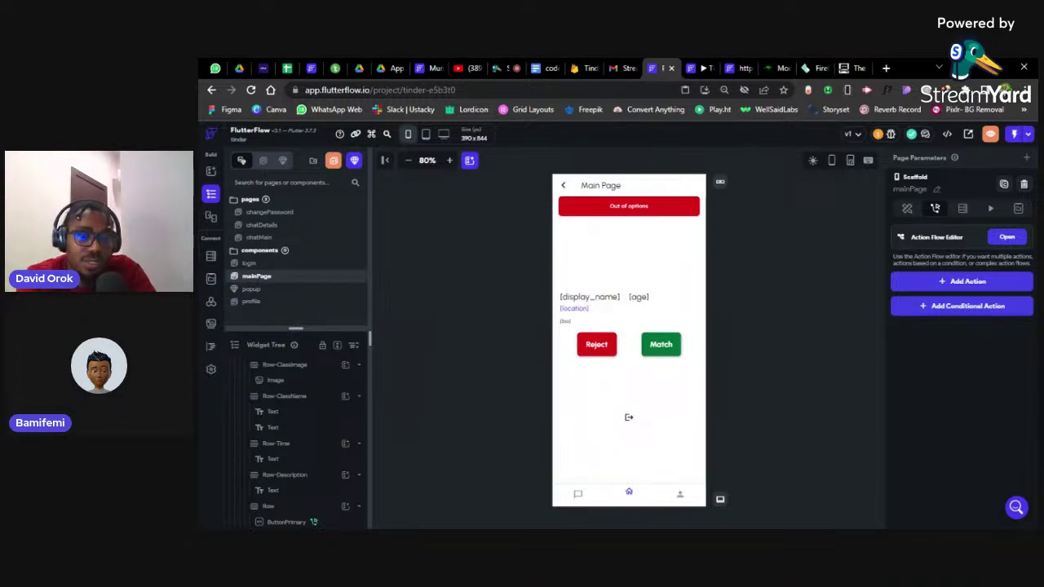
pyautogui.click(677, 219)
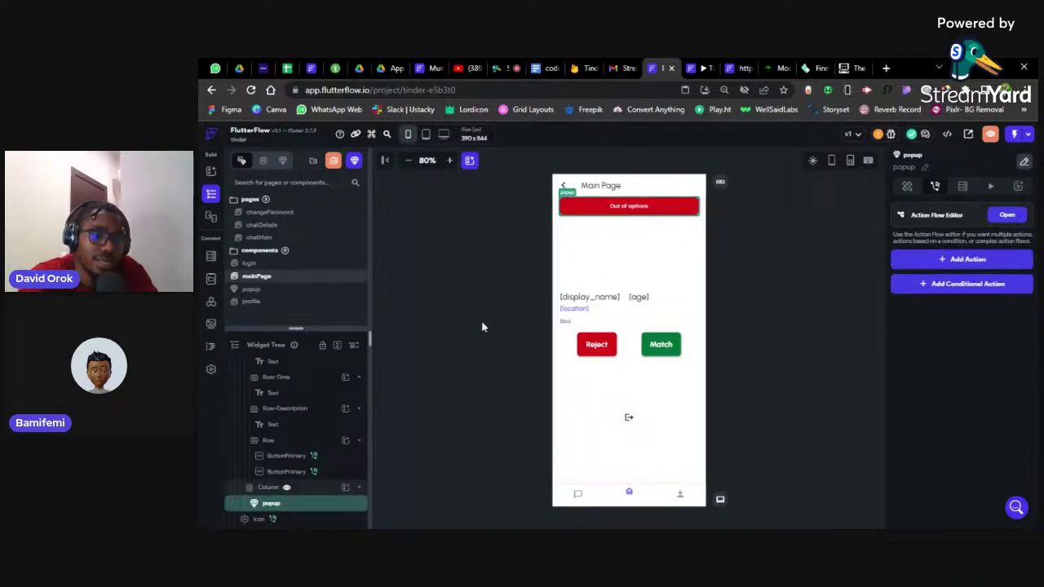
pyautogui.click(270, 489)
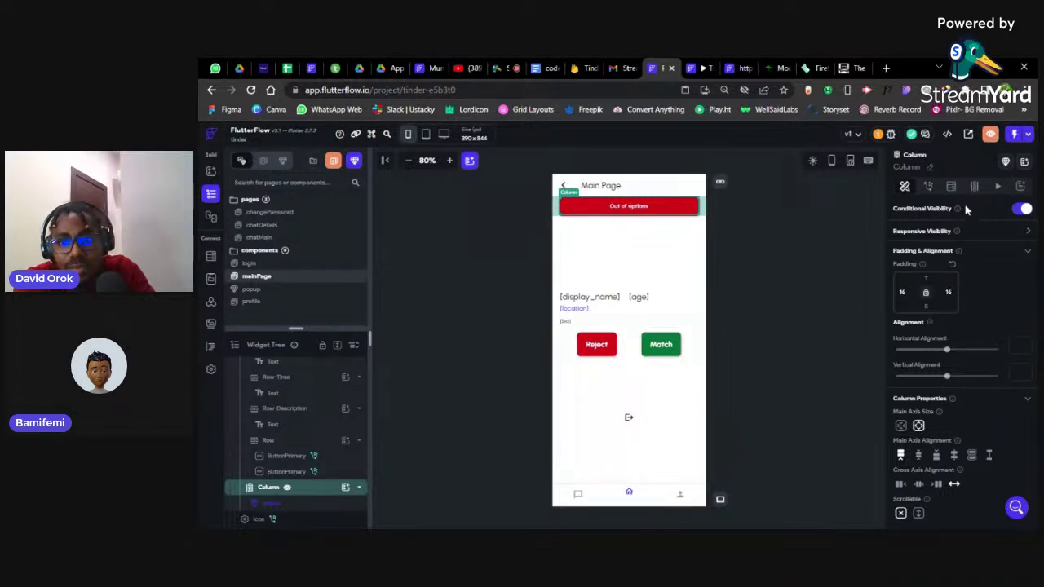
pyautogui.moveTo(958, 211)
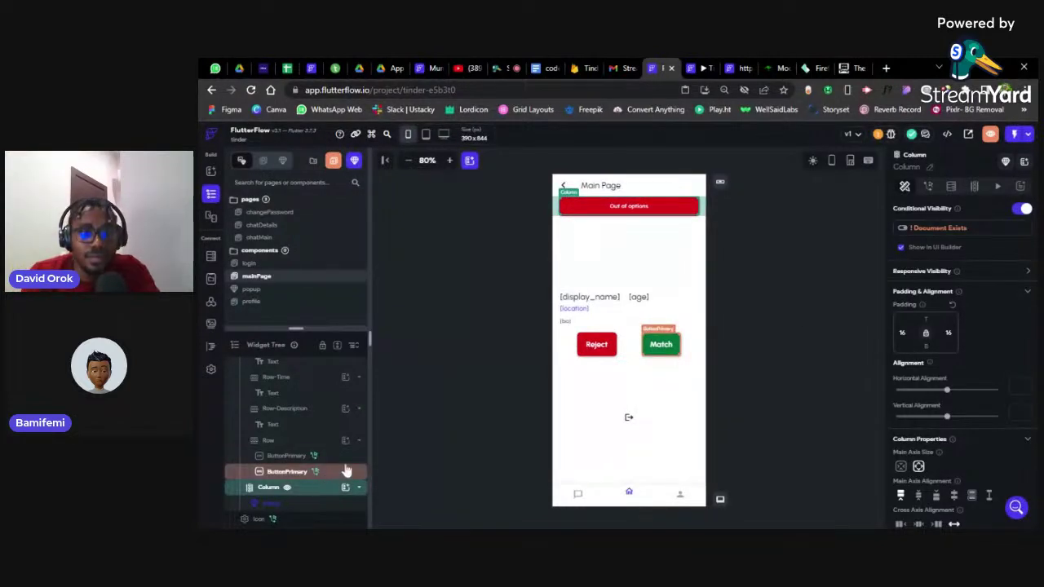
pyautogui.scroll(2, 342, 473)
pyautogui.scroll(7, 351, 467)
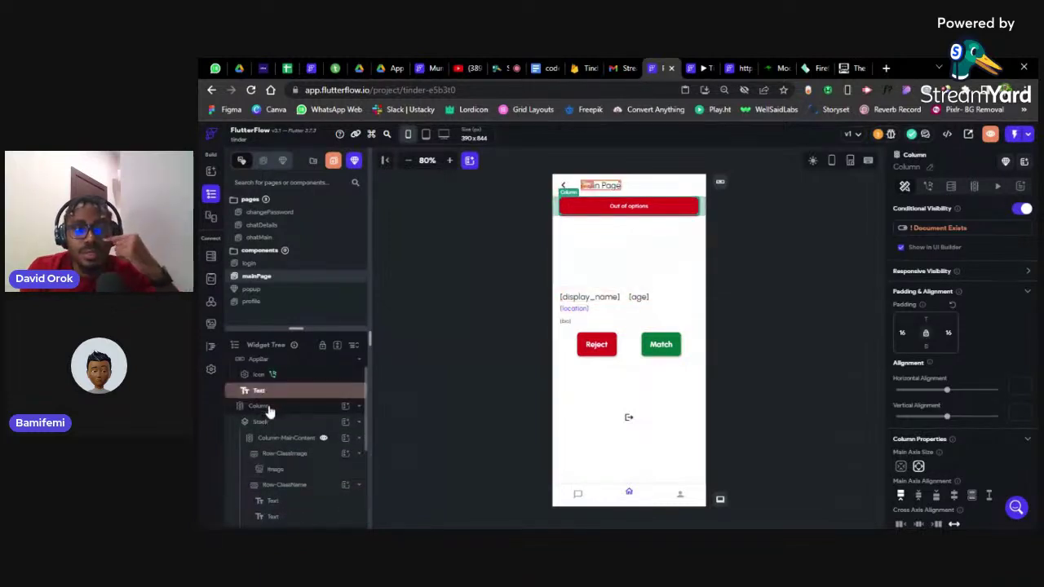
pyautogui.scroll(1, 270, 412)
pyautogui.click(259, 407)
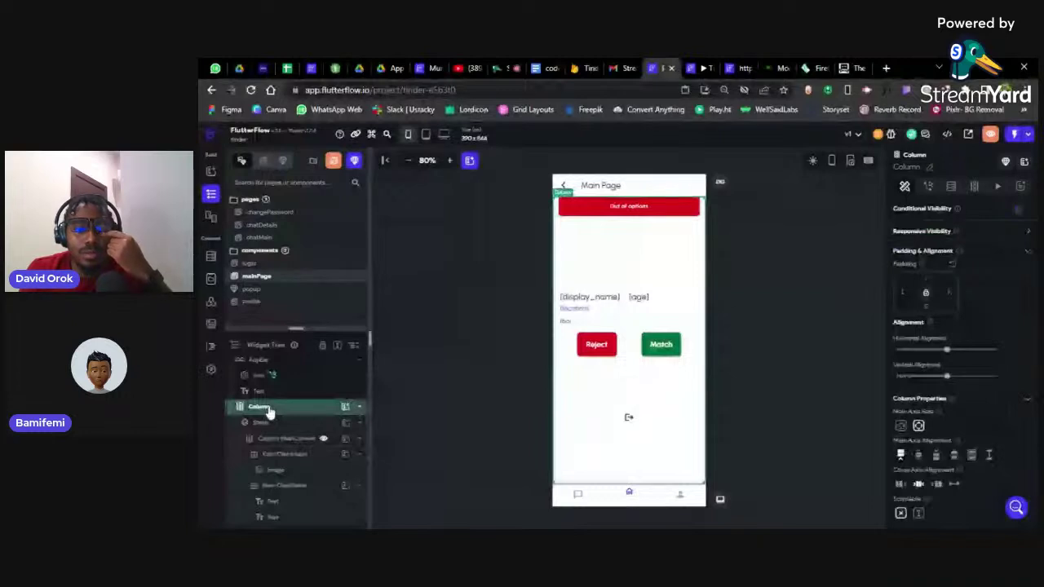
pyautogui.scroll(1, 322, 433)
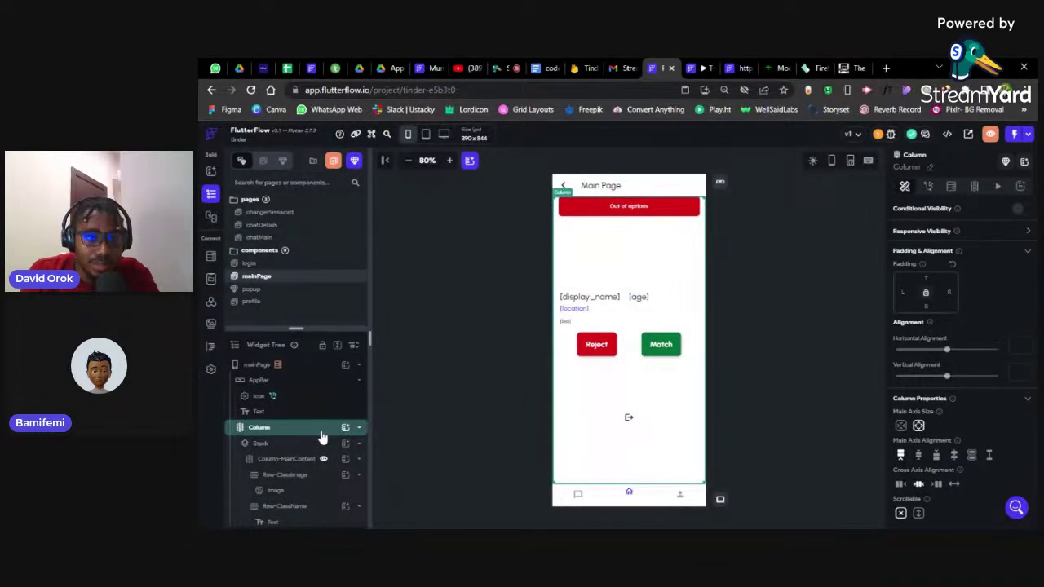
pyautogui.click(281, 461)
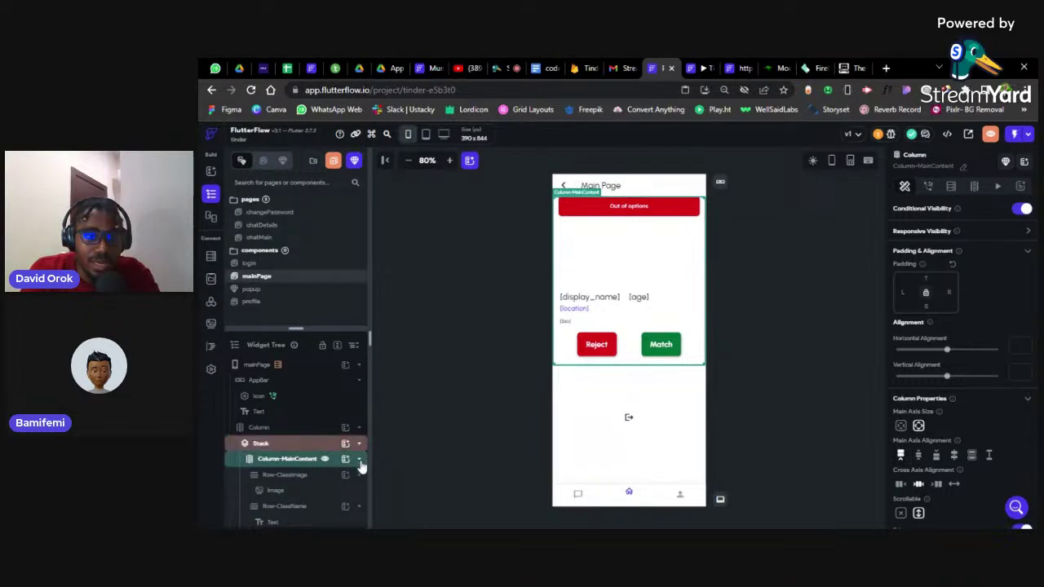
pyautogui.click(359, 461)
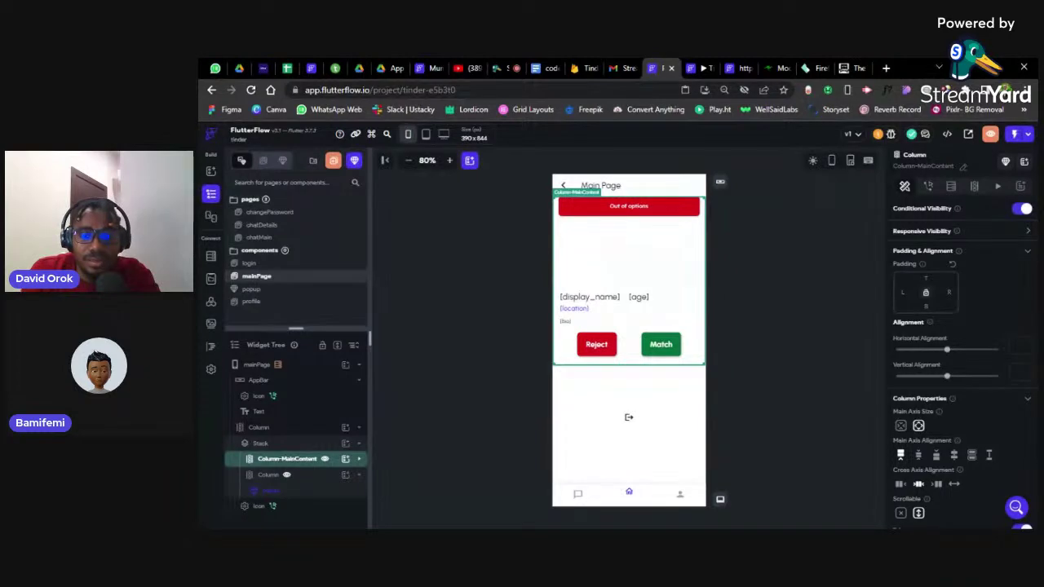
pyautogui.click(948, 209)
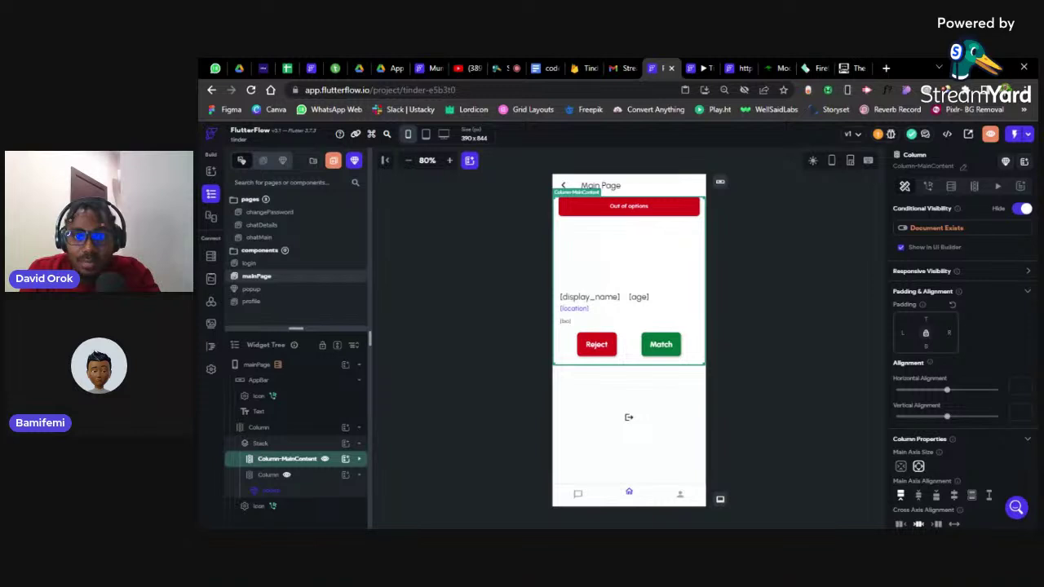
pyautogui.click(938, 229)
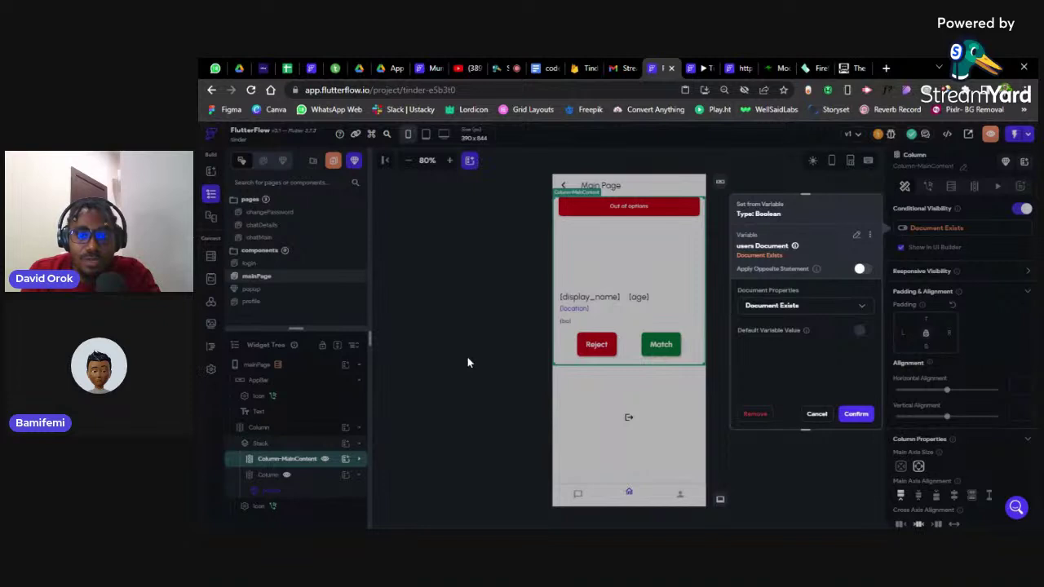
pyautogui.click(346, 444)
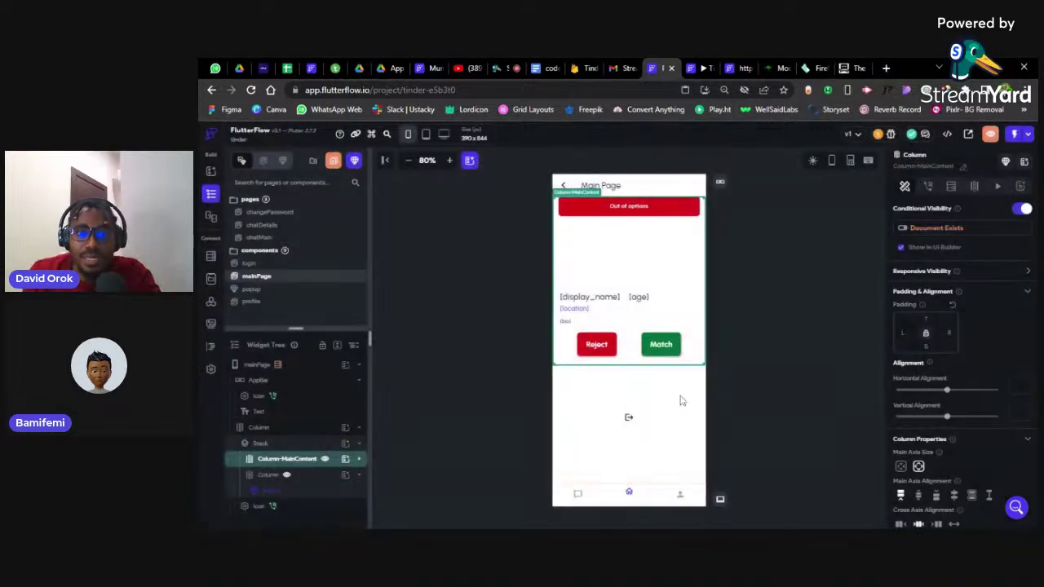
pyautogui.click(300, 479)
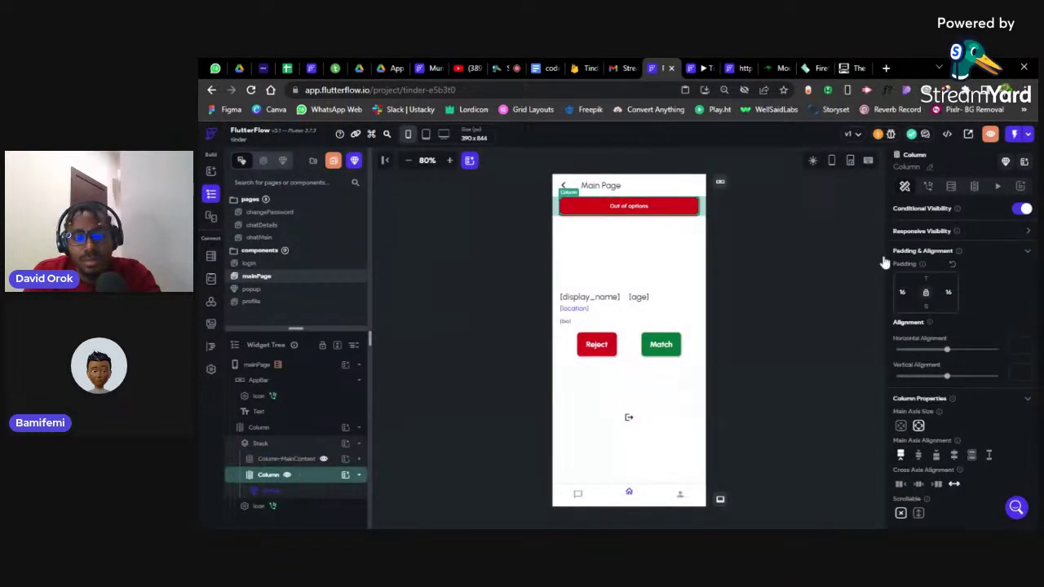
pyautogui.click(960, 210)
pyautogui.click(939, 230)
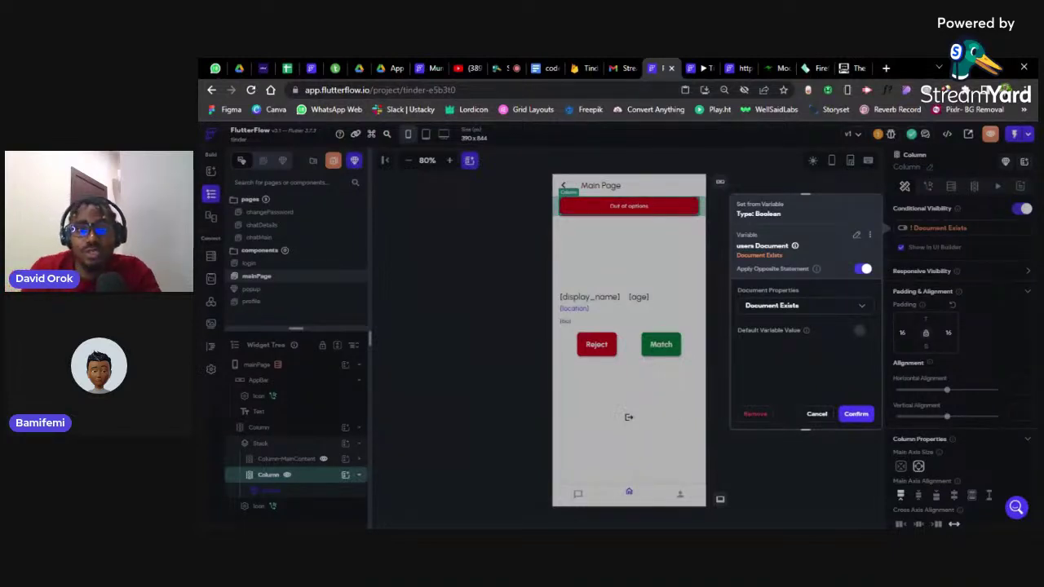
pyautogui.click(816, 414)
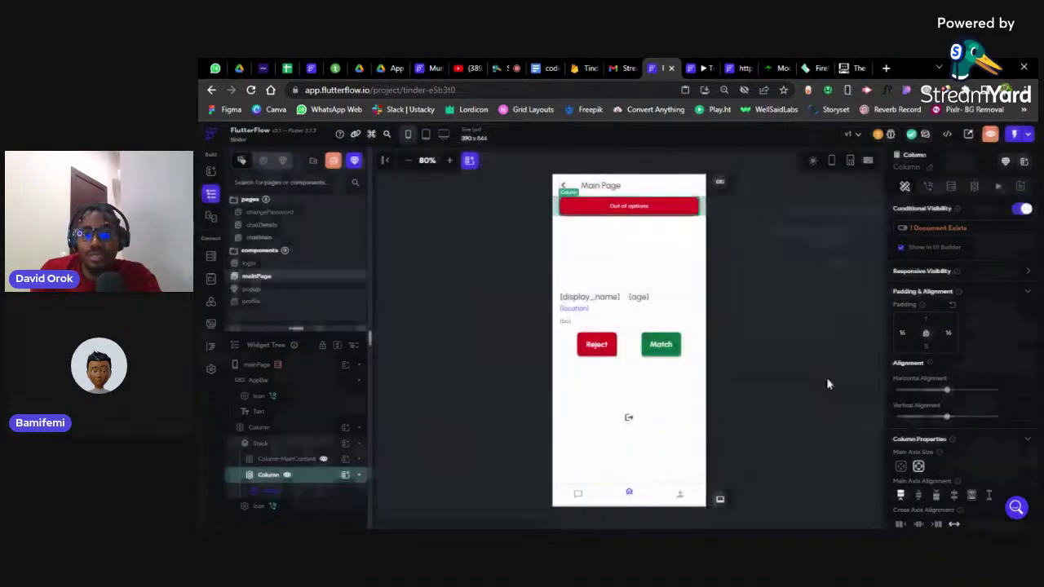
# Launch a new run-mode build of the Tinder app and close the old preview tab
pyautogui.click(1030, 134)
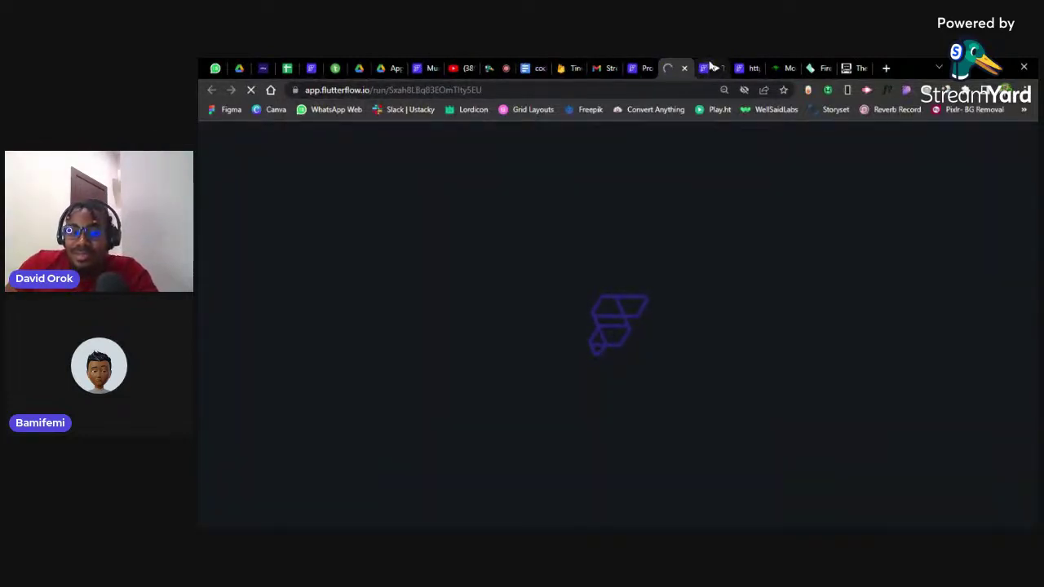
pyautogui.click(708, 68)
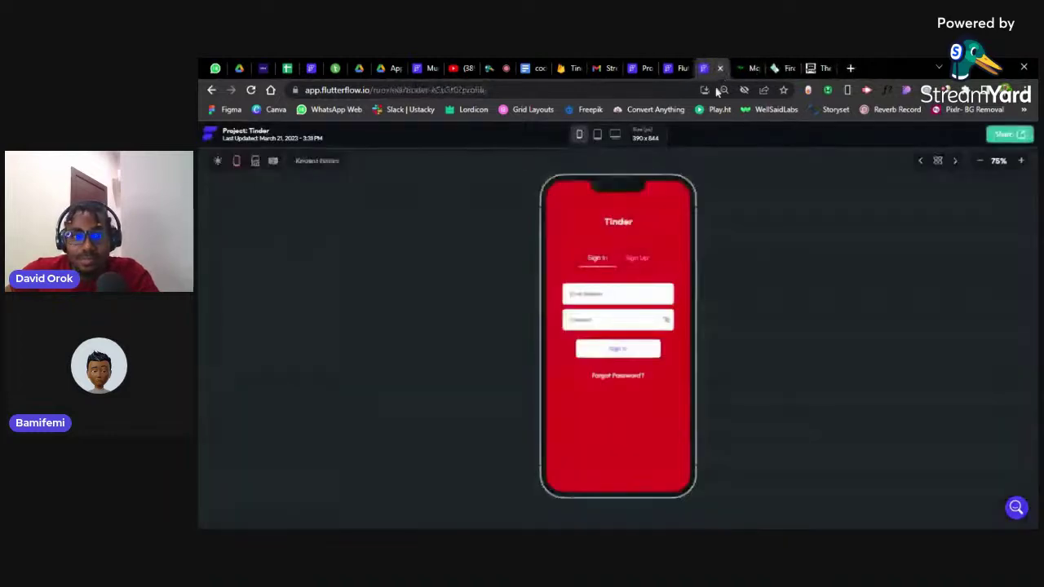
pyautogui.click(720, 69)
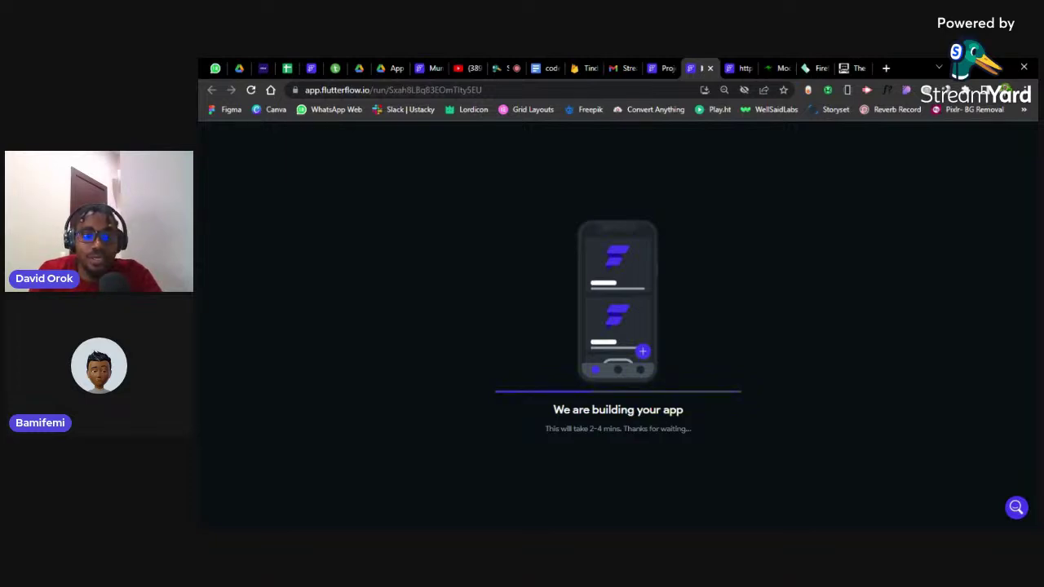
# Glance at the YouTube livestream, then return to FlutterFlow and close the Project Run Versions list
pyautogui.click(476, 66)
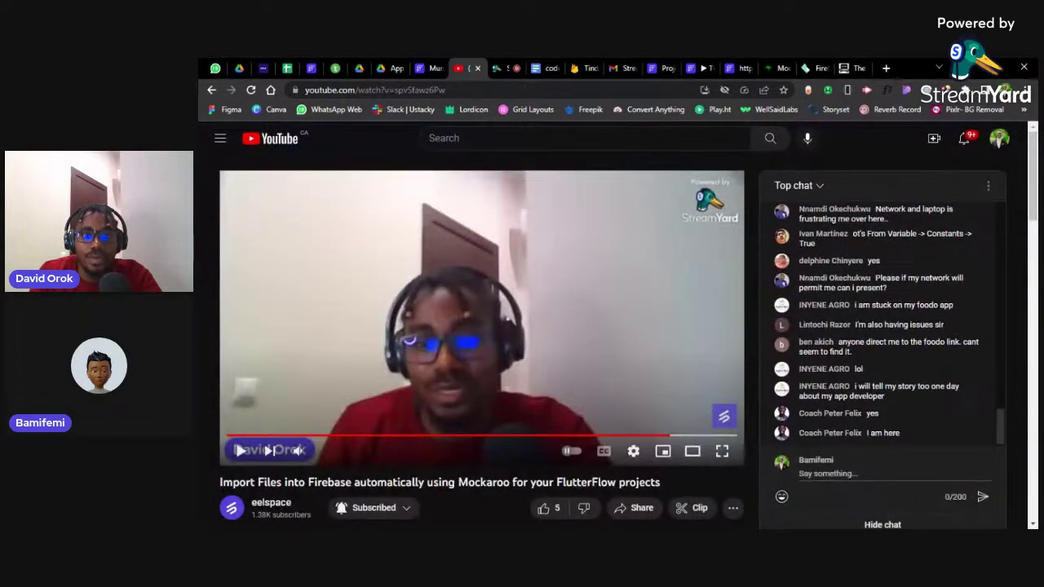
pyautogui.click(682, 65)
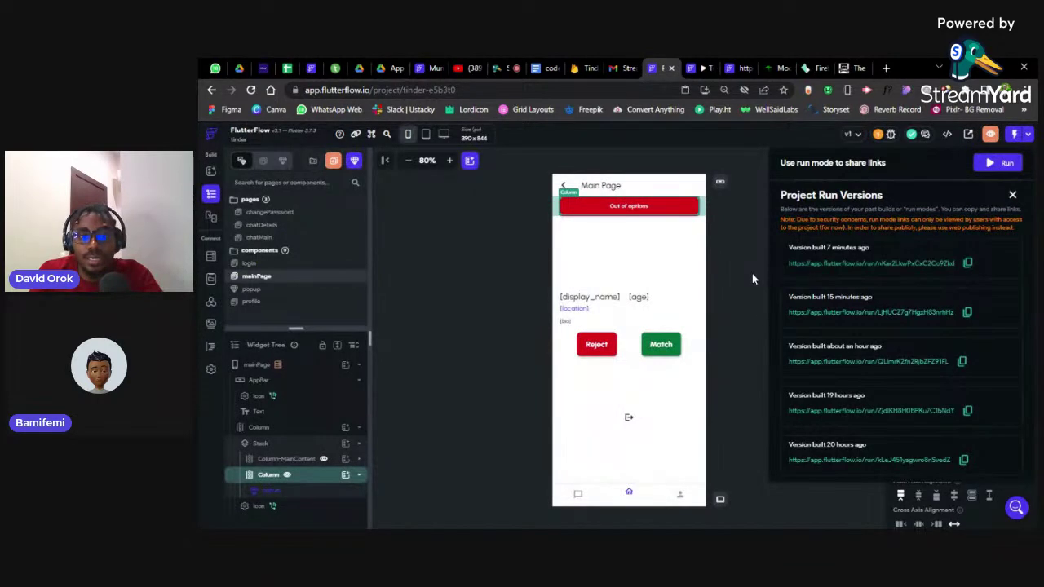
pyautogui.click(752, 277)
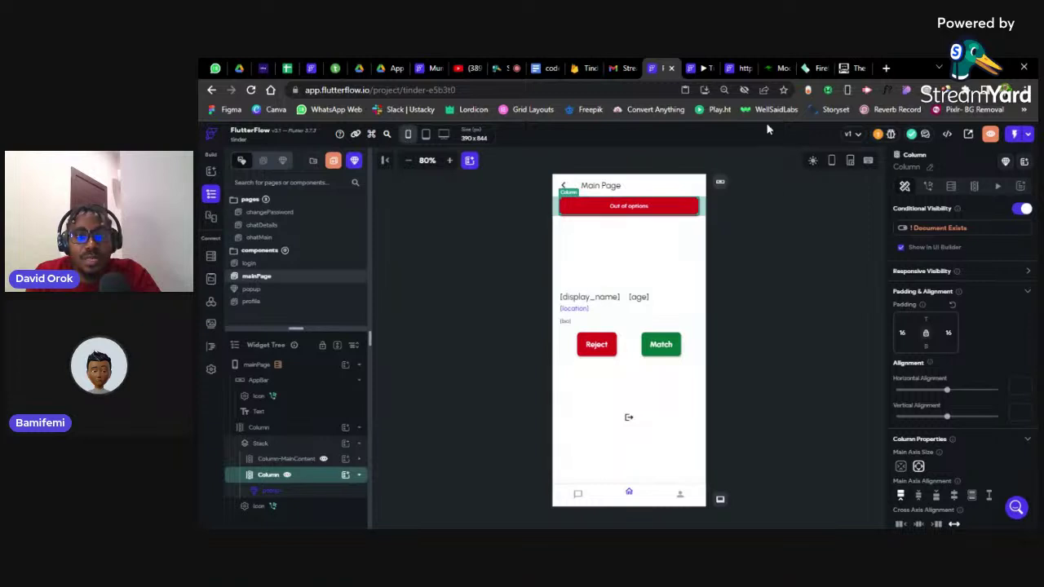
# Open the running app preview and shrink the phone view to 80%
pyautogui.click(690, 66)
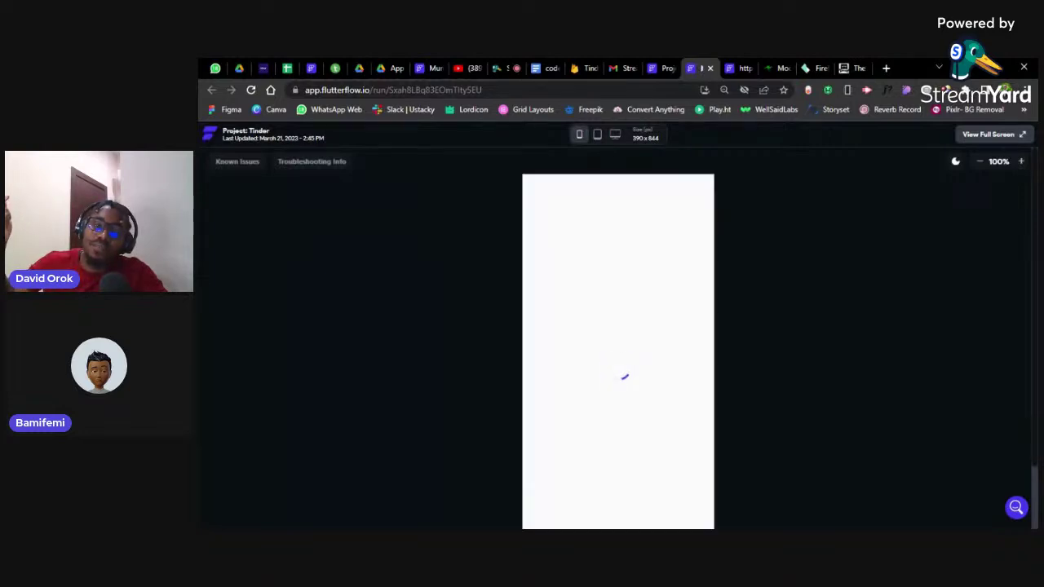
pyautogui.click(980, 160)
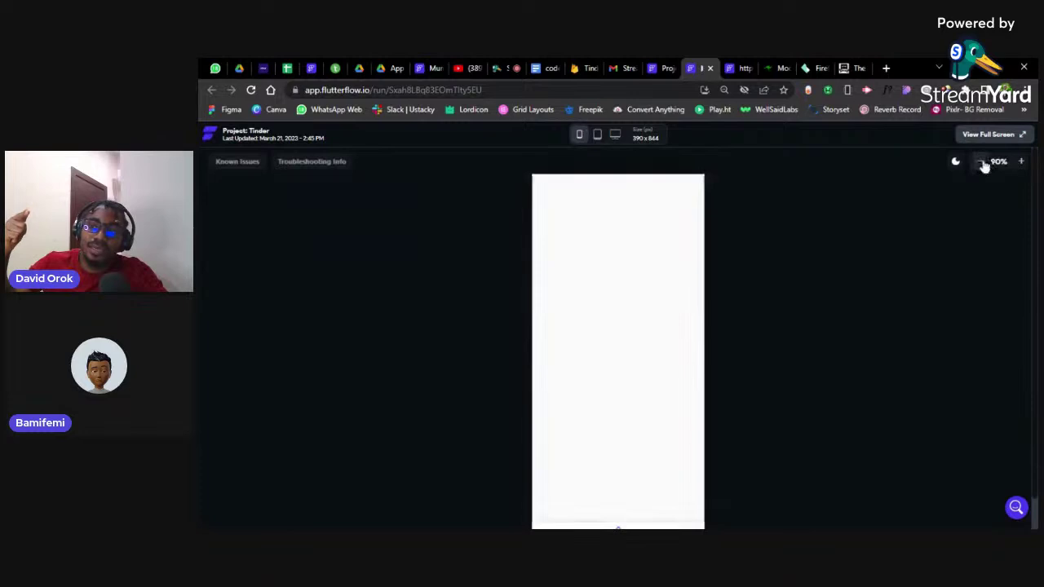
pyautogui.click(980, 160)
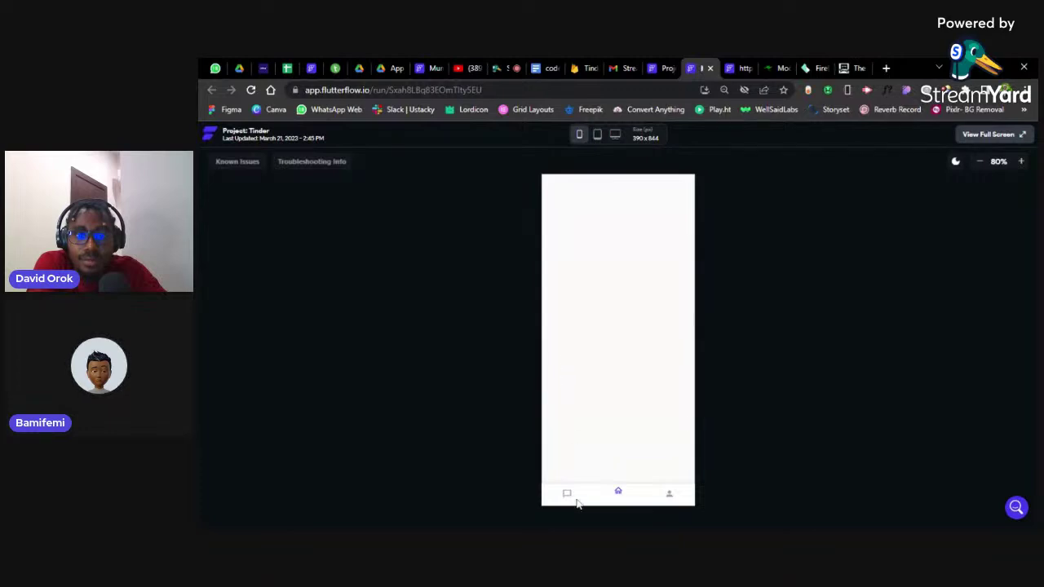
# Log the test user out from the Profile page, then bring up Firestore's users collection
pyautogui.click(669, 494)
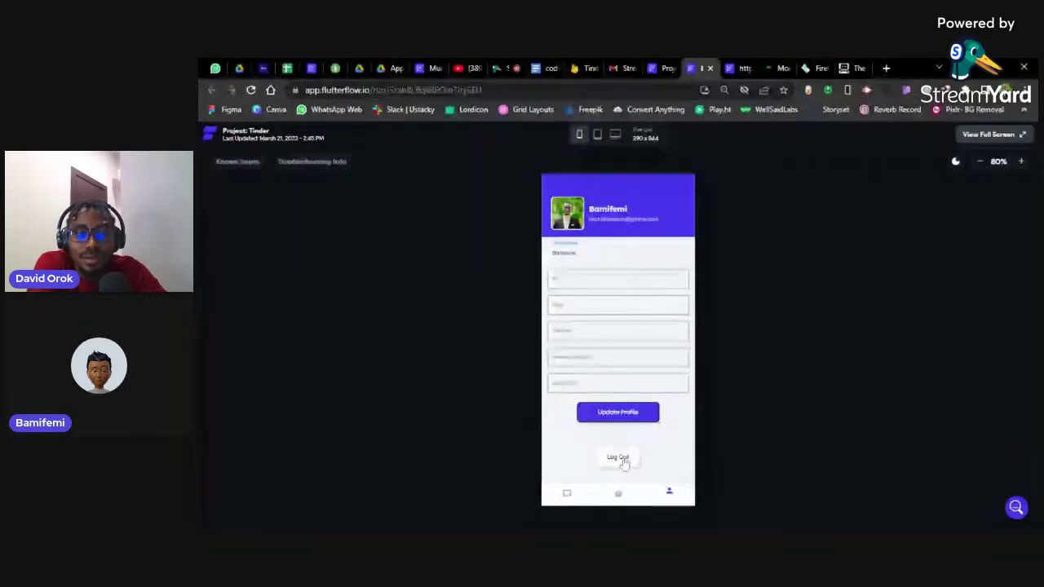
pyautogui.click(623, 460)
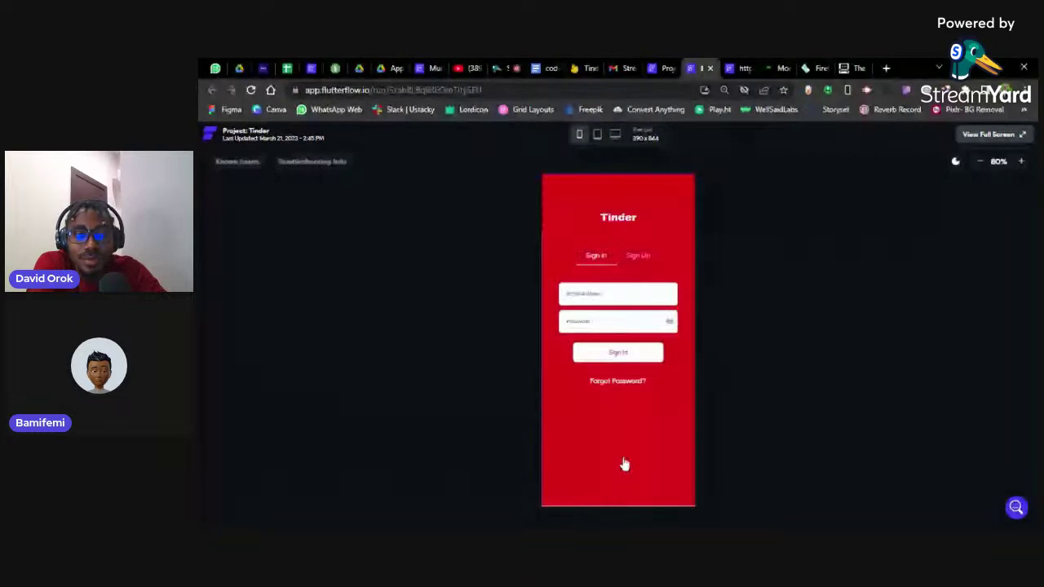
pyautogui.click(602, 292)
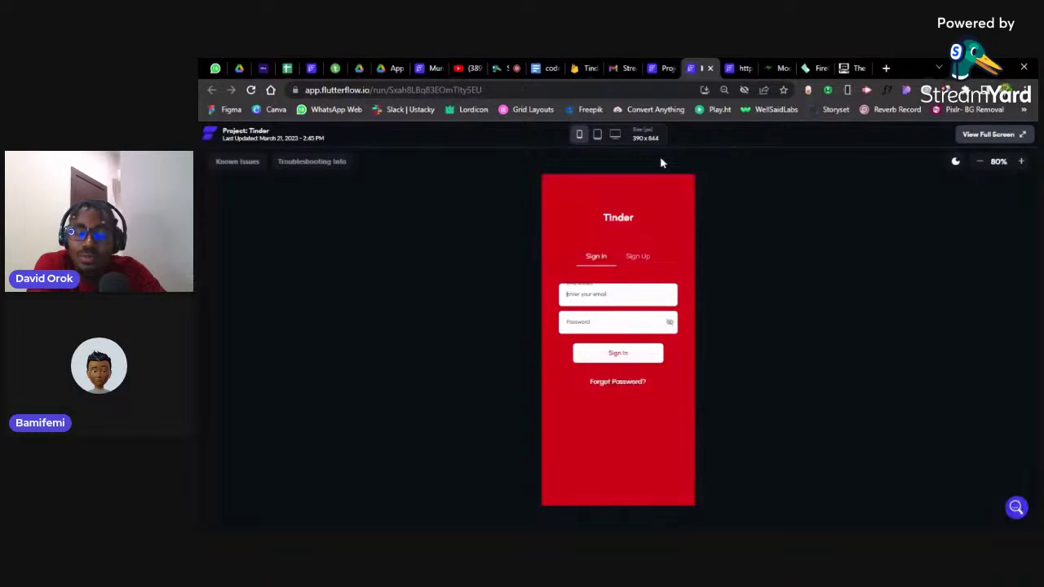
pyautogui.click(585, 69)
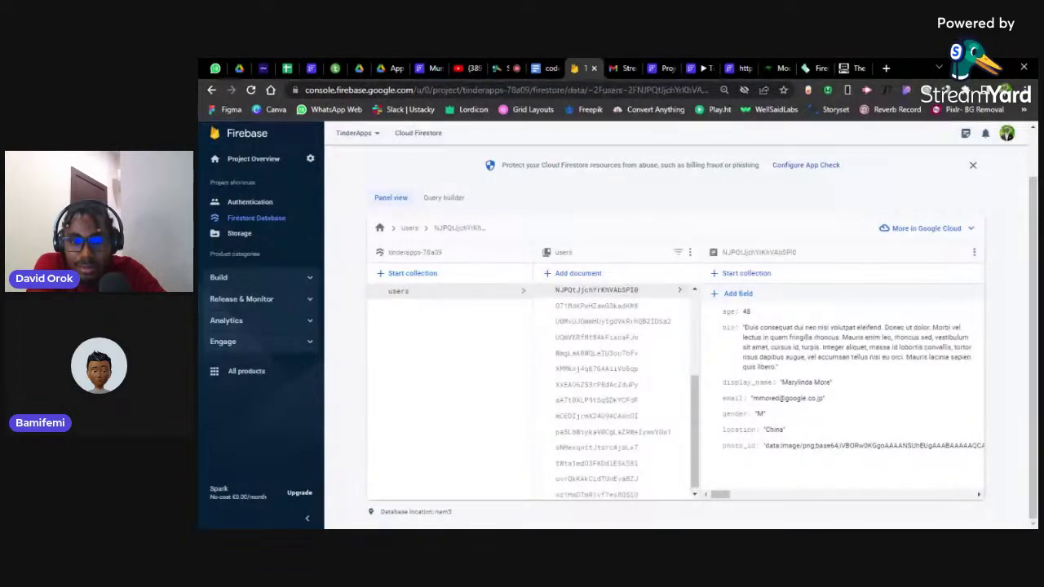
# Add an array field named 'matches' to the user document
pyautogui.click(739, 293)
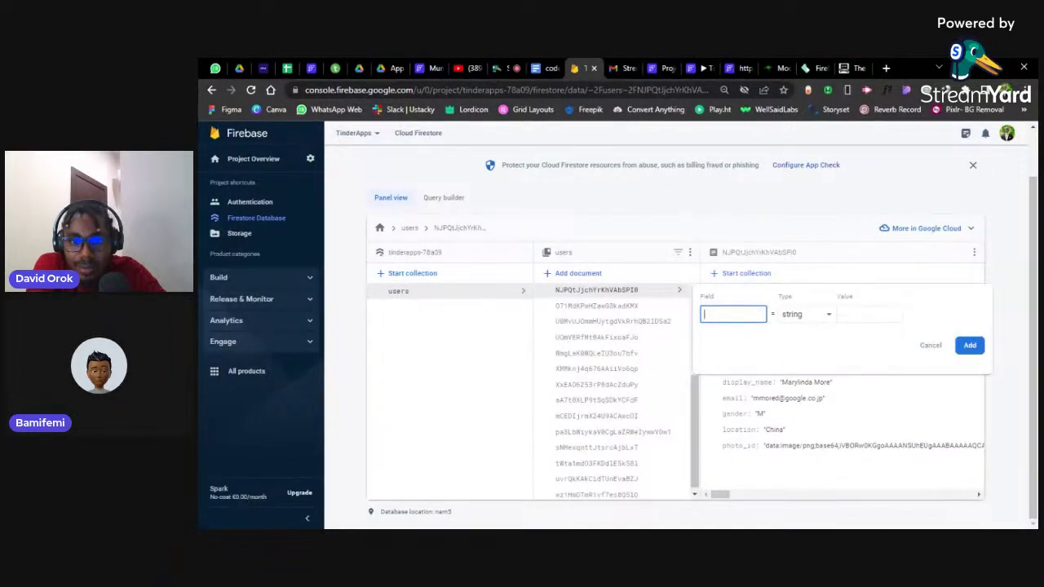
pyautogui.write('matech')
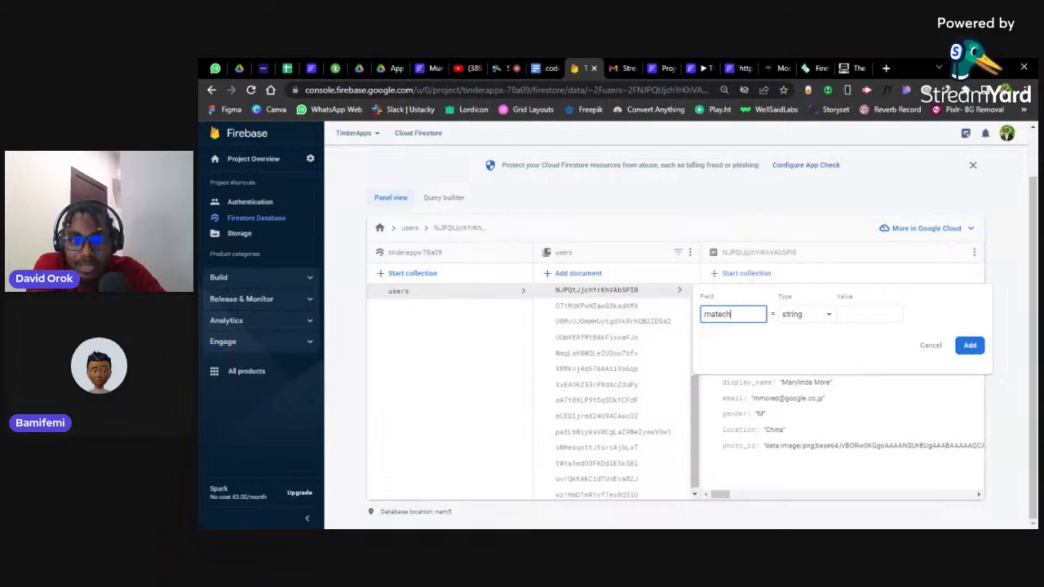
pyautogui.press('BackSpace')
pyautogui.press('BackSpace')
pyautogui.press('BackSpace')
pyautogui.write('ches')
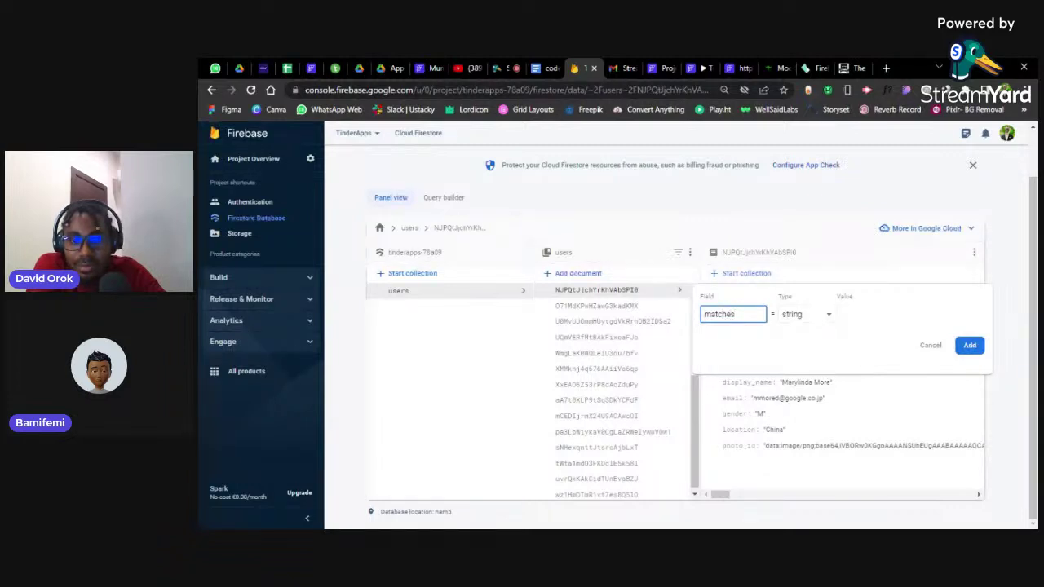
pyautogui.click(804, 315)
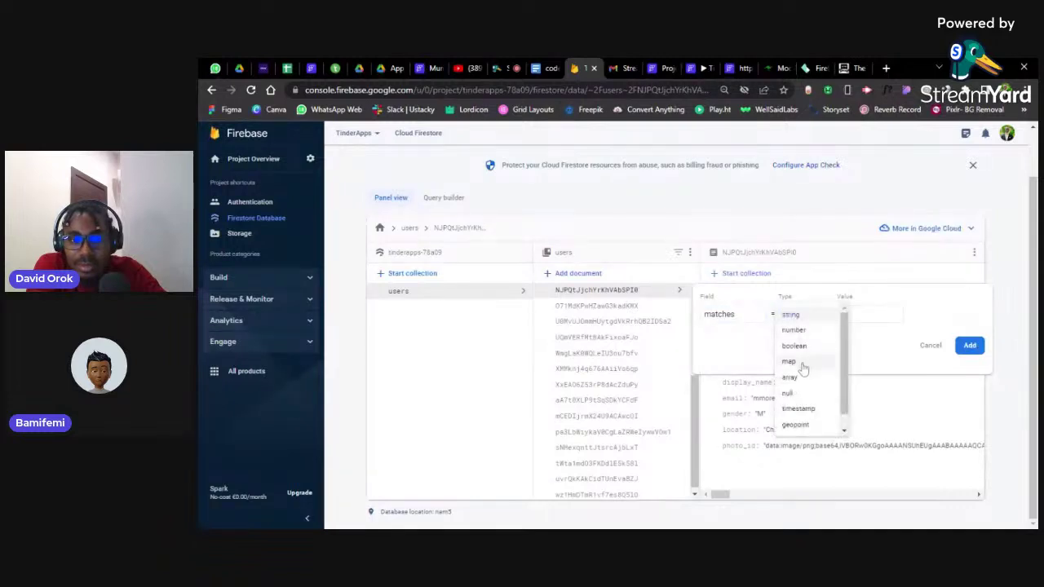
pyautogui.click(798, 377)
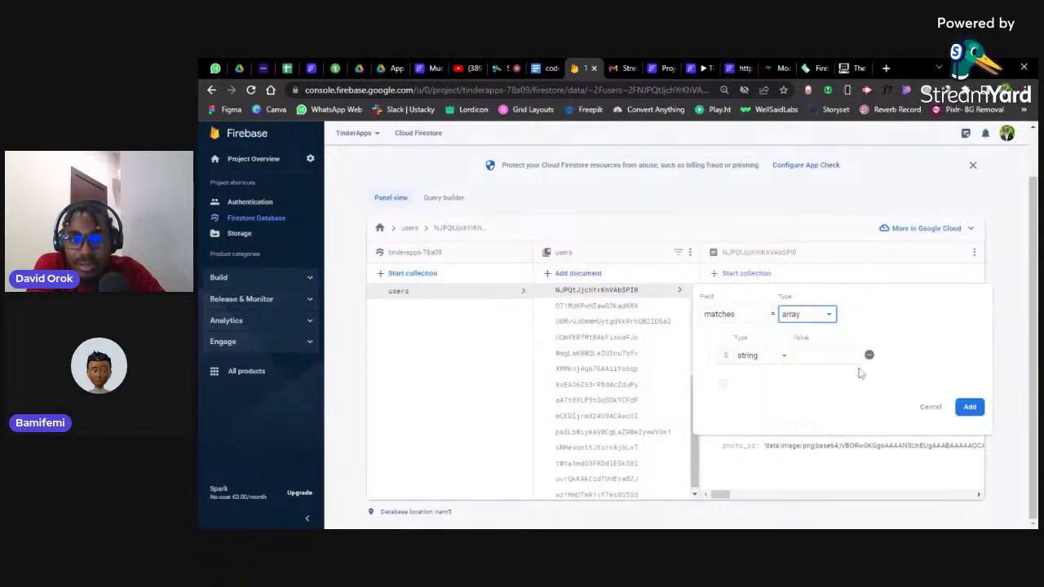
pyautogui.click(969, 409)
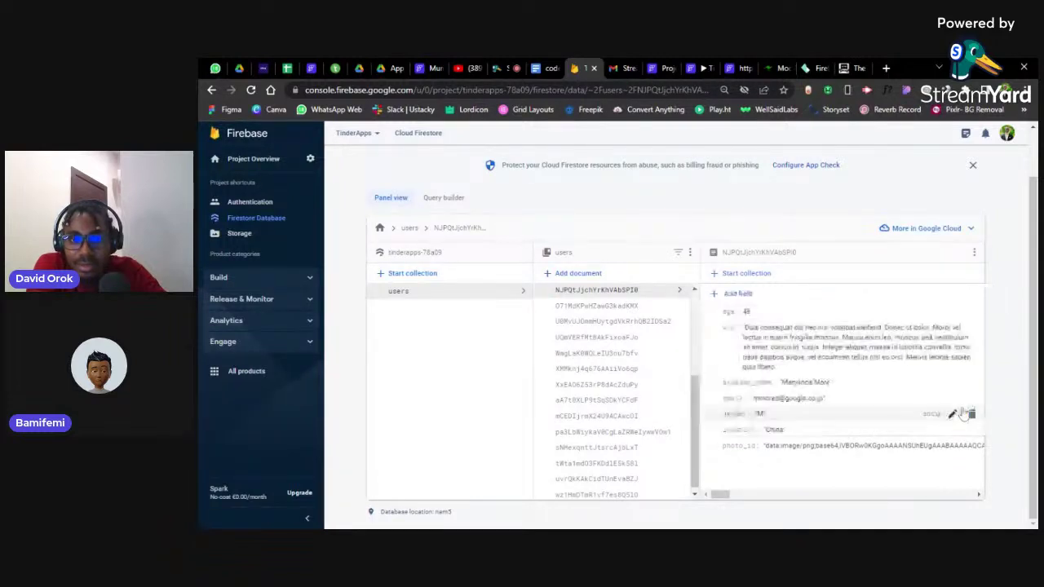
# Add a second array field named 'rejected' to the same document
pyautogui.click(737, 295)
pyautogui.write('re')
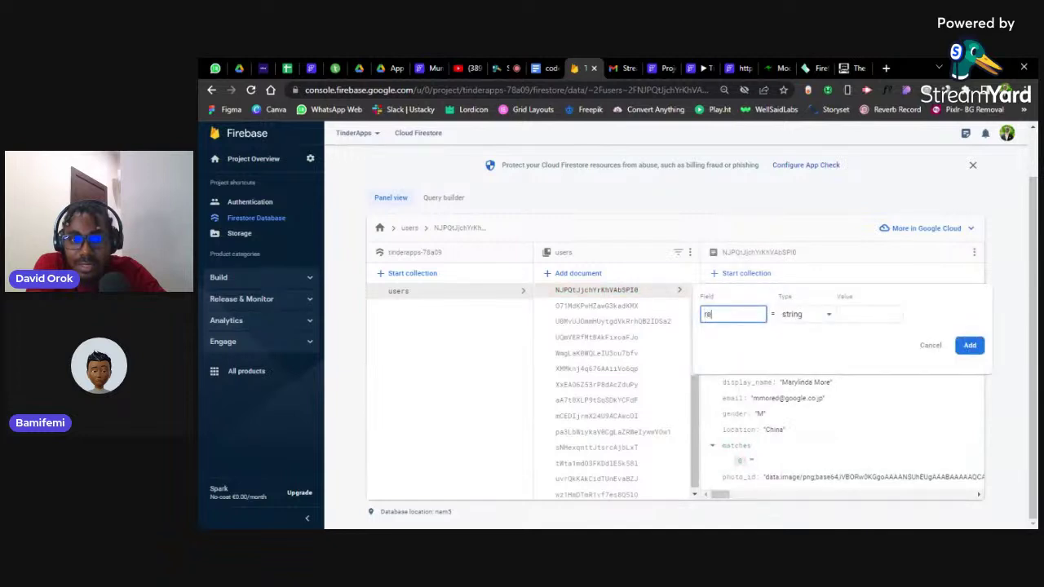
pyautogui.write('jected')
pyautogui.click(807, 314)
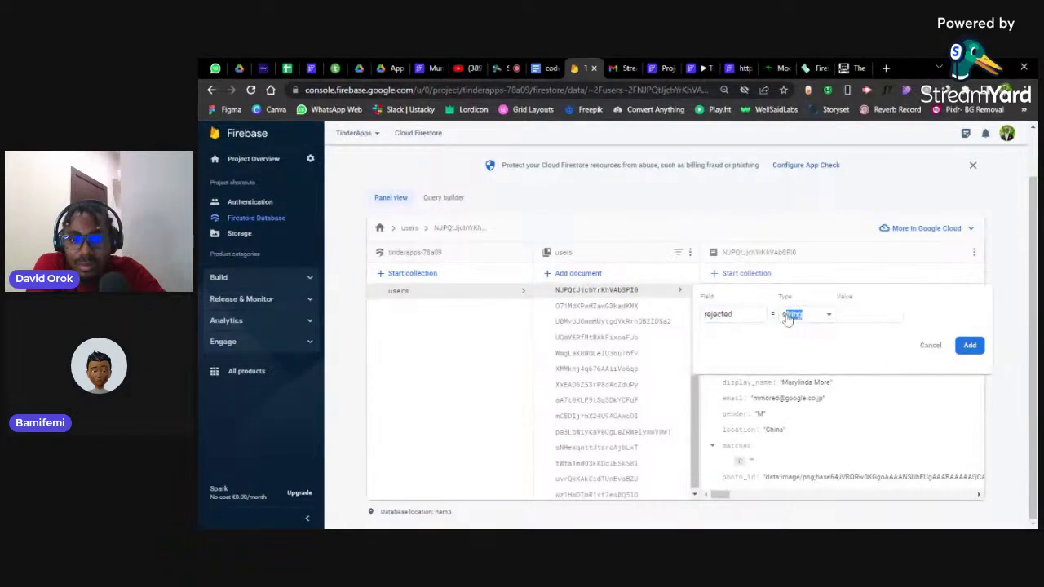
pyautogui.click(791, 315)
pyautogui.click(790, 378)
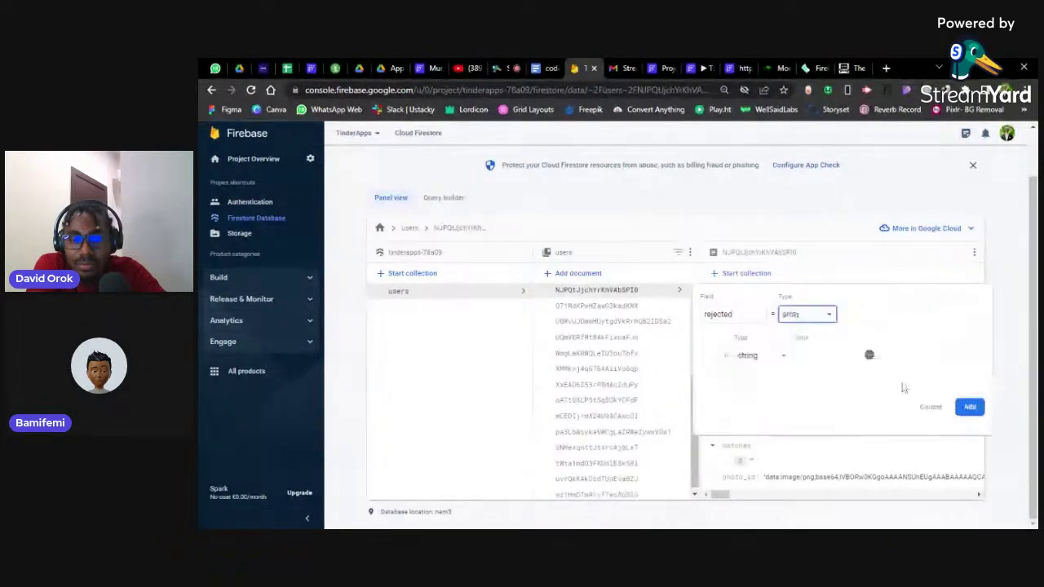
pyautogui.click(979, 413)
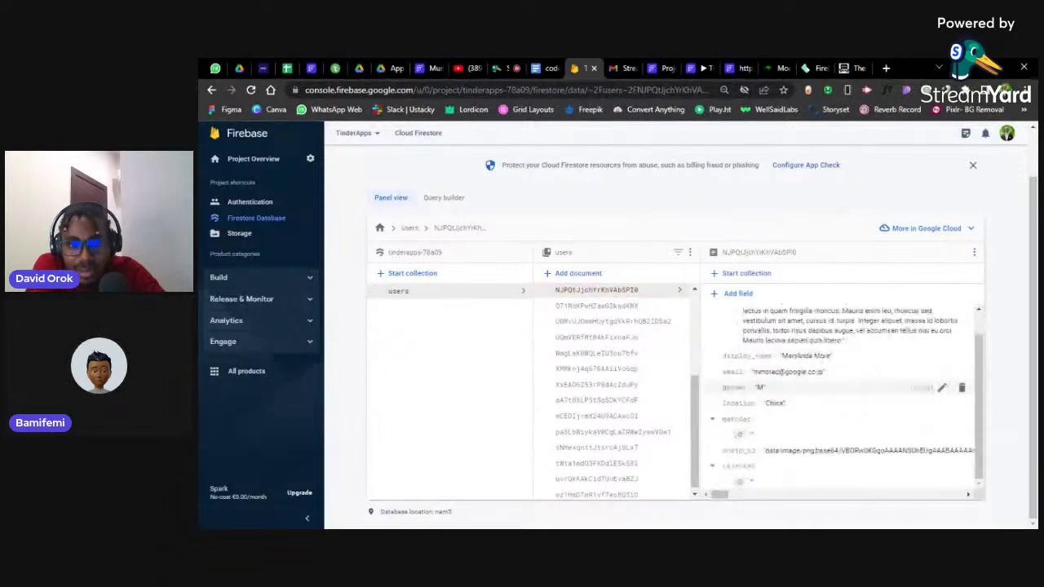
pyautogui.scroll(3, 863, 387)
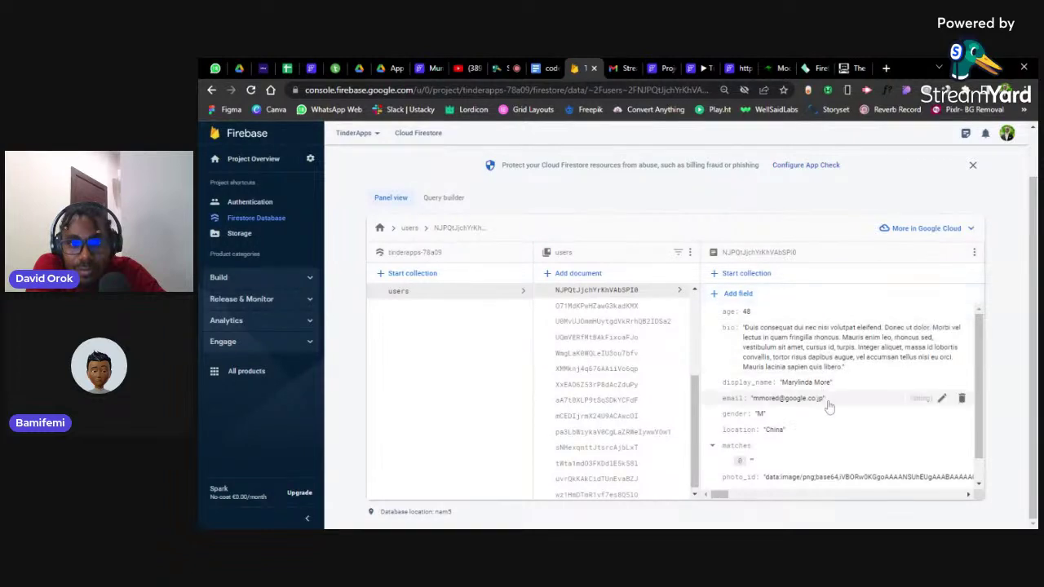
pyautogui.moveTo(826, 402); pyautogui.dragTo(758, 408)
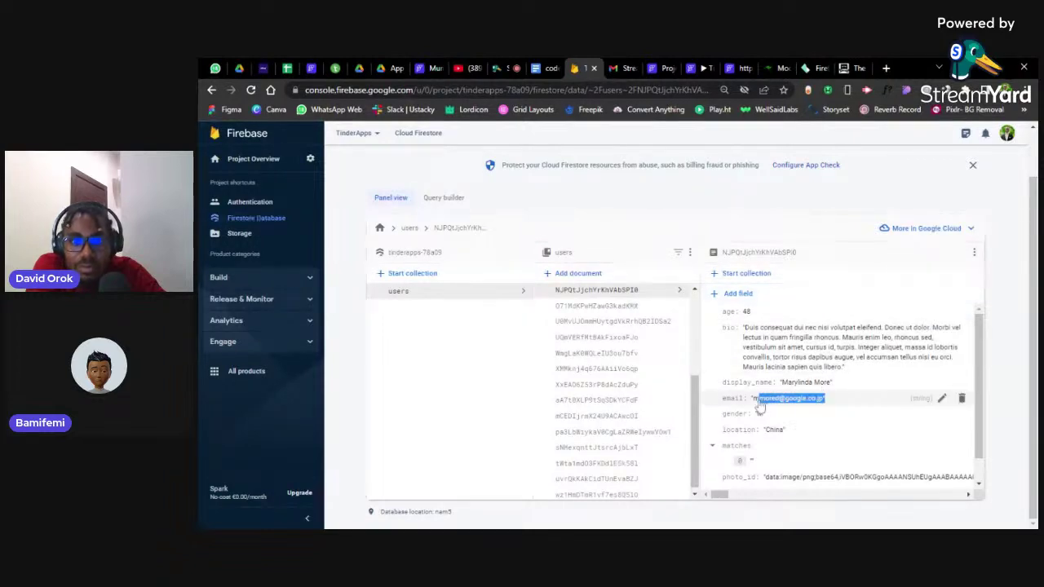
pyautogui.click(758, 408)
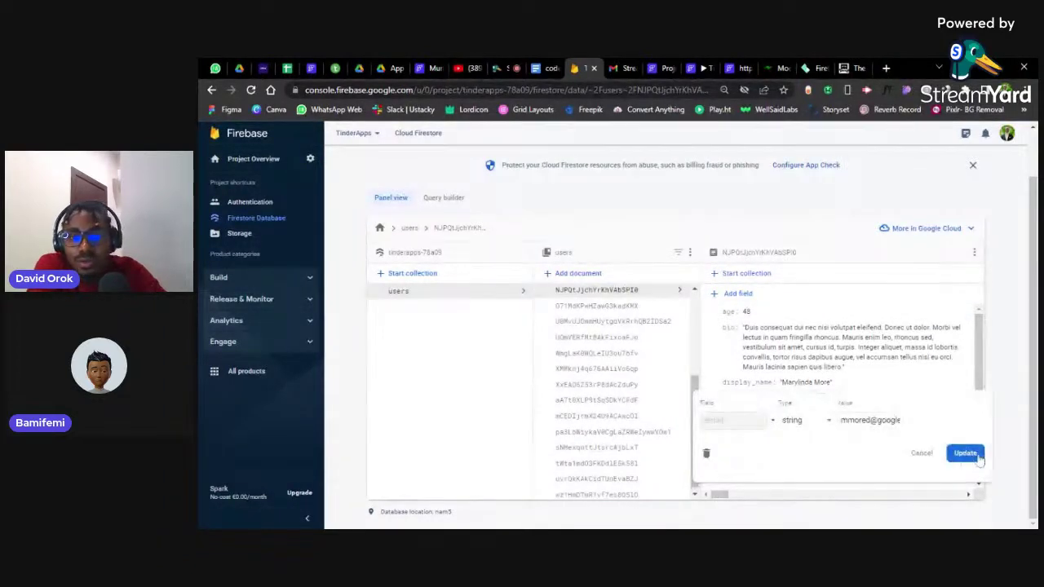
pyautogui.click(923, 455)
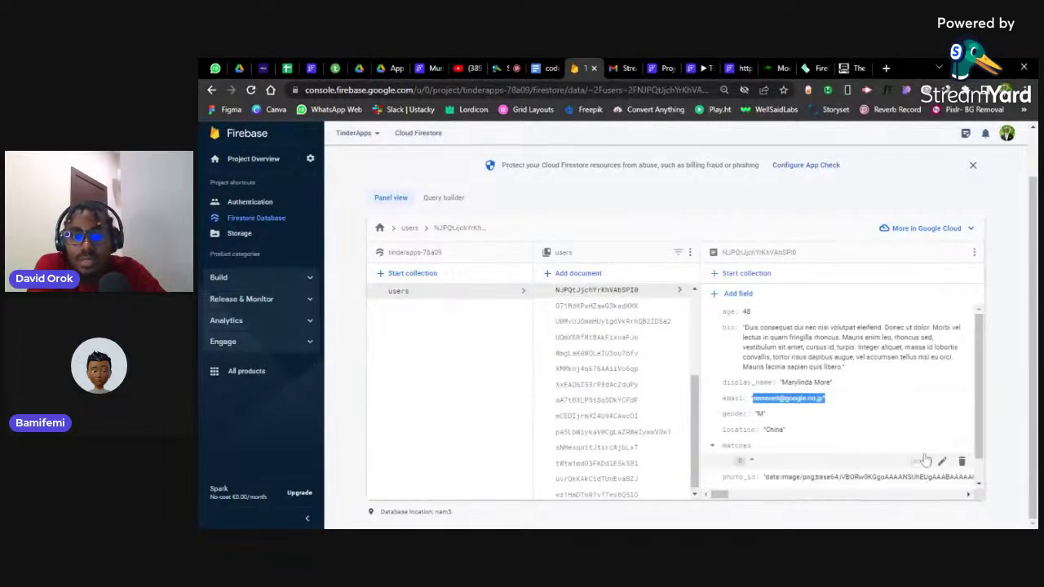
pyautogui.click(825, 404)
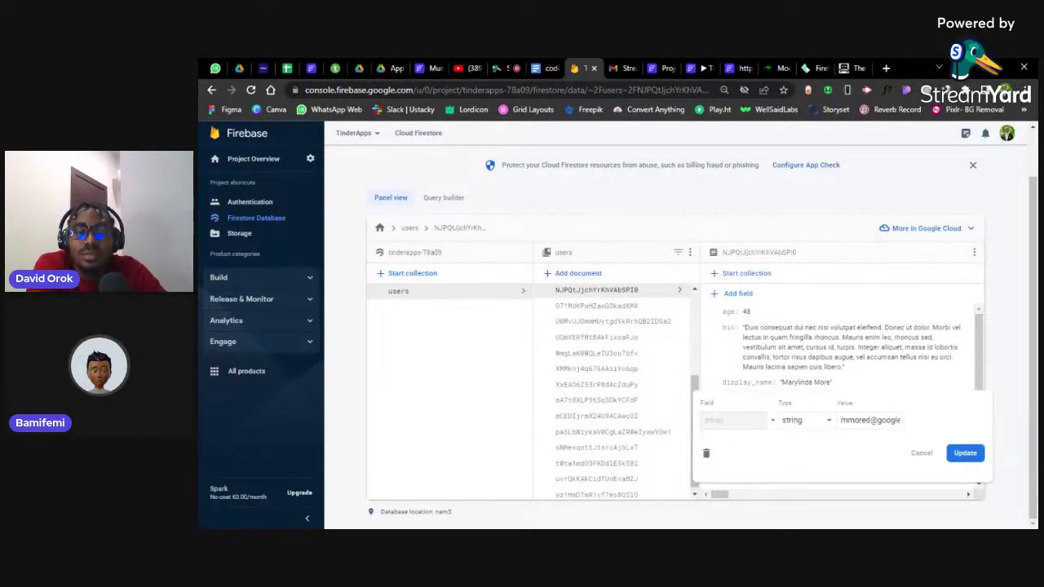
pyautogui.tripleClick(870, 420)
pyautogui.press('Escape')
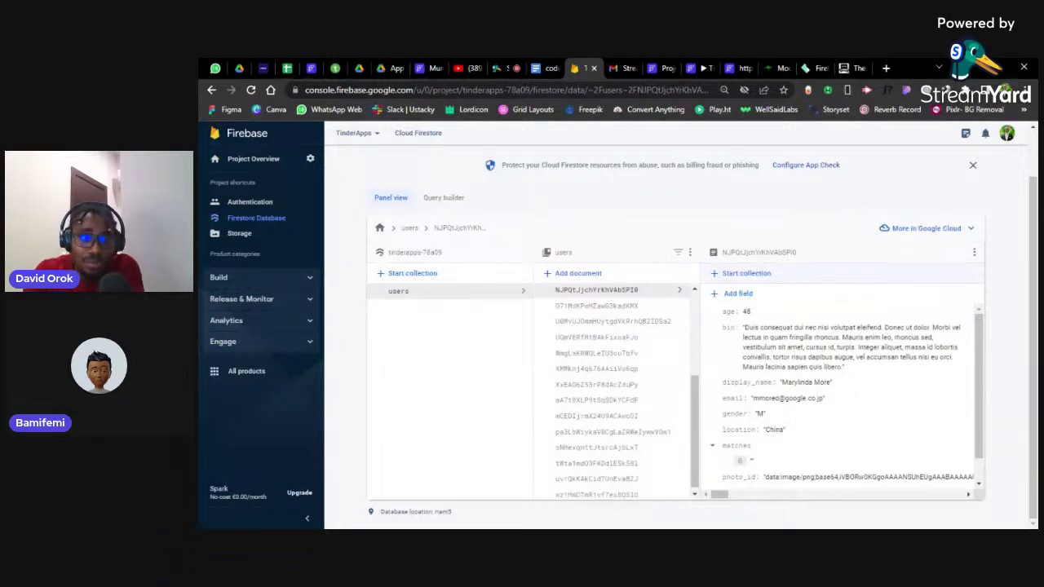
pyautogui.click(469, 68)
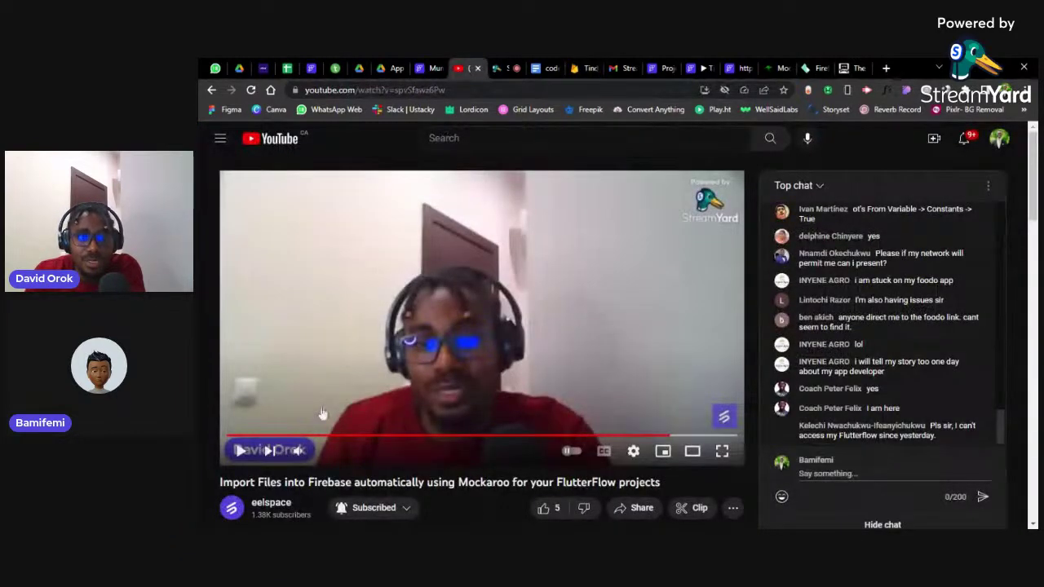
pyautogui.click(358, 353)
pyautogui.click(357, 353)
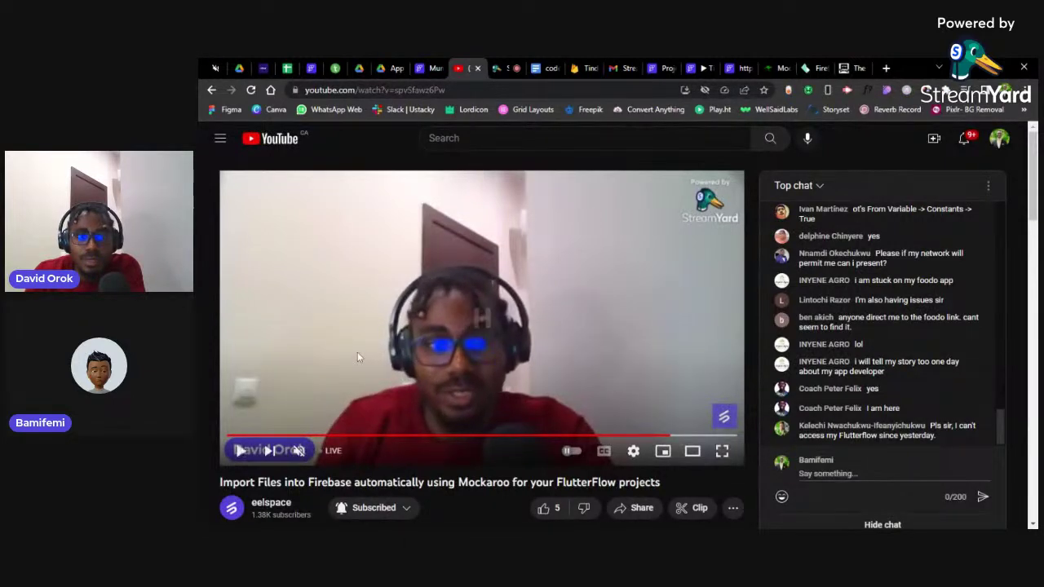
pyautogui.click(659, 67)
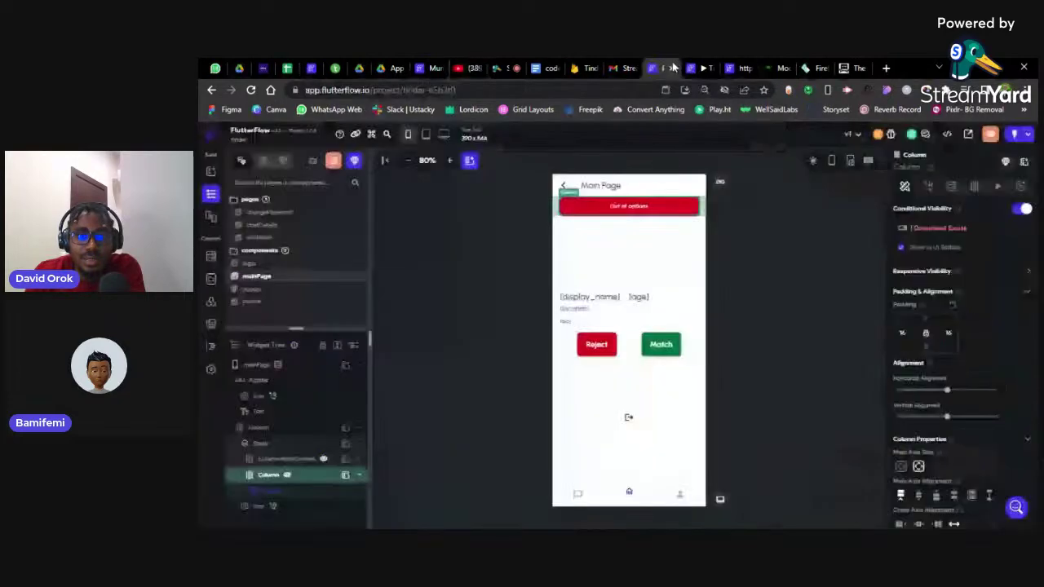
pyautogui.click(582, 68)
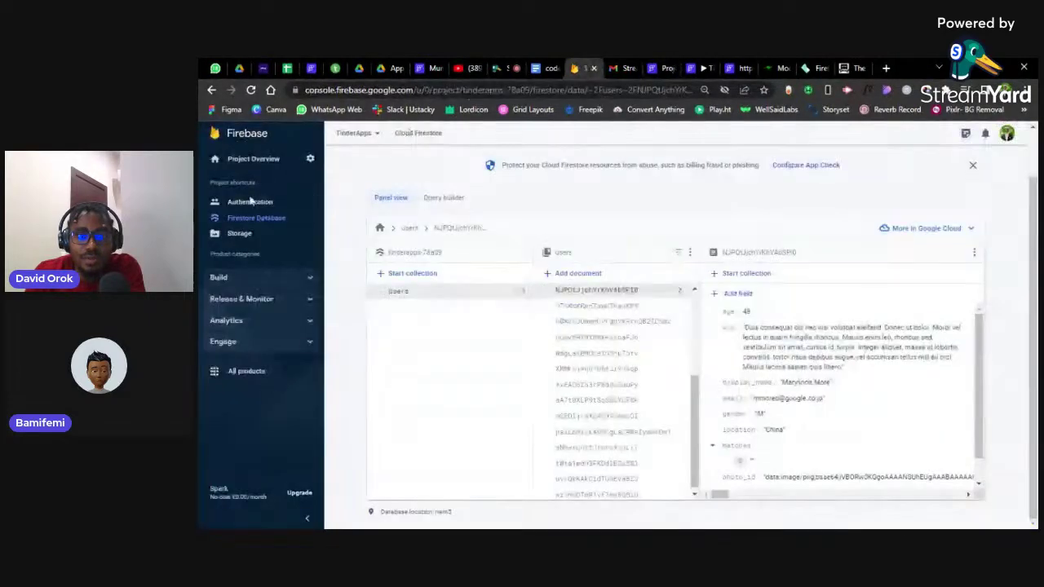
# Review the six registered accounts under Authentication Users, then return to the YouTube livestream
pyautogui.click(237, 204)
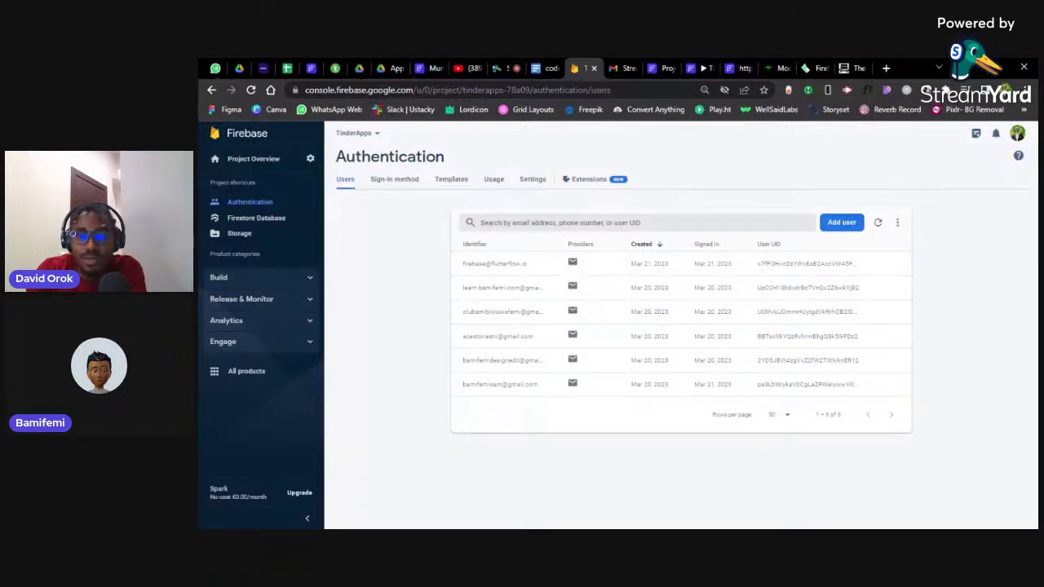
pyautogui.click(465, 68)
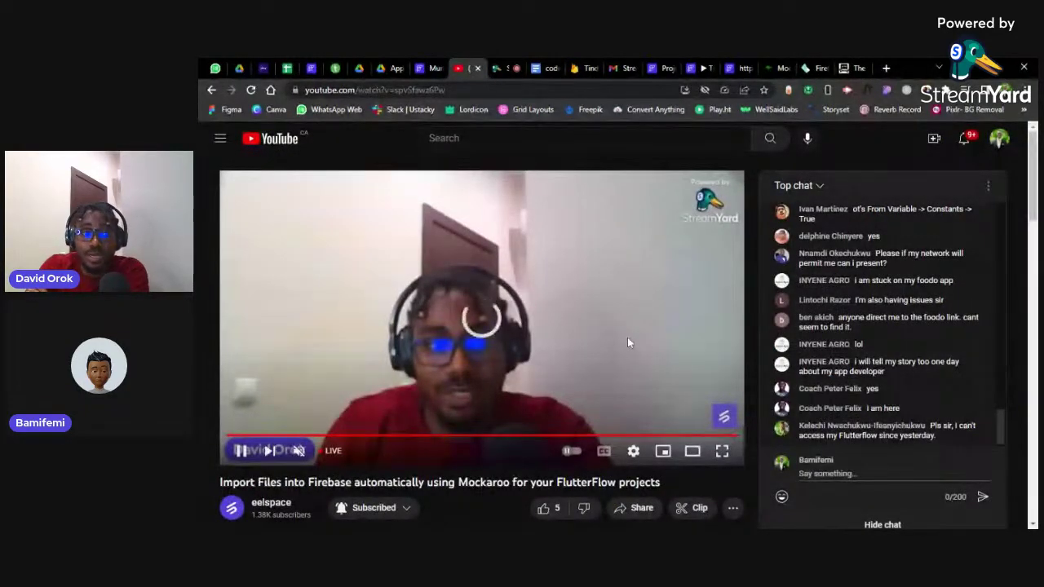
# Skip the YouTube stream ahead to LIVE, pause it, and return to the Firebase Authentication users list
pyautogui.press('space')
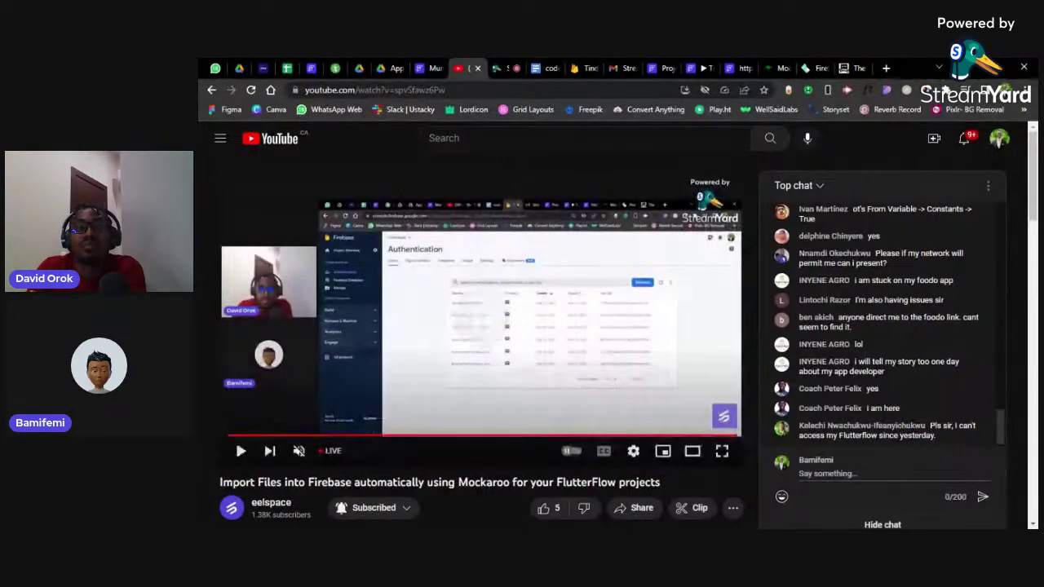
pyautogui.click(534, 364)
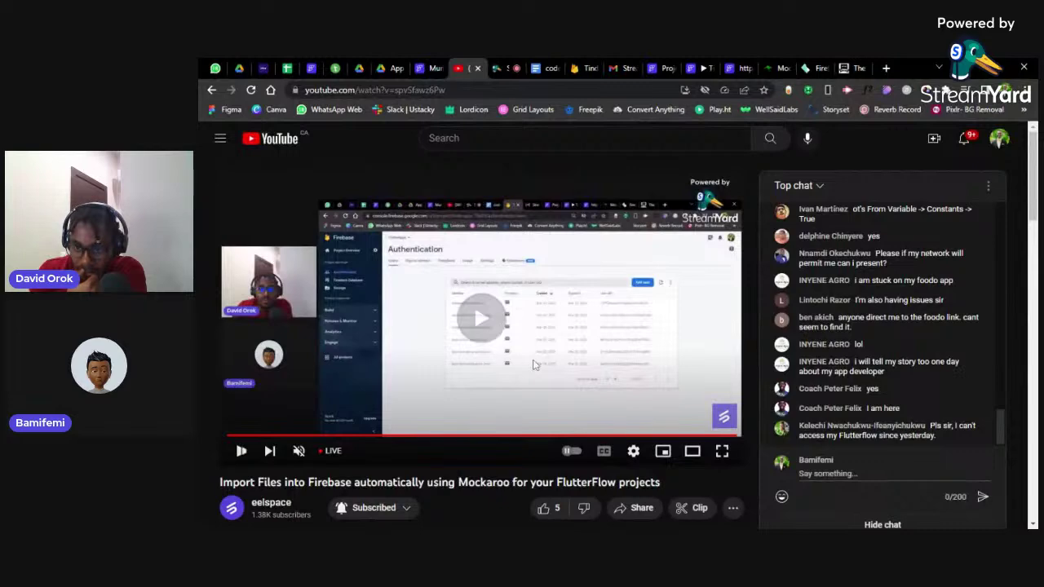
pyautogui.click(328, 451)
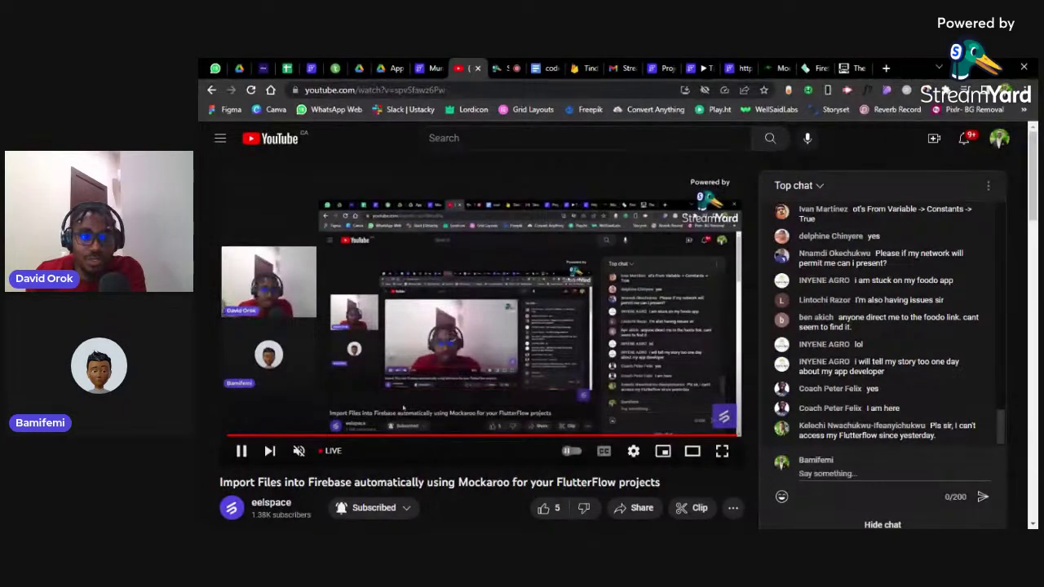
pyautogui.click(490, 326)
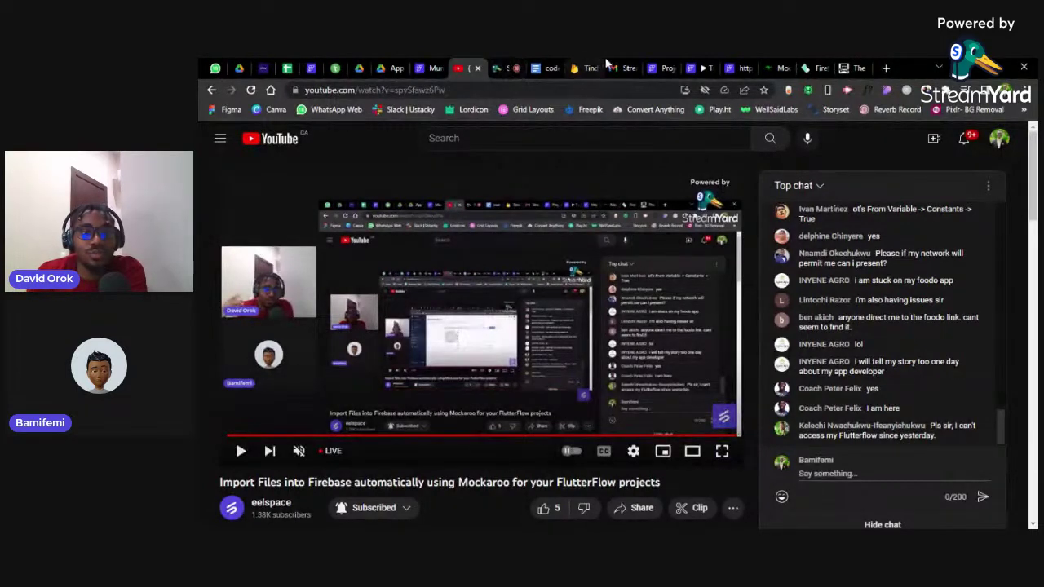
pyautogui.click(581, 68)
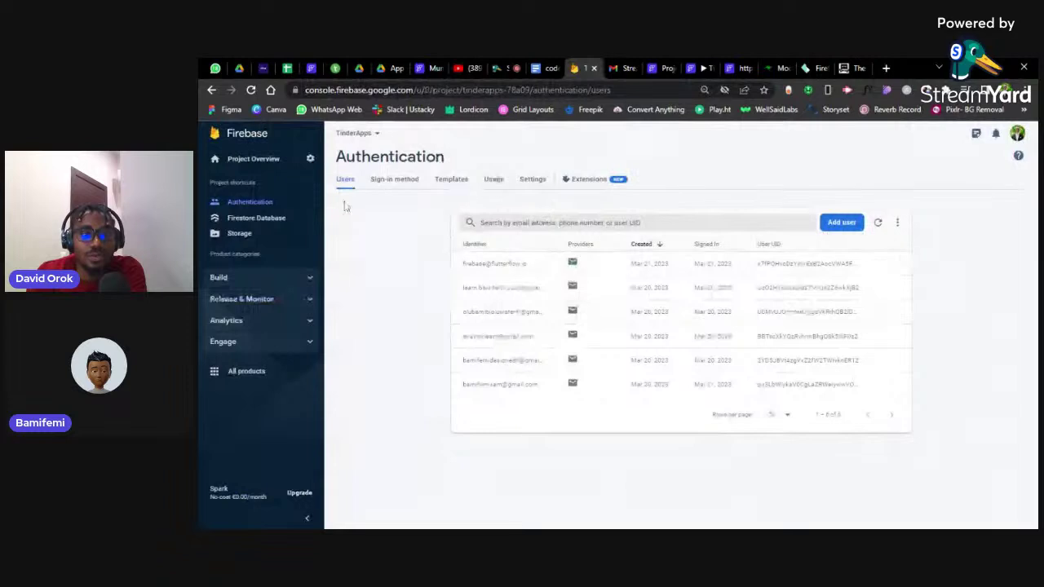
# Show the Firestore Database users data, then stop the screen share in the StreamYard broadcast
pyautogui.click(239, 220)
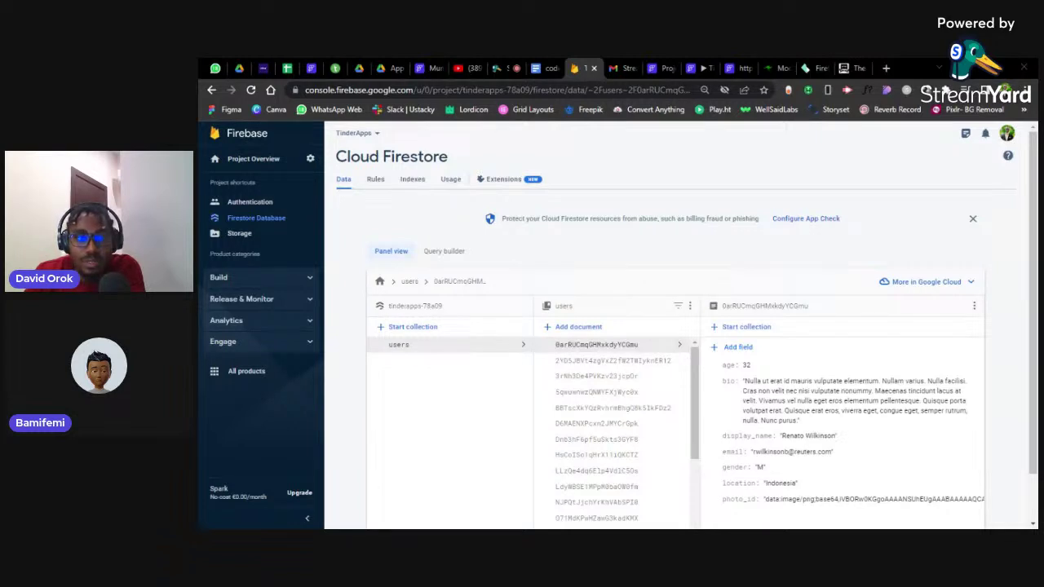
pyautogui.click(503, 68)
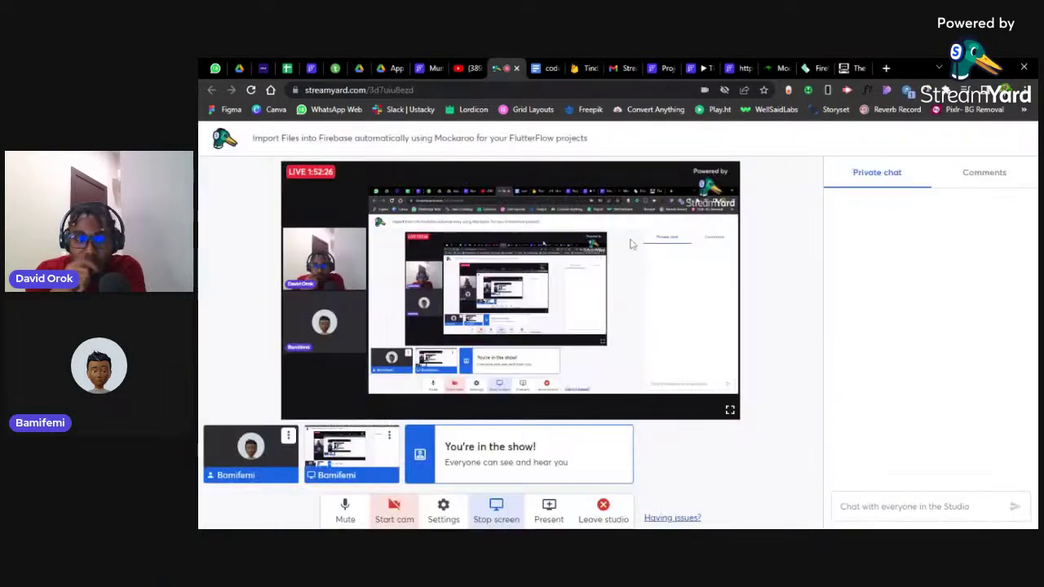
pyautogui.click(496, 509)
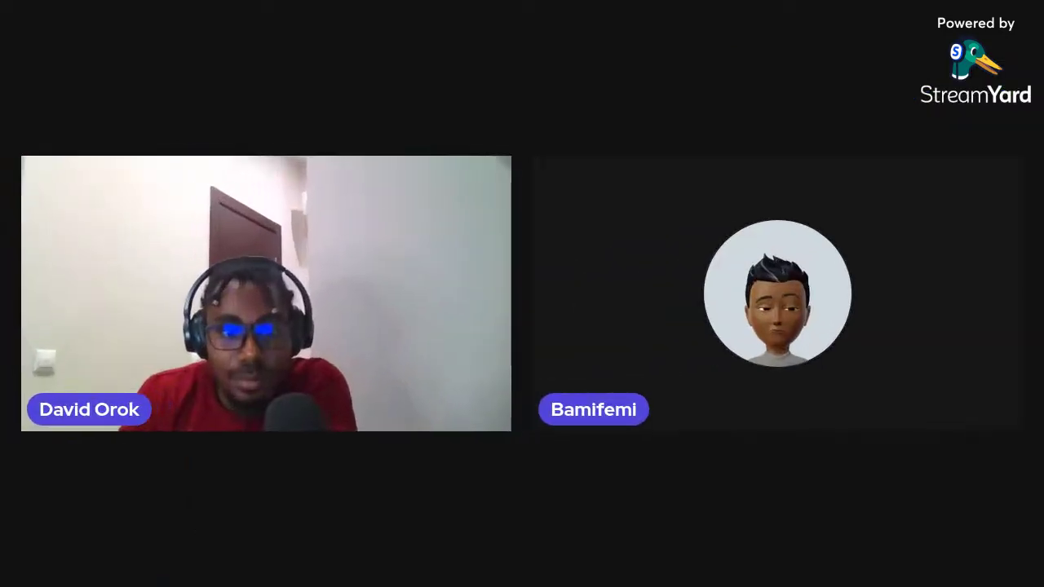
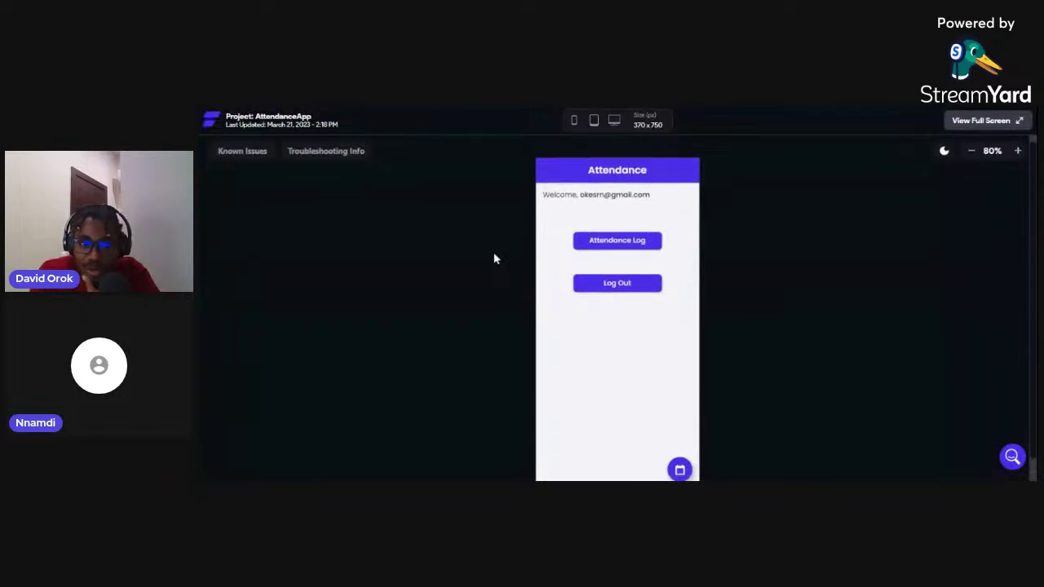
# Scroll the Attendance page, then open the Weekly Schedule listing the Bubble, Flutterflow and Adalo courses
pyautogui.scroll(-1, 493, 258)
pyautogui.scroll(1, 494, 259)
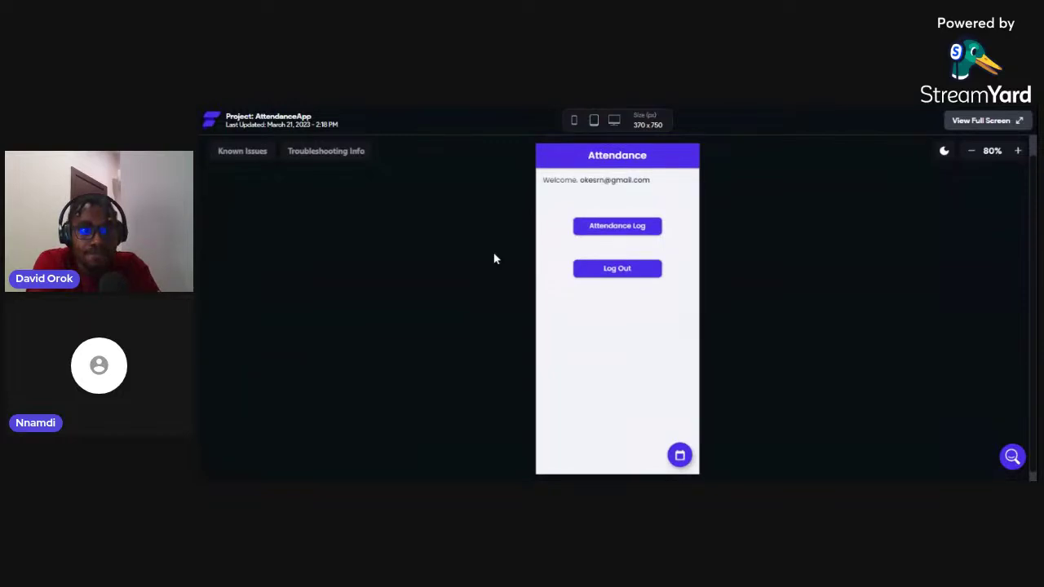
pyautogui.scroll(-1, 494, 259)
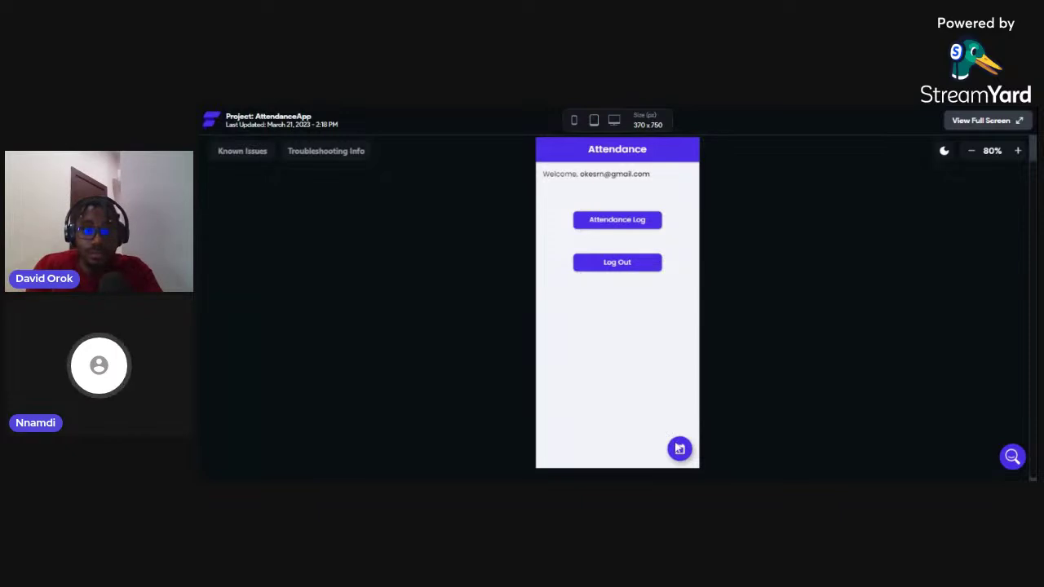
pyautogui.click(574, 214)
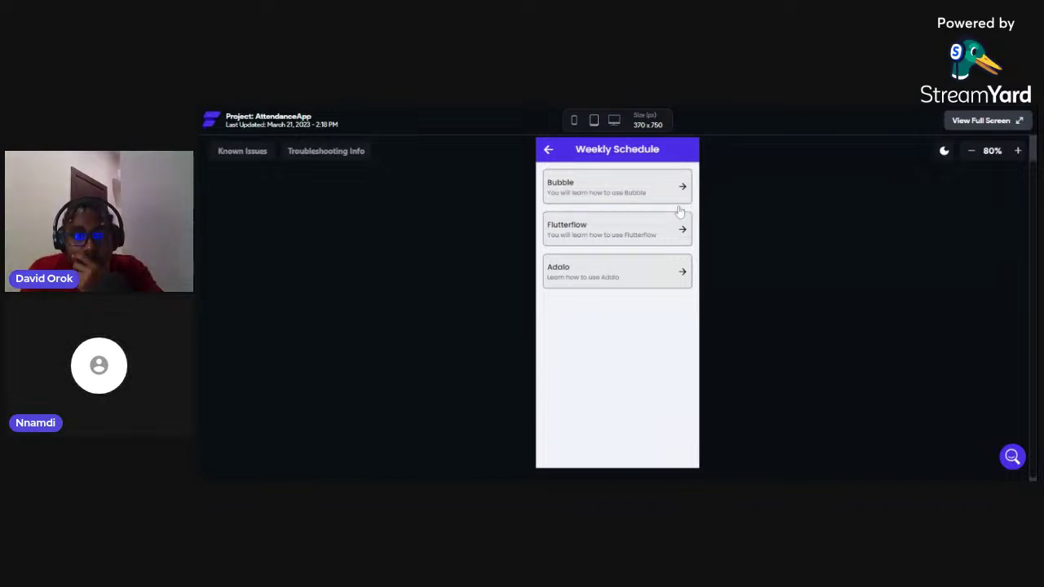
# Open Bubble's Daily Schedule and its Monday lesson with the 'Learn how to use Bubble' video
pyautogui.click(679, 213)
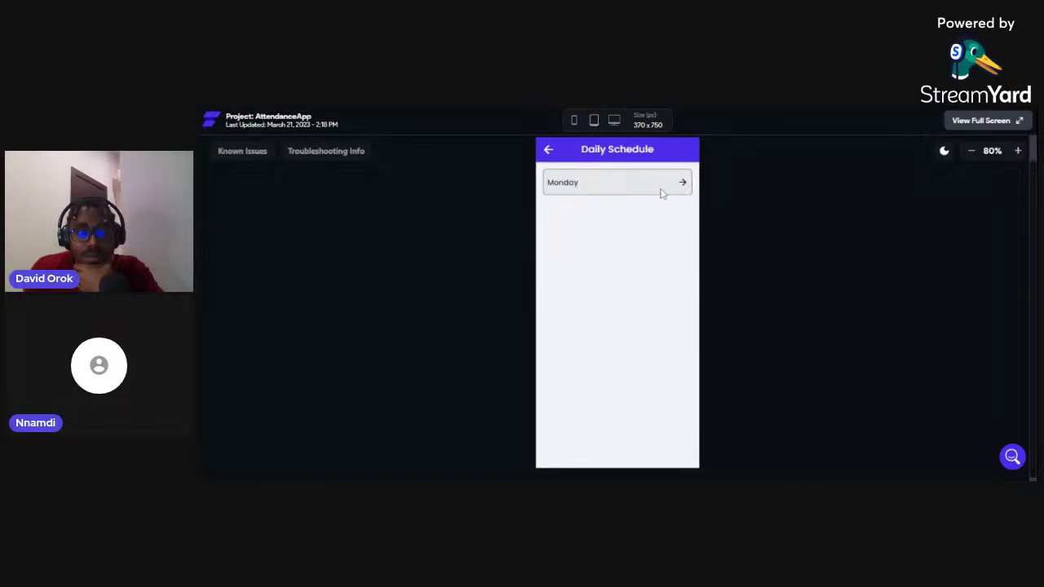
pyautogui.click(663, 193)
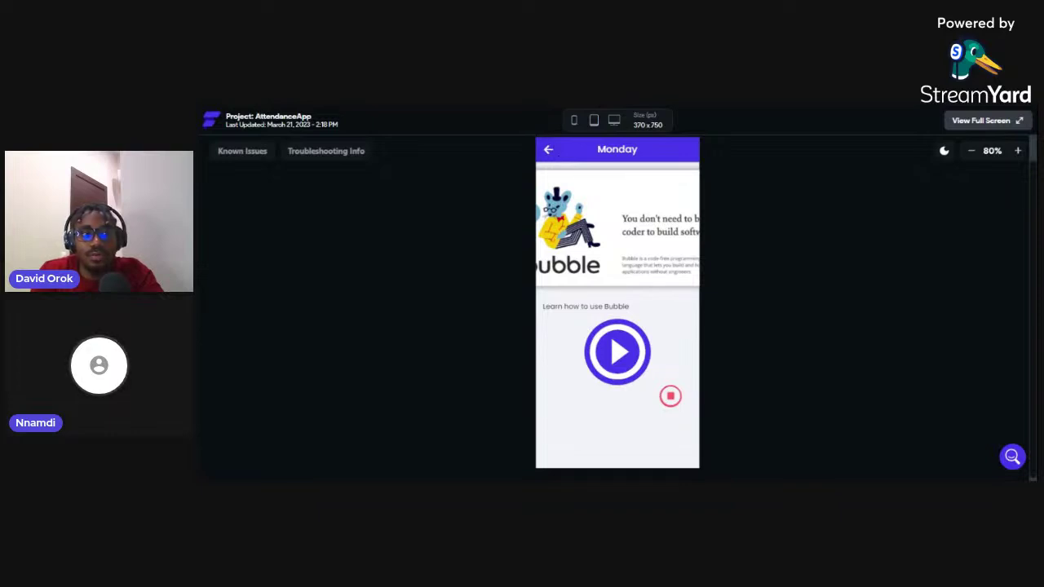
# Go back three pages to Attendance, view the Attendance Log, then return to the editor's description page
pyautogui.click(549, 150)
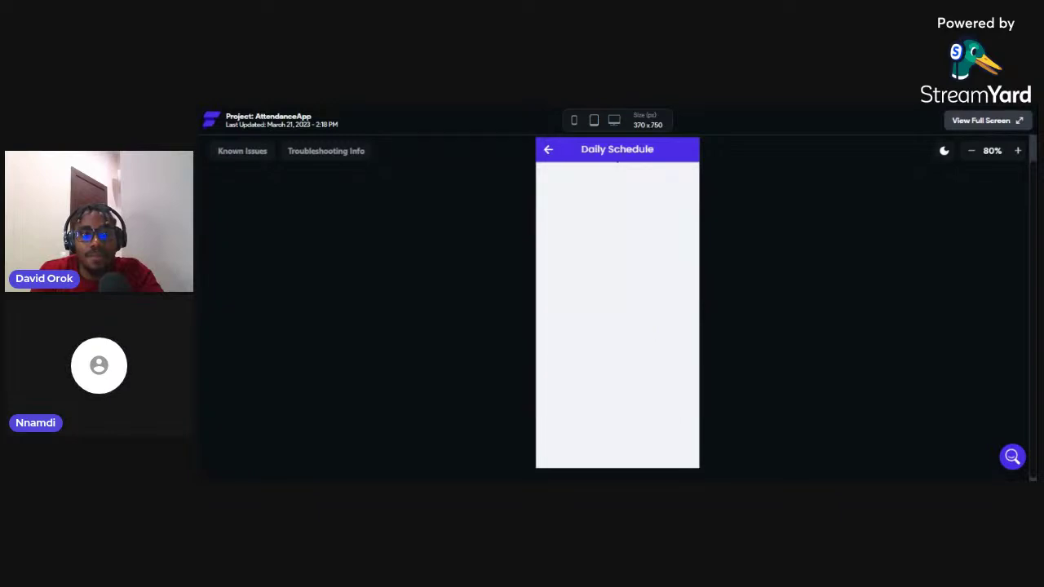
pyautogui.click(549, 150)
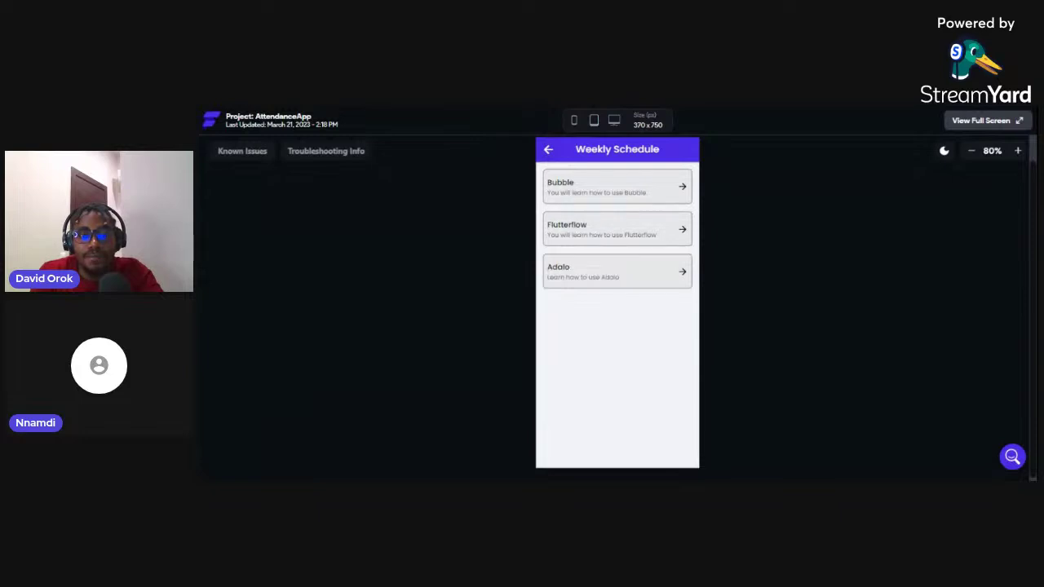
pyautogui.click(549, 150)
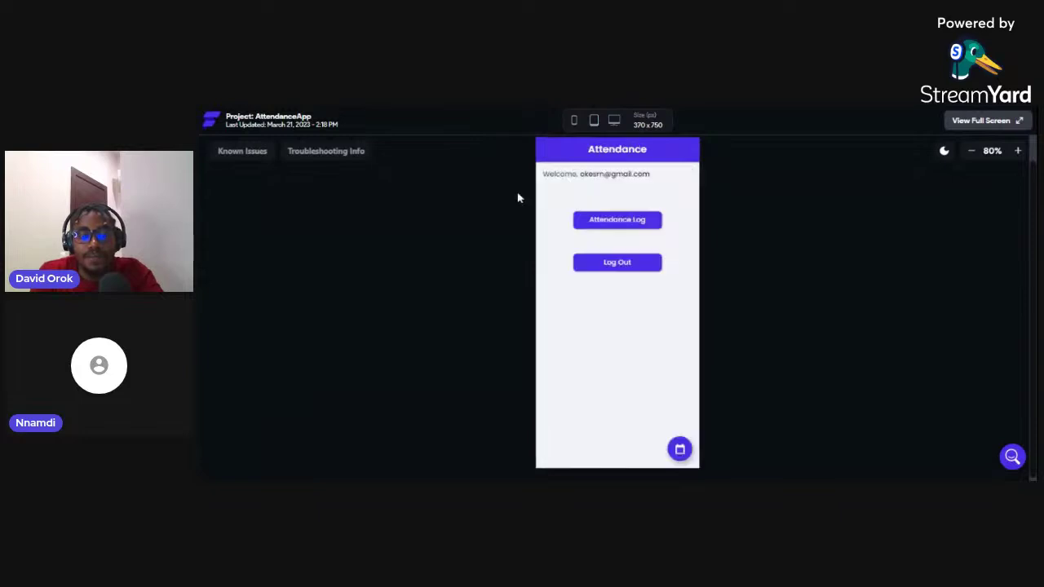
pyautogui.click(632, 229)
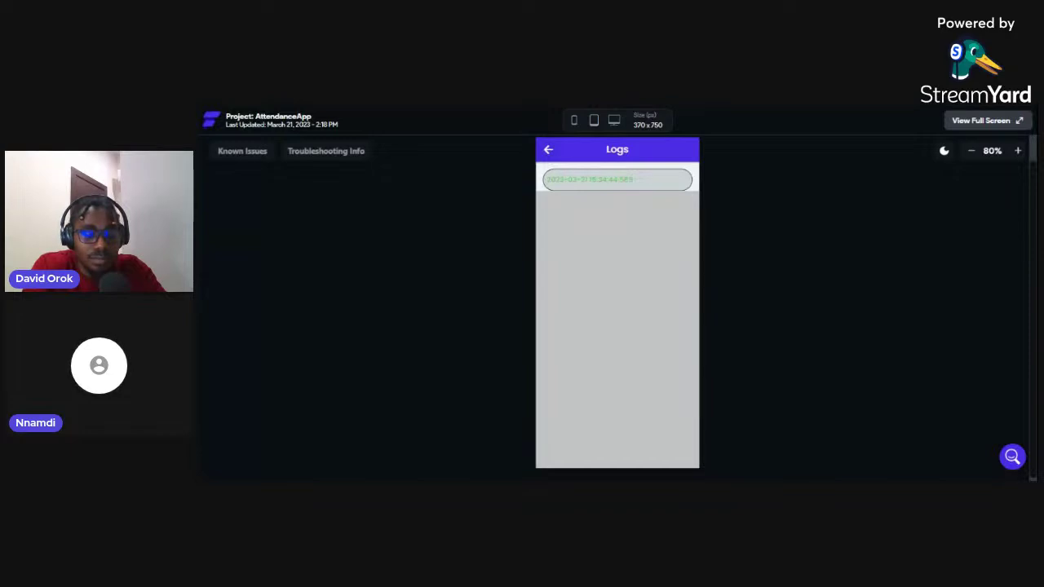
pyautogui.hotkey('ctrl', 'Tab')
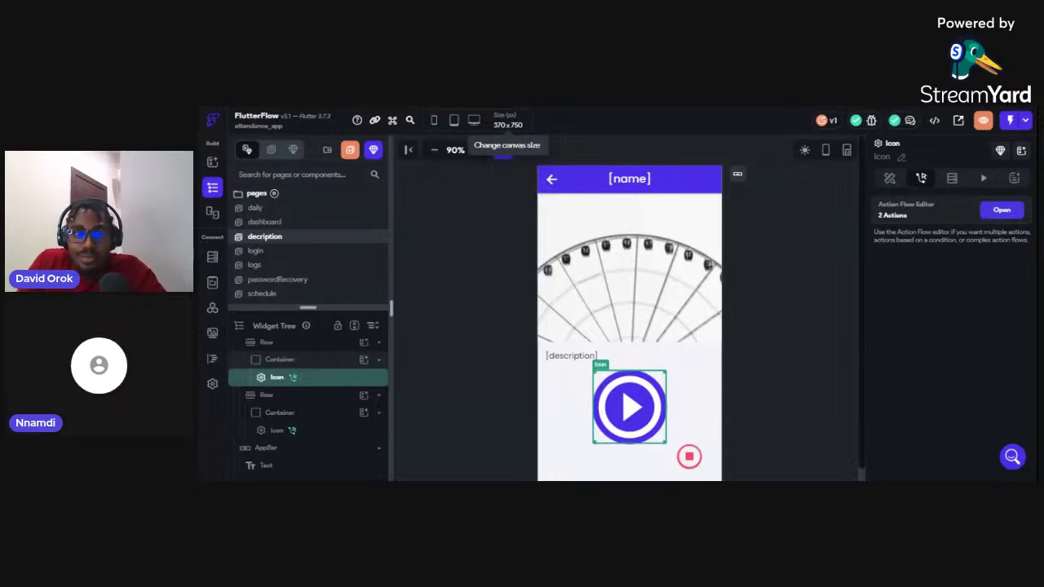
# Deselect the play icon to reveal the page's dailyRef parameter and backend query
pyautogui.click(752, 174)
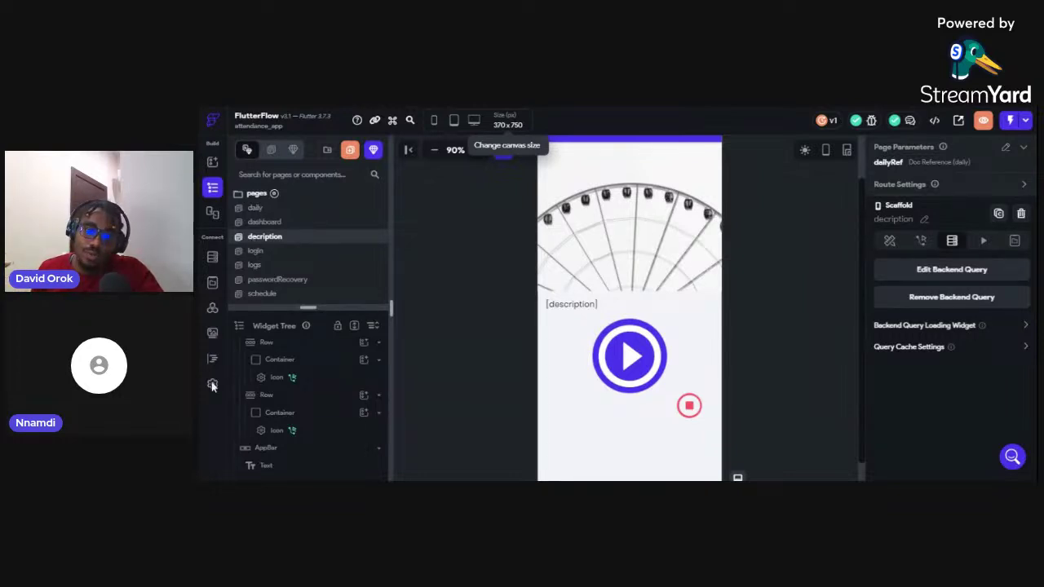
pyautogui.scroll(-1, 629, 309)
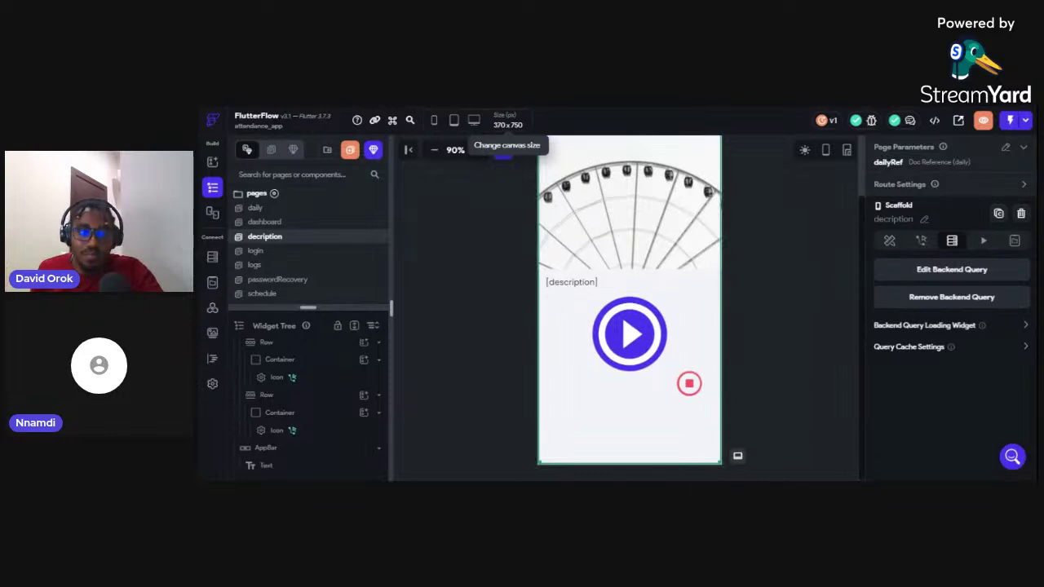
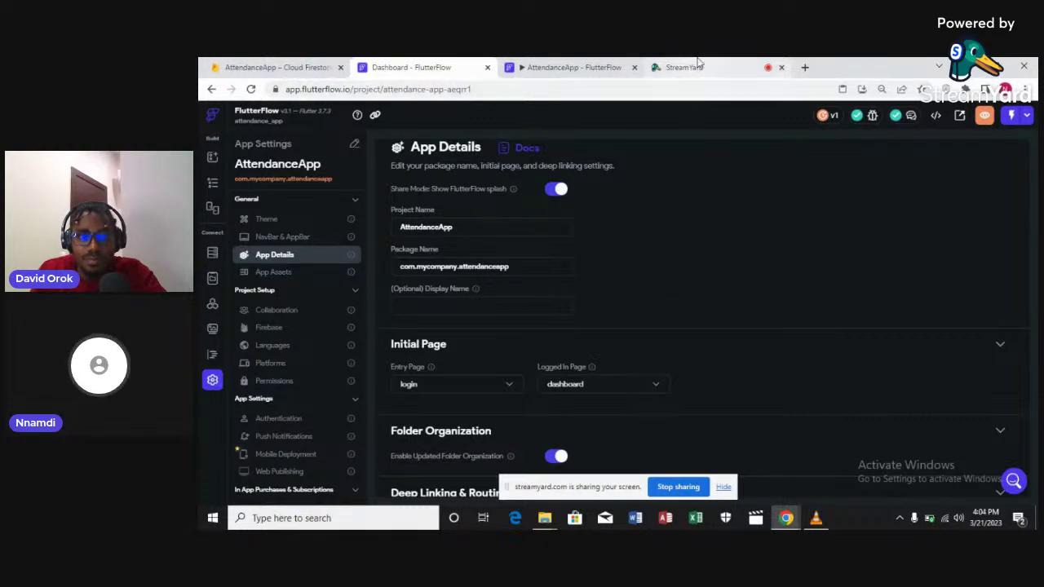
# Switch from FlutterFlow's App Details to the StreamYard live studio tab
pyautogui.click(698, 63)
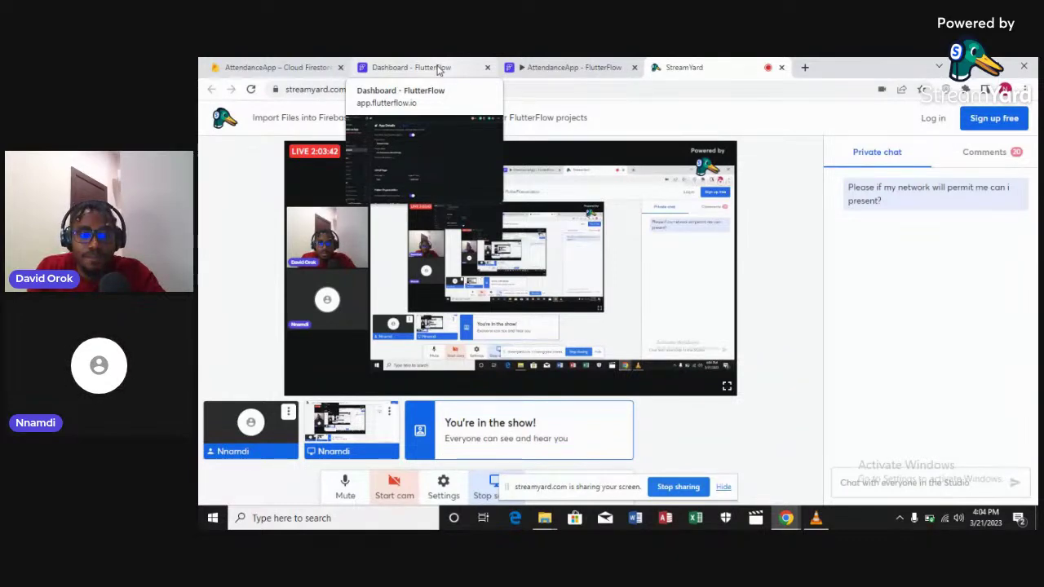
# Bring the StreamYard window forward and return to the 'Dashboard - FlutterFlow' tab
pyautogui.moveTo(809, 486)
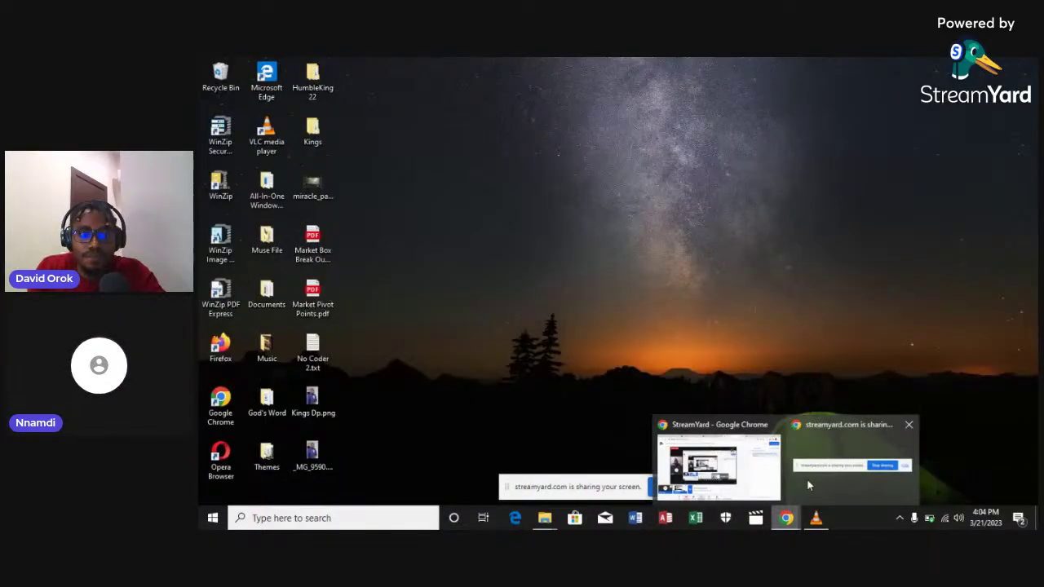
pyautogui.moveTo(754, 478)
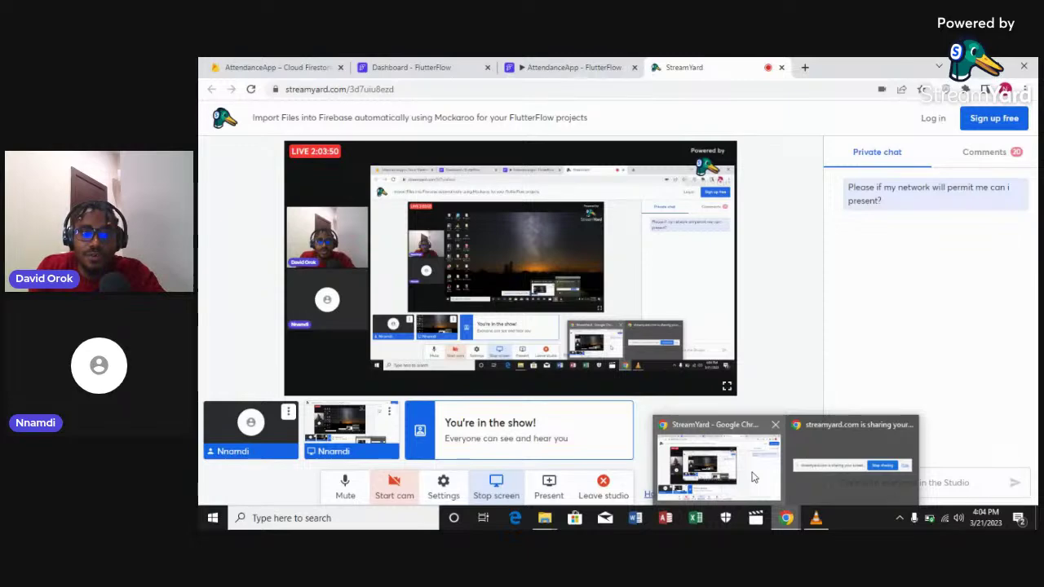
pyautogui.click(754, 477)
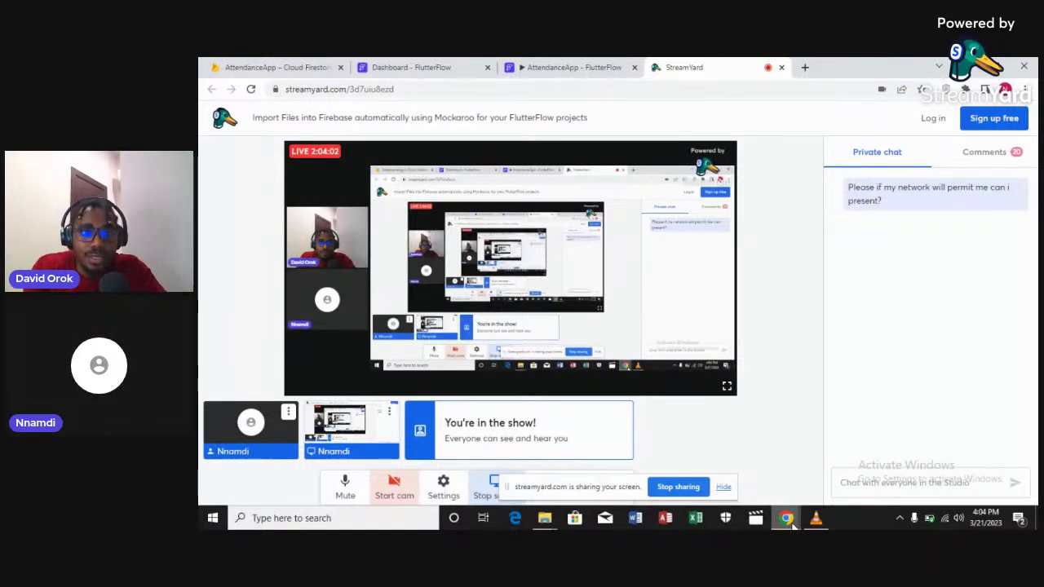
pyautogui.click(788, 519)
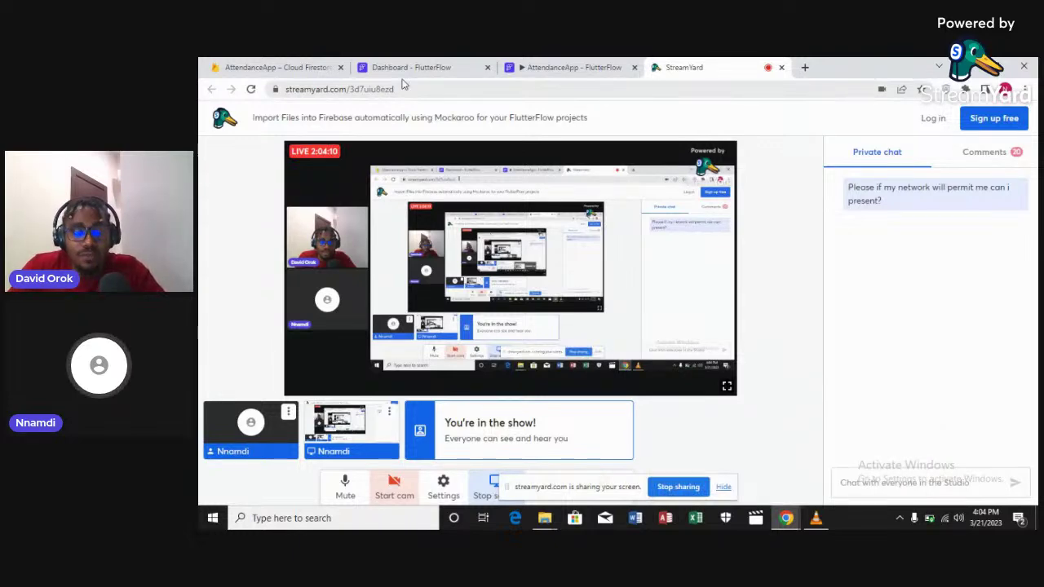
pyautogui.click(404, 68)
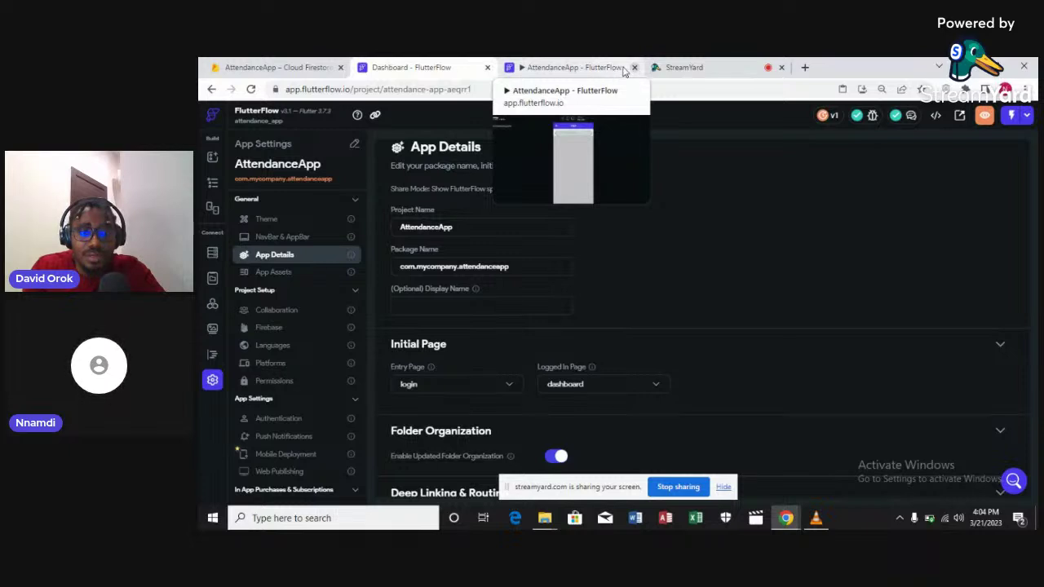
# Log out of the running AttendanceApp preview, reload it, and return to the FlutterFlow dashboard
pyautogui.click(594, 67)
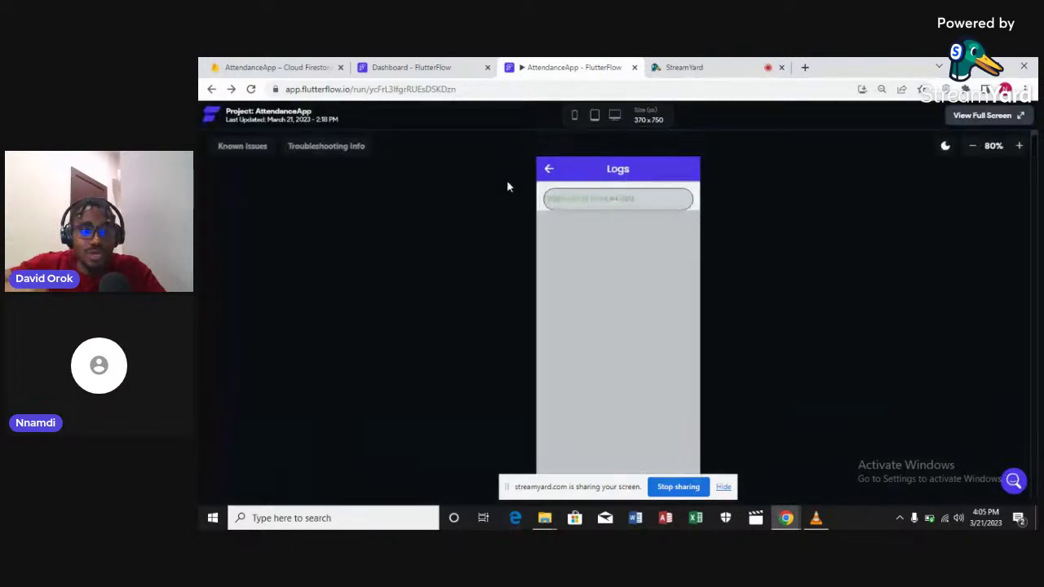
pyautogui.click(547, 169)
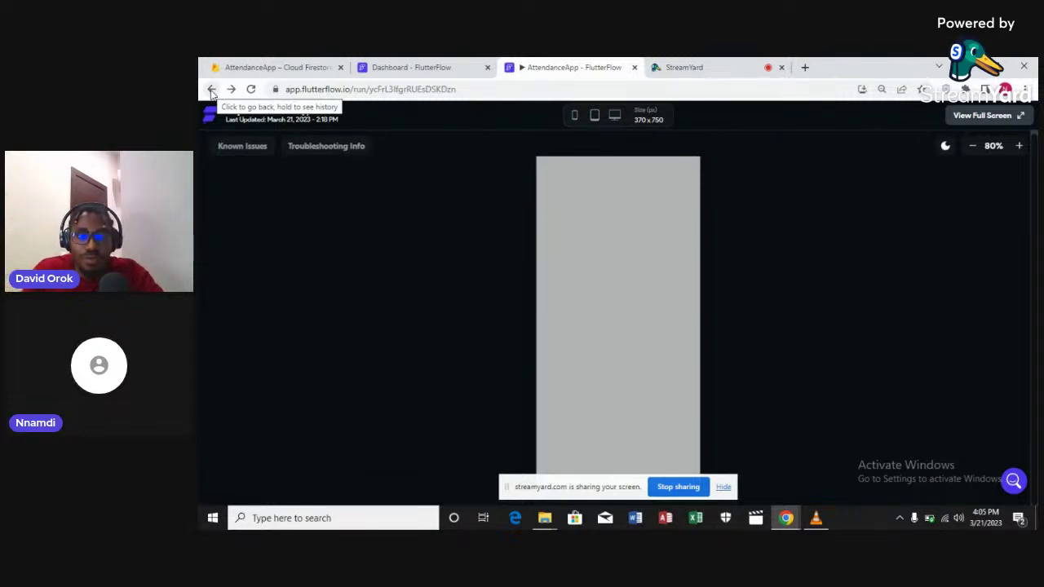
pyautogui.click(211, 90)
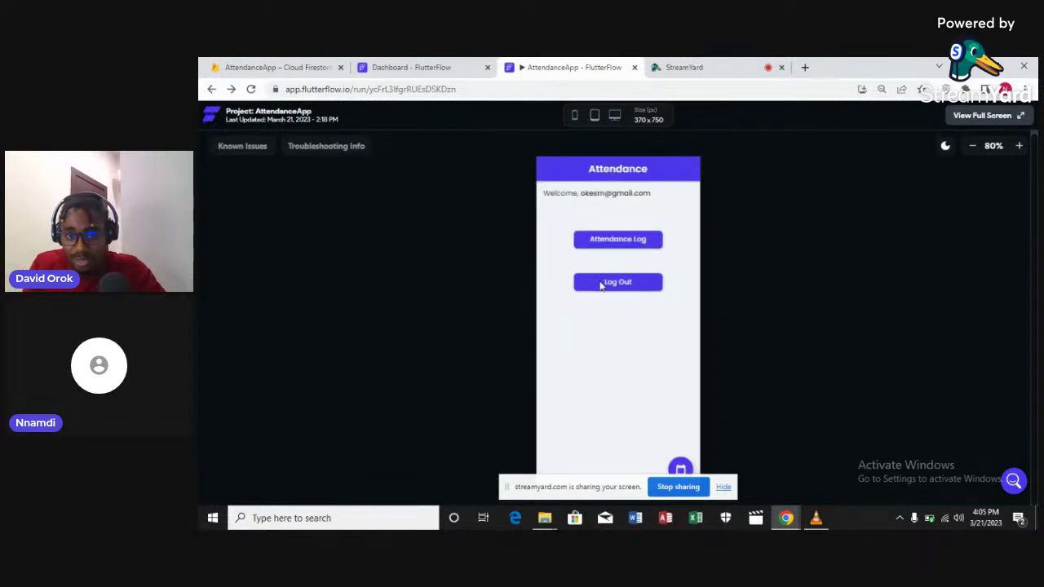
pyautogui.click(620, 283)
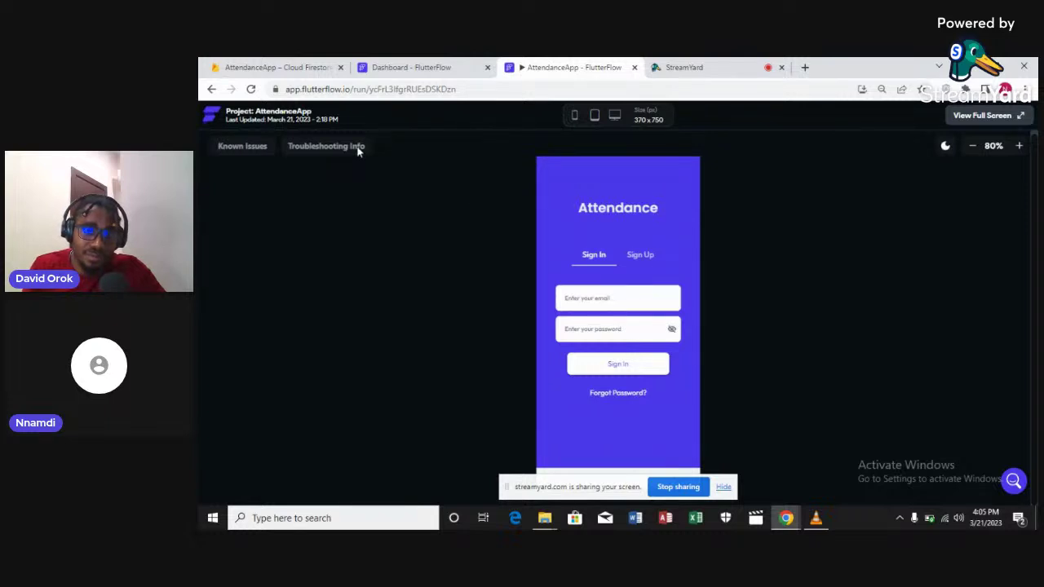
pyautogui.click(252, 90)
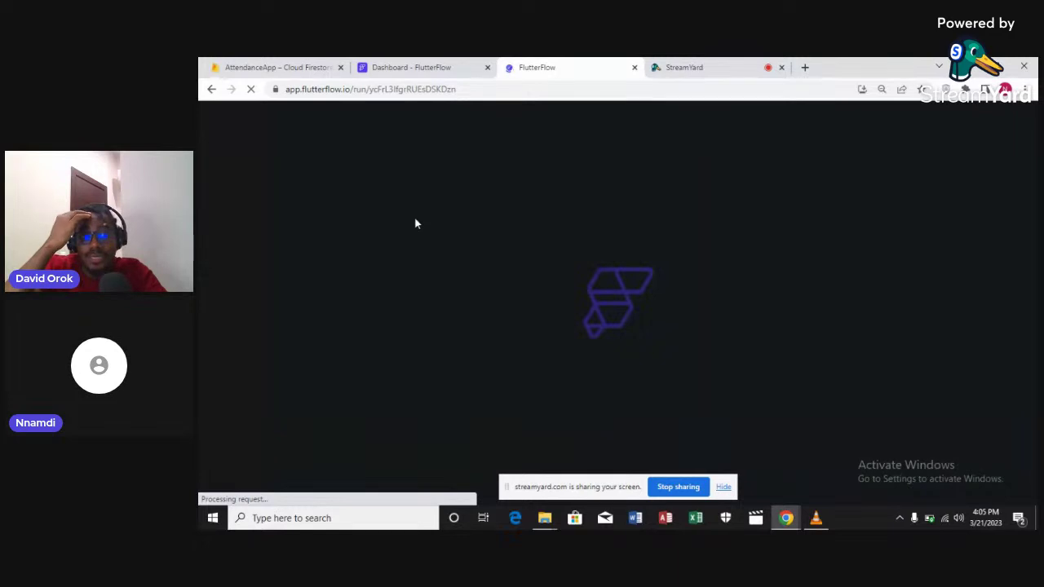
pyautogui.click(426, 70)
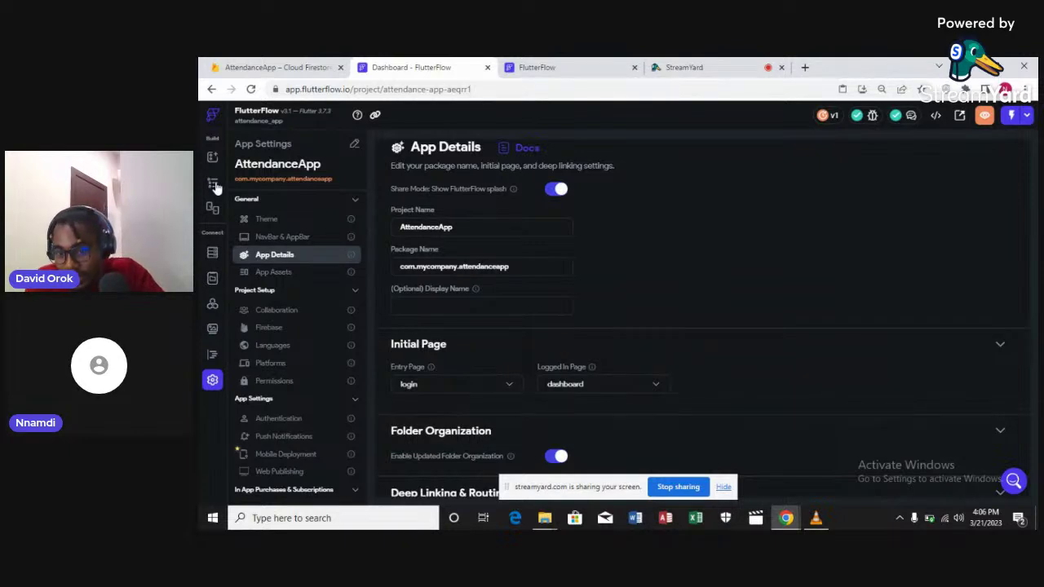
# On the description page, check the play-button Row's actions, then select the play icon
pyautogui.click(213, 184)
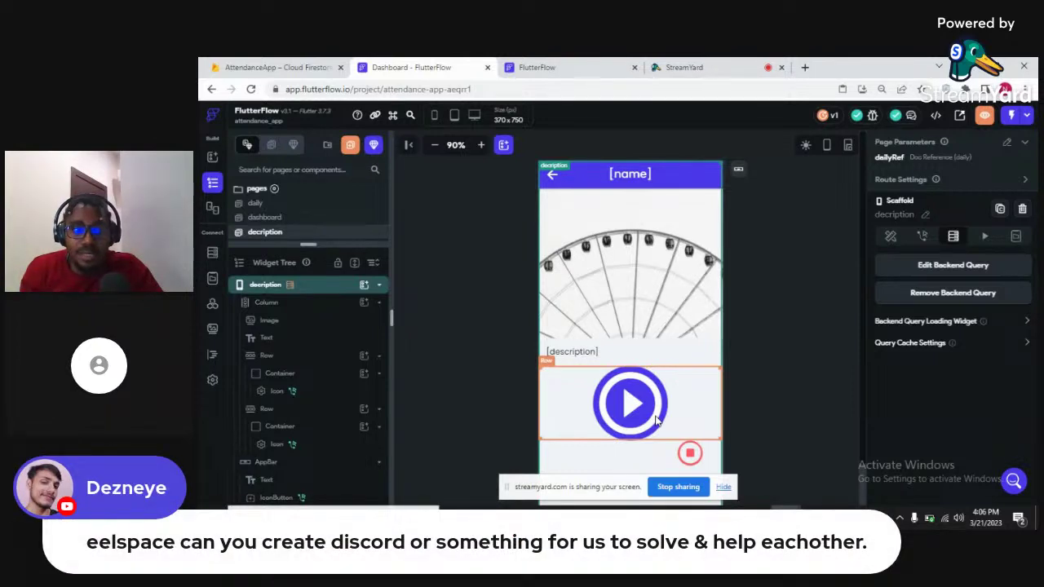
pyautogui.click(657, 419)
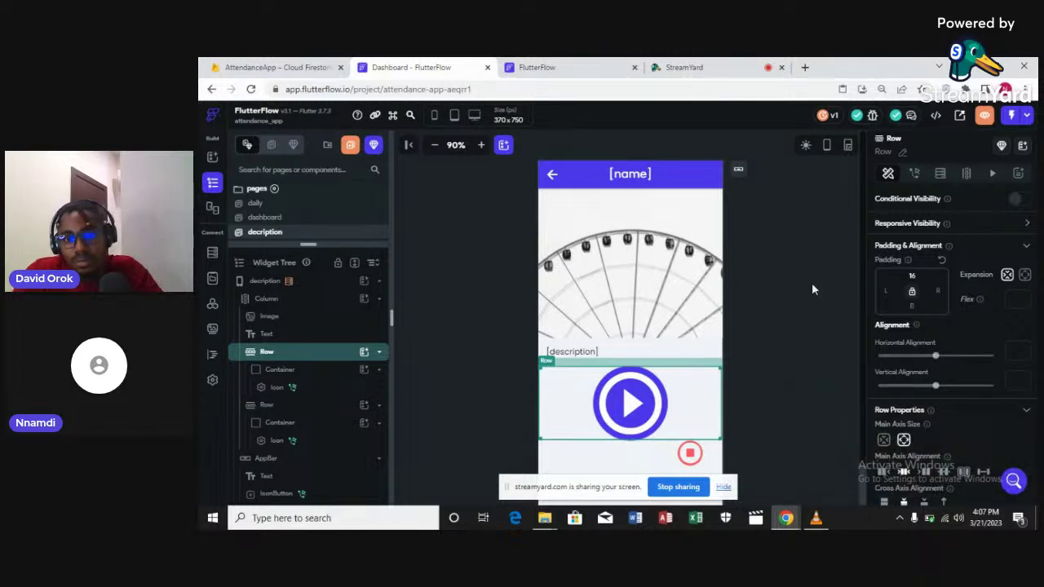
pyautogui.click(915, 174)
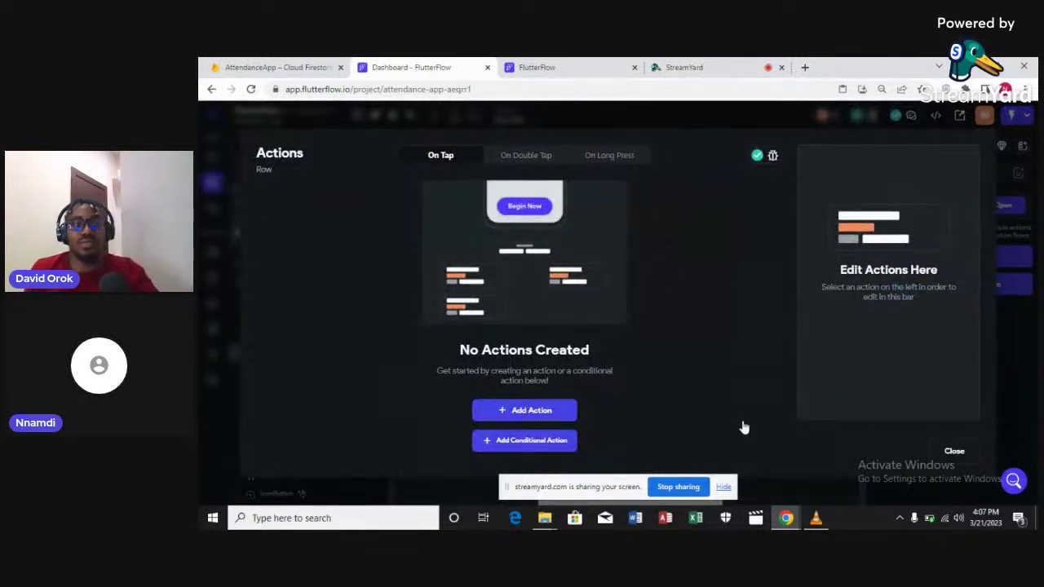
pyautogui.click(691, 399)
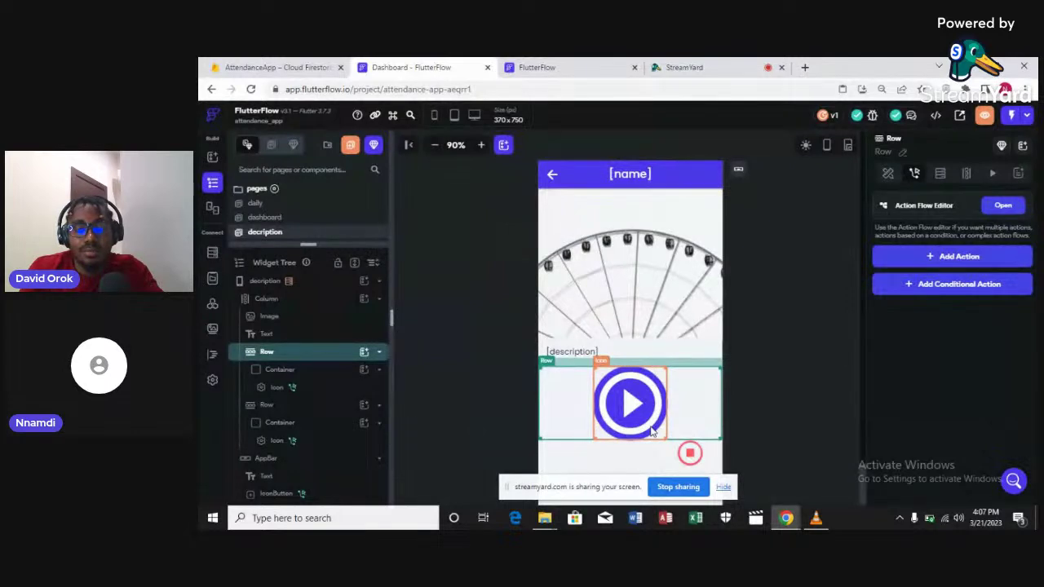
pyautogui.click(652, 431)
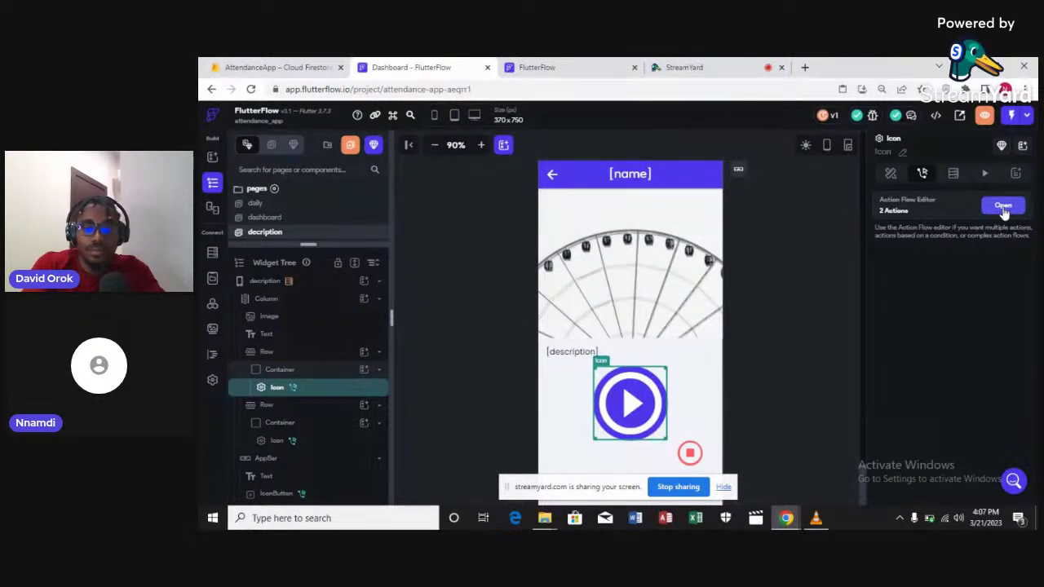
# Review the play icon's Create Document call on logs, expanding its email and start fields
pyautogui.click(1004, 206)
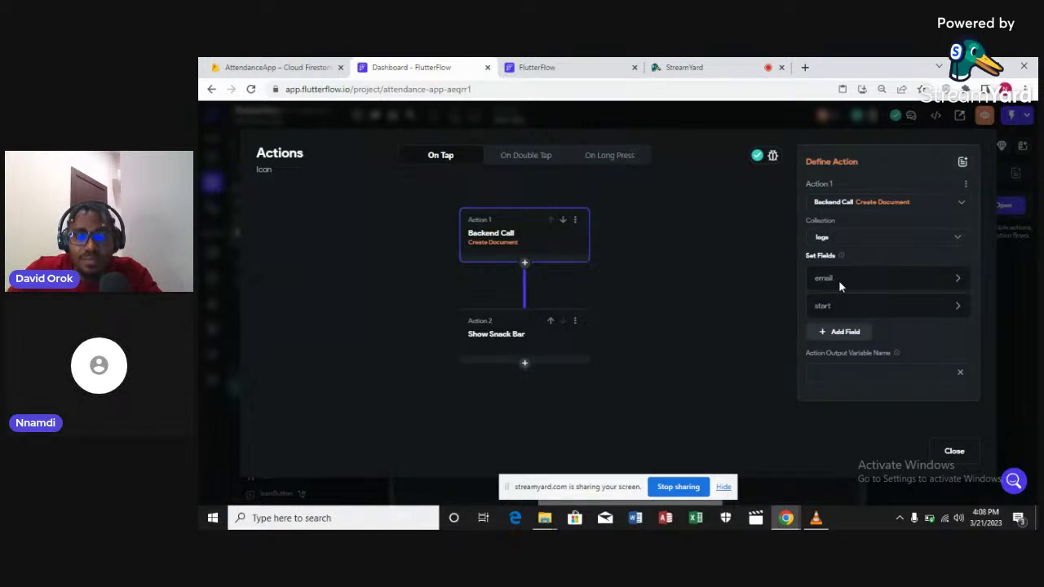
pyautogui.moveTo(841, 284)
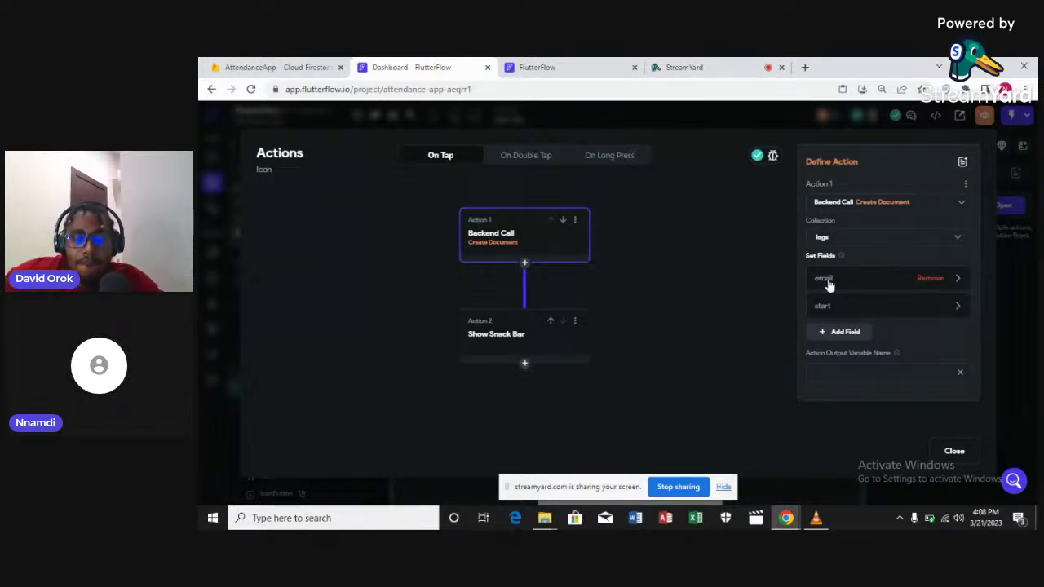
pyautogui.click(828, 283)
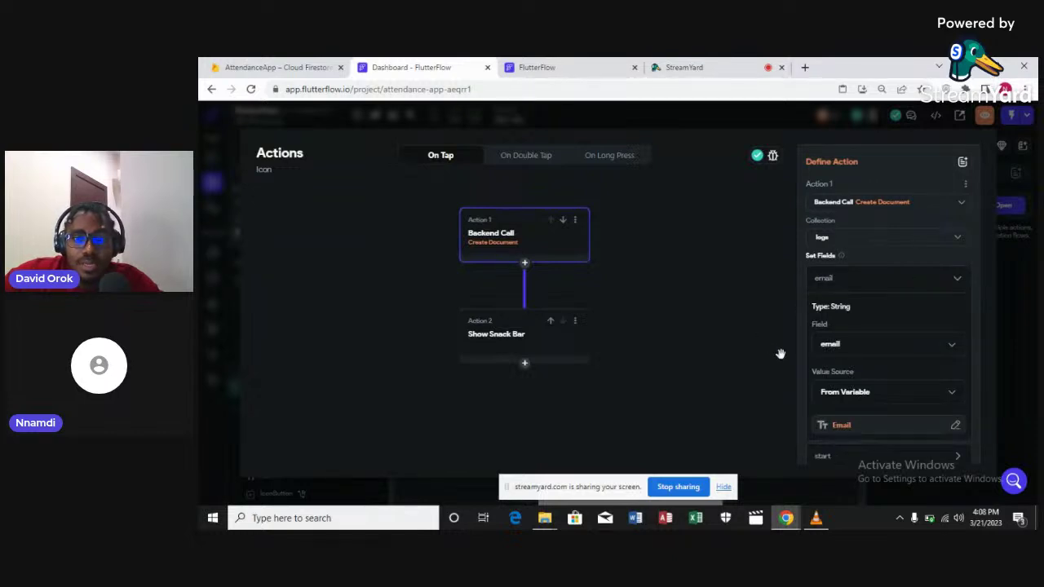
pyautogui.scroll(-2, 781, 354)
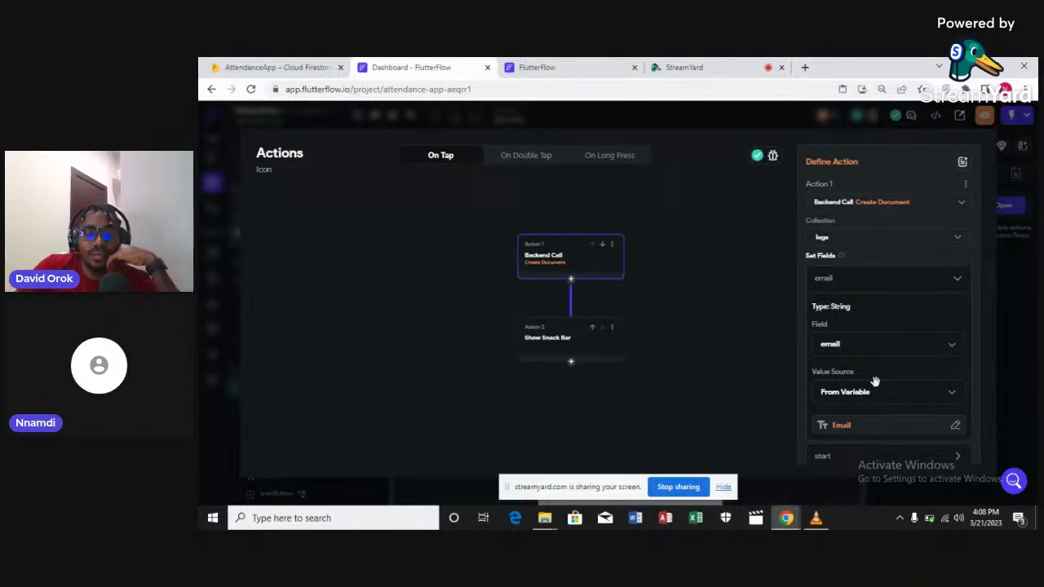
pyautogui.scroll(-1, 810, 383)
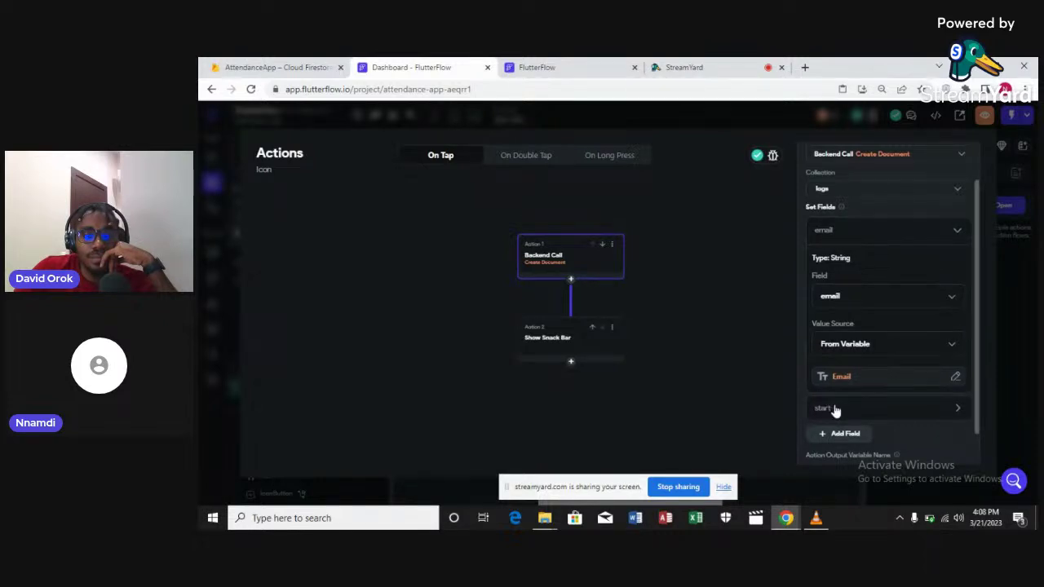
pyautogui.click(838, 410)
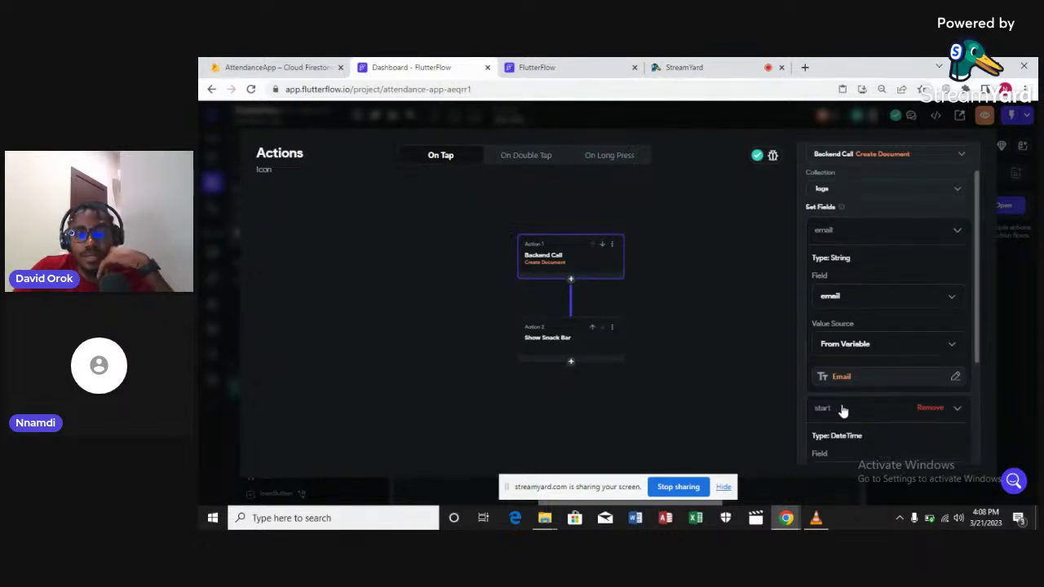
pyautogui.scroll(-1, 842, 410)
pyautogui.scroll(-2, 843, 411)
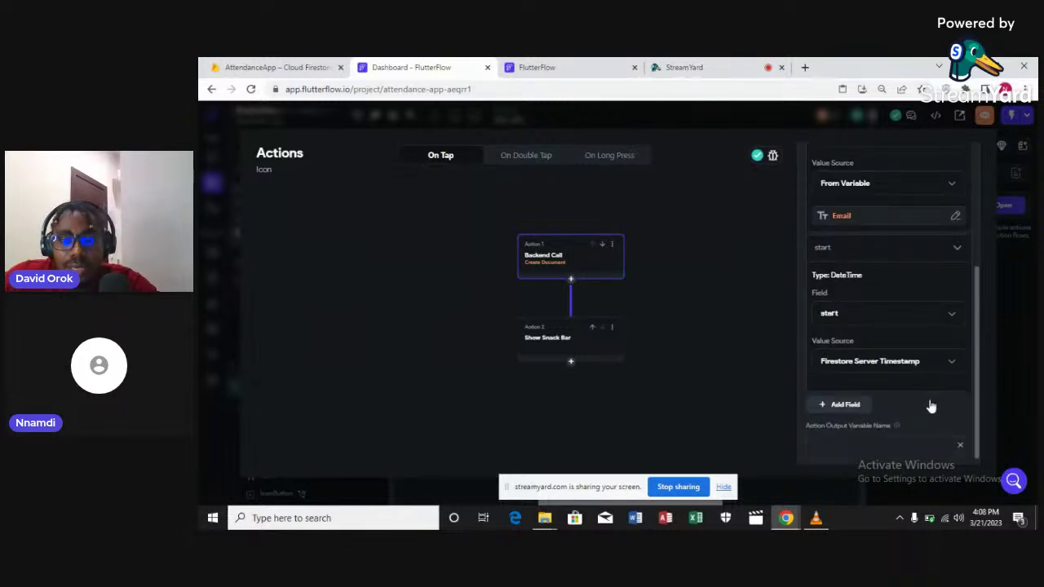
pyautogui.scroll(-1, 932, 407)
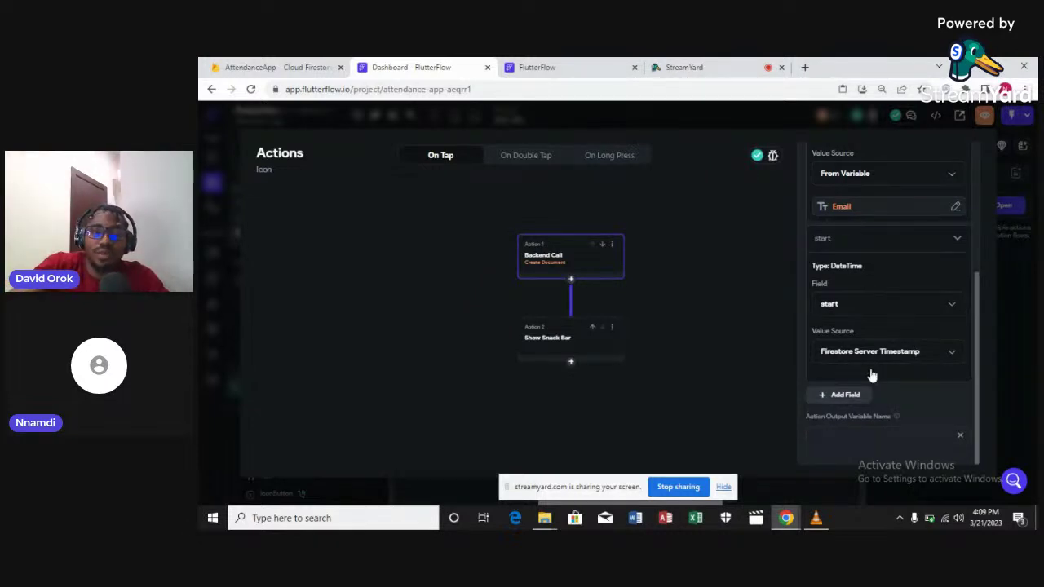
pyautogui.click(994, 449)
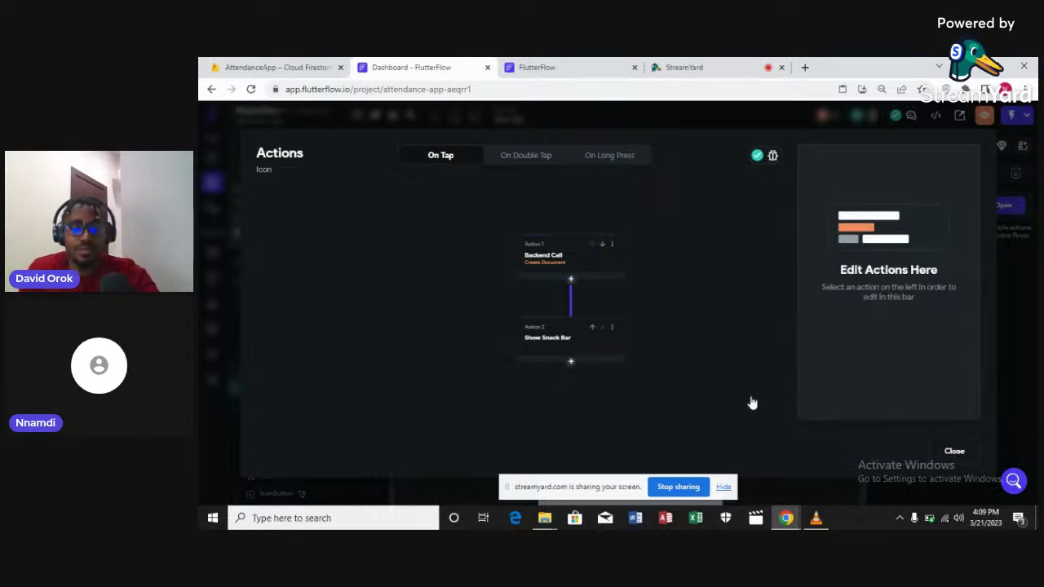
# Check the Backend Call's end field, close the actions editor, and open the logs page
pyautogui.press('Escape')
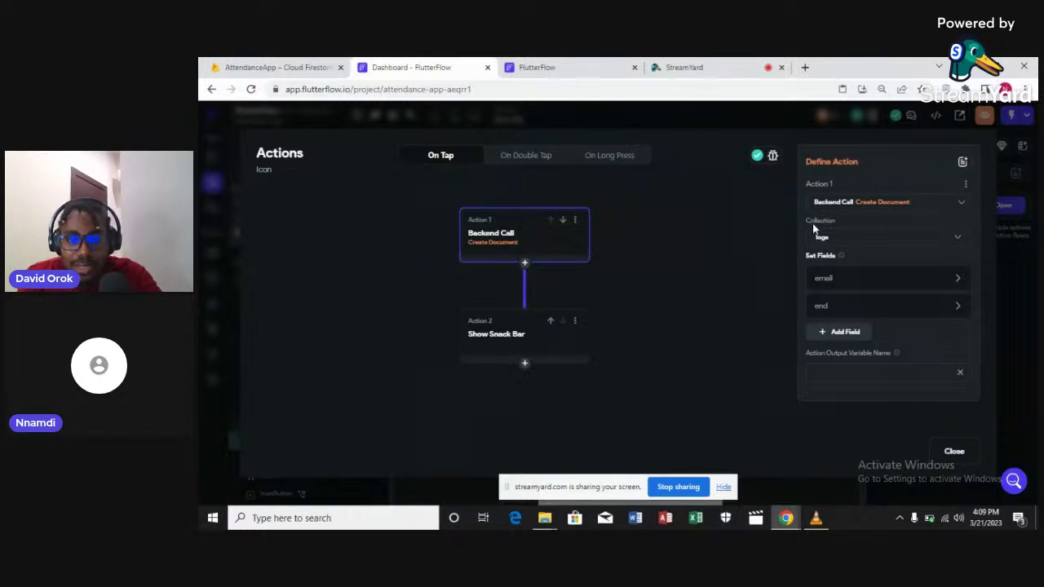
pyautogui.click(834, 310)
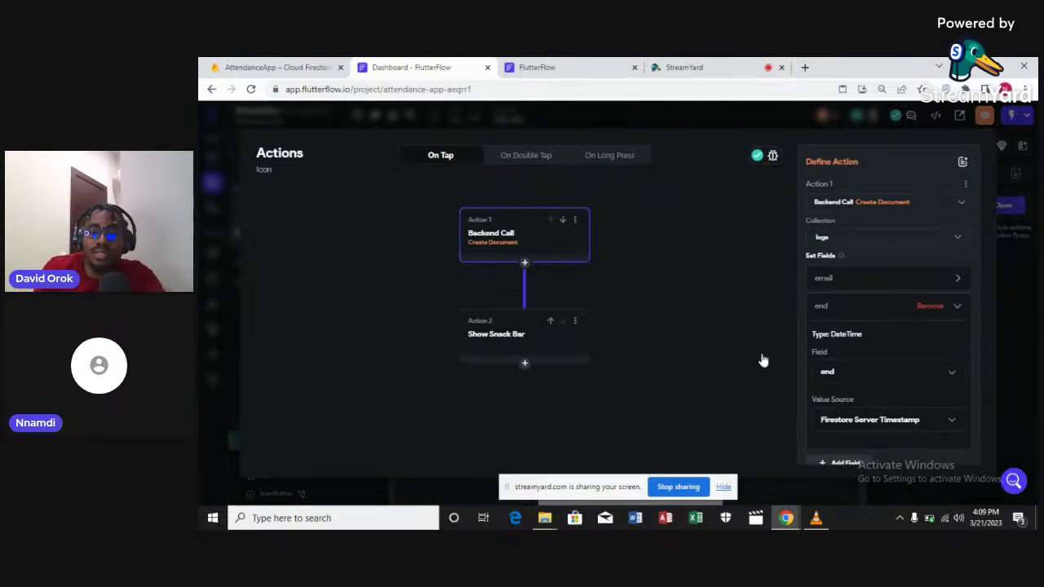
pyautogui.scroll(-3, 761, 356)
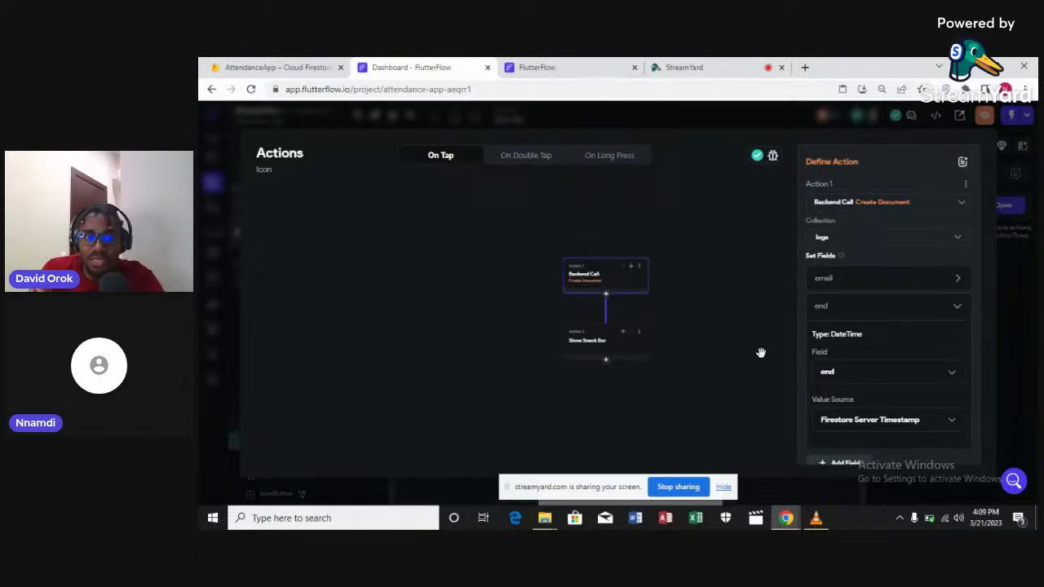
pyautogui.click(962, 426)
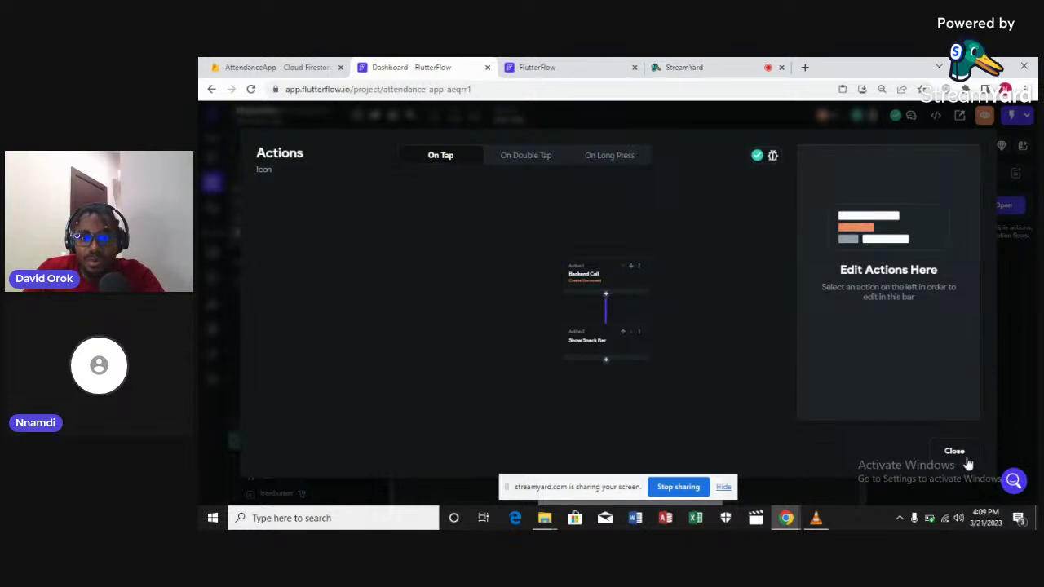
pyautogui.click(954, 452)
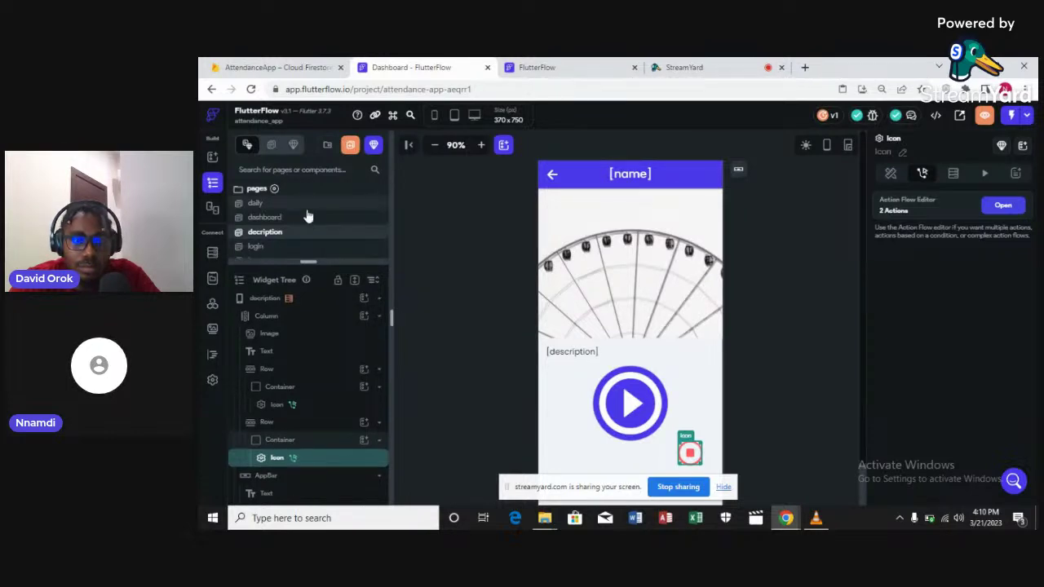
pyautogui.scroll(-1, 308, 216)
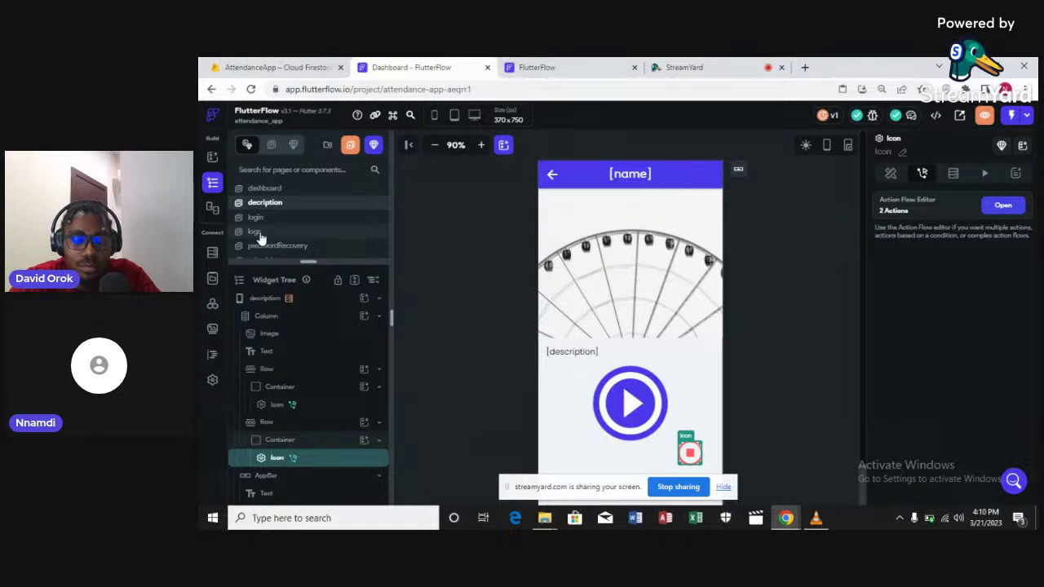
pyautogui.click(256, 233)
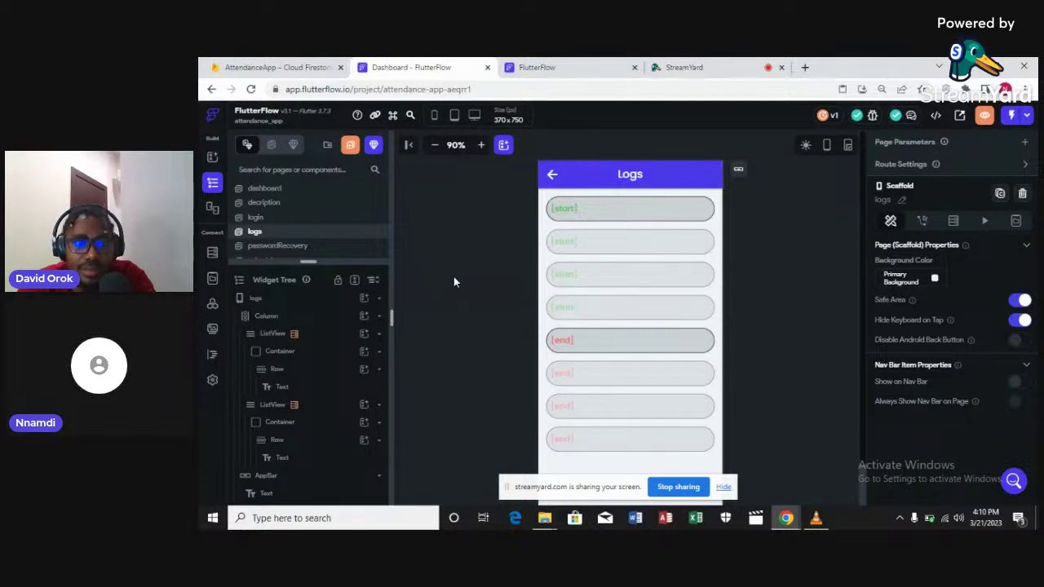
# Select the start-entries ListView and view its logs collection query (List of Documents)
pyautogui.click(720, 250)
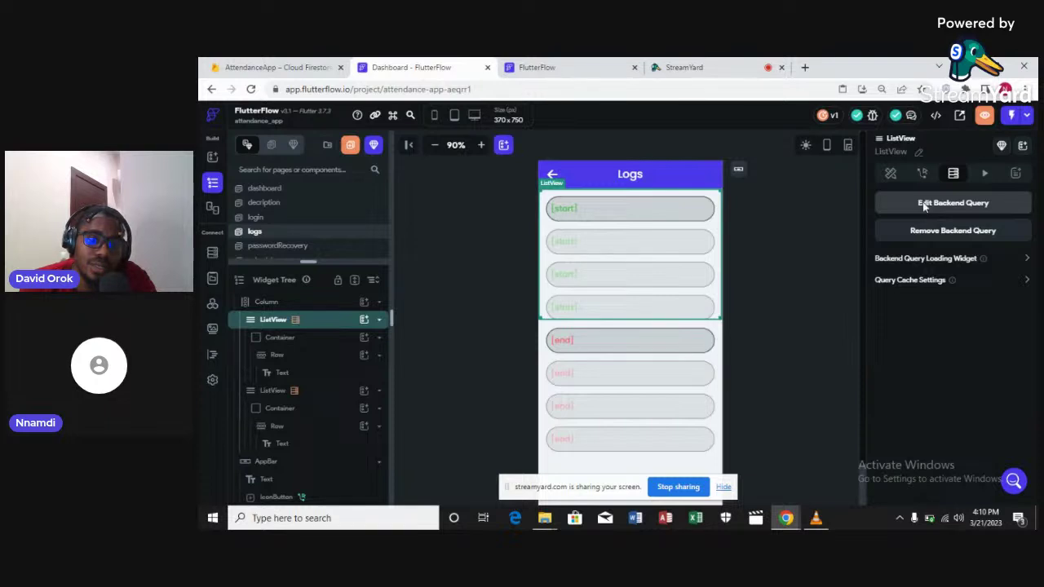
pyautogui.click(924, 207)
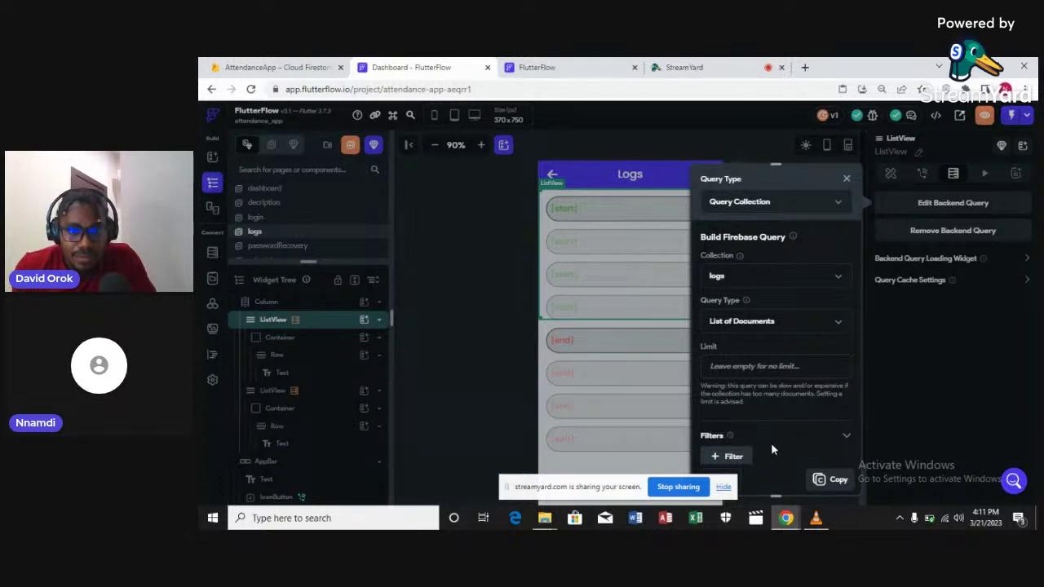
# Add Filter 1 to the start list's logs query using the email field
pyautogui.click(726, 488)
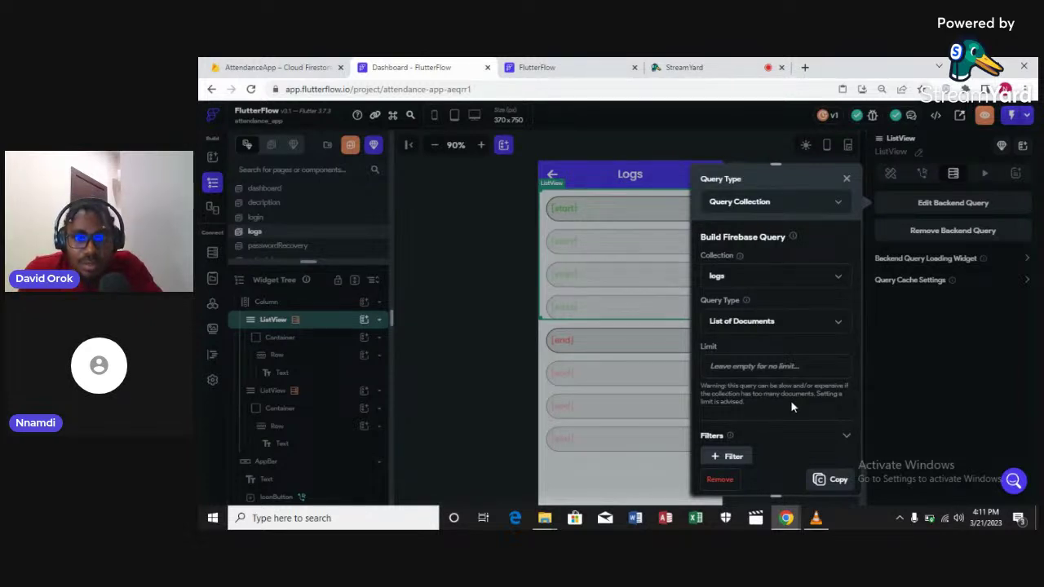
pyautogui.scroll(-1, 792, 406)
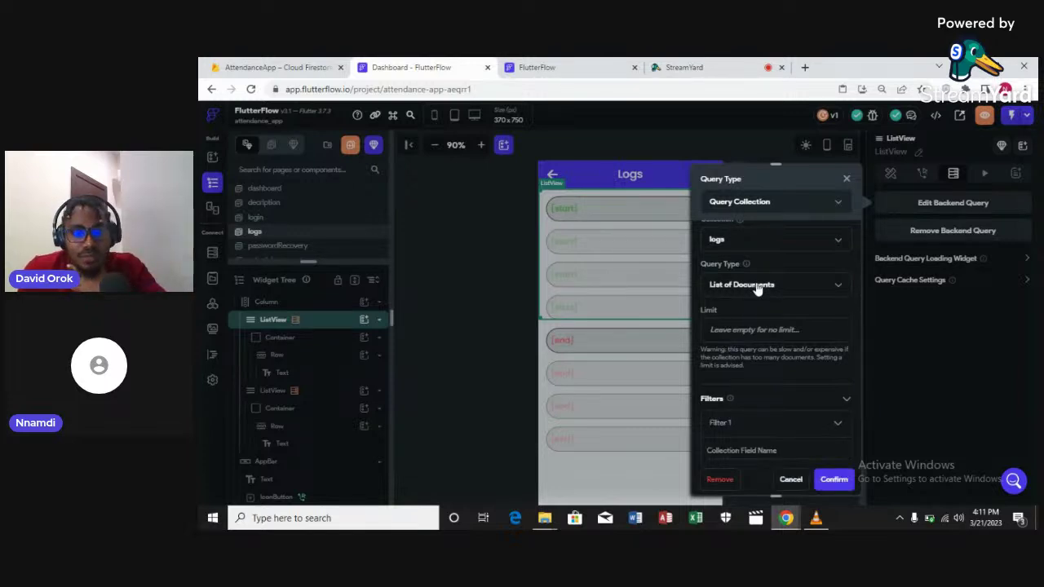
pyautogui.scroll(-1, 757, 287)
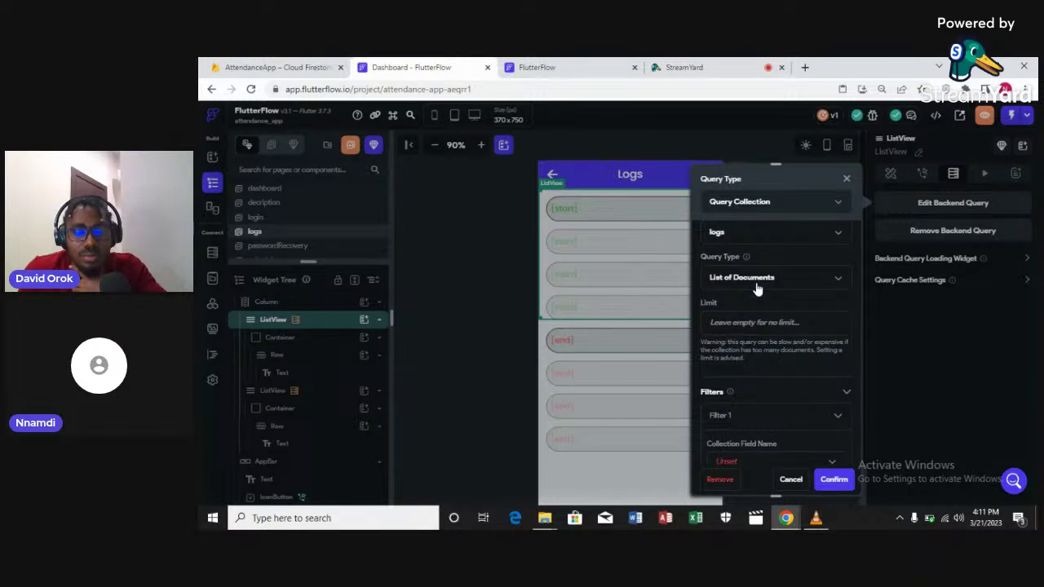
pyautogui.scroll(-3, 757, 287)
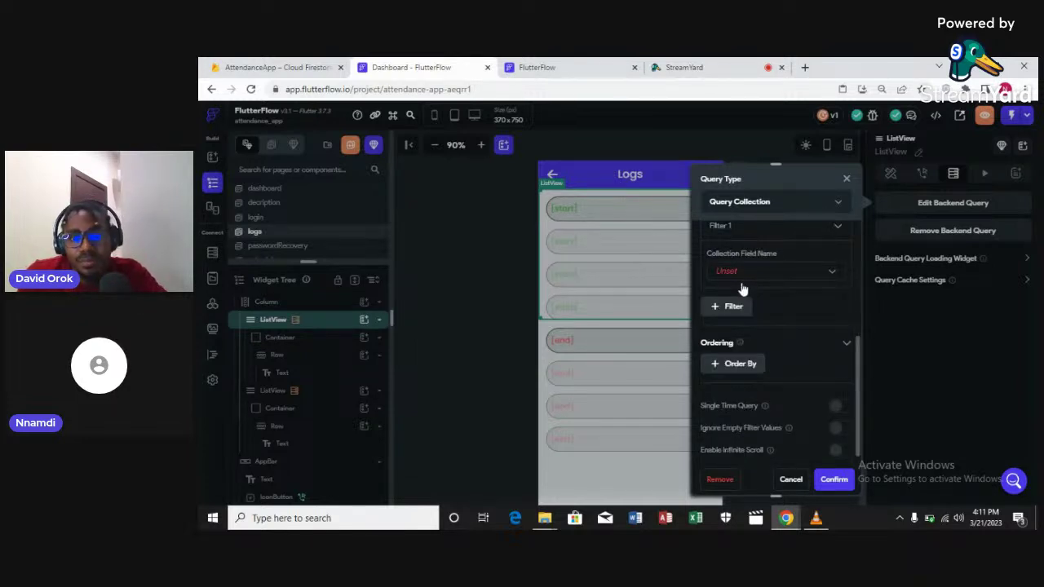
pyautogui.click(728, 232)
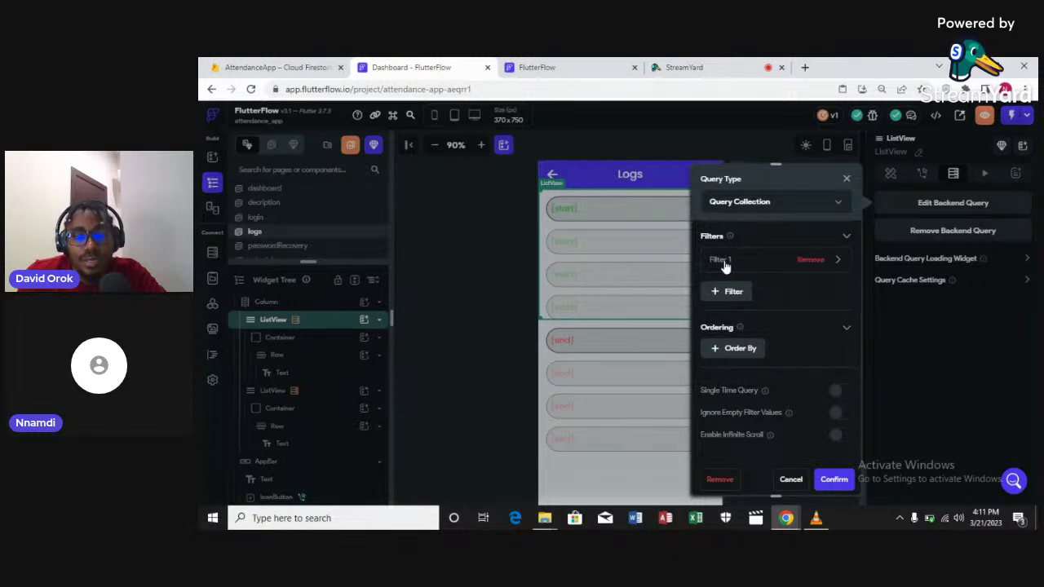
pyautogui.click(724, 263)
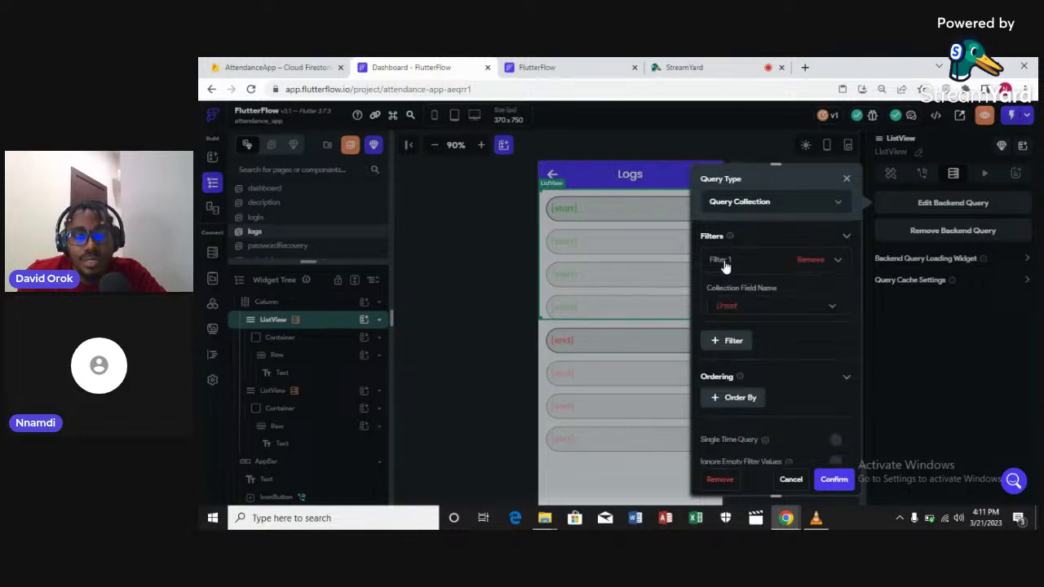
pyautogui.click(730, 308)
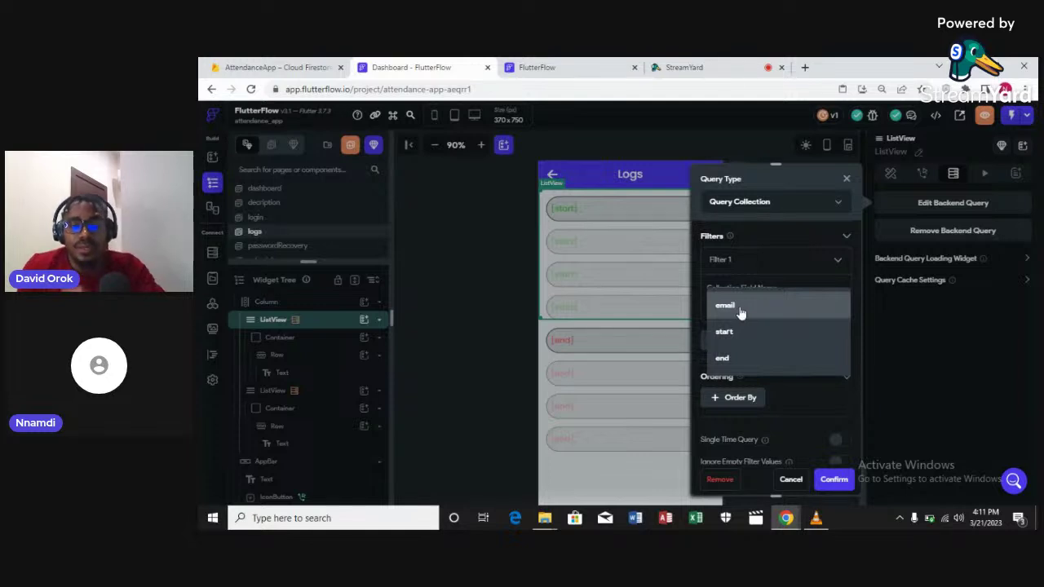
pyautogui.click(741, 309)
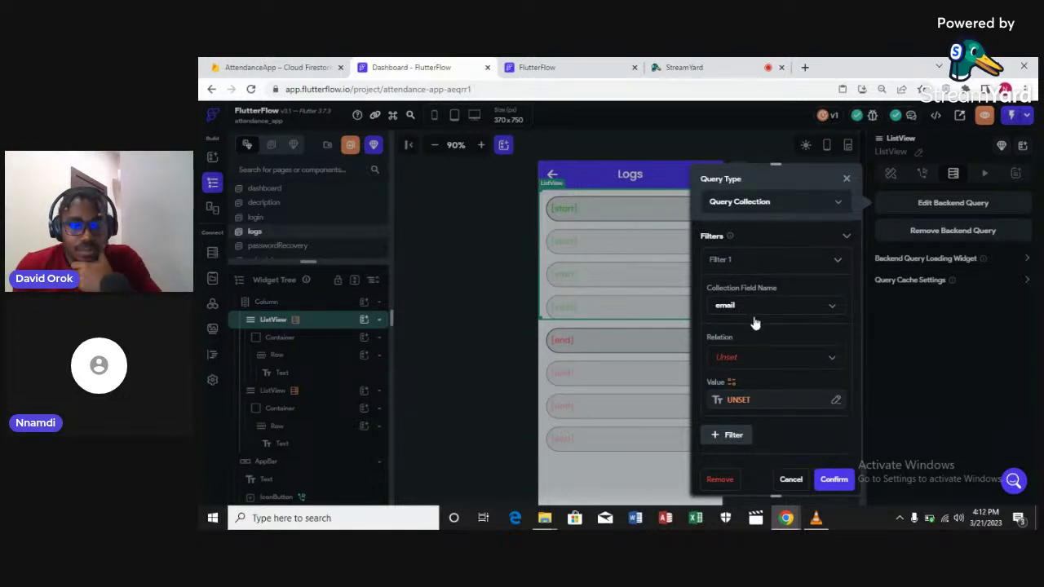
# Set the filter to email Equal To the authenticated user's Email and confirm the query
pyautogui.click(729, 362)
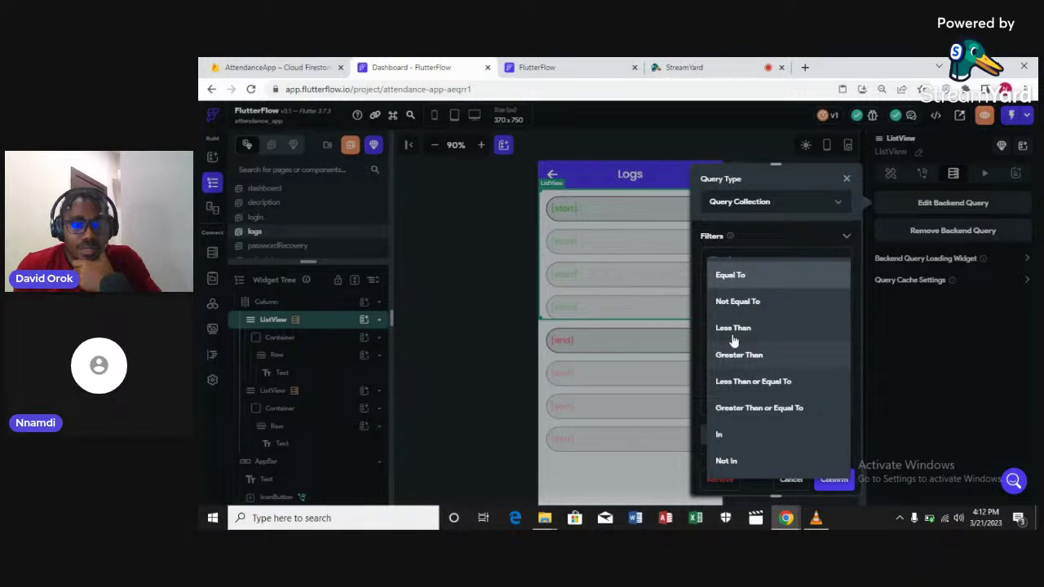
pyautogui.press('Escape')
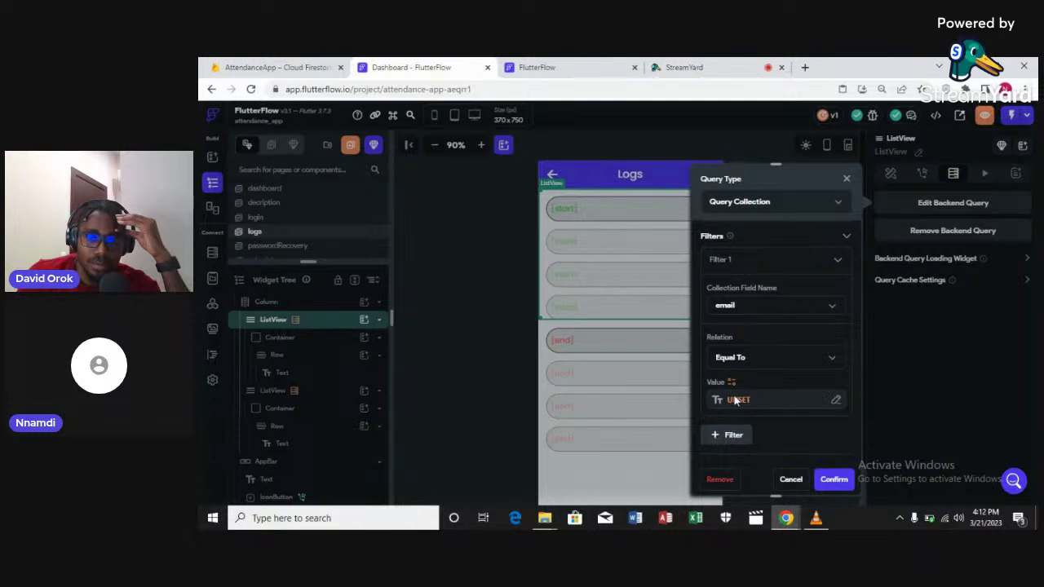
pyautogui.click(736, 399)
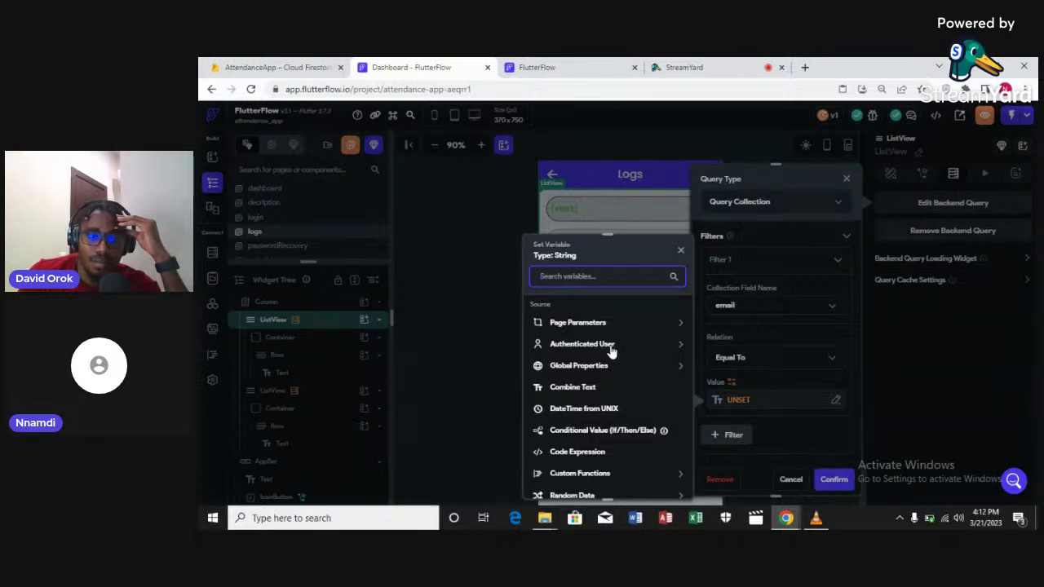
pyautogui.click(611, 350)
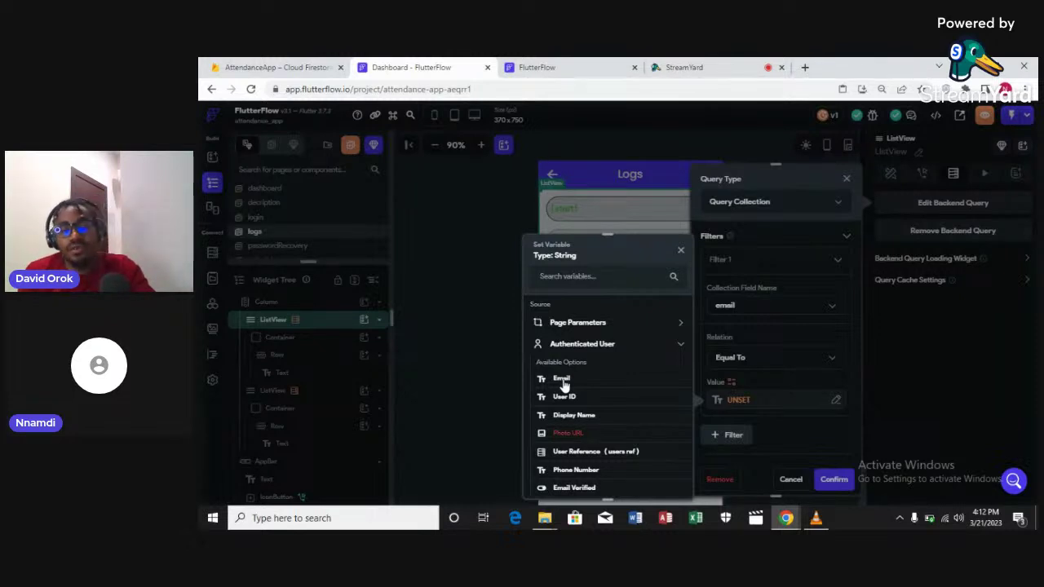
pyautogui.click(562, 381)
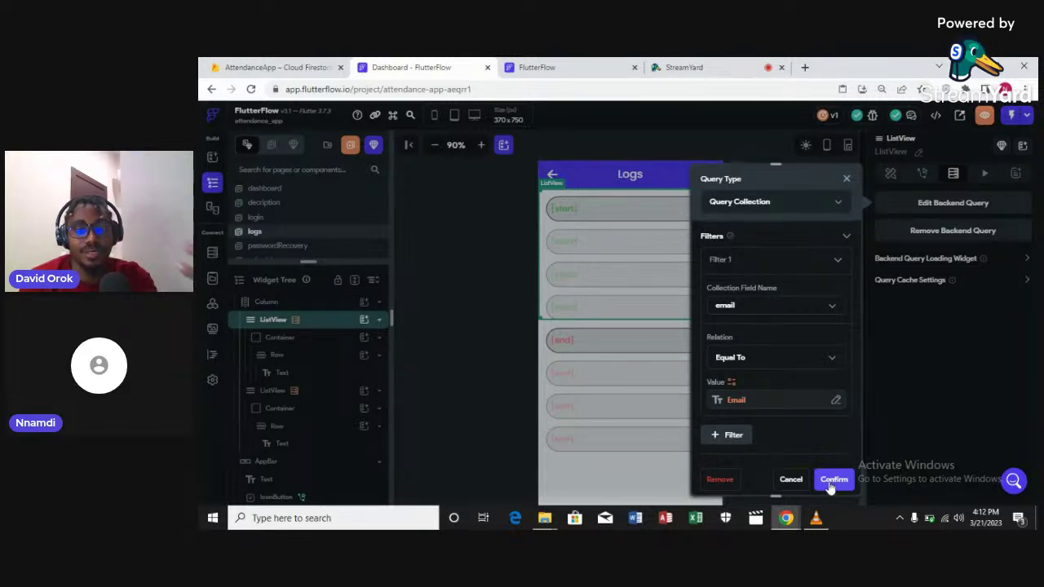
pyautogui.click(832, 482)
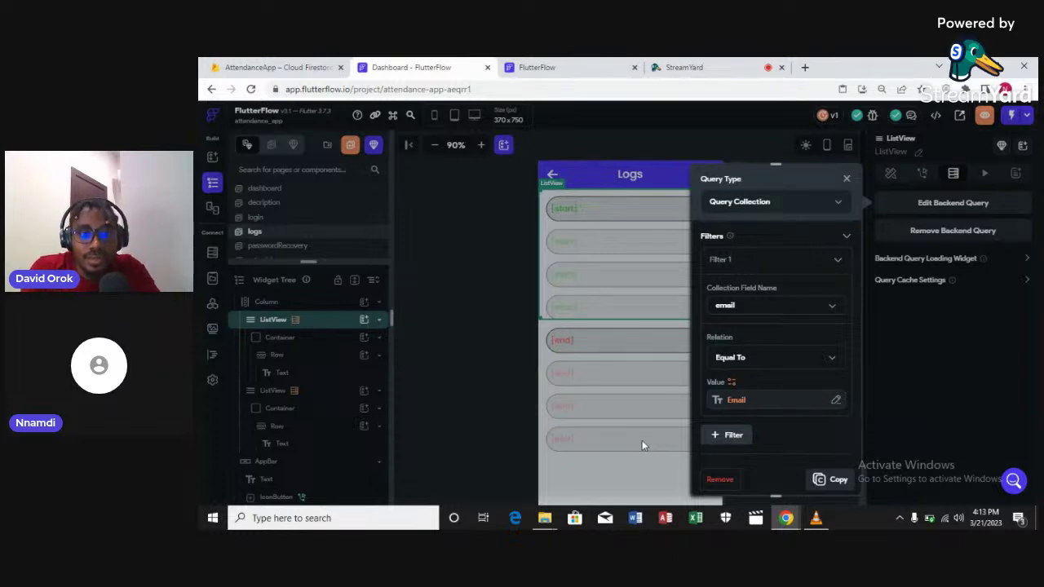
# Select the start Text in the first list's row and open its logs start binding
pyautogui.click(591, 441)
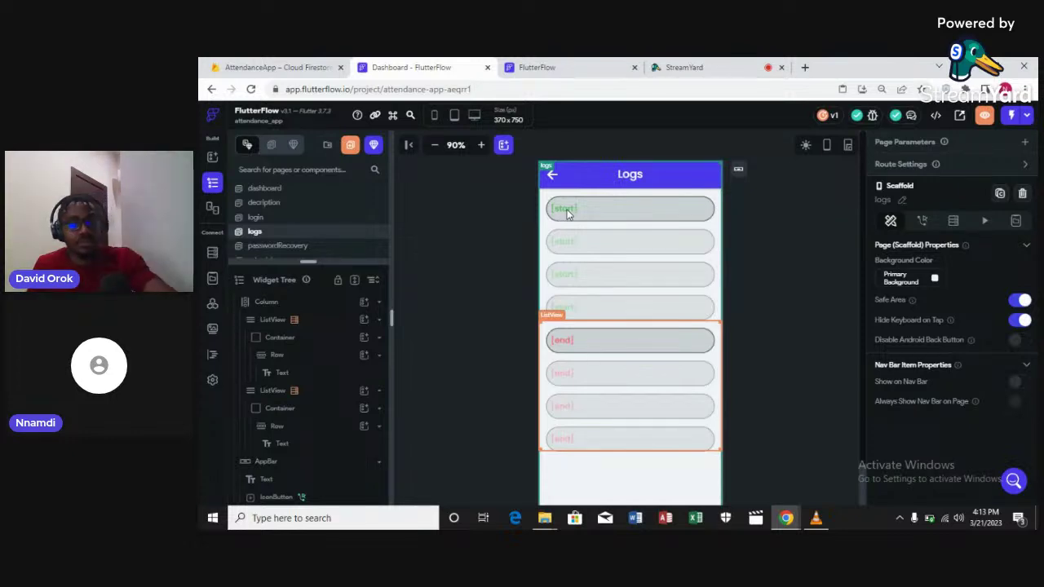
pyautogui.click(569, 213)
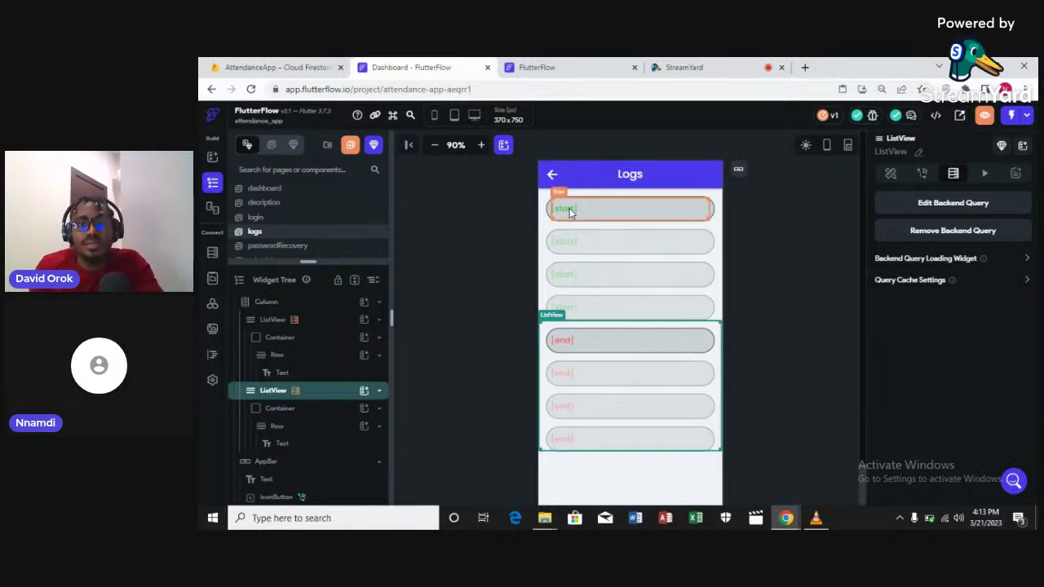
pyautogui.click(569, 211)
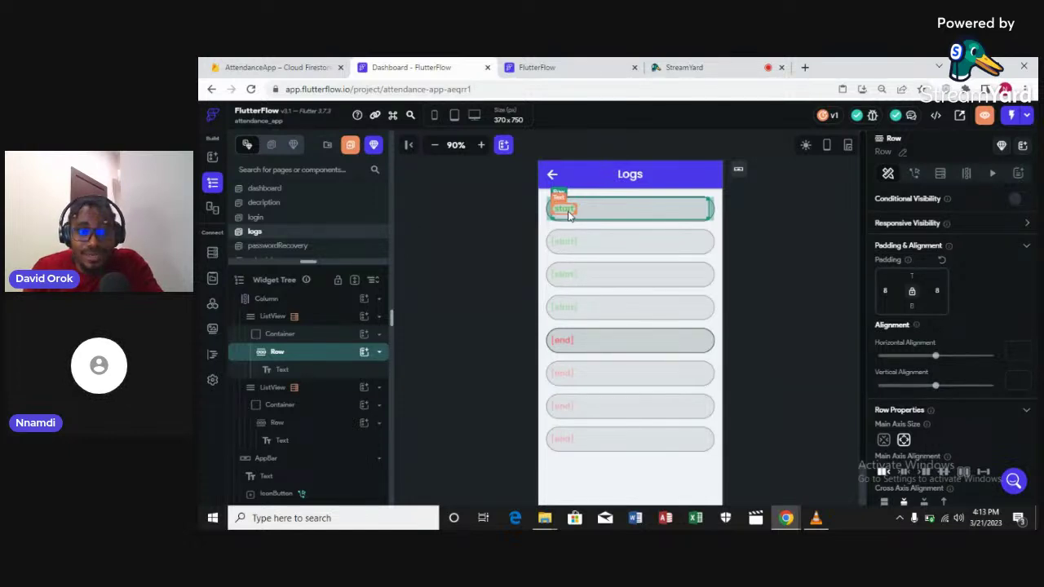
pyautogui.click(569, 211)
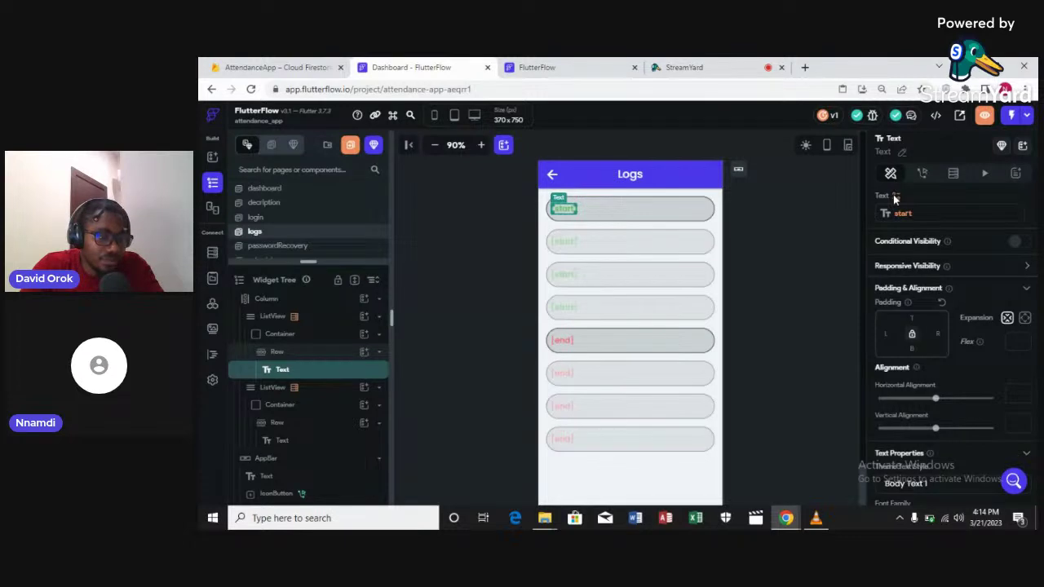
pyautogui.click(894, 197)
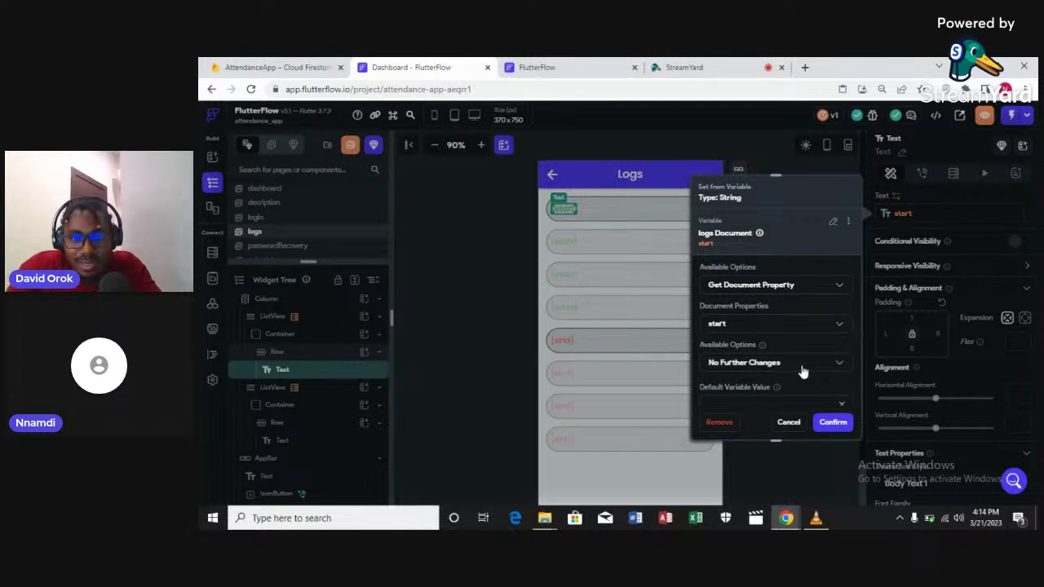
# Format the first list's start-time text as a yMd DateTime, e.g. 3/21/2023
pyautogui.click(802, 371)
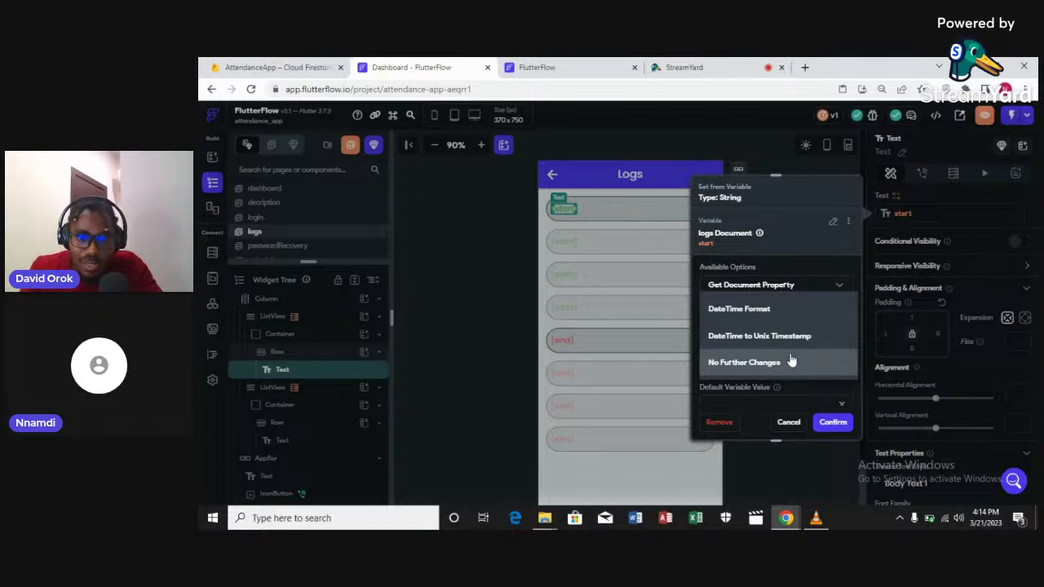
pyautogui.click(756, 315)
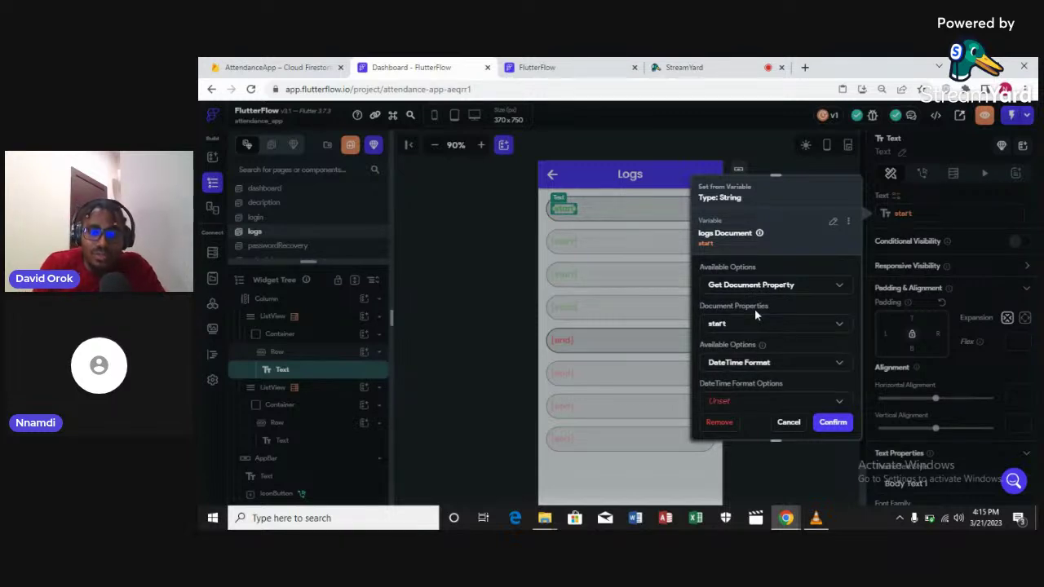
pyautogui.scroll(-2, 755, 310)
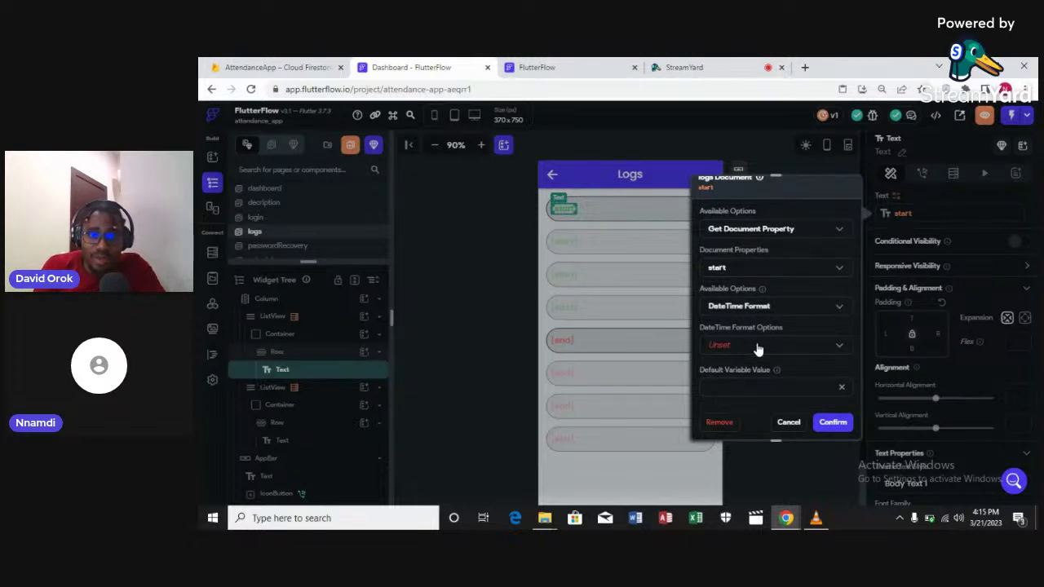
pyautogui.click(758, 349)
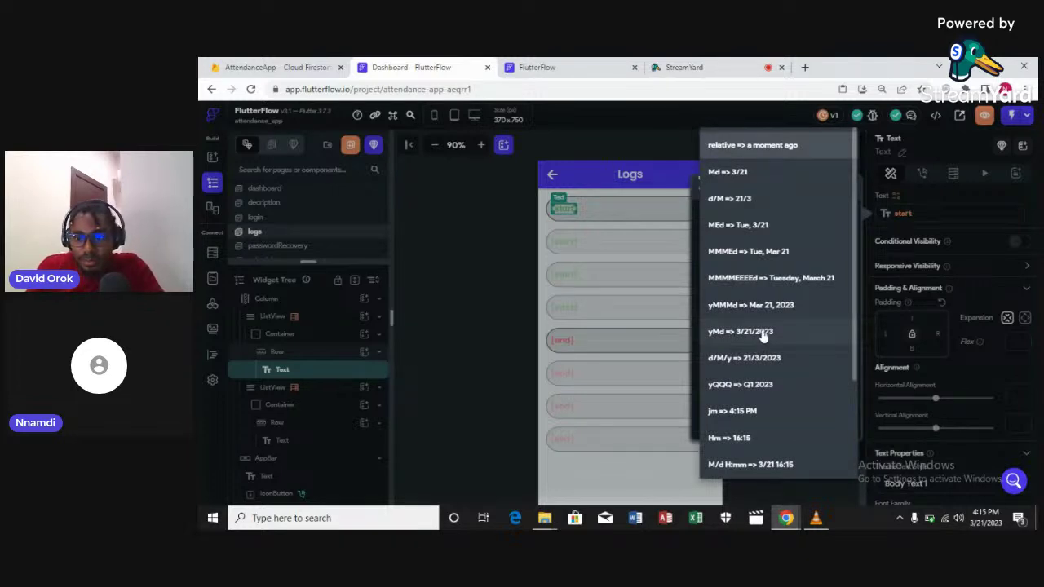
pyautogui.click(763, 335)
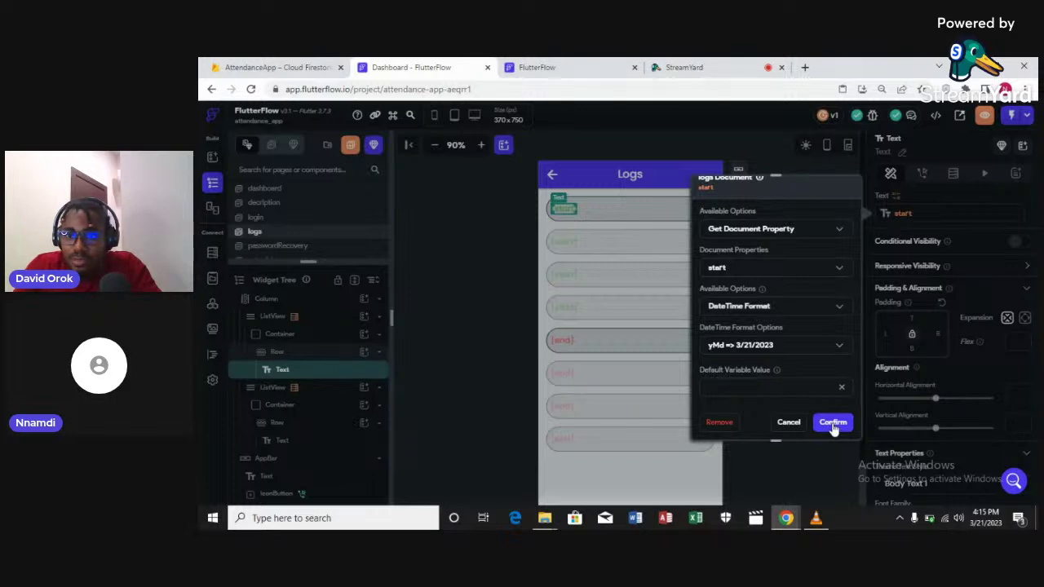
pyautogui.click(833, 422)
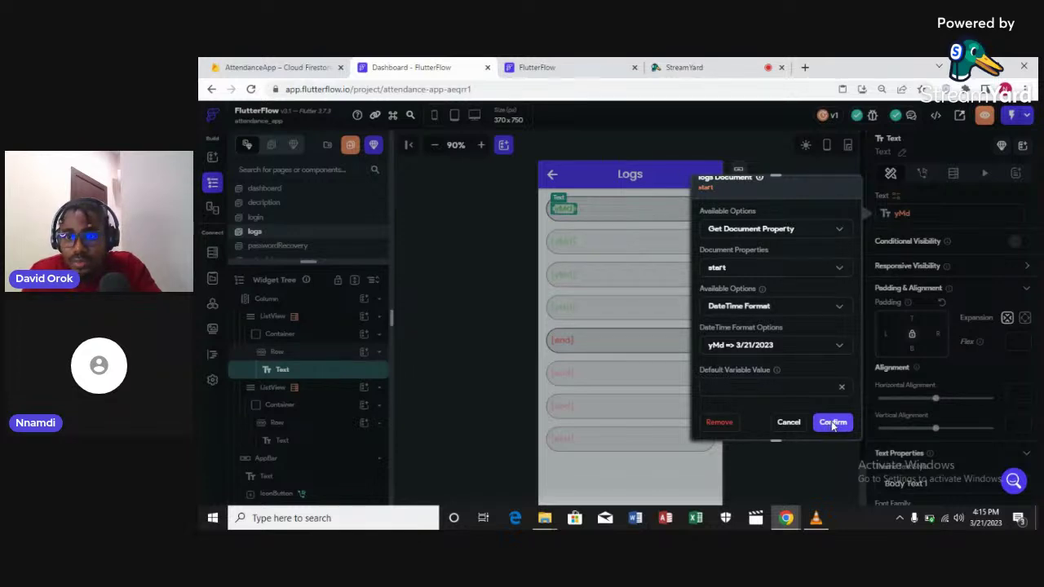
pyautogui.click(832, 426)
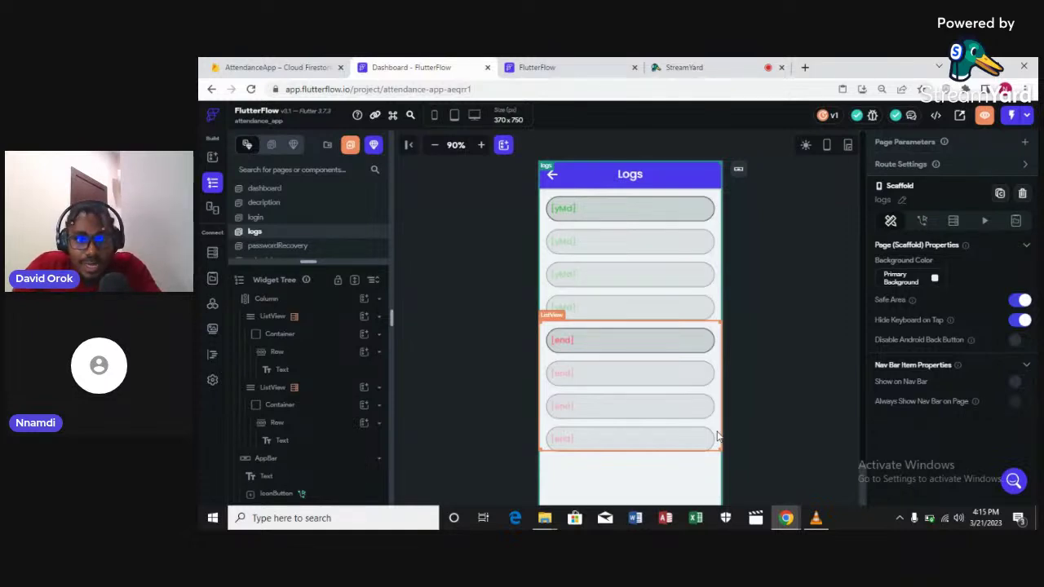
# Select the second ListView holding end times and open its backend query
pyautogui.click(718, 436)
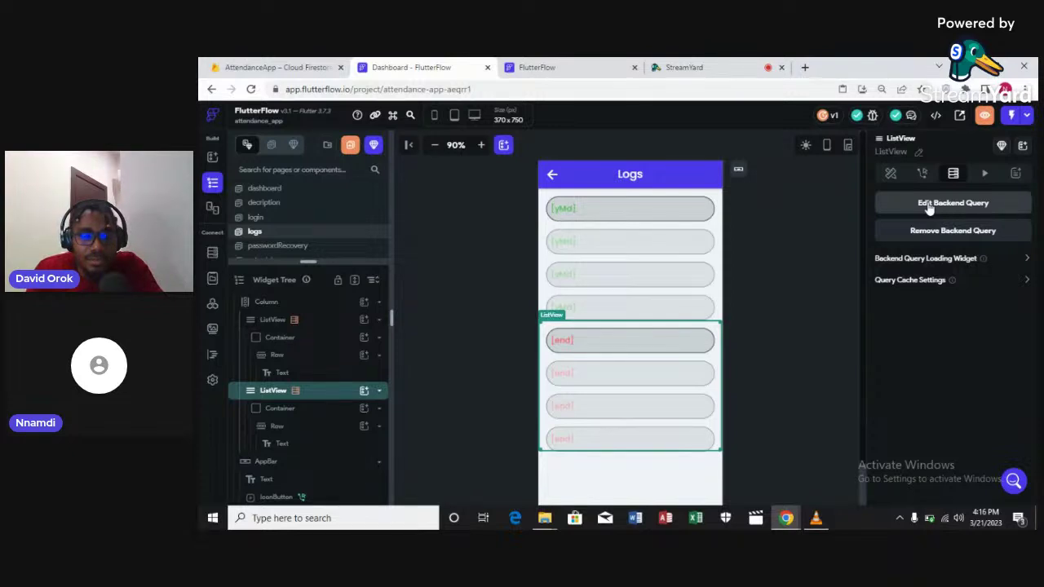
pyautogui.click(930, 206)
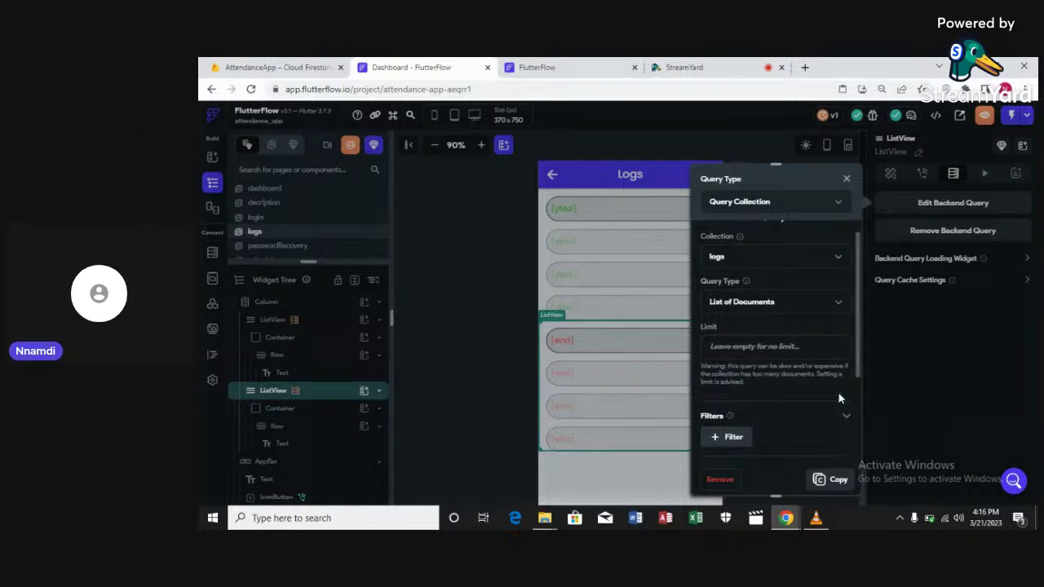
pyautogui.scroll(-2, 840, 398)
pyautogui.scroll(-1, 838, 391)
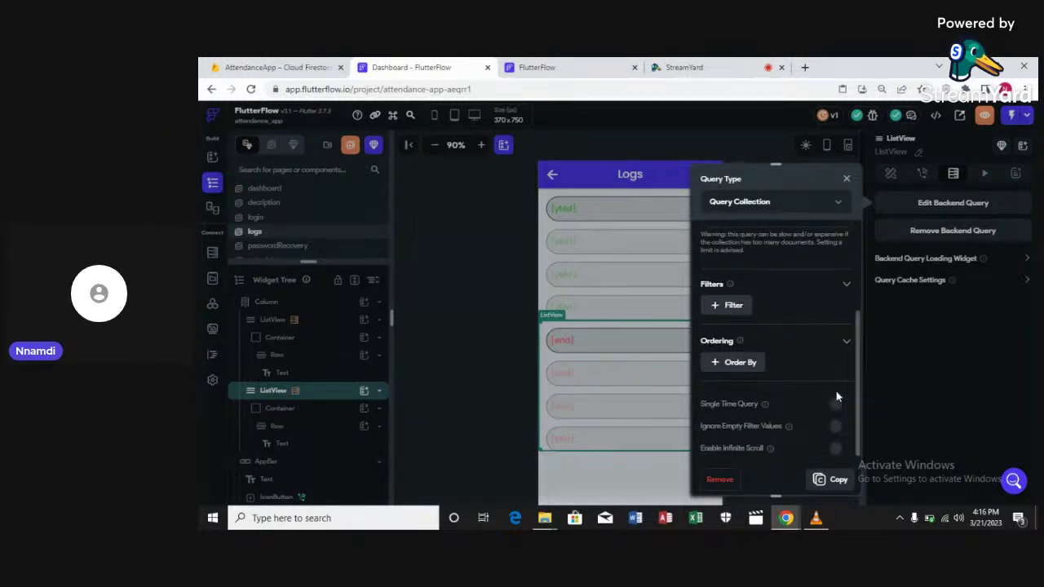
# Add a logs filter: email Equal To Authenticated User > Email, and confirm
pyautogui.click(733, 307)
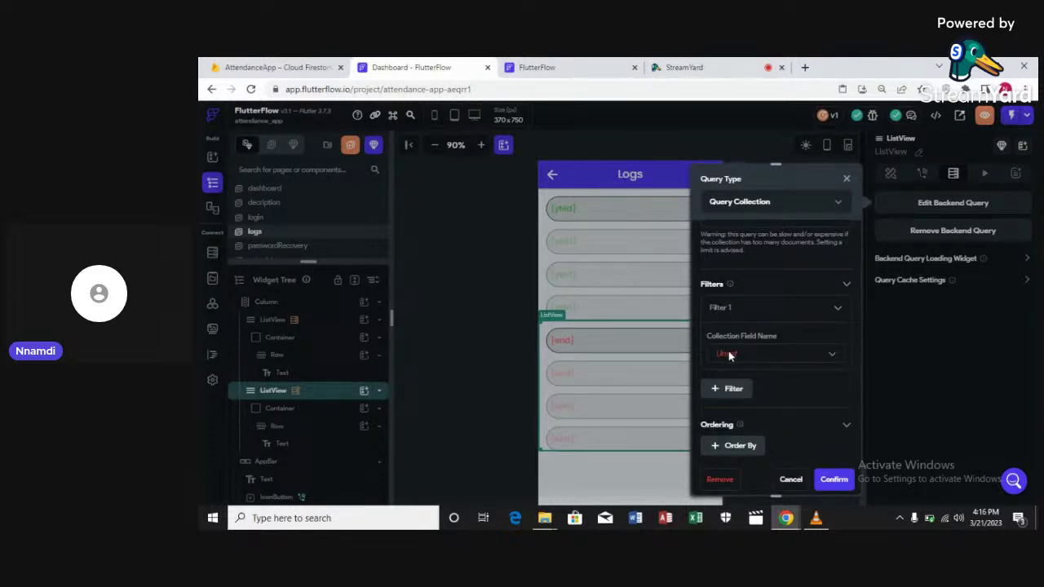
pyautogui.click(729, 356)
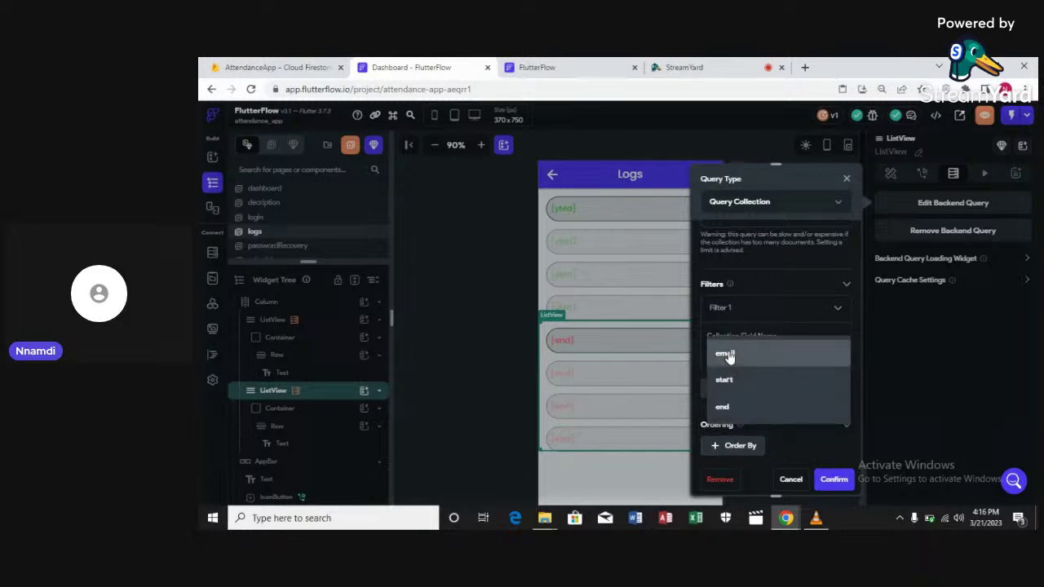
pyautogui.click(727, 355)
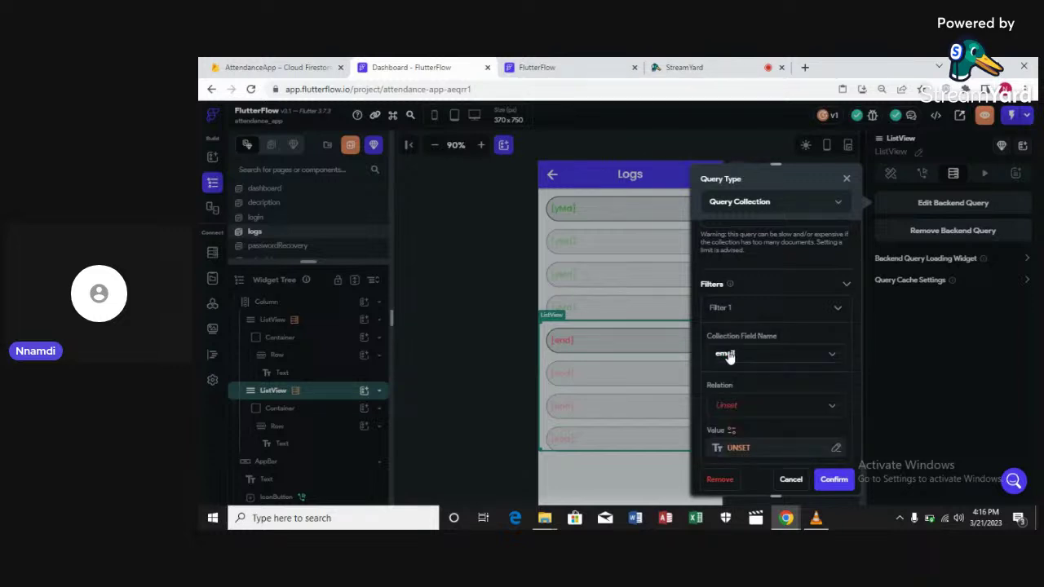
pyautogui.click(731, 408)
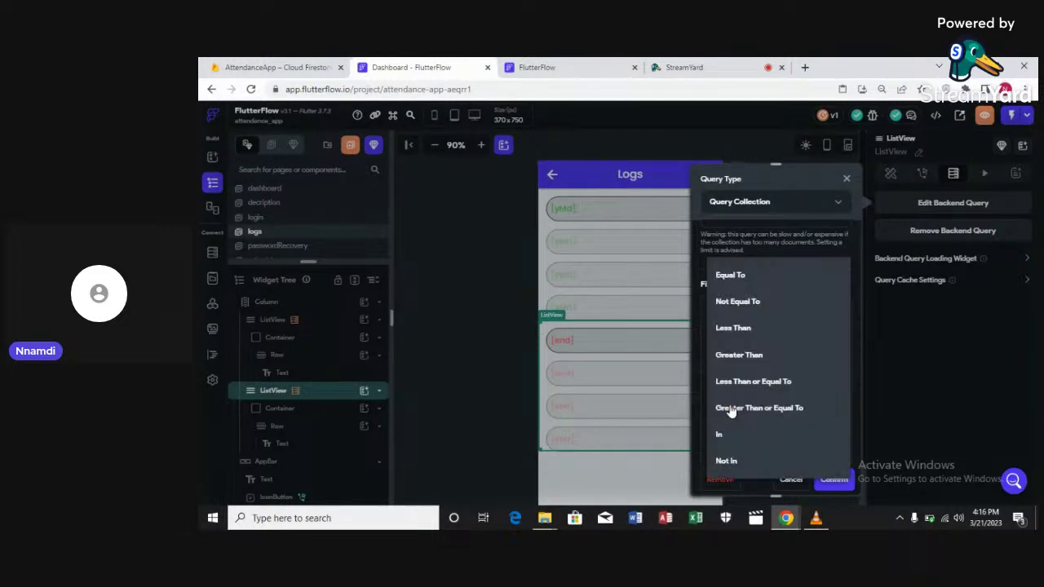
pyautogui.click(739, 277)
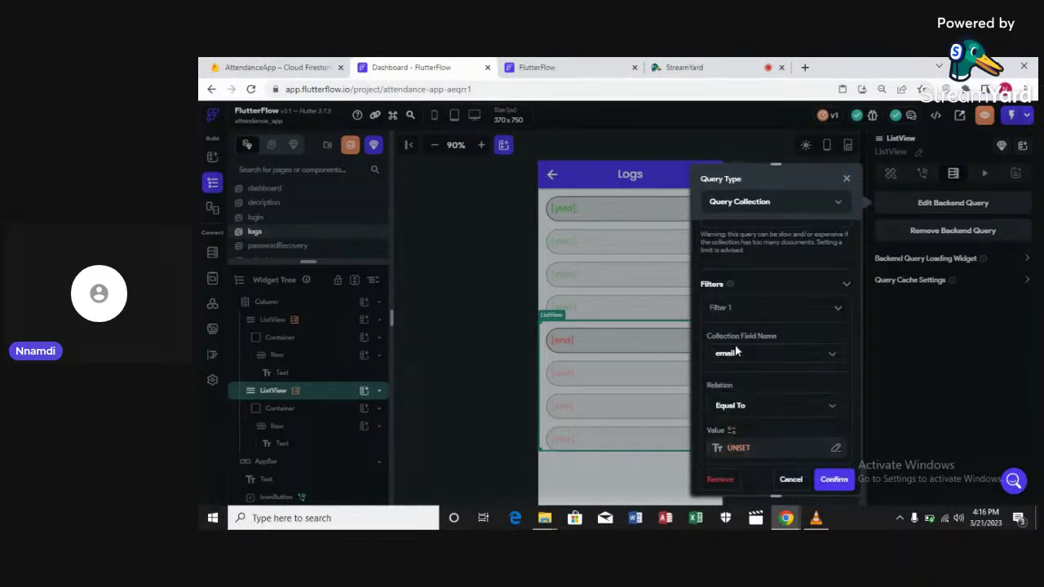
pyautogui.click(742, 448)
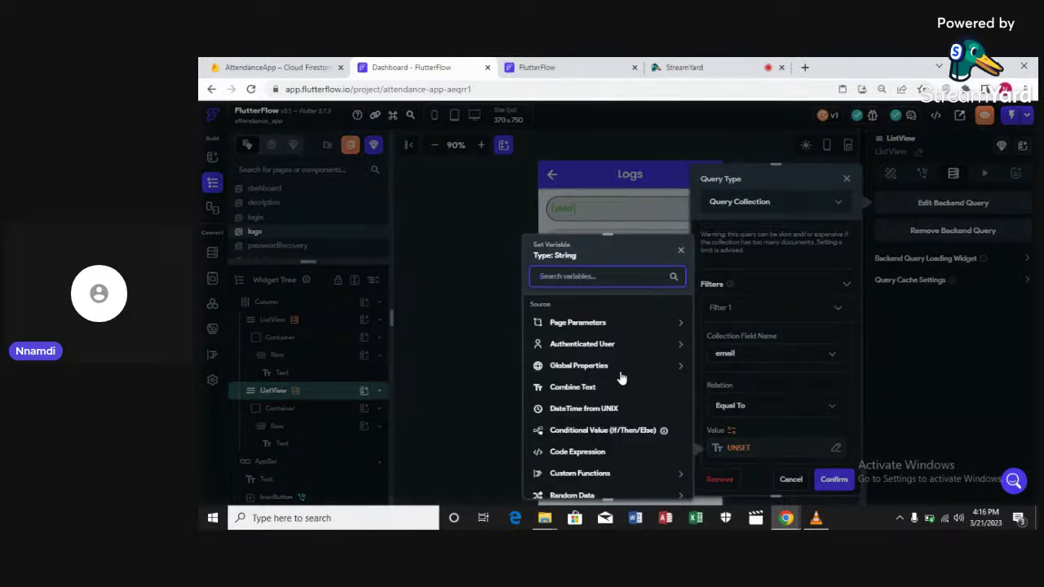
pyautogui.click(606, 346)
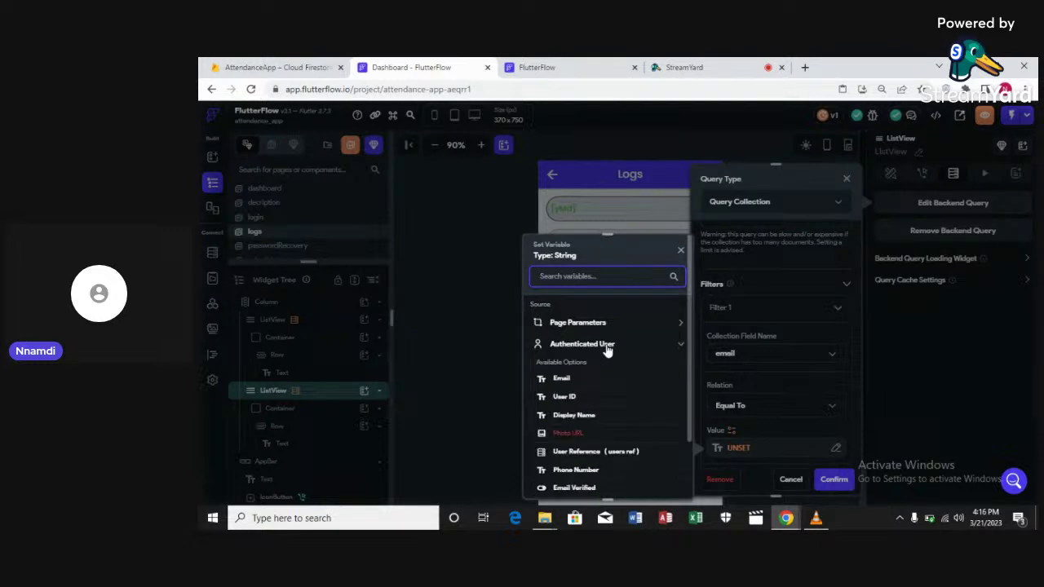
pyautogui.click(562, 379)
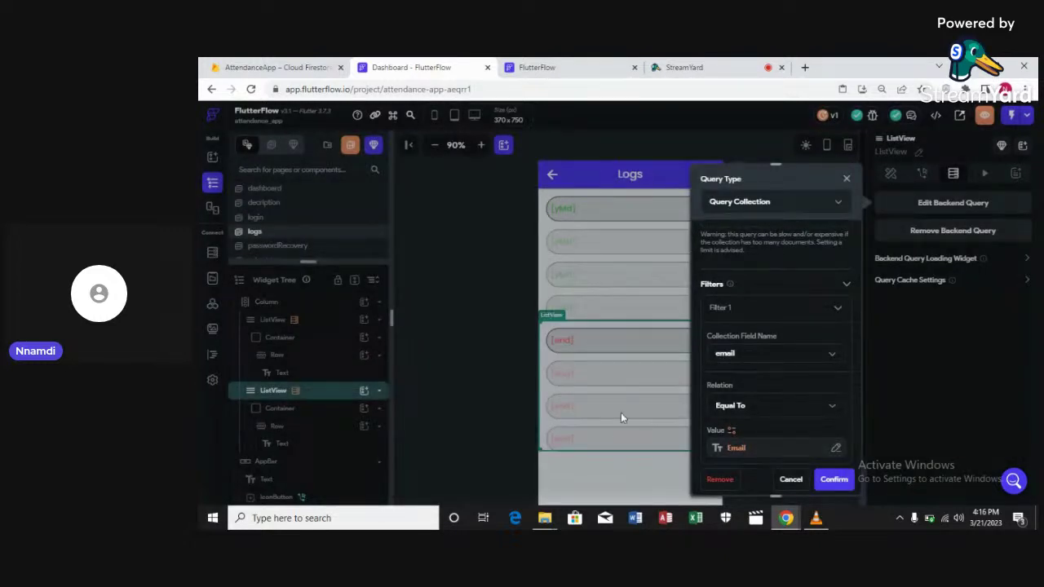
pyautogui.click(828, 482)
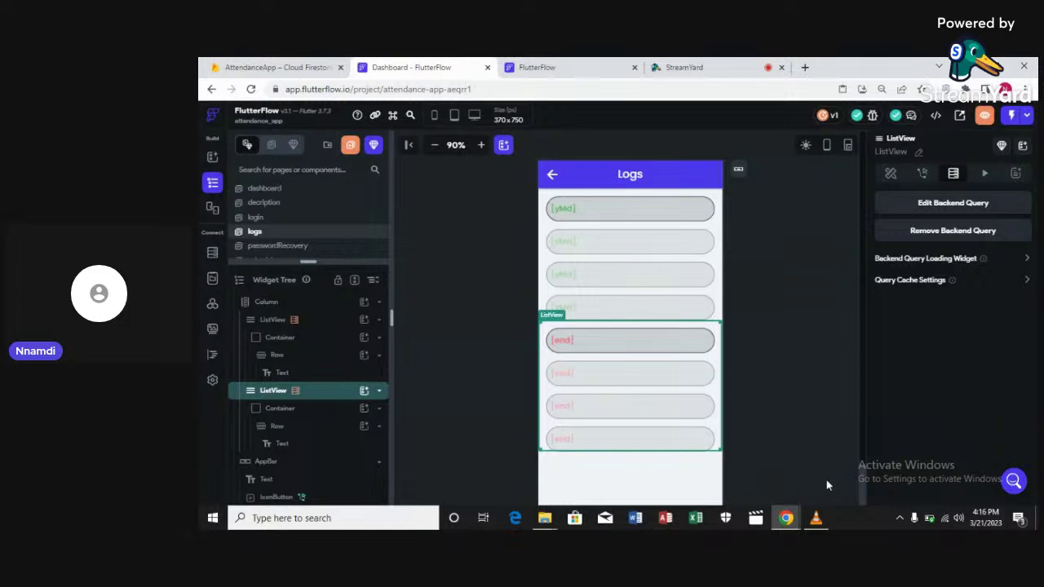
# Format the second list's end-time text as a yMd DateTime, e.g. 3/21/2023
pyautogui.click(565, 341)
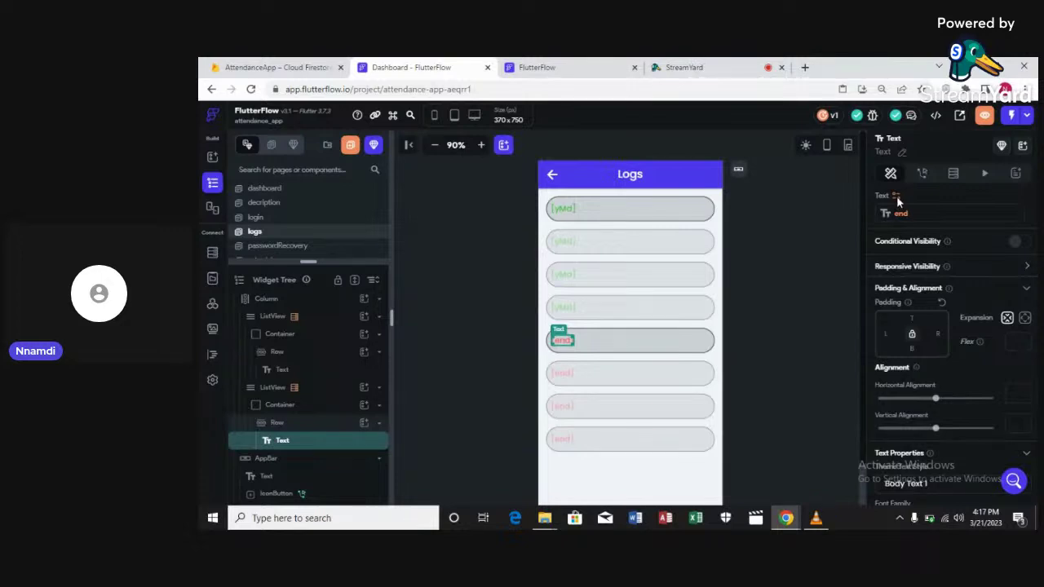
pyautogui.click(897, 198)
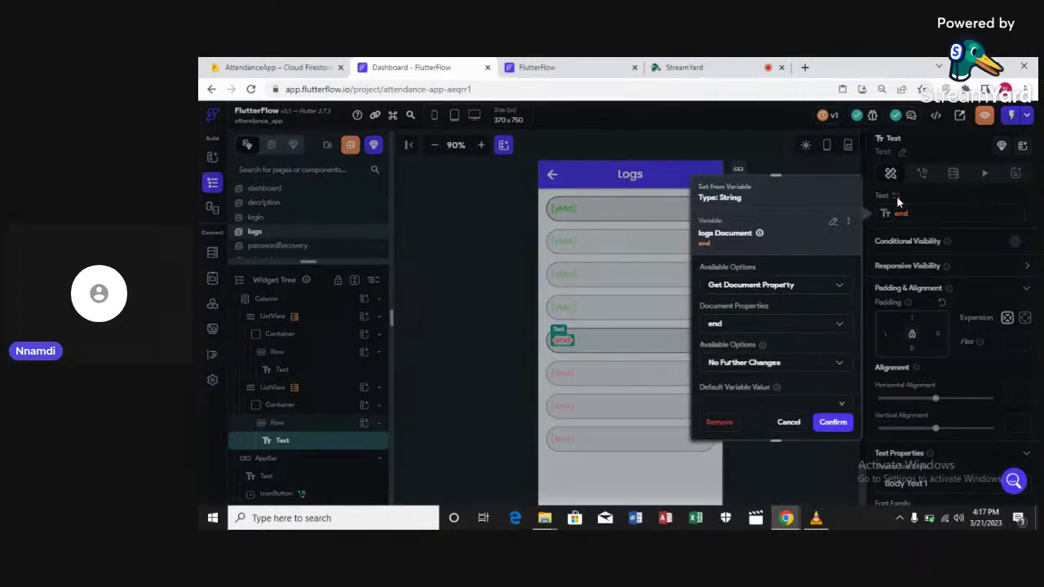
pyautogui.click(769, 365)
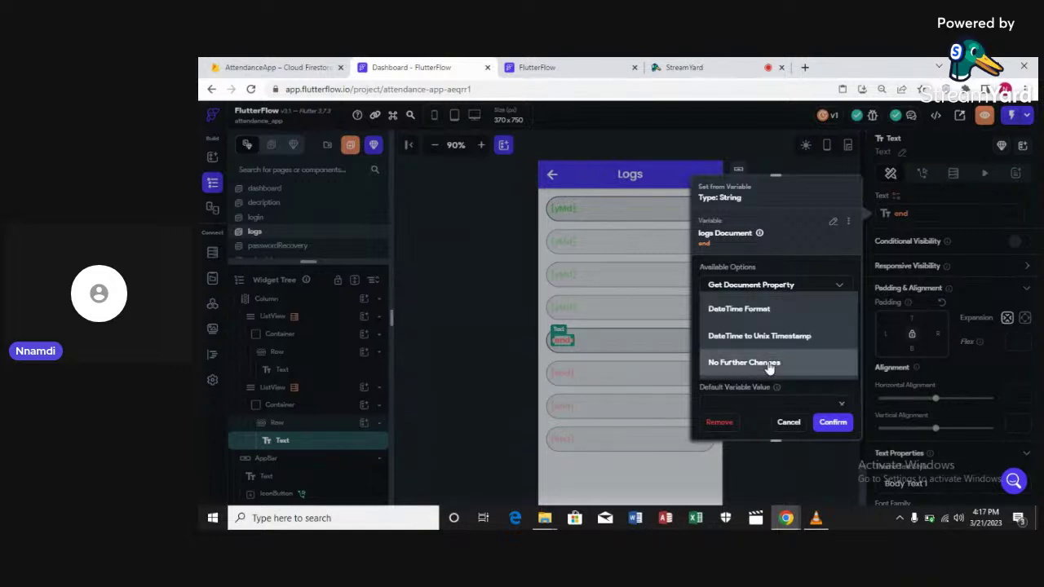
pyautogui.click(761, 310)
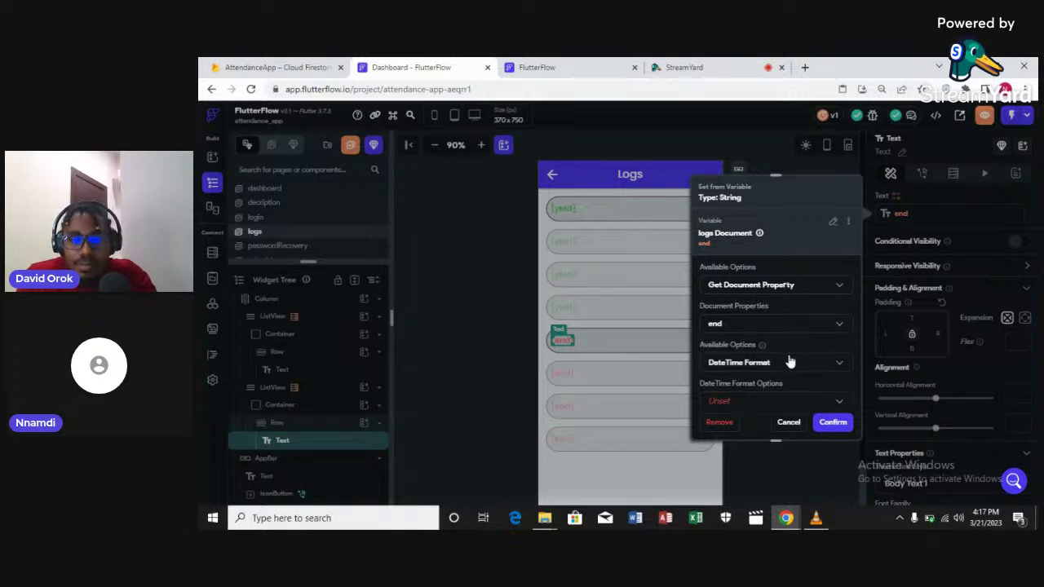
pyautogui.scroll(-1, 779, 357)
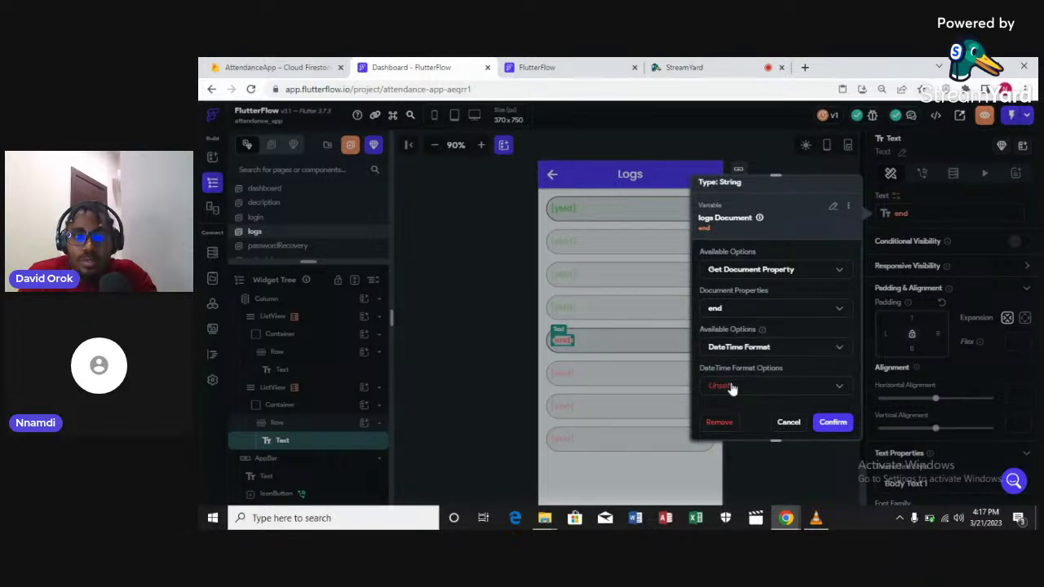
pyautogui.scroll(-2, 732, 390)
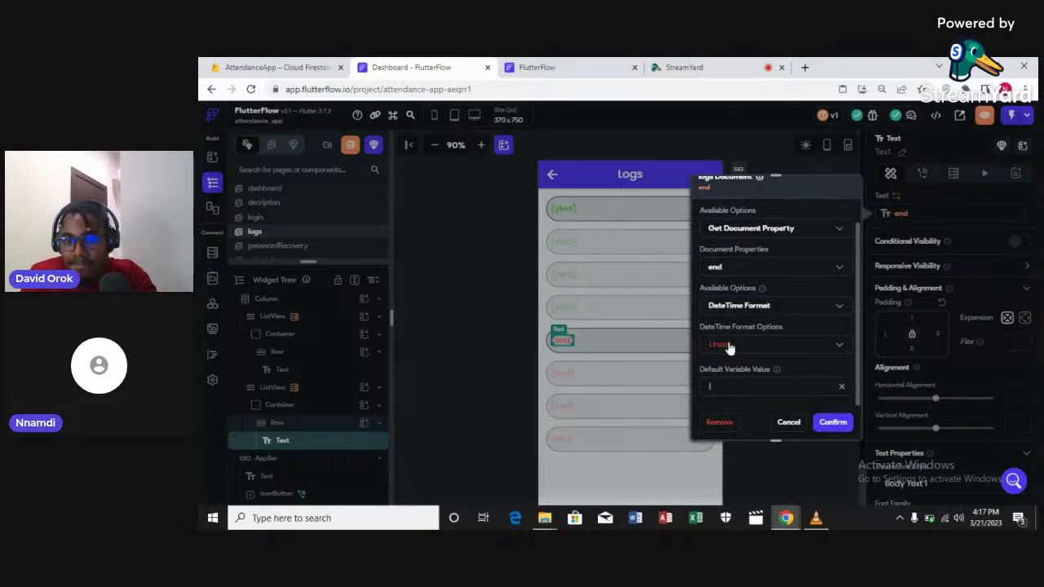
pyautogui.click(730, 348)
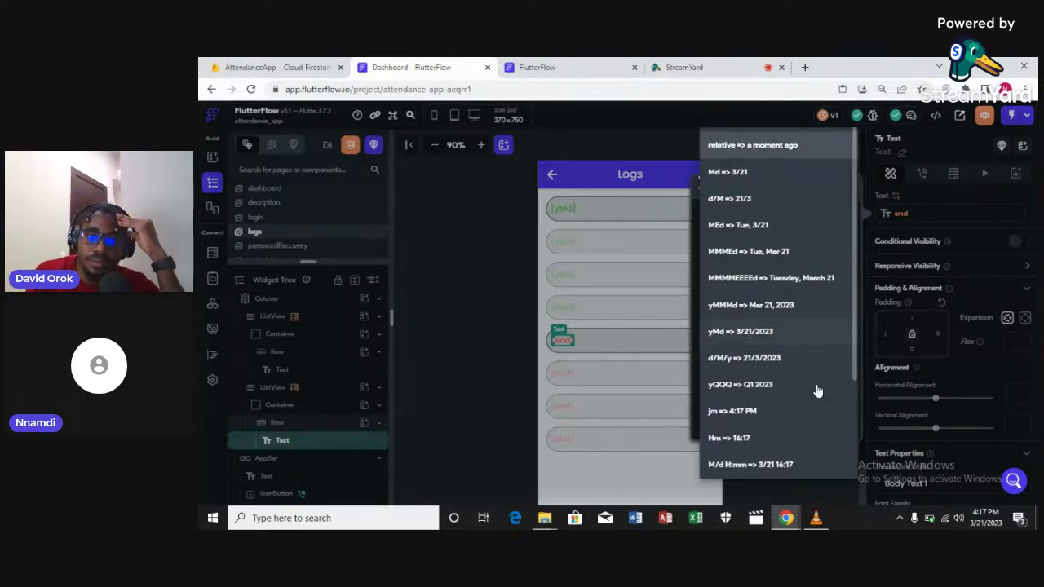
pyautogui.click(816, 390)
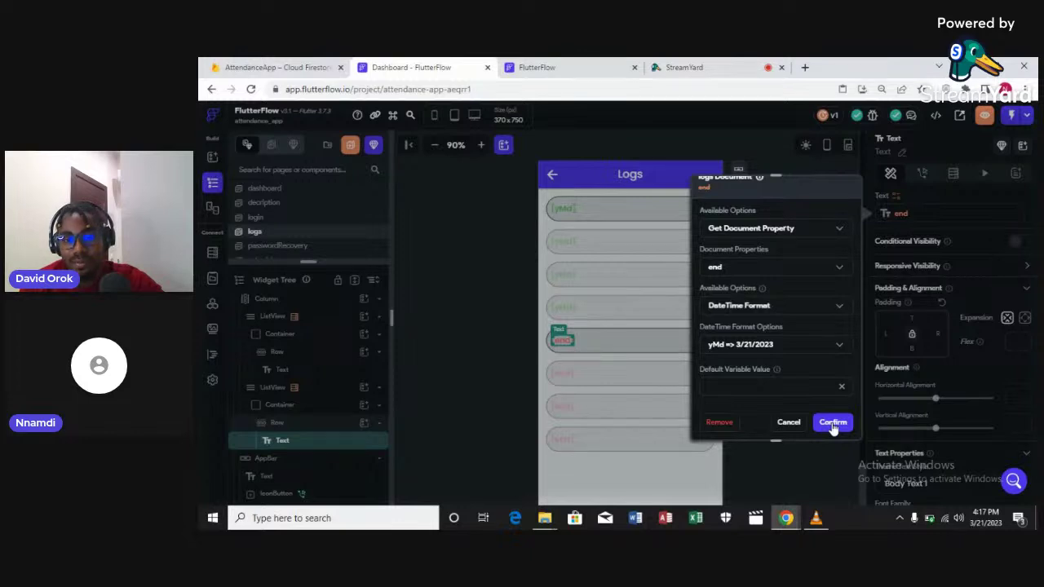
pyautogui.click(834, 428)
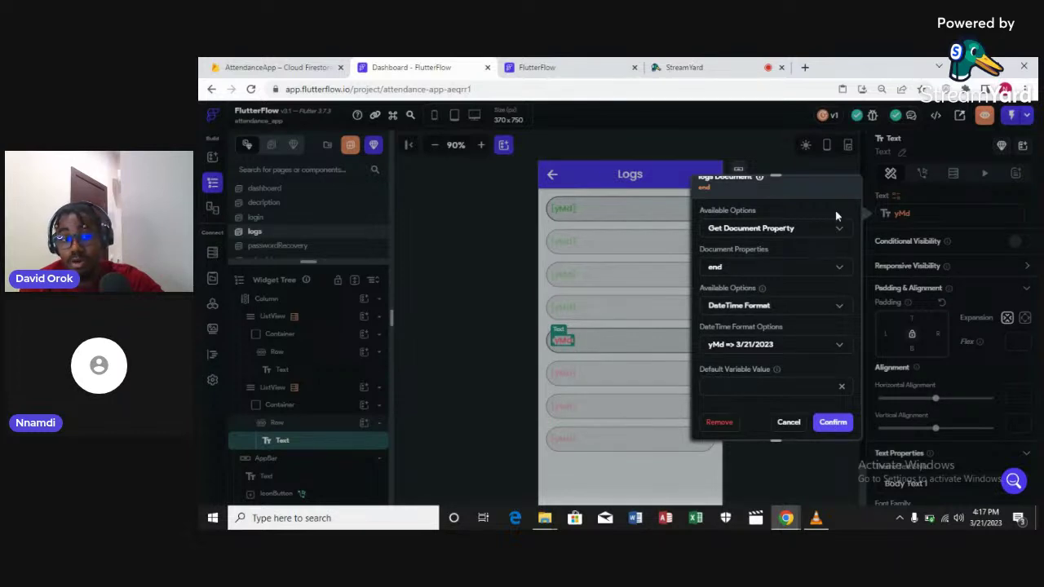
pyautogui.click(857, 167)
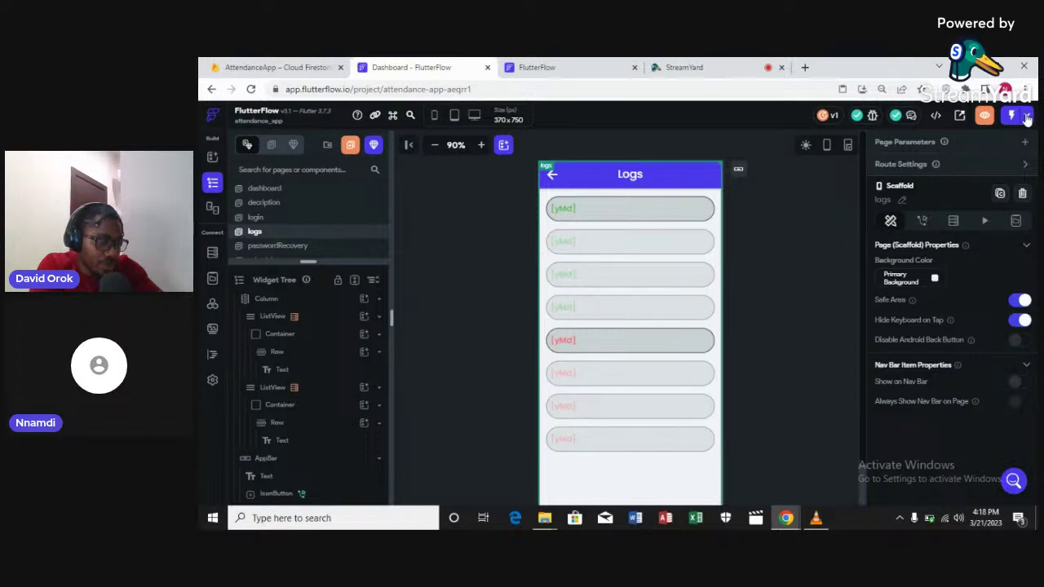
# Start the app in run mode from the lightning menu
pyautogui.click(1027, 119)
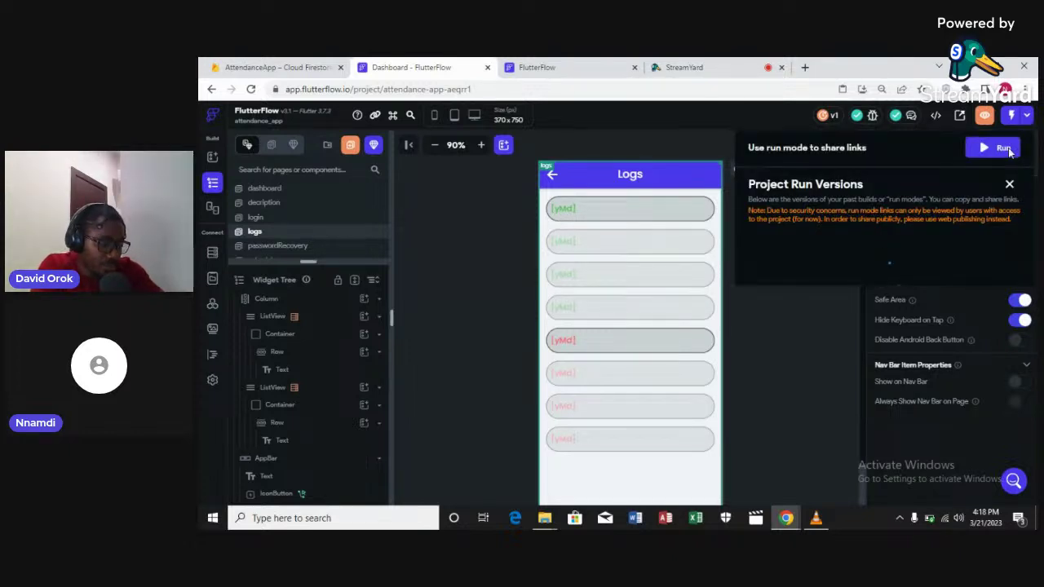
pyautogui.click(1011, 154)
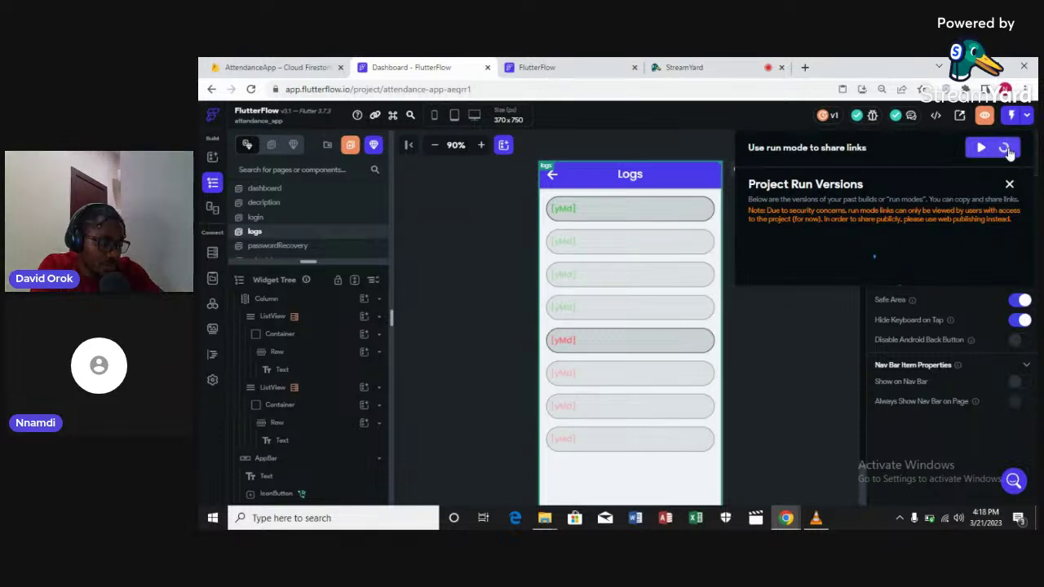
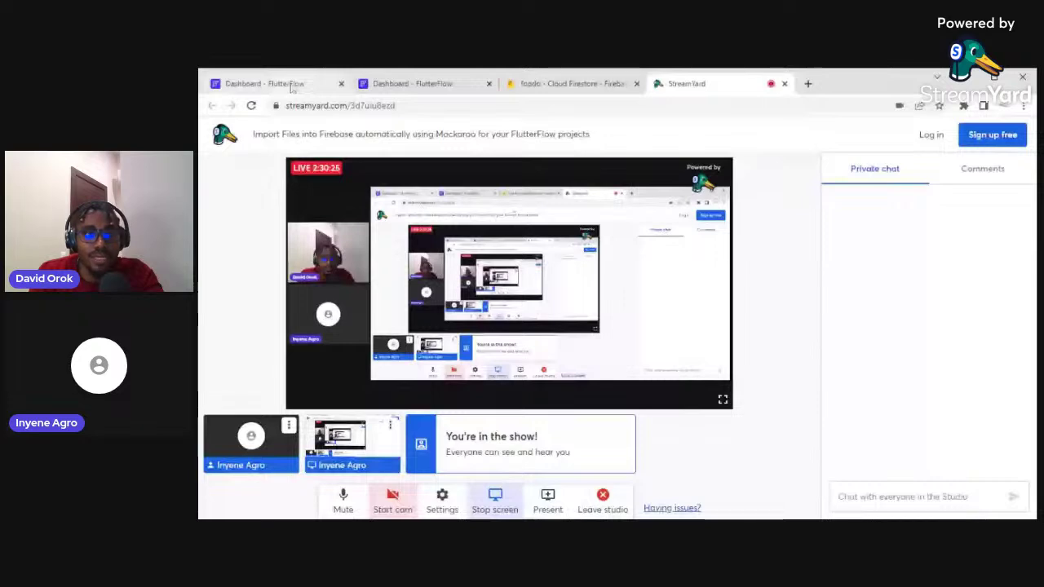
# Switch the shared screen to the FlutterFlow editor showing foodo's Home page and Food tab
pyautogui.click(292, 84)
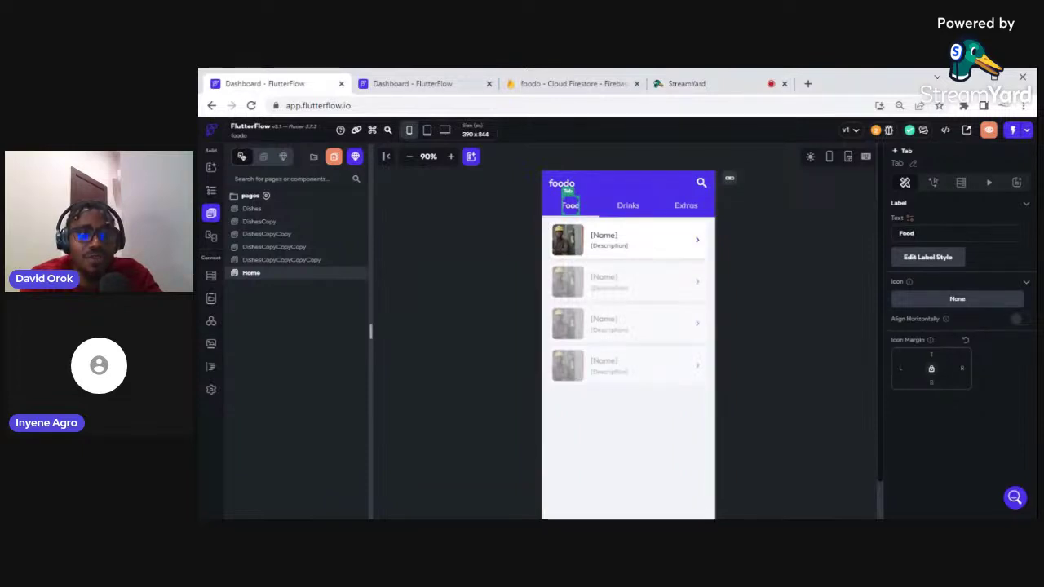
# Check the run-mode Food list for missing images, then switch to the Cloud Firestore tab
pyautogui.click(416, 88)
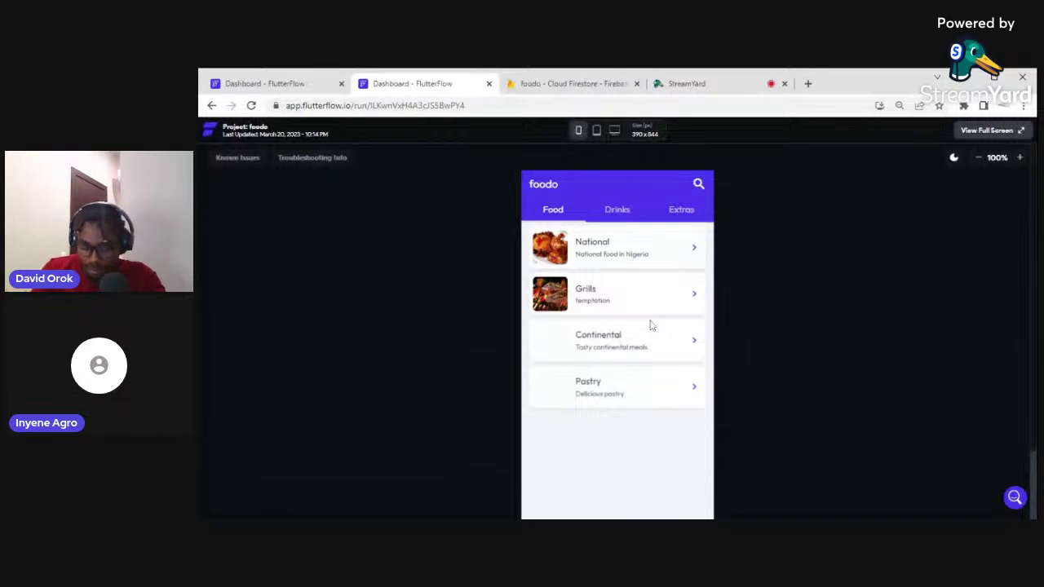
pyautogui.hotkey('ctrl', 'Tab')
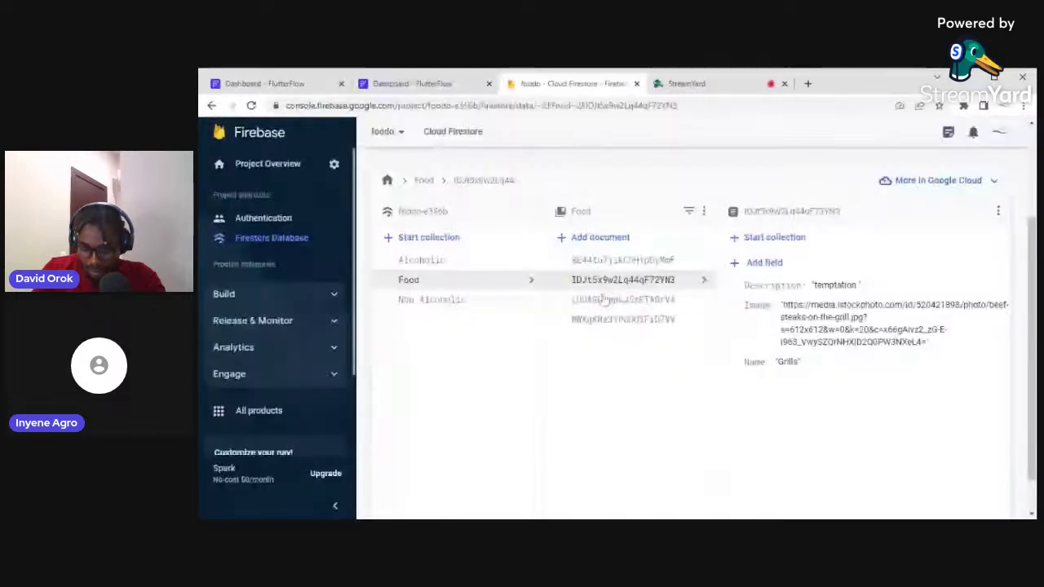
# Open the Continental document (LUUAGLhopkJ5zETA0rVA) in Food and start a new browser tab
pyautogui.click(605, 303)
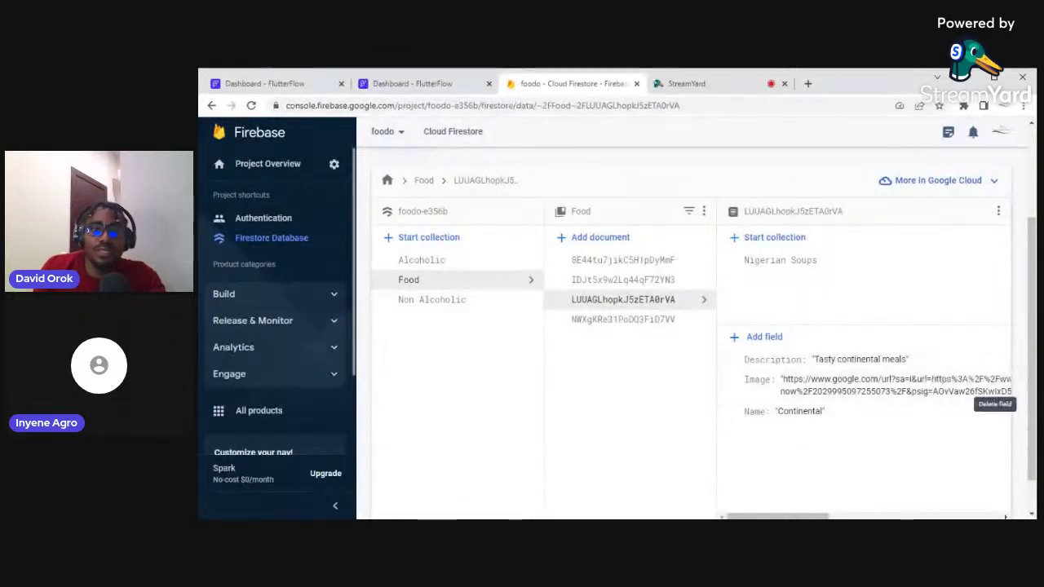
pyautogui.click(809, 85)
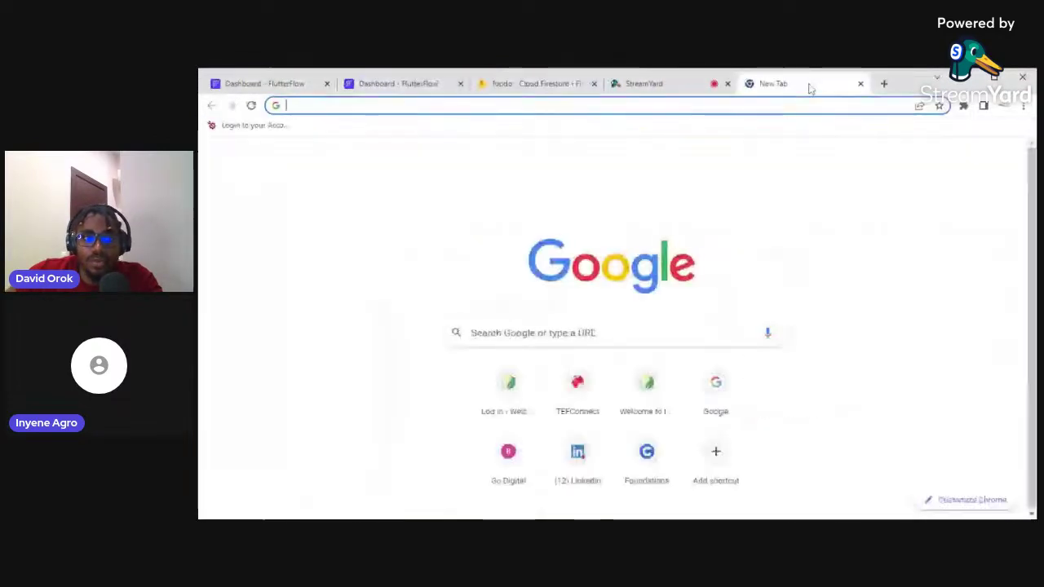
# Search Google Images for 'continental meals image', then return to the Continental document
pyautogui.write('c')
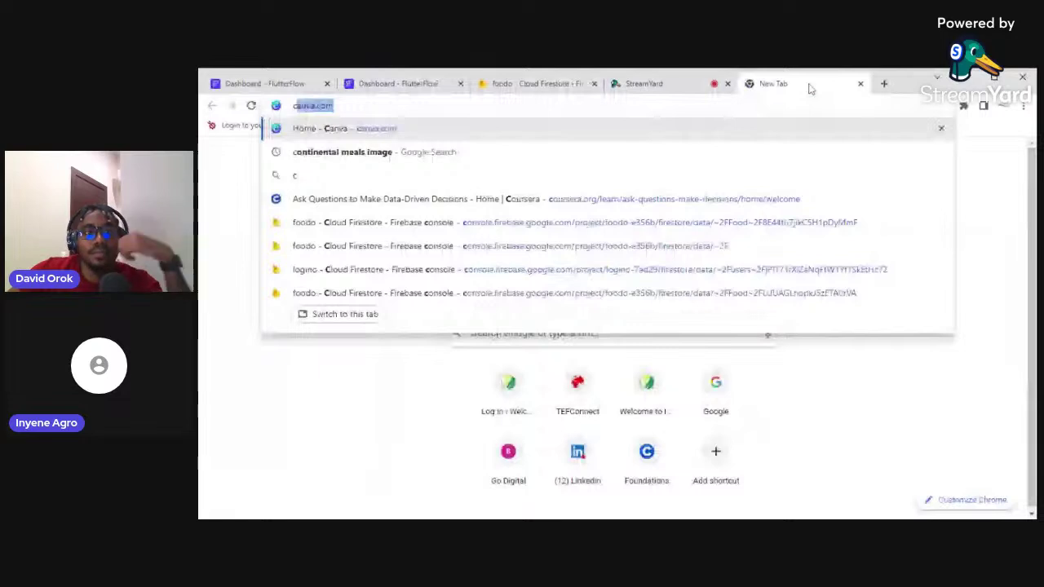
pyautogui.write('ontine')
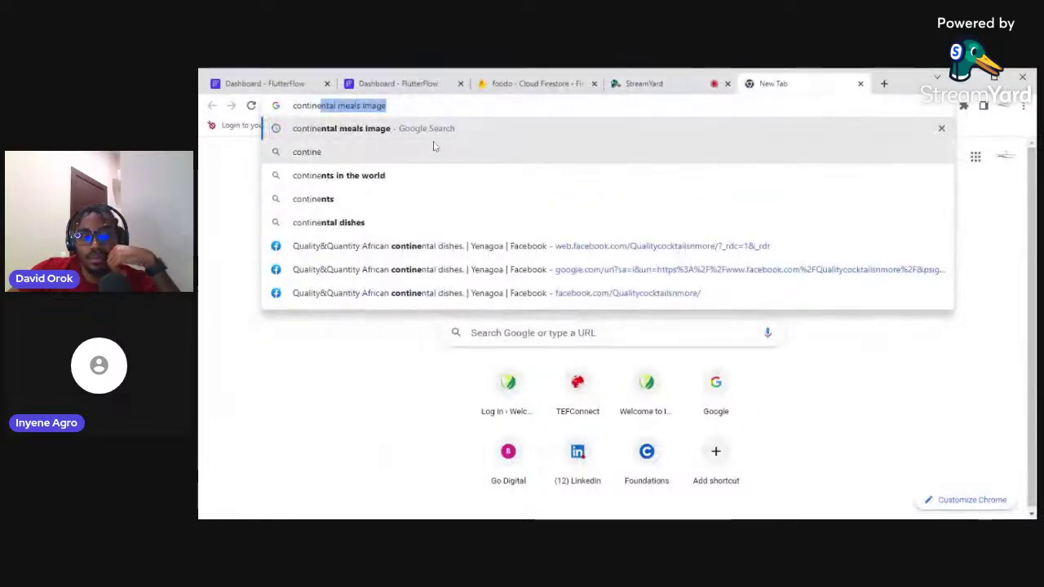
pyautogui.click(392, 132)
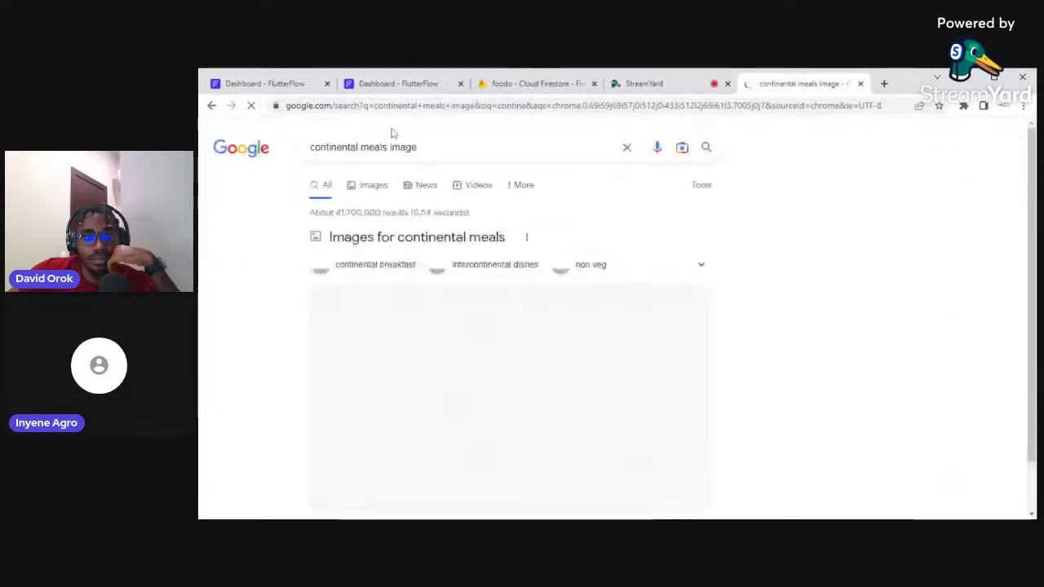
pyautogui.click(372, 185)
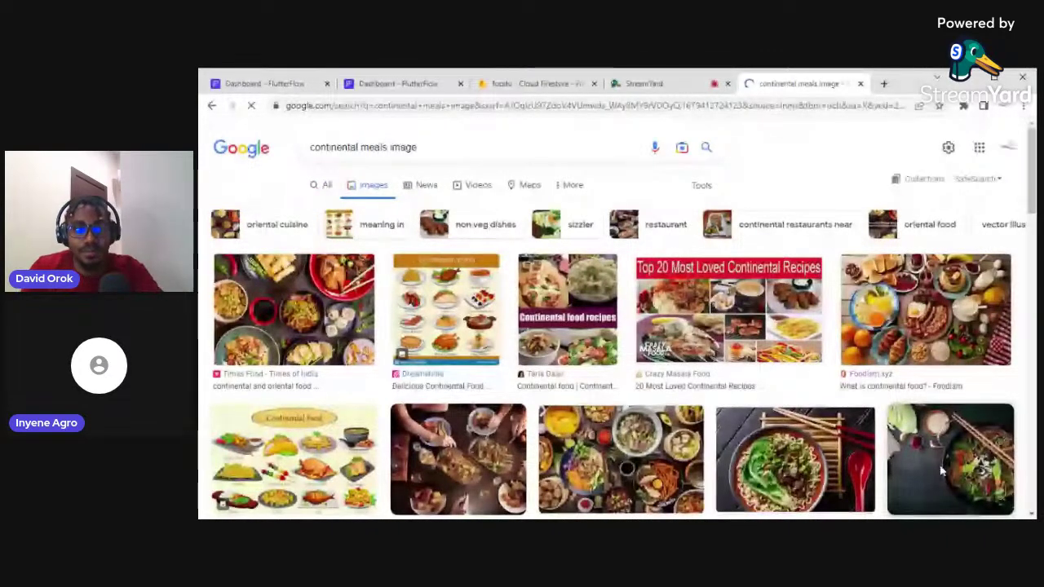
pyautogui.click(537, 84)
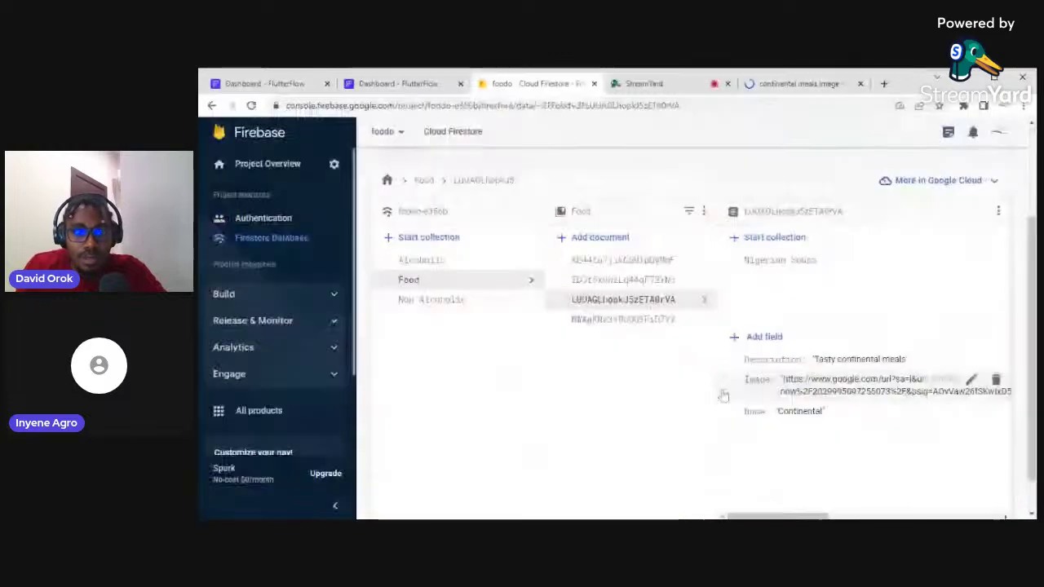
# Replace the Continental Image field's URL with the pasted data:image/jpeg base64 string and update
pyautogui.click(970, 381)
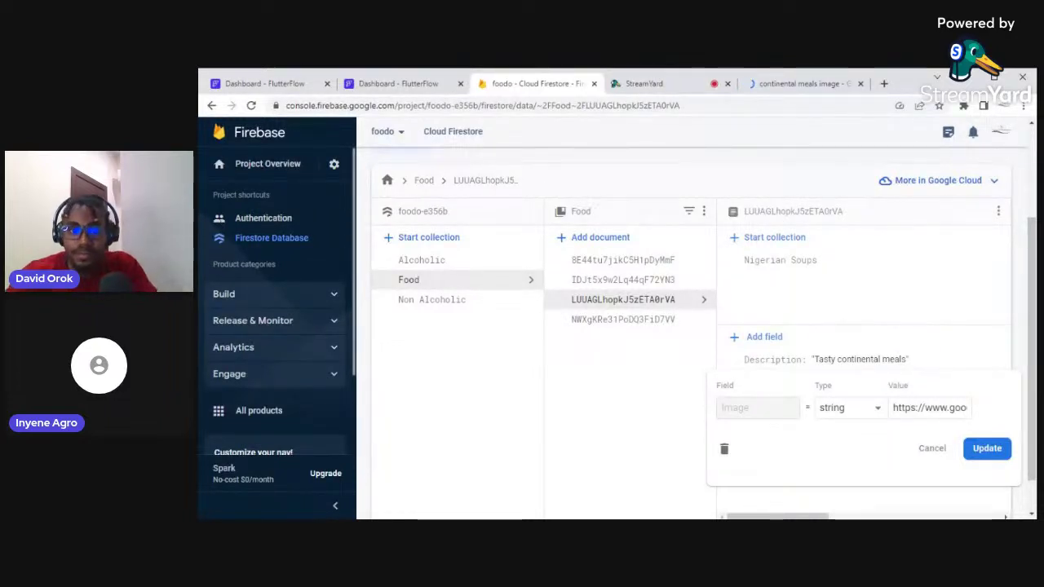
pyautogui.click(894, 407)
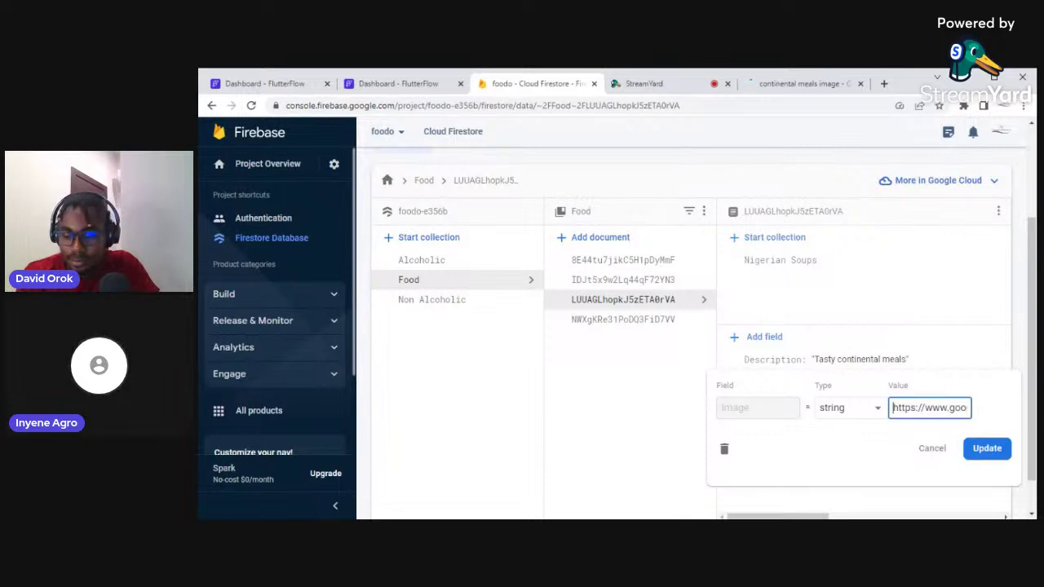
pyautogui.press('Delete')
pyautogui.press('Delete')
pyautogui.press('Delete')
pyautogui.press('Delete')
pyautogui.press('Delete')
pyautogui.press('Delete')
pyautogui.press('Delete')
pyautogui.press('Delete')
pyautogui.press('Delete')
pyautogui.press('Delete')
pyautogui.press('Delete')
pyautogui.press('Delete')
pyautogui.press('Delete')
pyautogui.press('Delete')
pyautogui.press('Delete')
pyautogui.press('Delete')
pyautogui.press('Delete')
pyautogui.press('Delete')
pyautogui.press('Delete')
pyautogui.press('Delete')
pyautogui.press('Delete')
pyautogui.press('Delete')
pyautogui.press('Delete')
pyautogui.press('Delete')
pyautogui.press('Delete')
pyautogui.press('Delete')
pyautogui.press('Delete')
pyautogui.press('Delete')
pyautogui.press('Delete')
pyautogui.press('Delete')
pyautogui.press('Delete')
pyautogui.press('Delete')
pyautogui.press('Delete')
pyautogui.press('Delete')
pyautogui.press('Delete')
pyautogui.press('Delete')
pyautogui.press('Delete')
pyautogui.press('Delete')
pyautogui.press('Delete')
pyautogui.press('Delete')
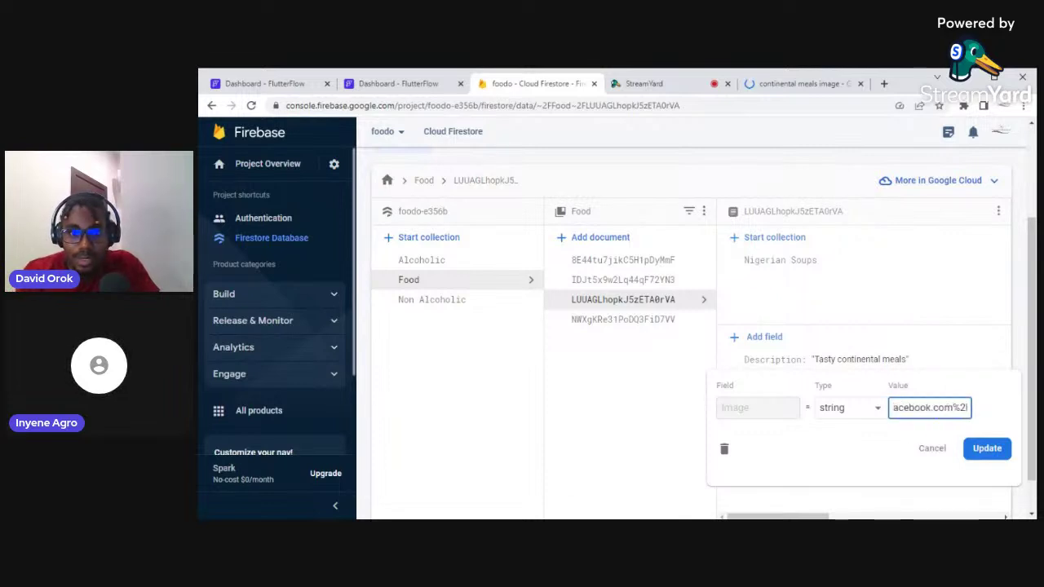
pyautogui.press('Delete')
pyautogui.press('Delete')
pyautogui.press('Delete')
pyautogui.press('Delete')
pyautogui.press('Delete')
pyautogui.press('Delete')
pyautogui.press('Delete')
pyautogui.press('Delete')
pyautogui.press('Delete')
pyautogui.press('Delete')
pyautogui.press('Delete')
pyautogui.press('Delete')
pyautogui.press('Delete')
pyautogui.press('Delete')
pyautogui.press('Delete')
pyautogui.press('Delete')
pyautogui.press('Delete')
pyautogui.press('Delete')
pyautogui.press('Delete')
pyautogui.press('Delete')
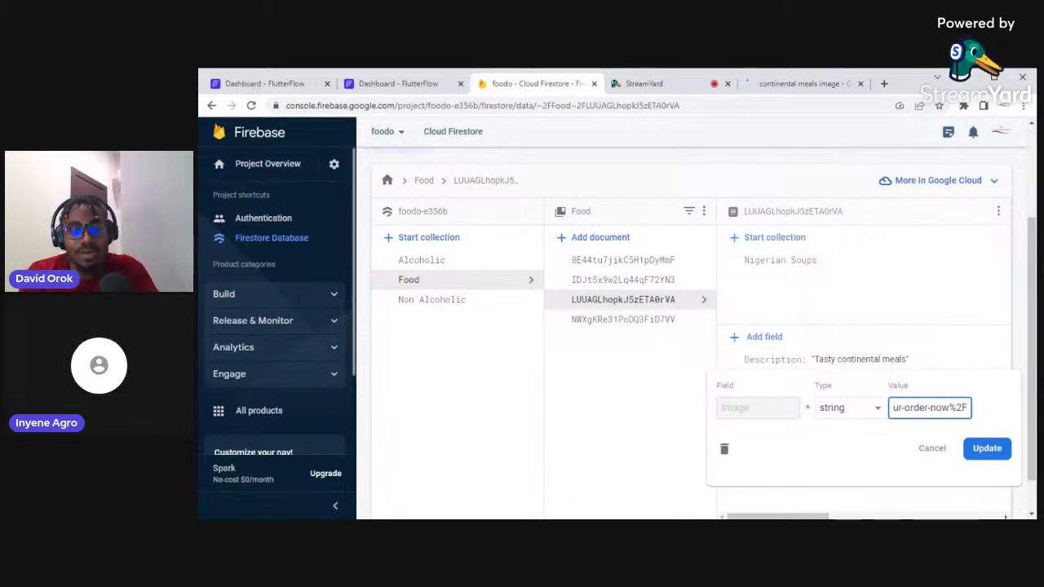
pyautogui.press('Delete')
pyautogui.press('Delete')
pyautogui.press('Delete')
pyautogui.press('Delete')
pyautogui.press('Delete')
pyautogui.press('Delete')
pyautogui.press('Delete')
pyautogui.press('Delete')
pyautogui.press('Delete')
pyautogui.press('Delete')
pyautogui.press('Delete')
pyautogui.press('Delete')
pyautogui.press('Delete')
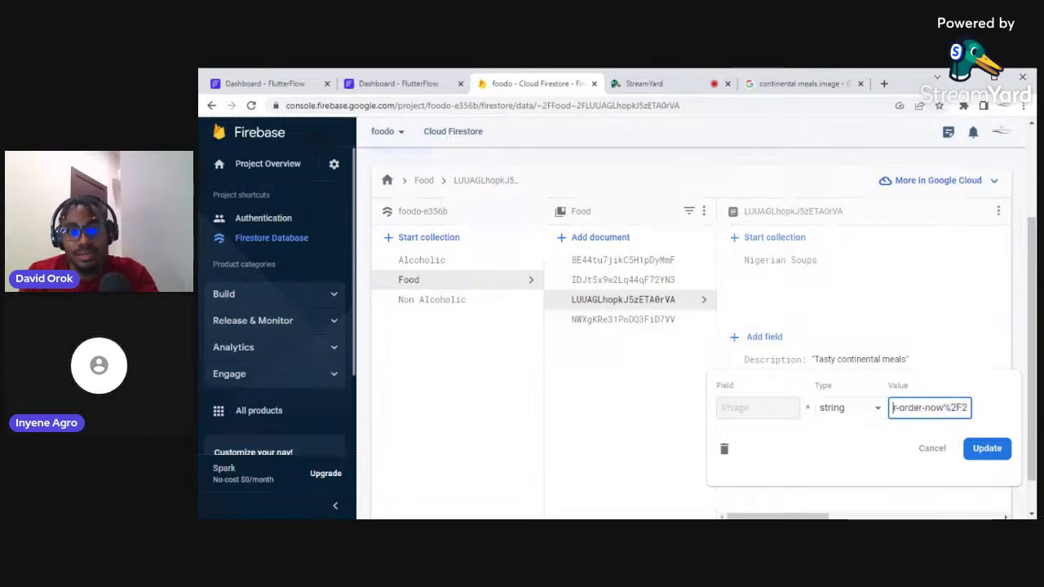
pyautogui.press('Delete')
pyautogui.press('Delete')
pyautogui.press('Delete')
pyautogui.press('Delete')
pyautogui.press('Delete')
pyautogui.press('Delete')
pyautogui.press('Delete')
pyautogui.press('Delete')
pyautogui.press('Delete')
pyautogui.press('Delete')
pyautogui.press('Delete')
pyautogui.press('Delete')
pyautogui.press('Delete')
pyautogui.press('Delete')
pyautogui.press('Delete')
pyautogui.press('Delete')
pyautogui.press('Delete')
pyautogui.press('Delete')
pyautogui.press('Delete')
pyautogui.press('Delete')
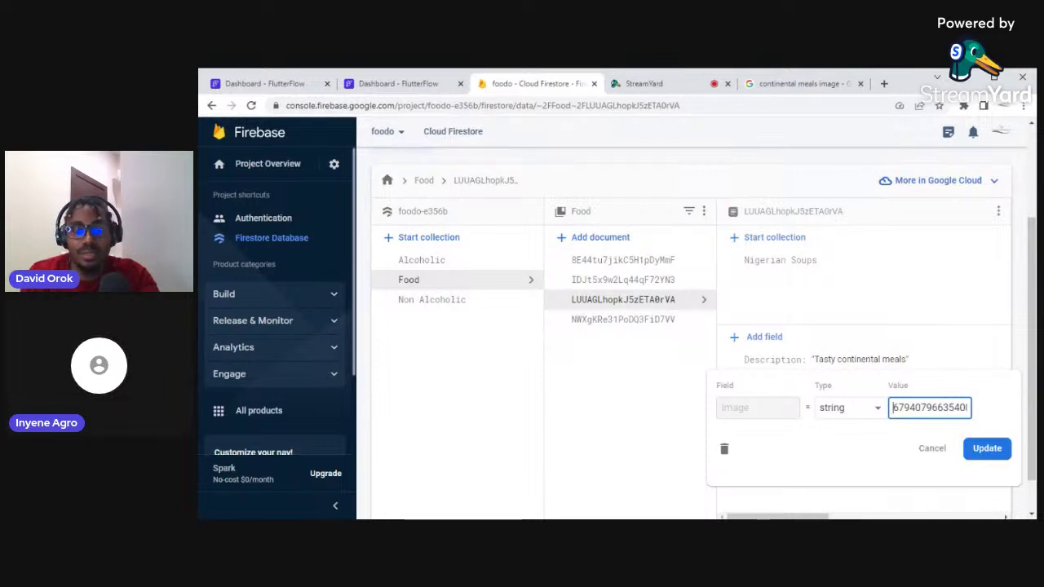
pyautogui.hotkey('ctrl', 'a')
pyautogui.press('BackSpace')
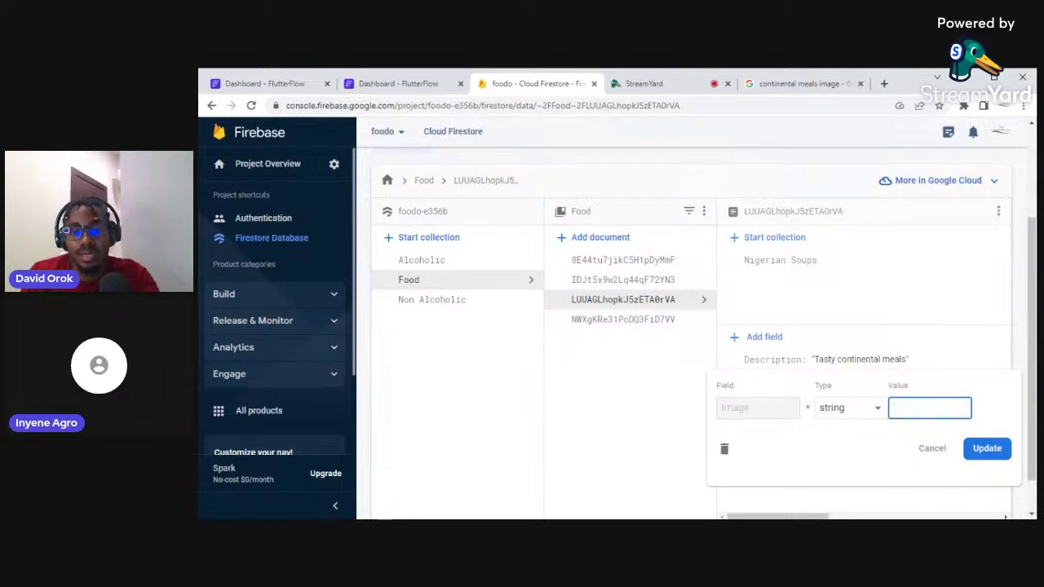
pyautogui.hotkey('ctrl', 'v')
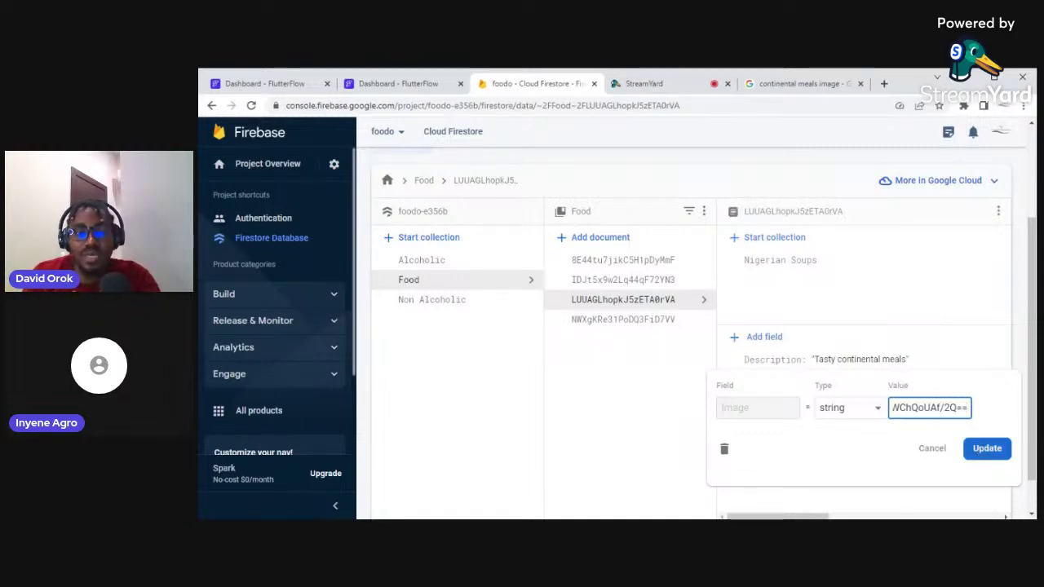
pyautogui.click(986, 449)
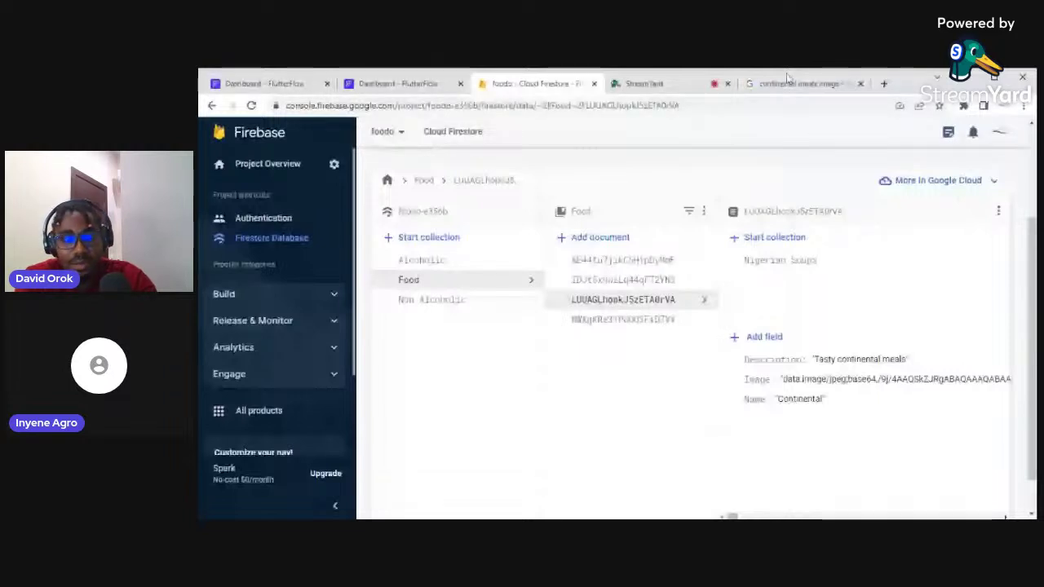
# Preview the Foodism 'What is continental food?' image, then return to the Firestore document
pyautogui.click(788, 82)
pyautogui.scroll(-2, 1012, 300)
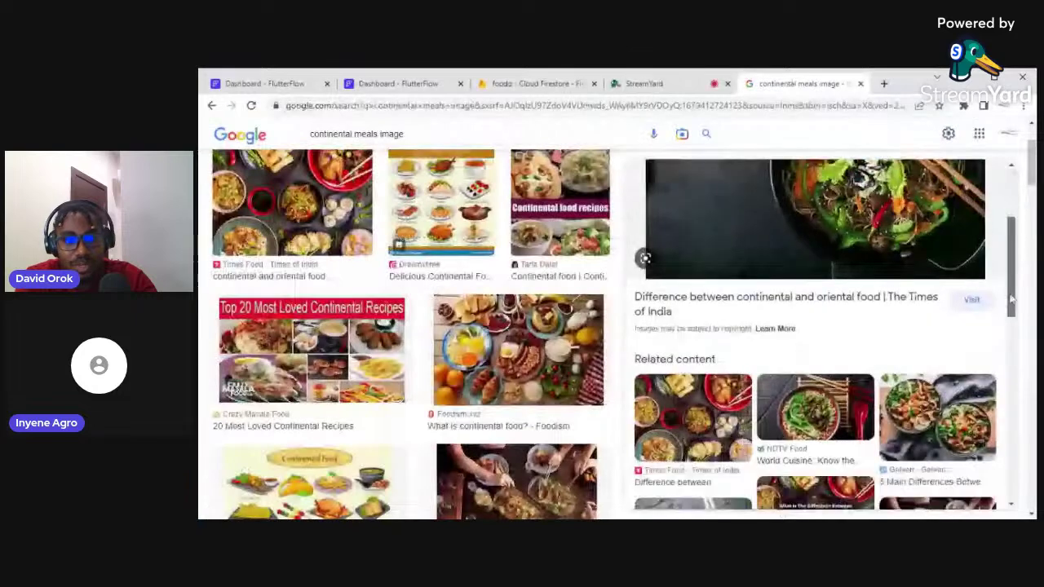
pyautogui.scroll(-1, 1012, 301)
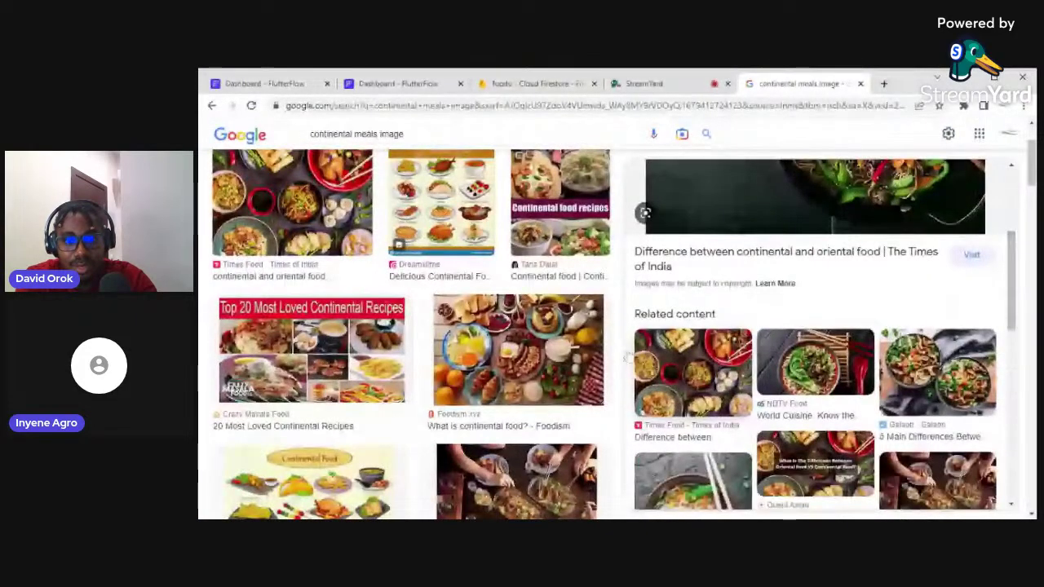
pyautogui.click(492, 365)
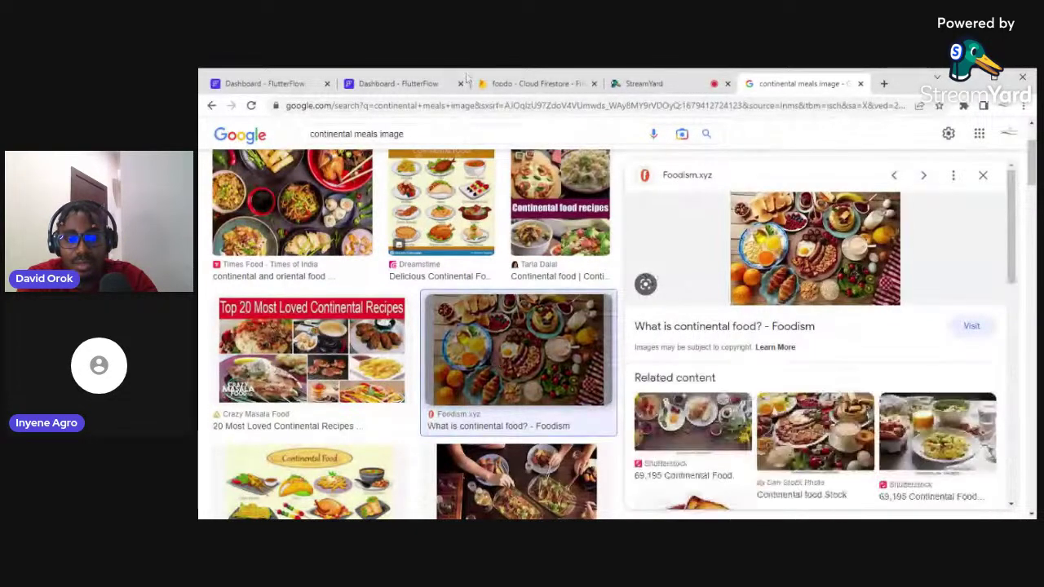
pyautogui.click(535, 83)
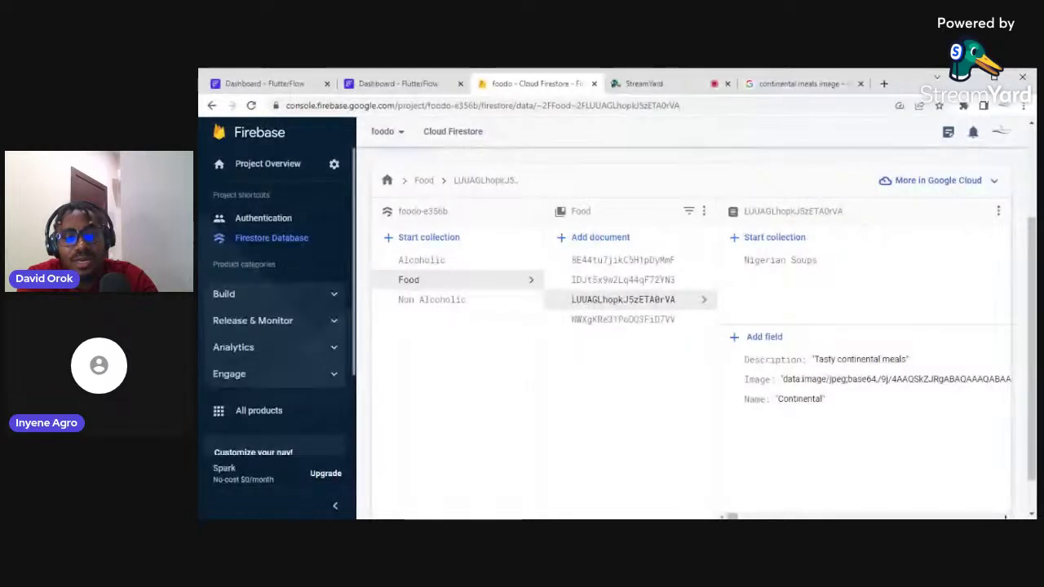
# Revisit the continental image results, then open the Pastry document in Food
pyautogui.click(790, 84)
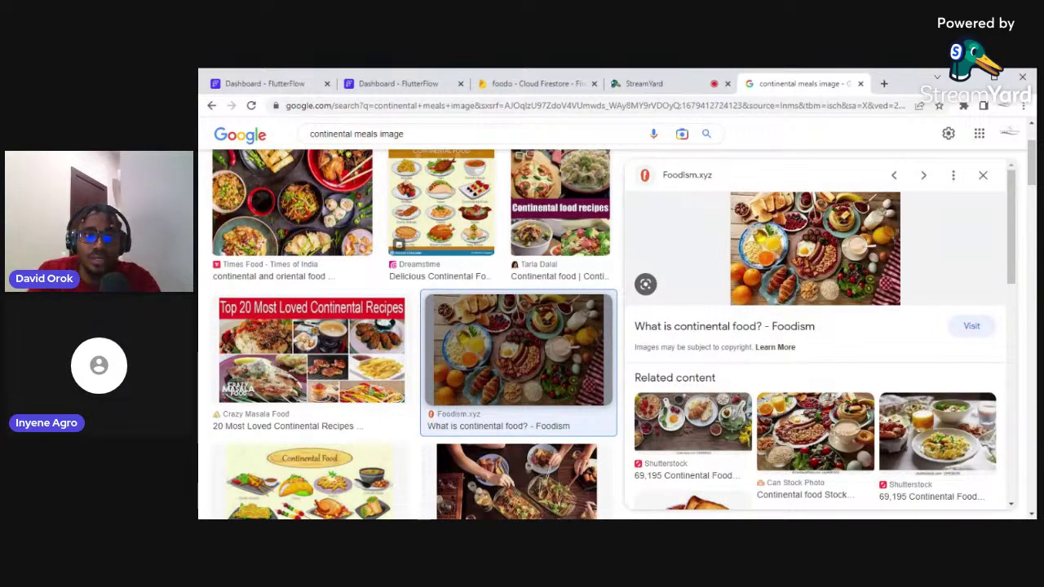
pyautogui.click(534, 83)
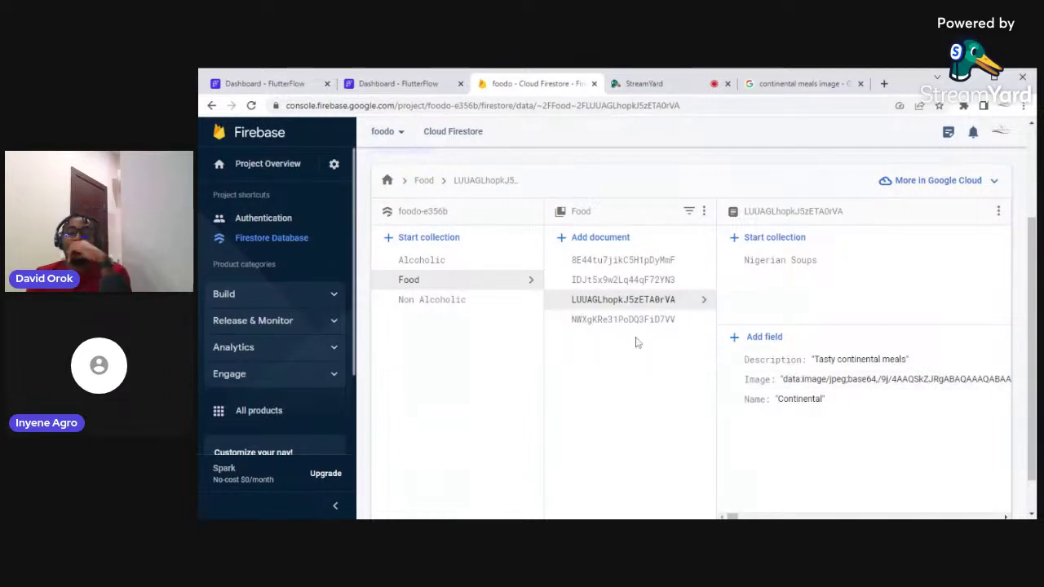
pyautogui.click(611, 324)
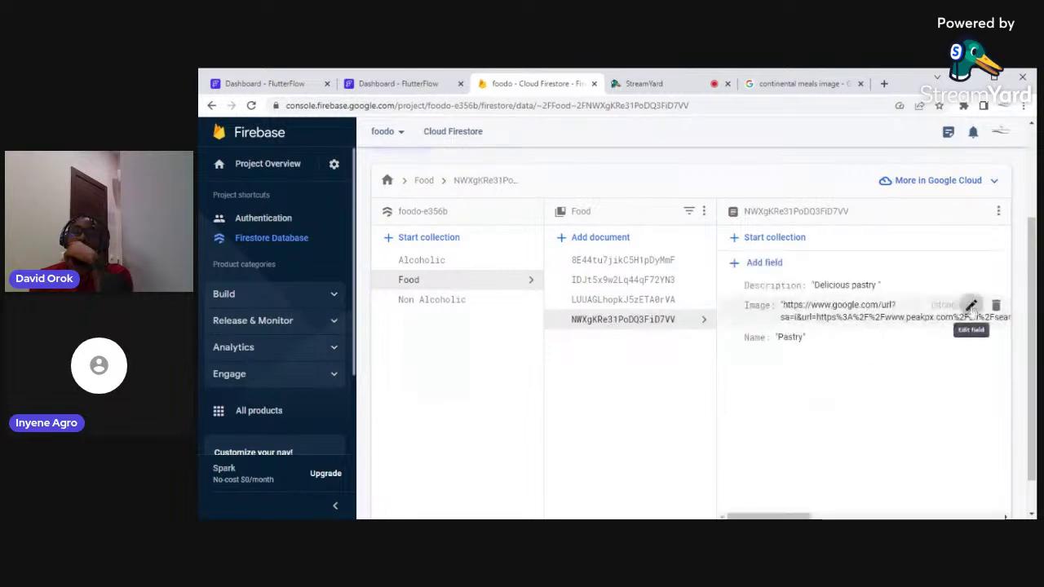
# Replace the Pastry Image URL with the pasted base64 JPEG string and update
pyautogui.click(972, 306)
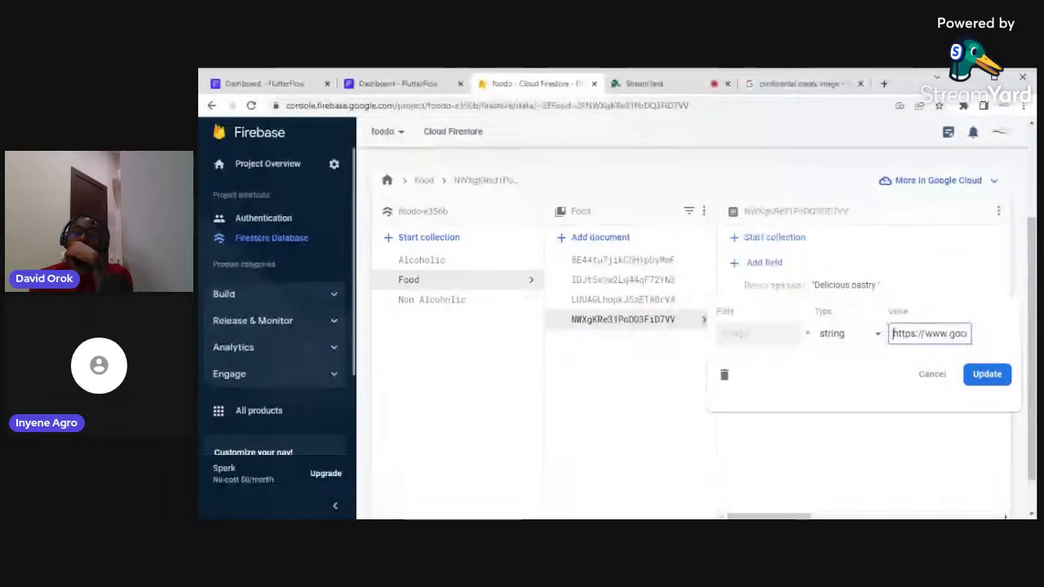
pyautogui.hotkey('ctrl', 'a')
pyautogui.press('BackSpace')
pyautogui.hotkey('ctrl', 'v')
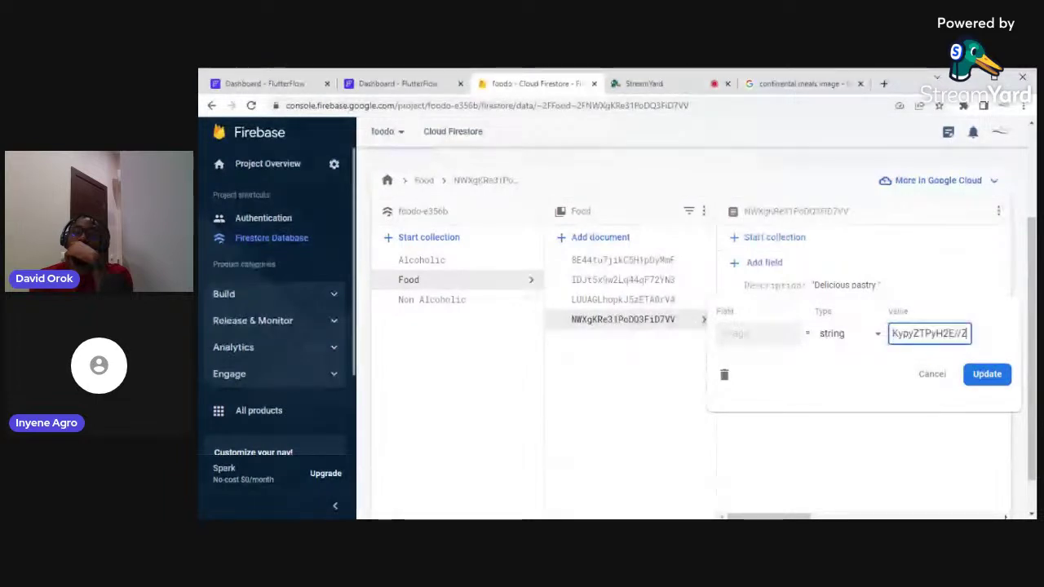
pyautogui.click(987, 376)
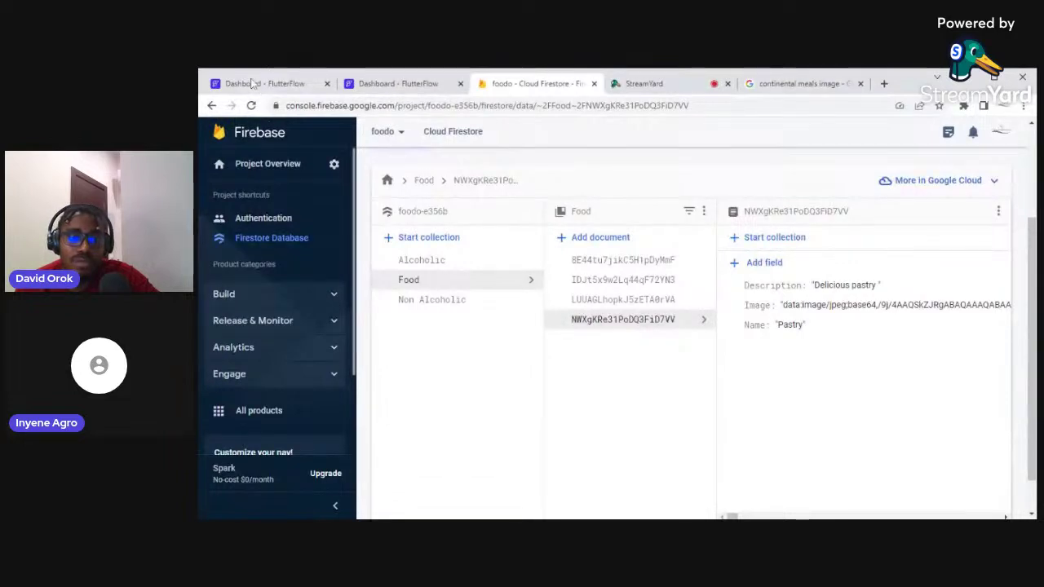
pyautogui.click(253, 84)
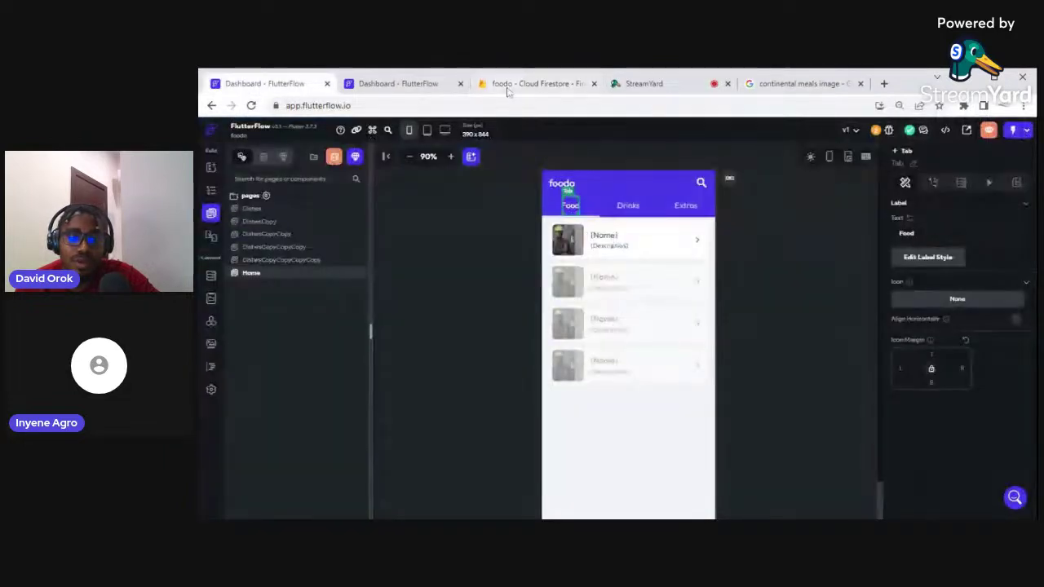
pyautogui.click(425, 83)
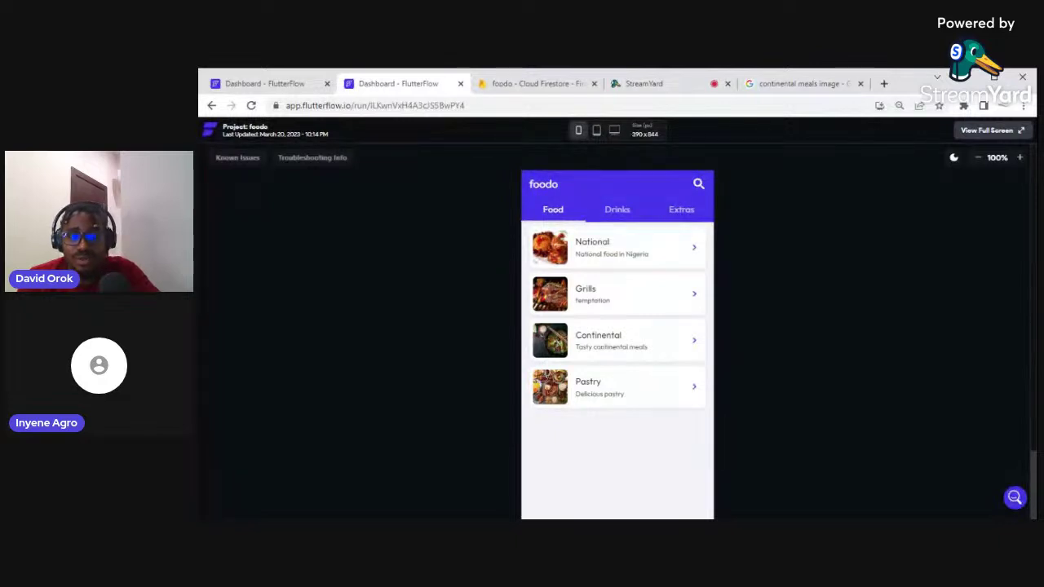
pyautogui.click(517, 85)
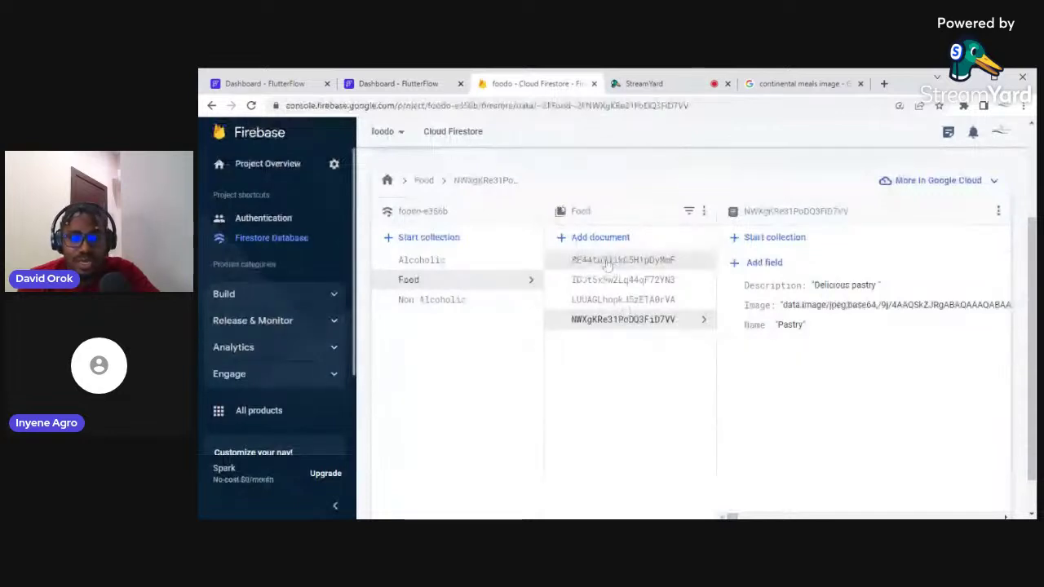
# Browse National, Grills and Continental, open Nigerian Soups, and show the Continental document's options menu
pyautogui.click(608, 261)
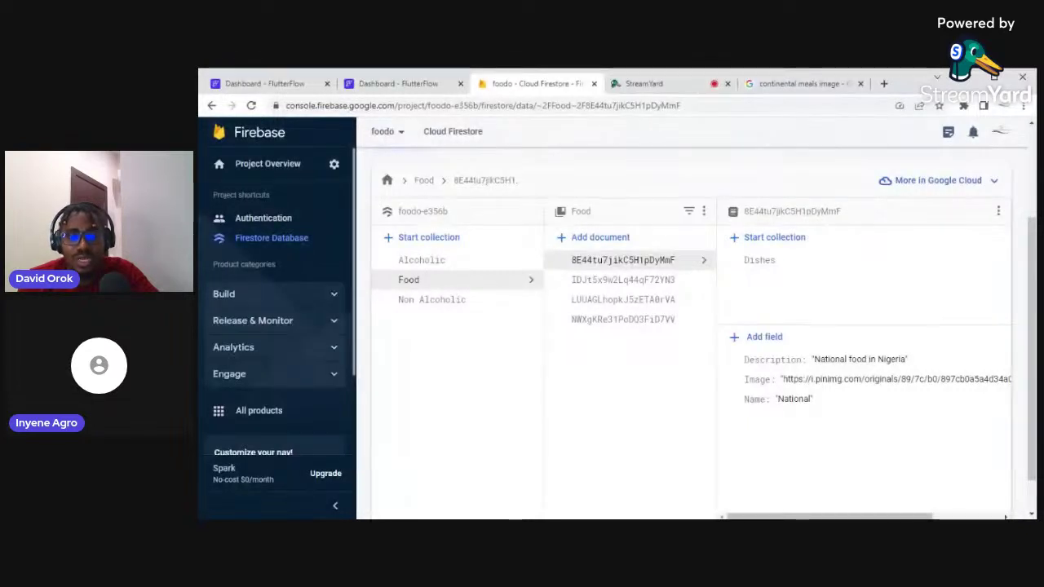
pyautogui.click(606, 280)
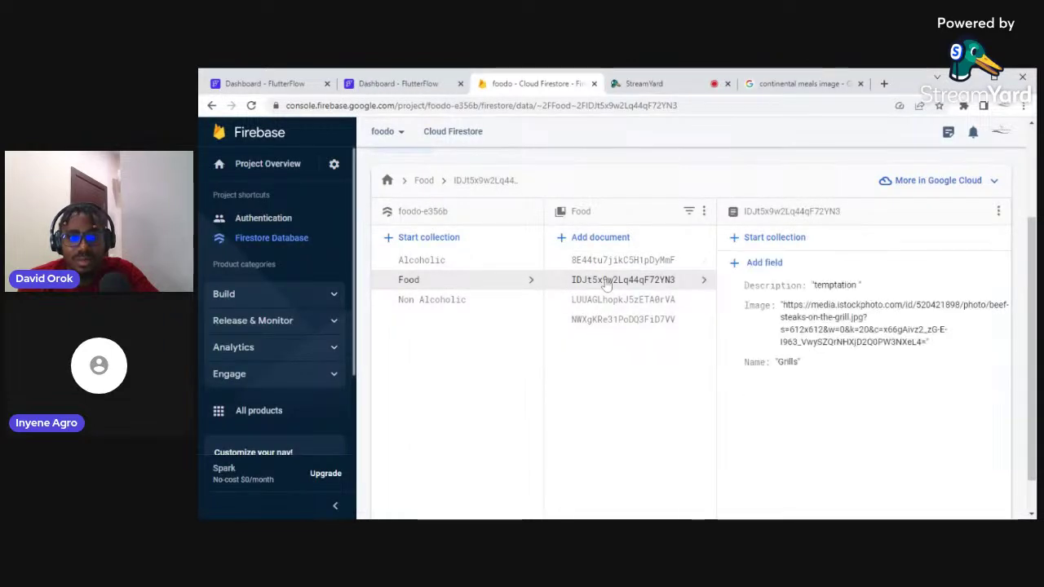
pyautogui.click(608, 302)
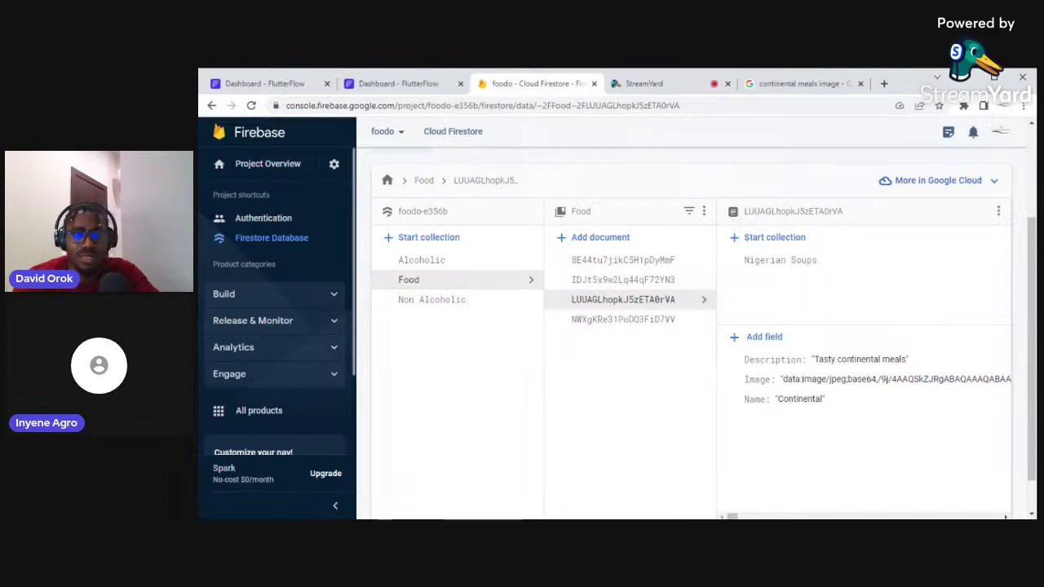
pyautogui.click(814, 262)
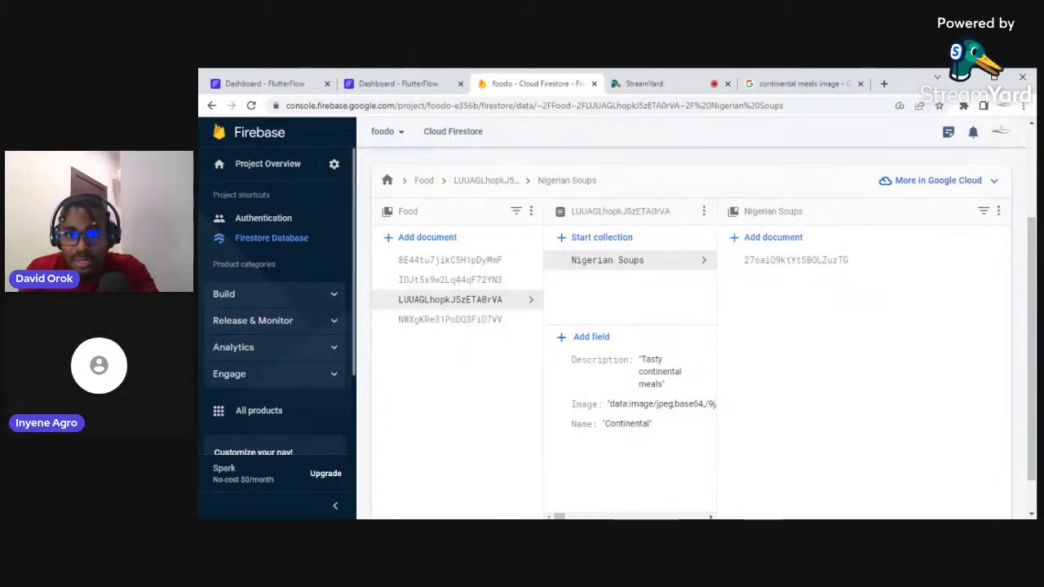
pyautogui.click(704, 212)
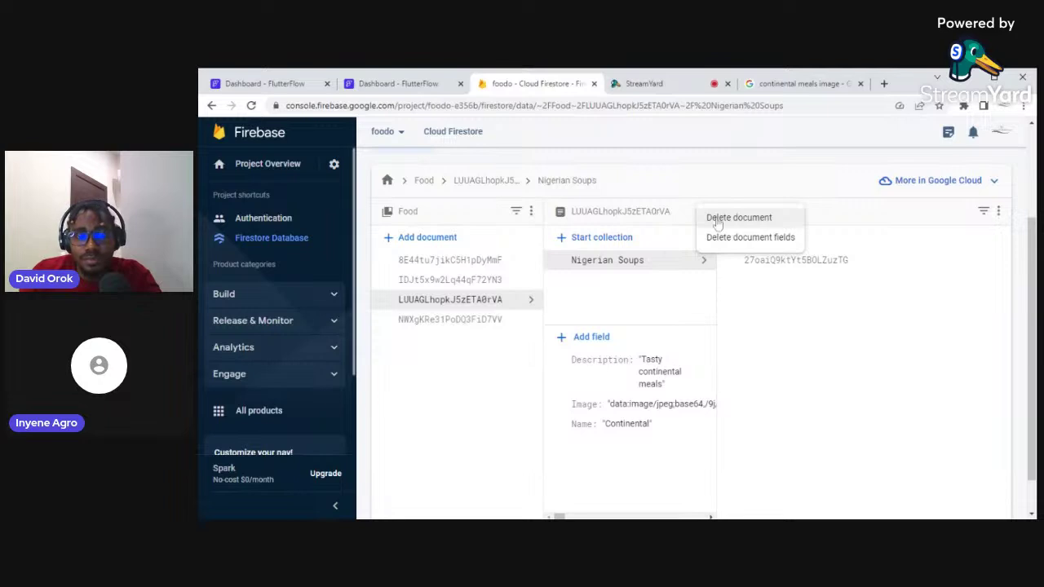
# Delete the Continental document with its nested data, then review Grills, Pastry and National
pyautogui.click(718, 223)
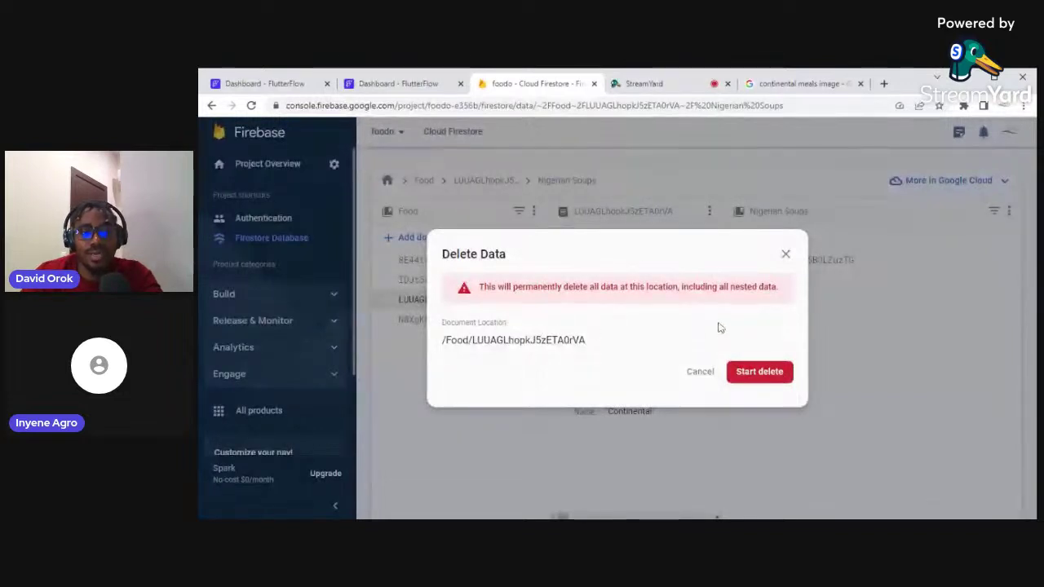
pyautogui.click(747, 379)
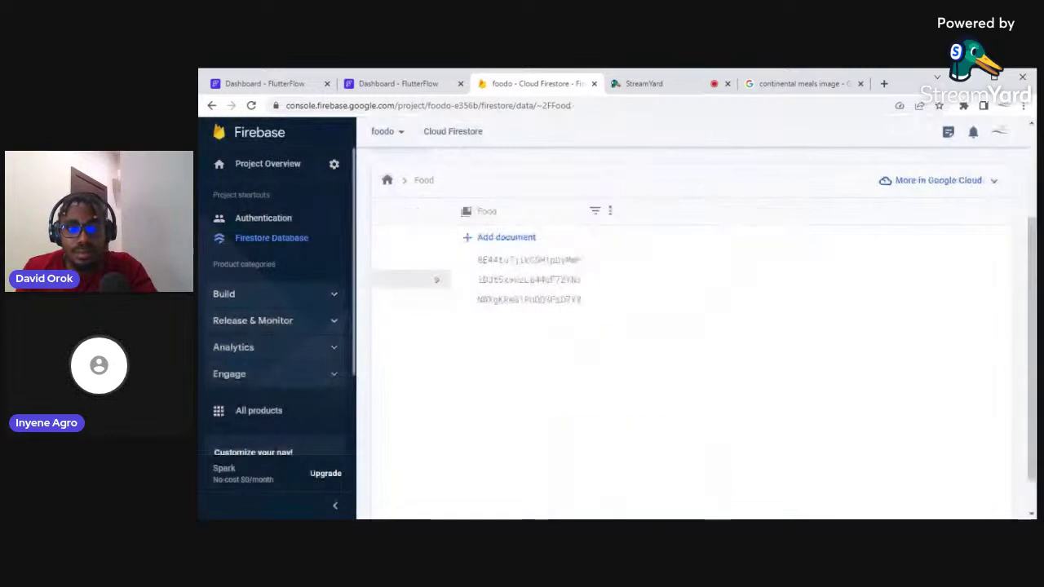
pyautogui.click(605, 286)
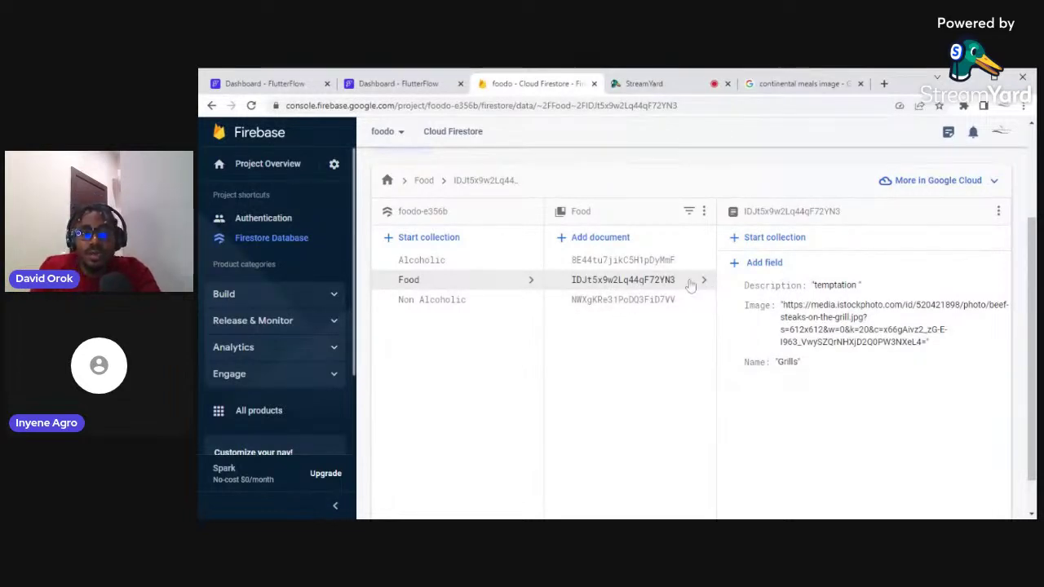
pyautogui.click(657, 302)
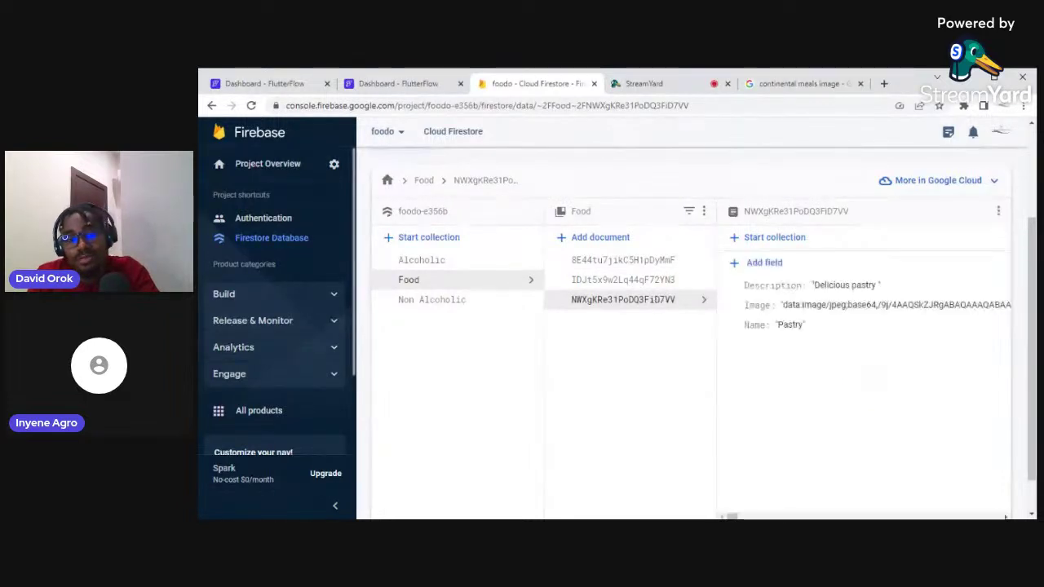
pyautogui.click(639, 263)
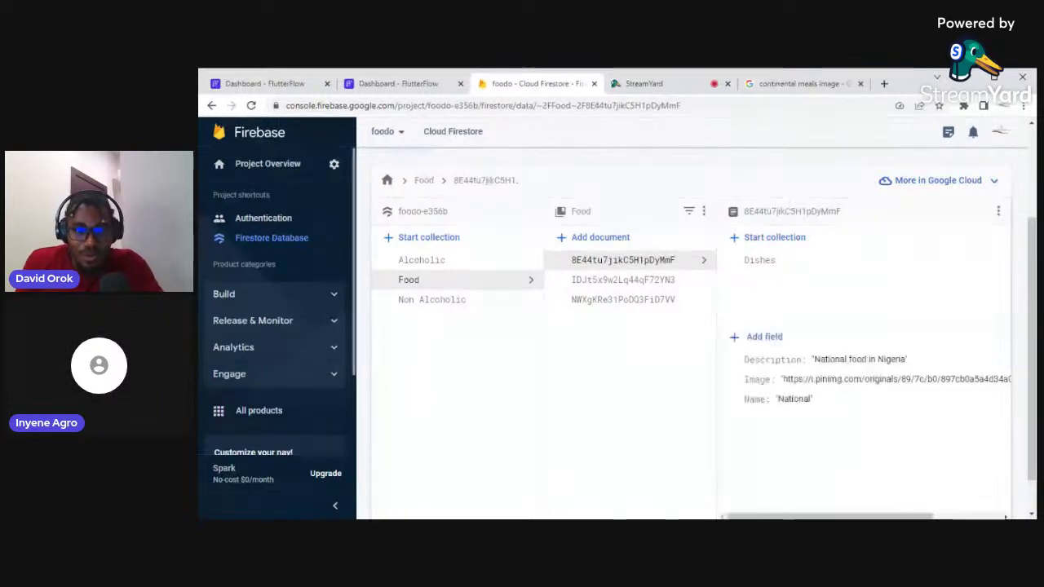
# Add an auto-ID Food document with a Name field holding the value continental
pyautogui.click(603, 238)
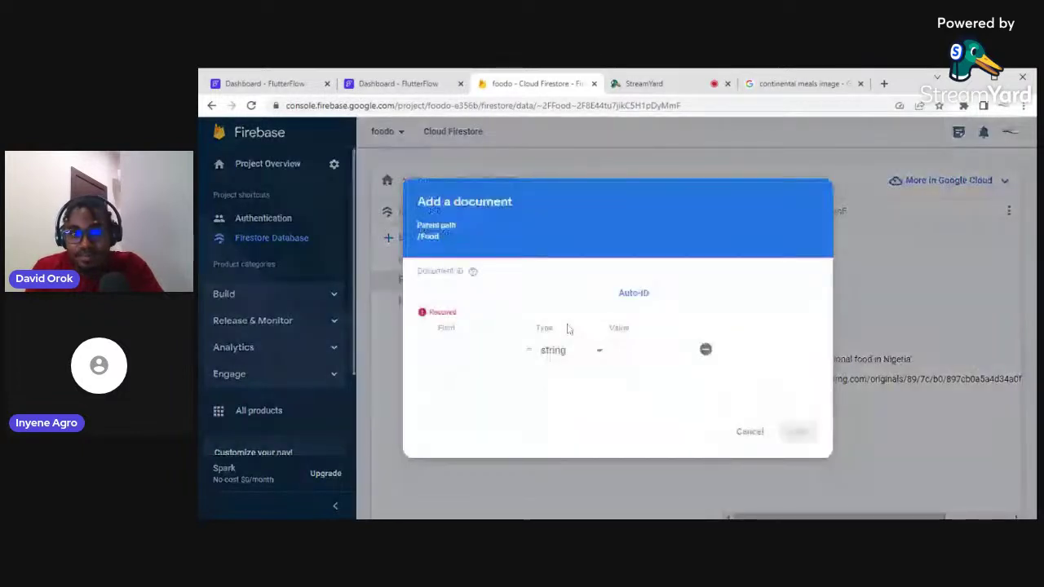
pyautogui.click(633, 293)
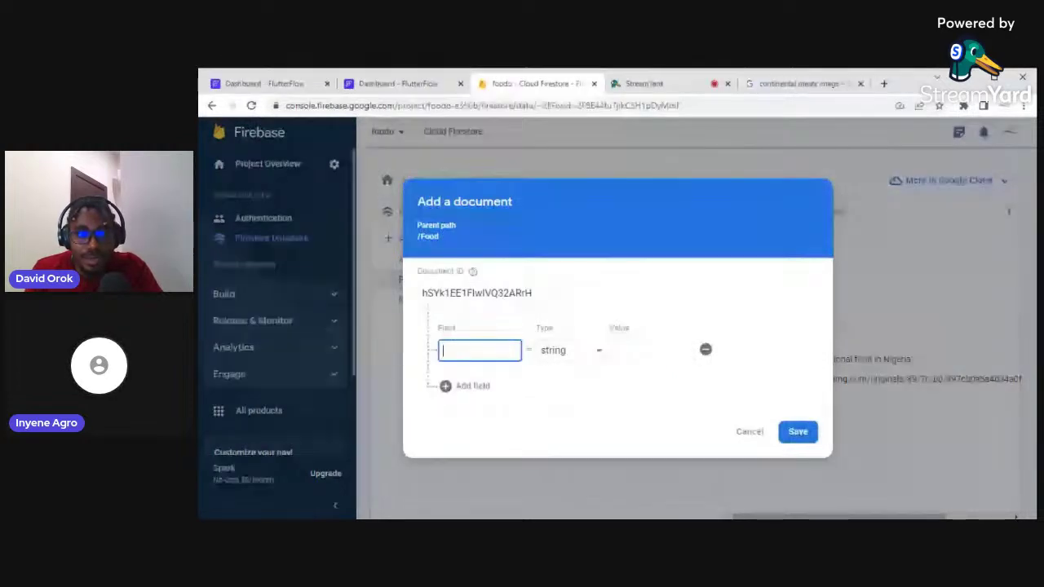
pyautogui.write('Name')
pyautogui.press('Tab')
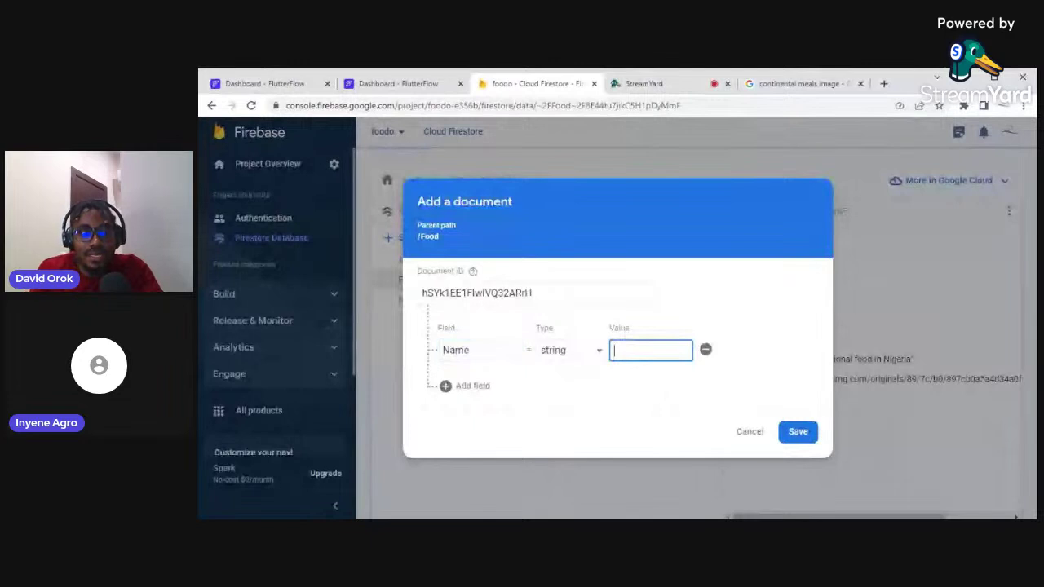
pyautogui.write('Continen')
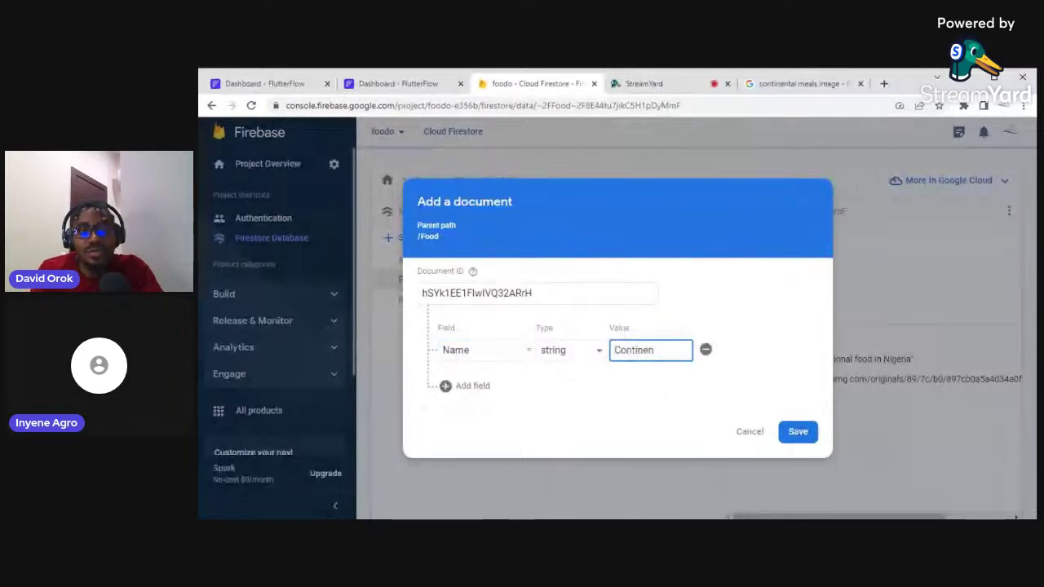
pyautogui.write('tal')
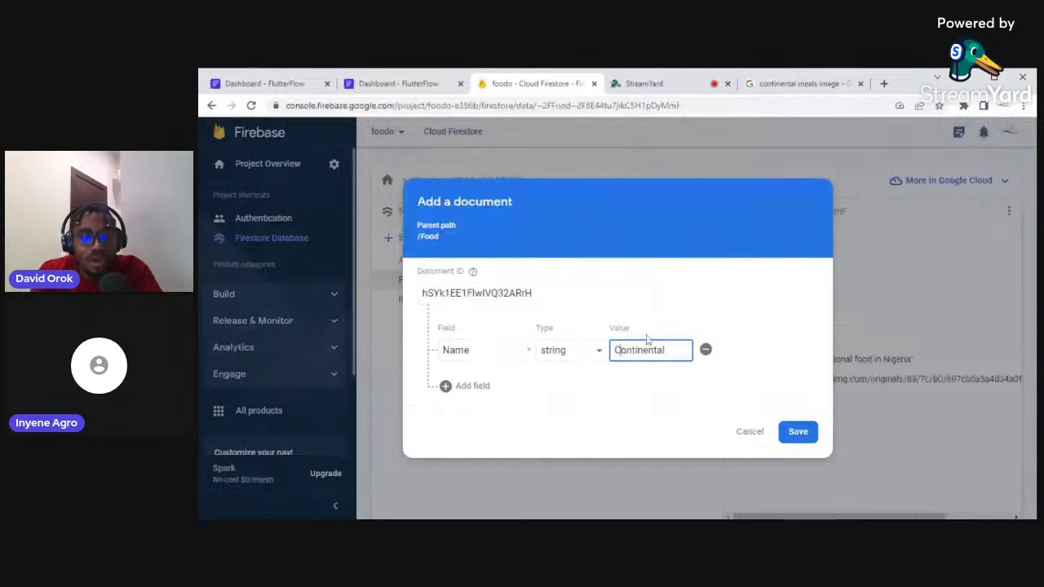
pyautogui.press('Home')
pyautogui.press('Delete')
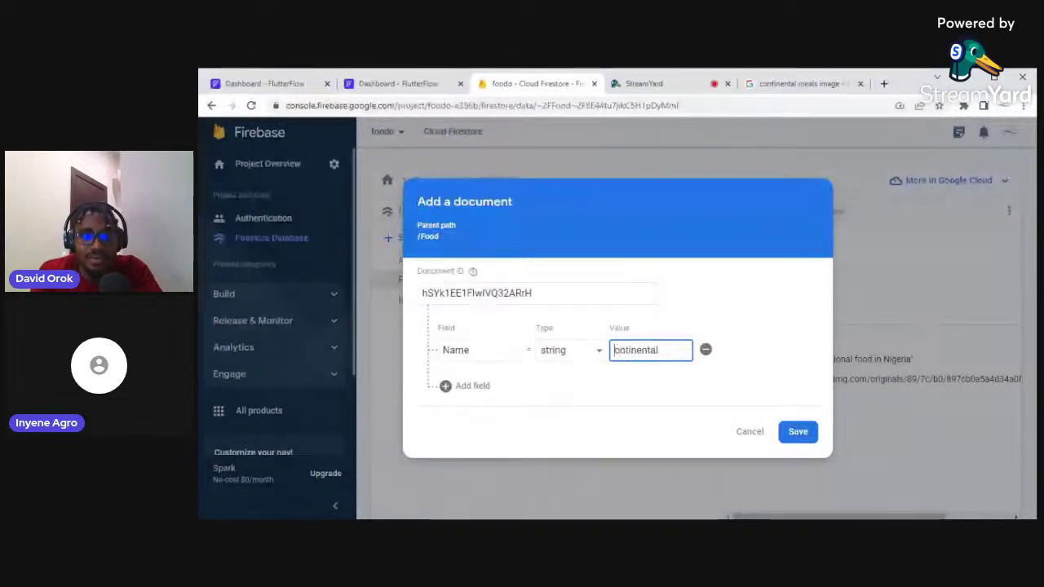
pyautogui.write('c')
# Adjust capitalization until the field reads Name with value 'Continental'
pyautogui.click(443, 350)
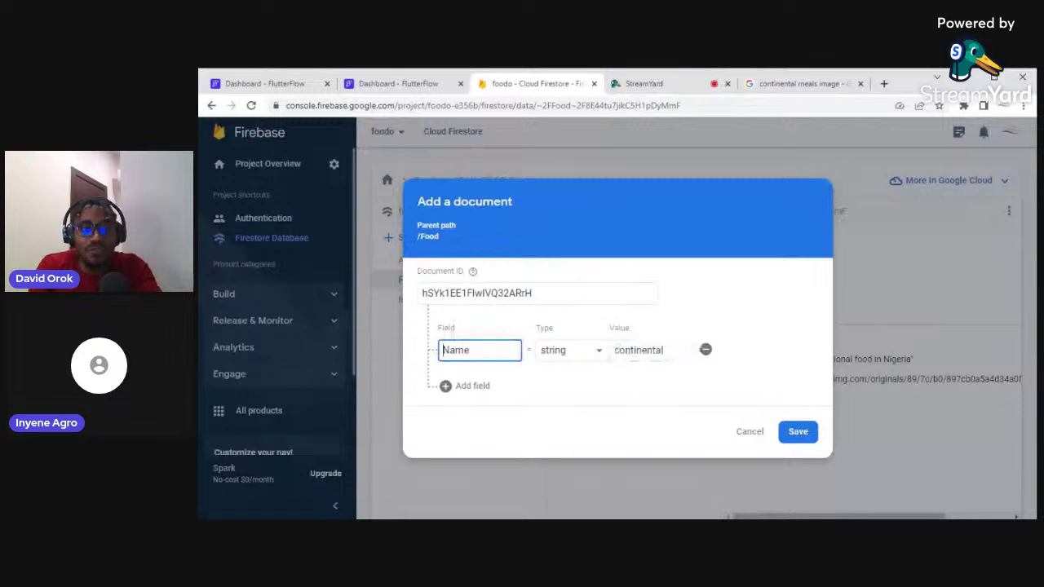
pyautogui.press('Delete')
pyautogui.write('n')
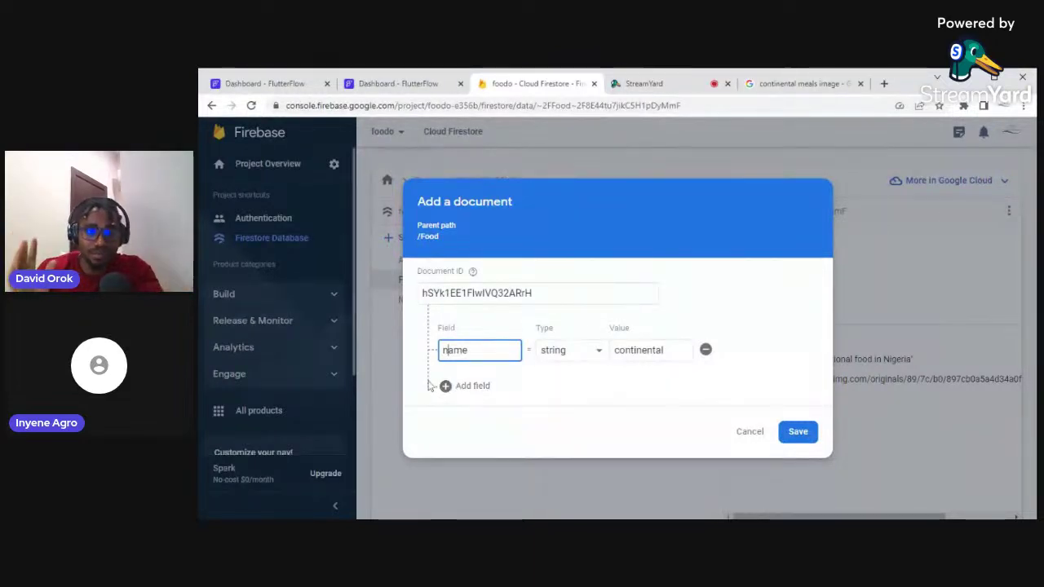
pyautogui.press('BackSpace')
pyautogui.write('N')
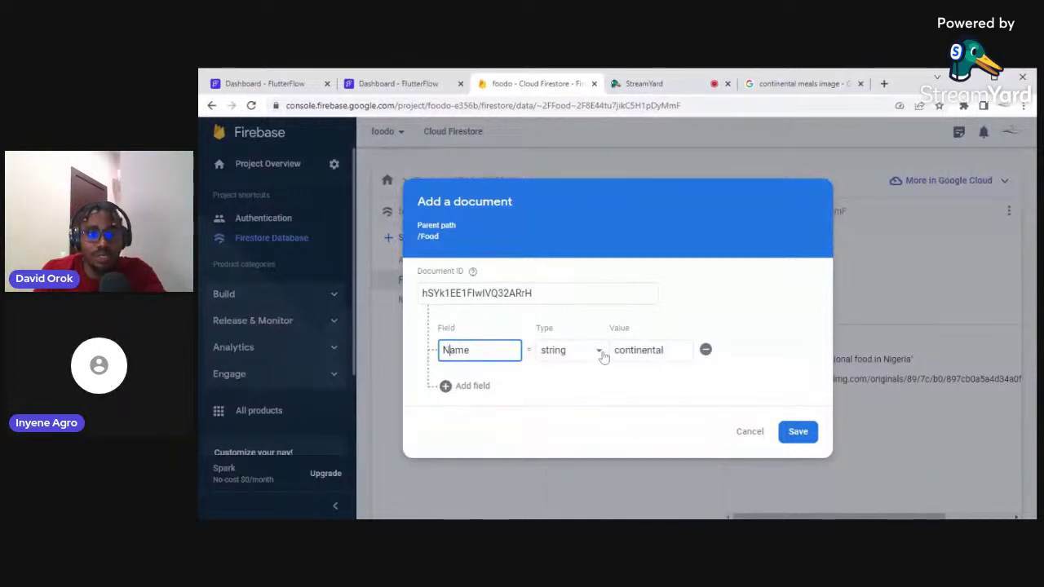
pyautogui.click(618, 350)
pyautogui.press('BackSpace')
pyautogui.write('C')
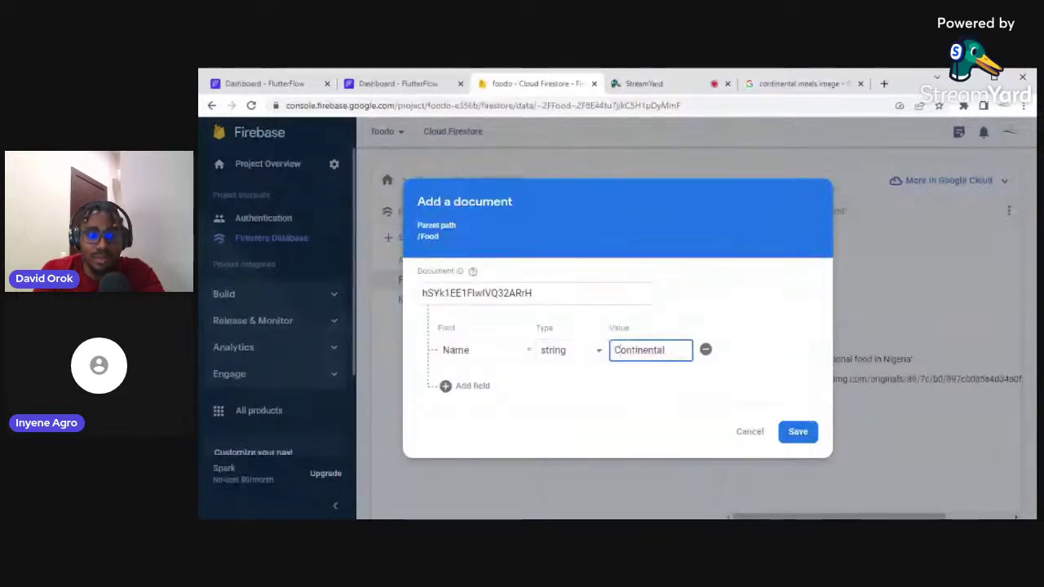
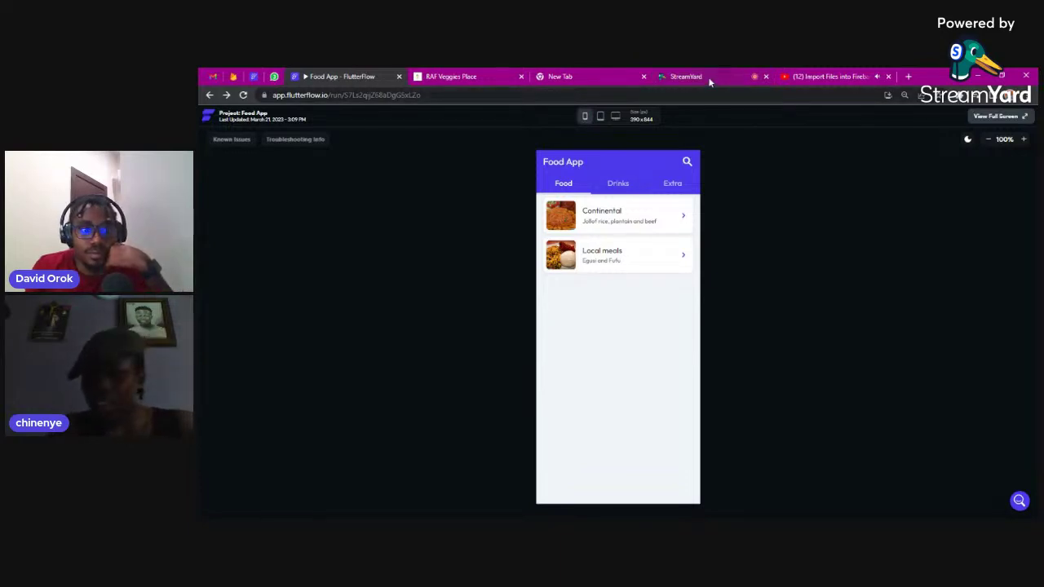
# In the preview's Drinks tab, compare Beer's and Wine's Alcoholic Drinks brands, then go to Firebase
pyautogui.click(617, 185)
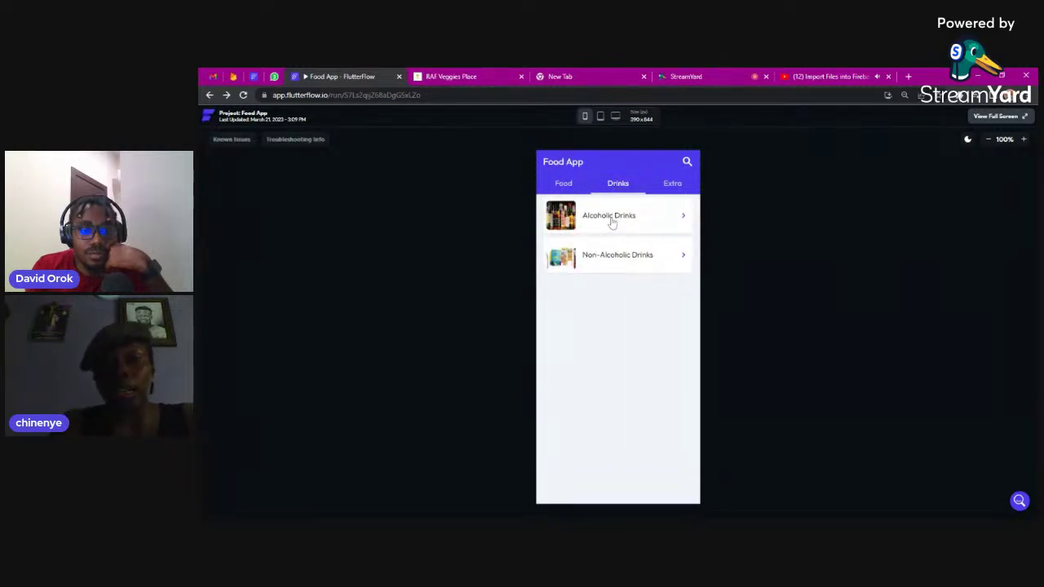
pyautogui.click(612, 223)
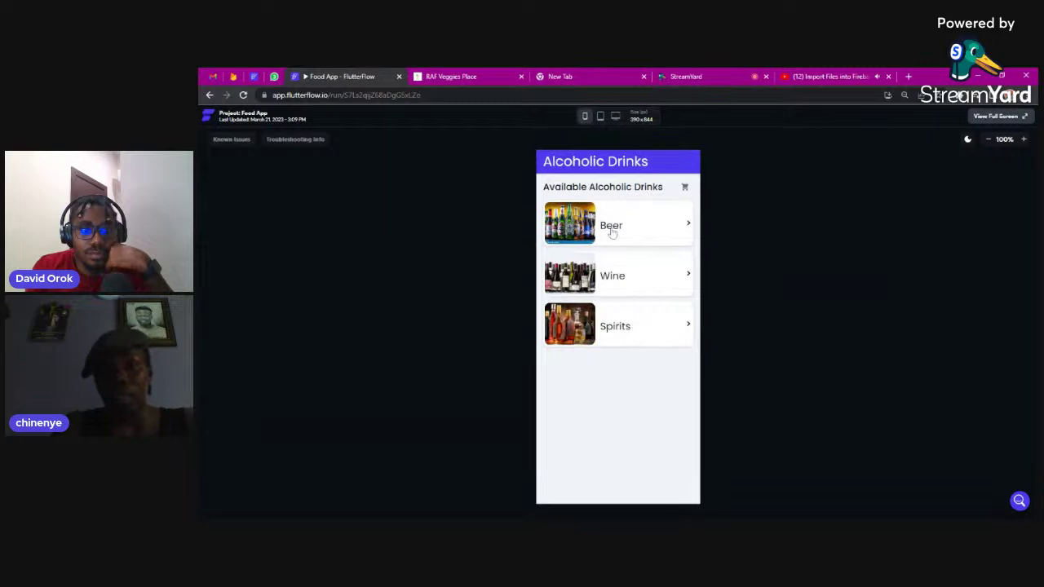
pyautogui.click(612, 233)
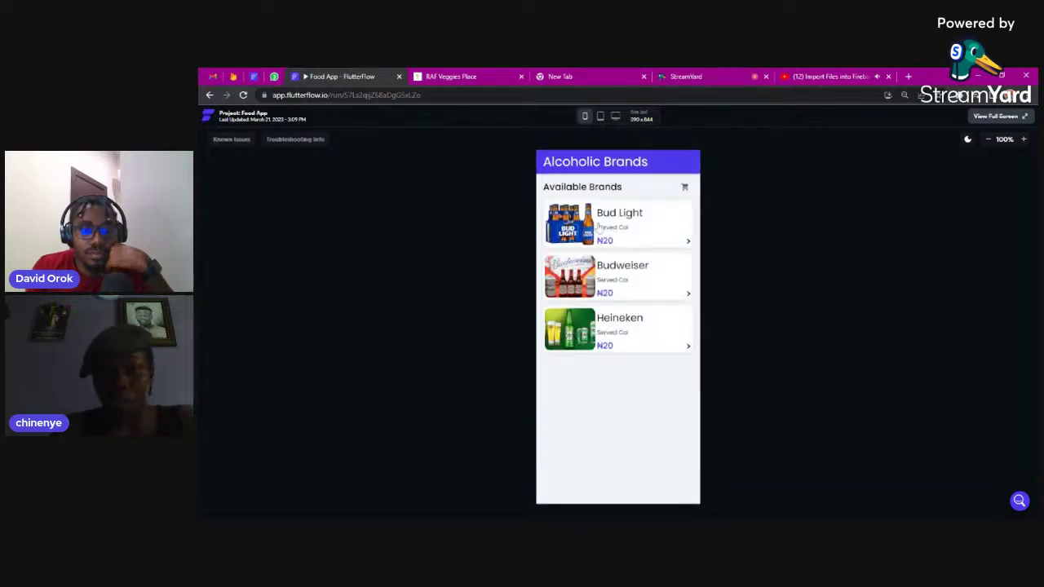
pyautogui.click(210, 95)
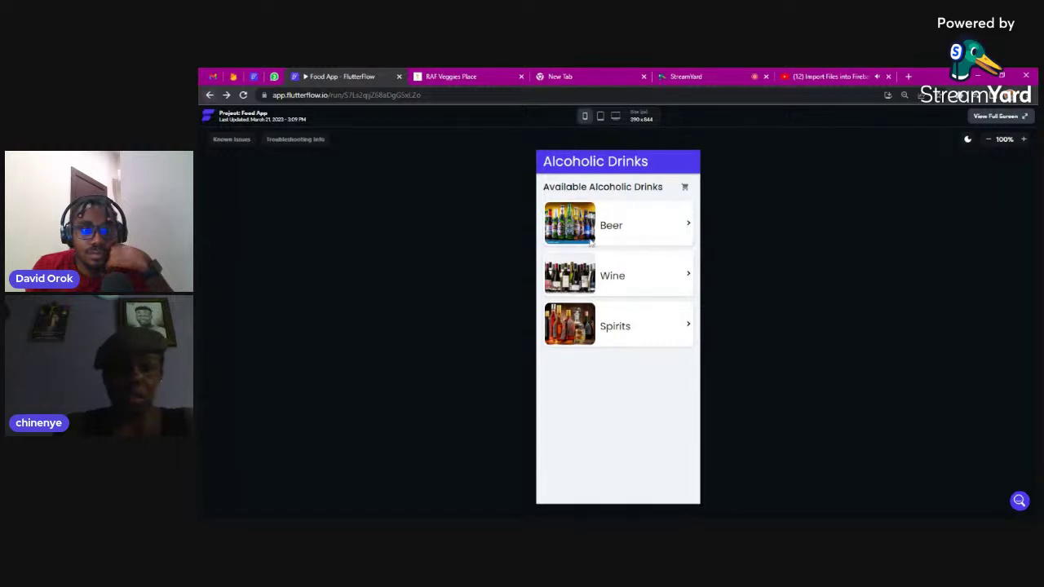
pyautogui.click(619, 279)
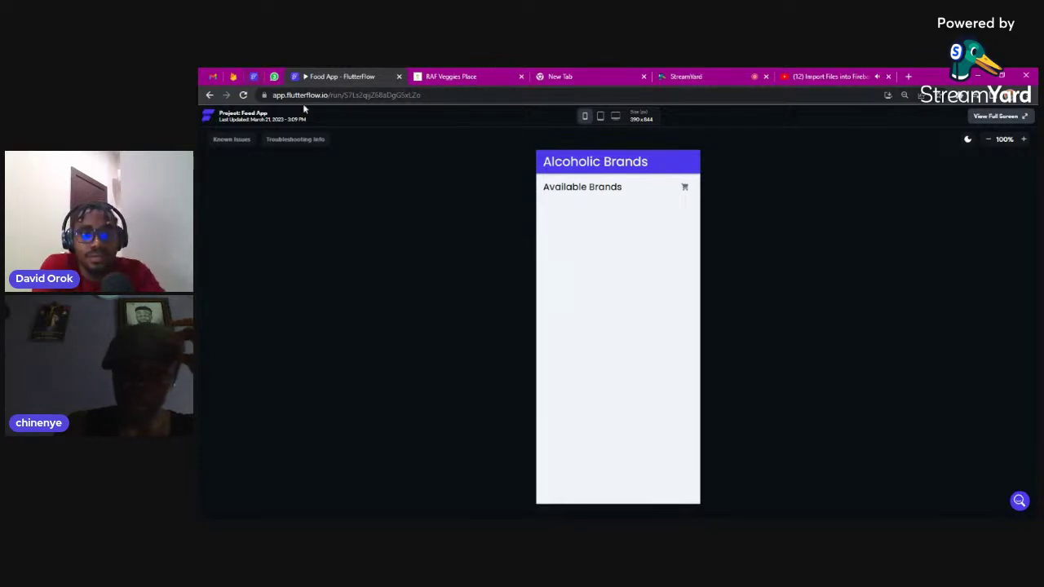
pyautogui.click(233, 78)
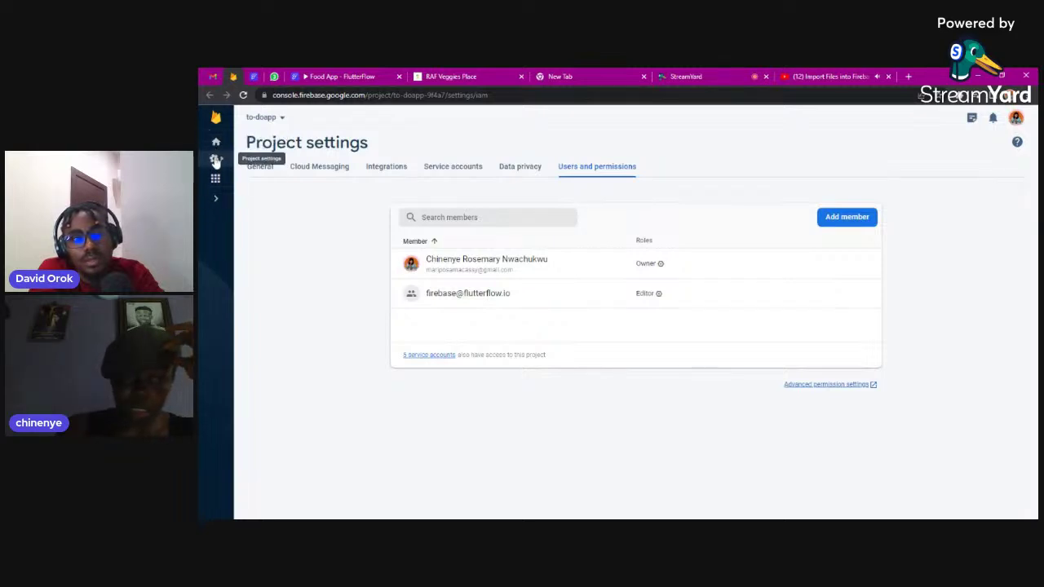
# Switch from the to-doapp project to Food-app and bring up its Firestore Database
pyautogui.click(216, 160)
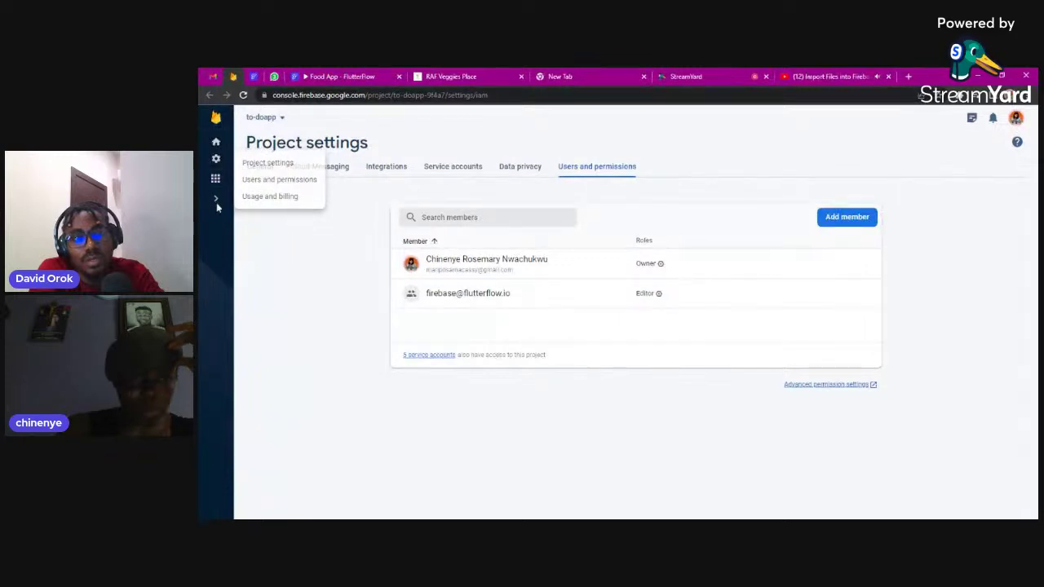
pyautogui.click(216, 145)
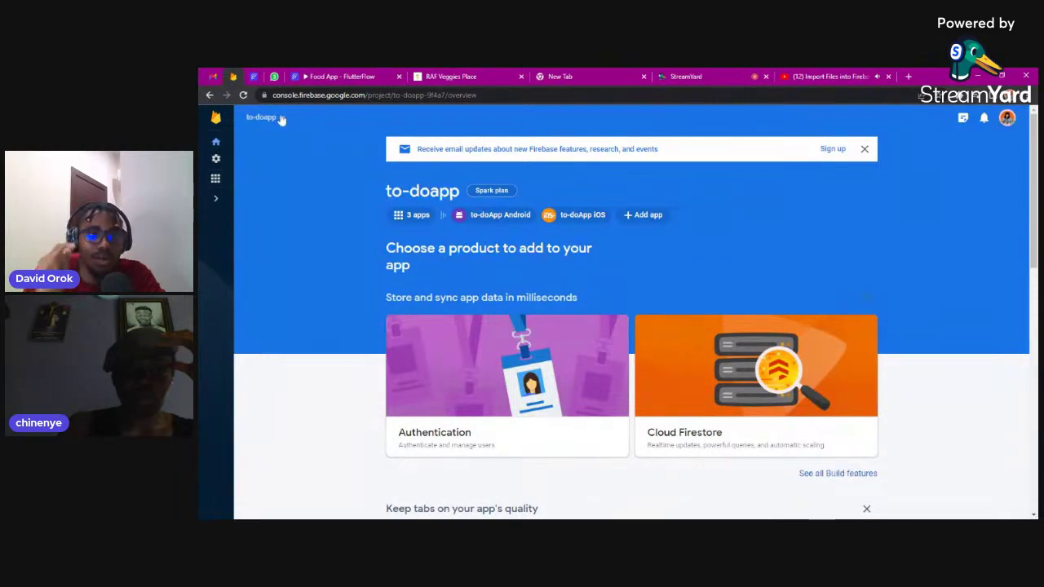
pyautogui.click(251, 119)
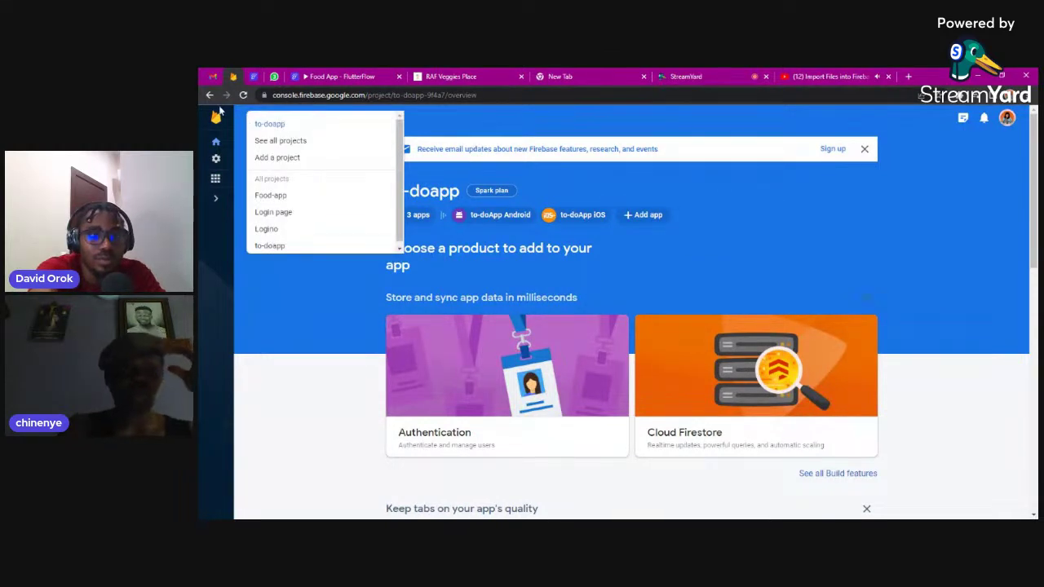
pyautogui.click(280, 141)
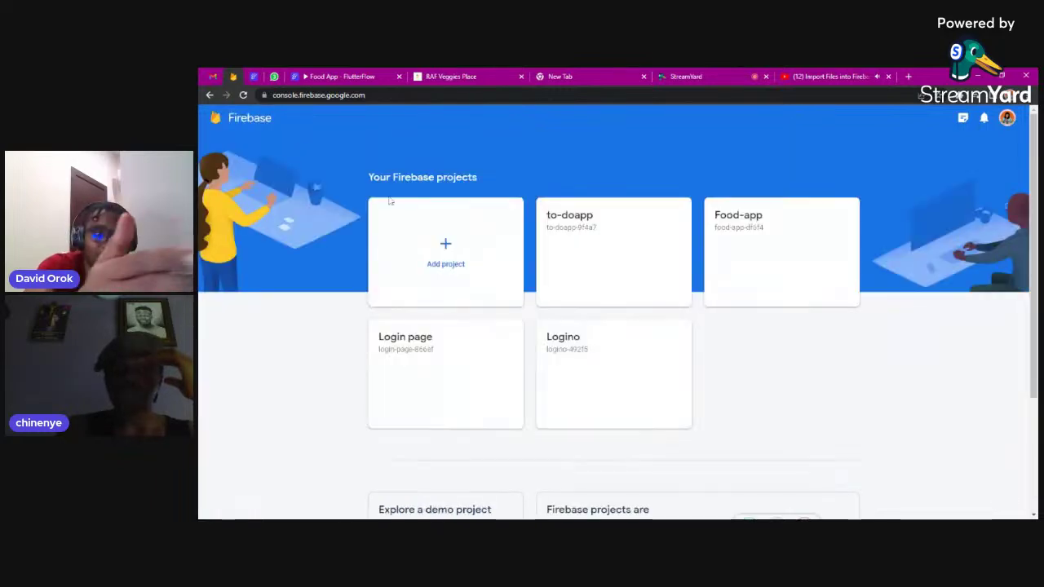
pyautogui.click(765, 263)
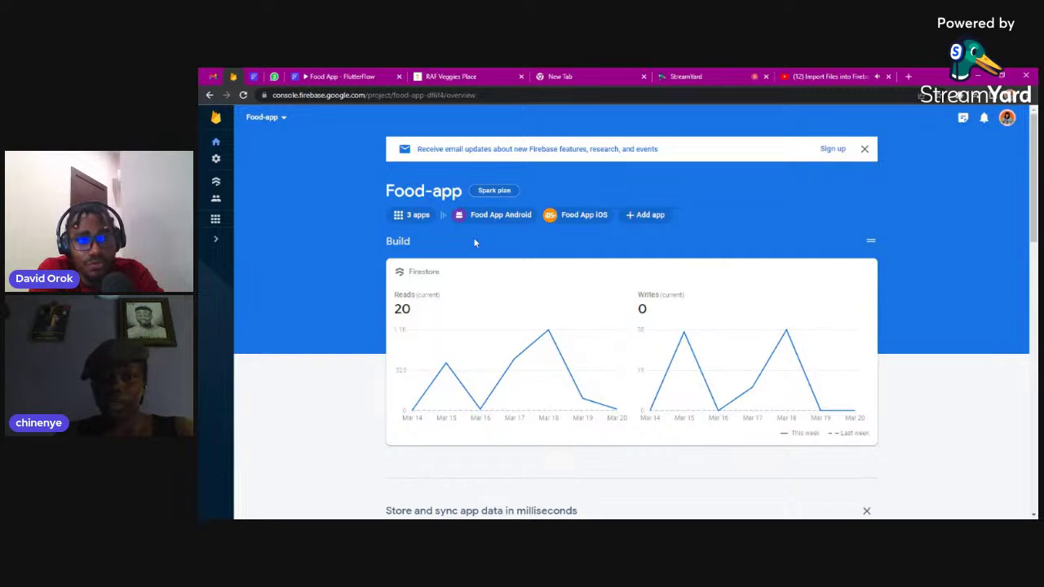
pyautogui.click(285, 120)
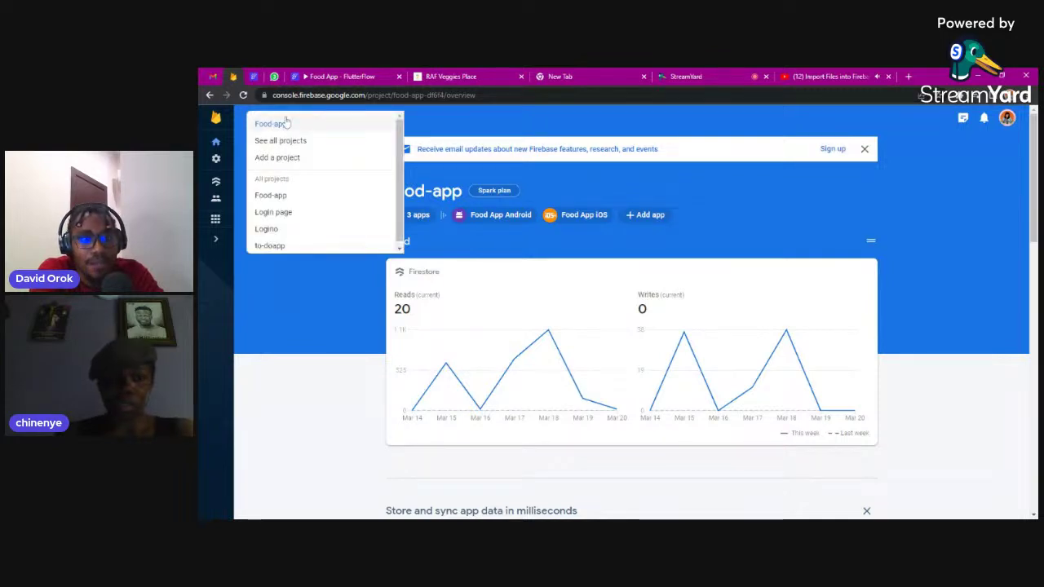
pyautogui.click(286, 121)
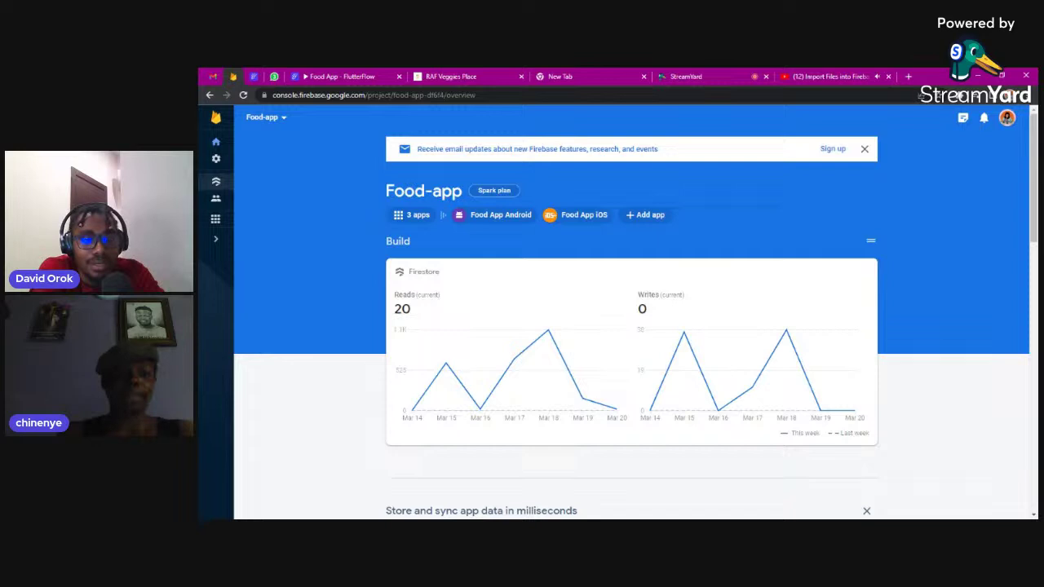
pyautogui.click(217, 182)
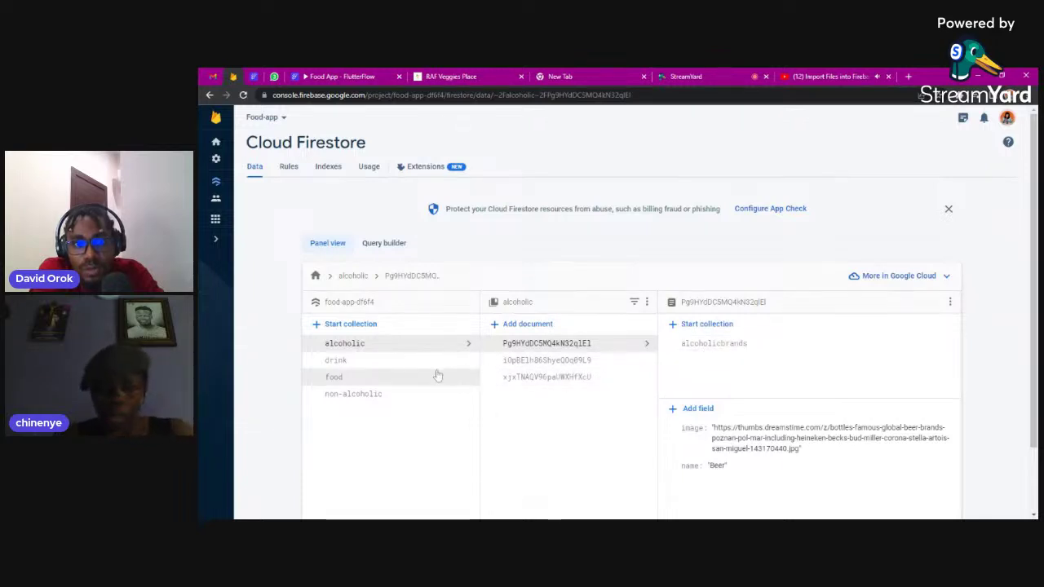
# Browse the food, drink, non-alcoholic and alcoholic collections, ending on Beer's alcoholicbrands subcollection
pyautogui.click(361, 378)
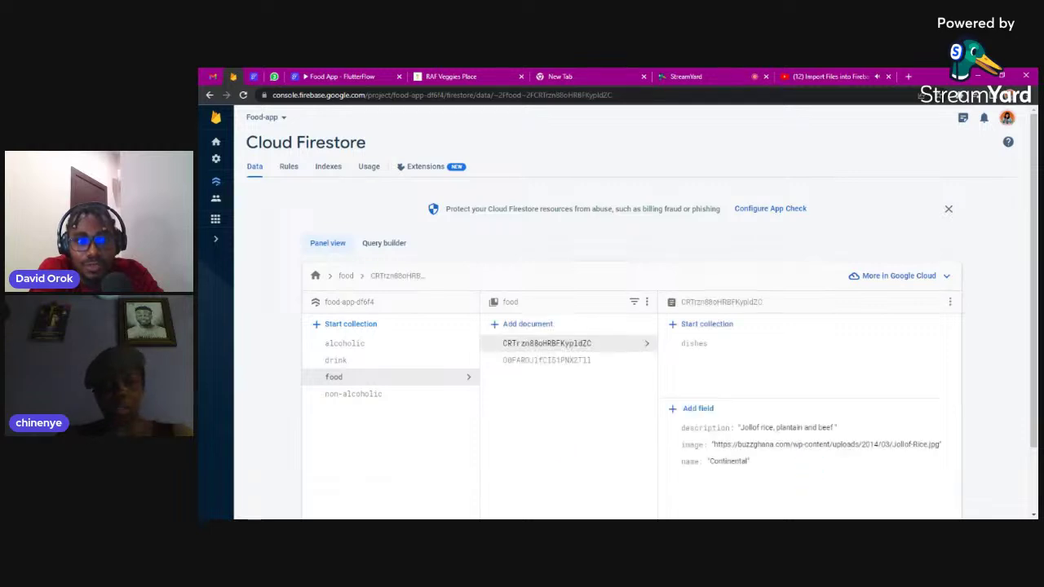
pyautogui.click(333, 359)
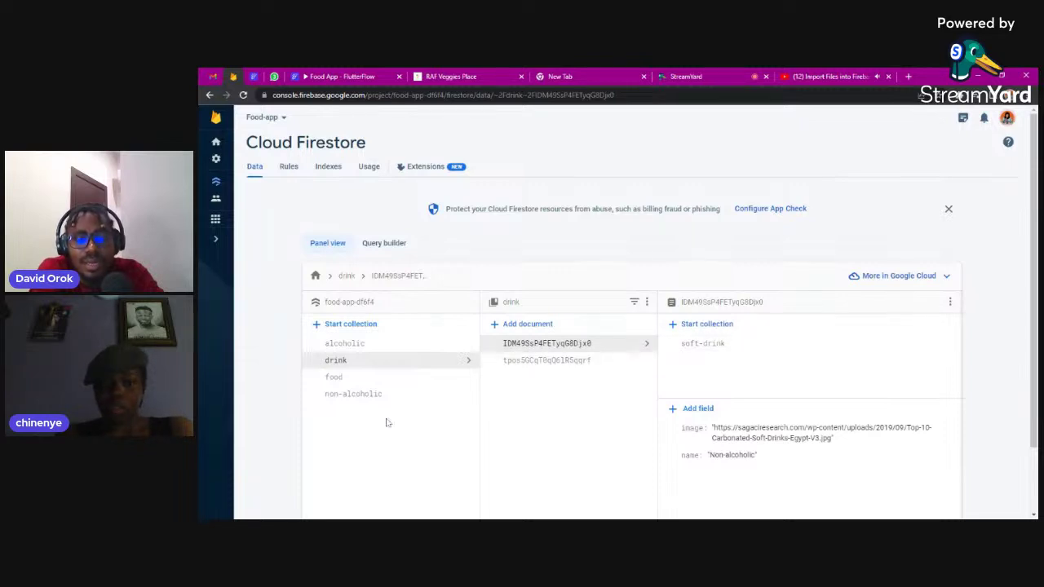
pyautogui.click(362, 397)
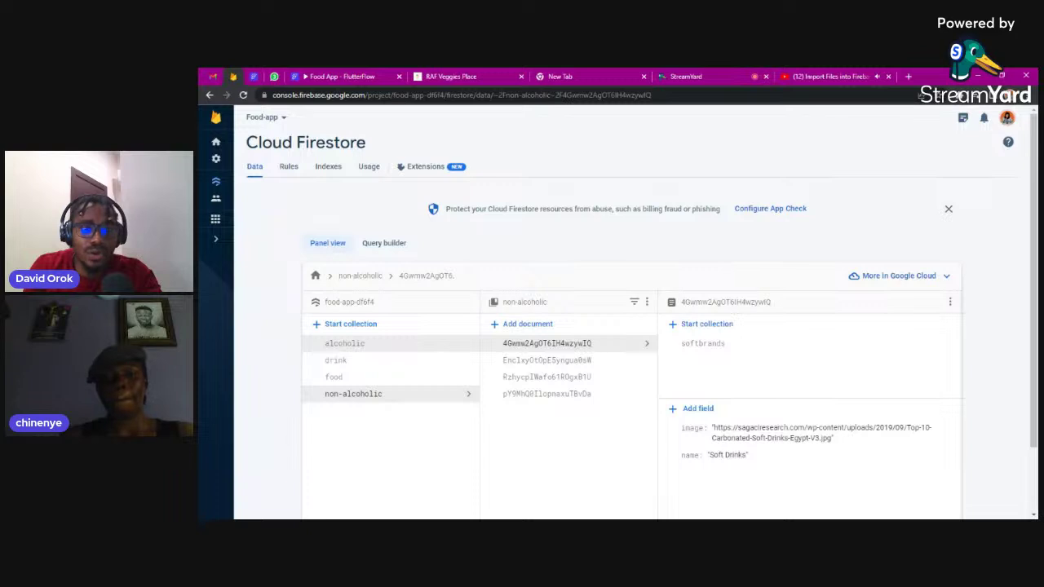
pyautogui.click(348, 343)
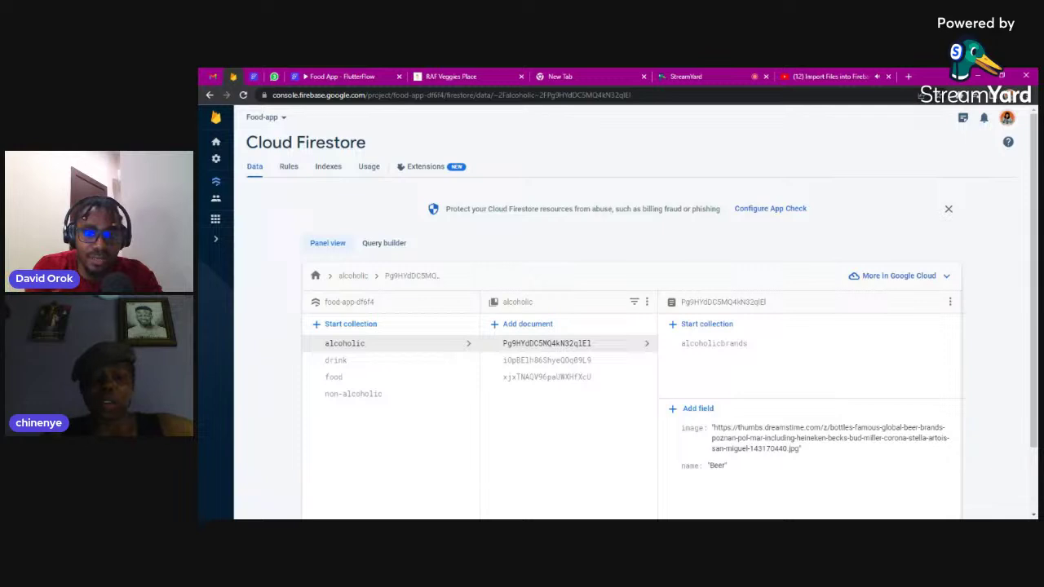
pyautogui.click(721, 343)
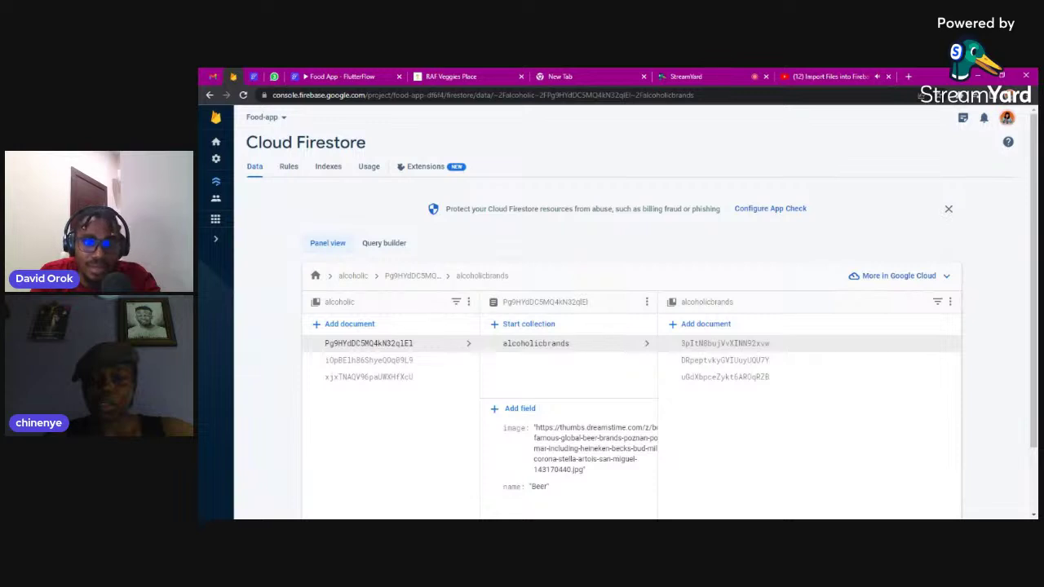
# Compare the Wine, Spirits and Beer documents in the alcoholic collection, then go to the StreamYard studio
pyautogui.click(352, 362)
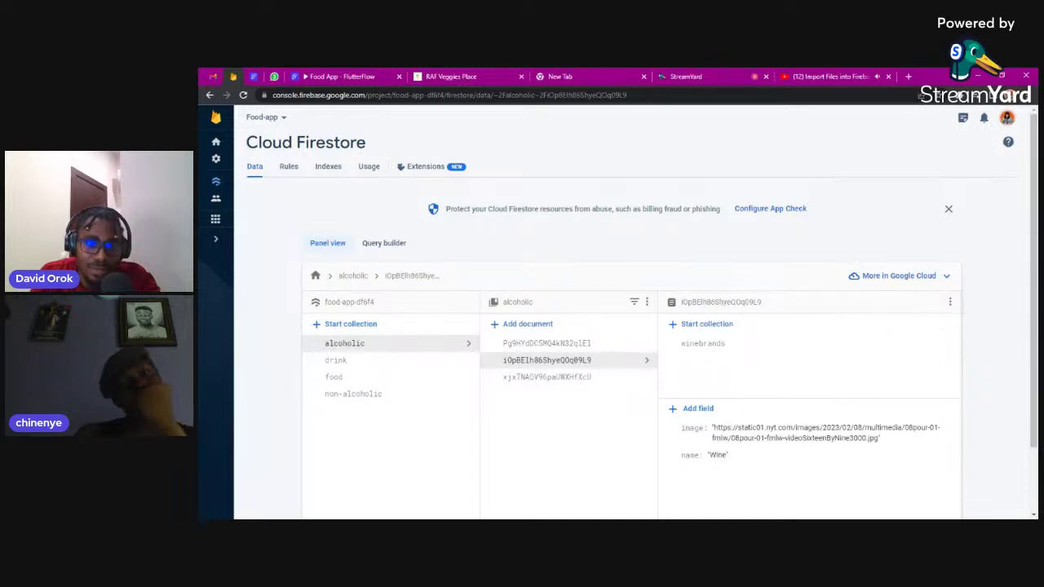
pyautogui.click(568, 378)
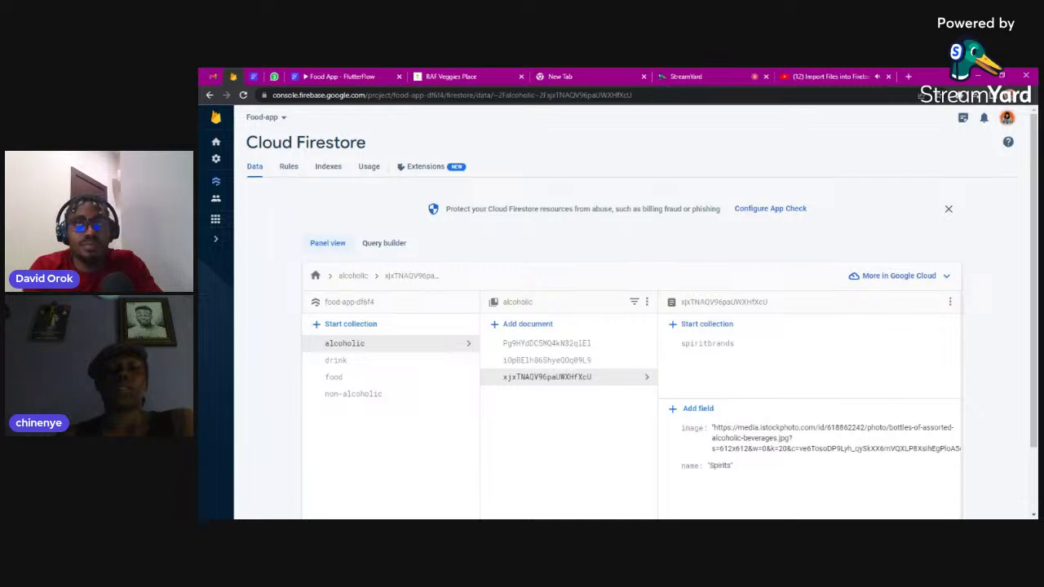
pyautogui.click(569, 344)
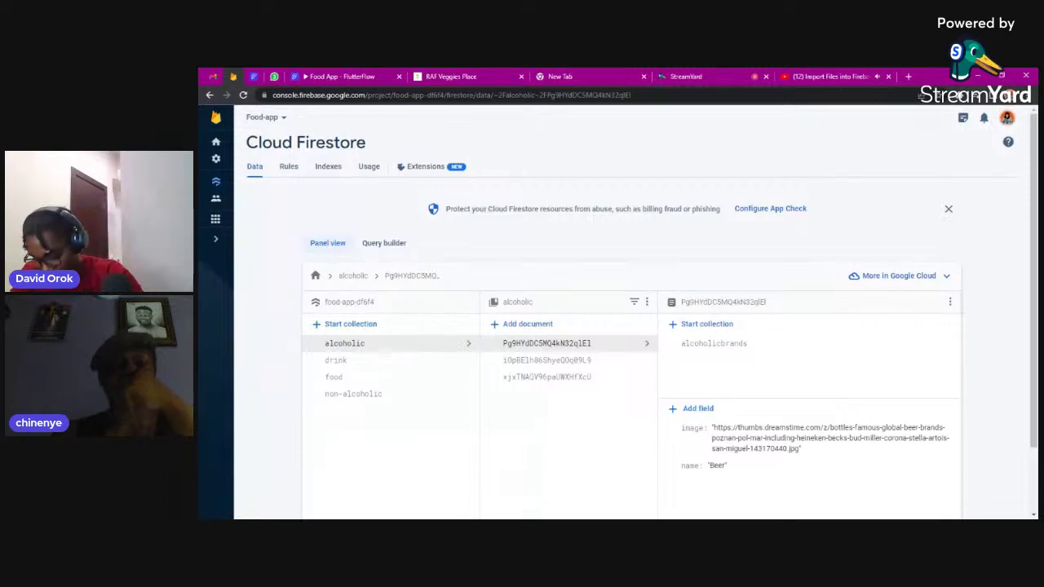
pyautogui.click(720, 75)
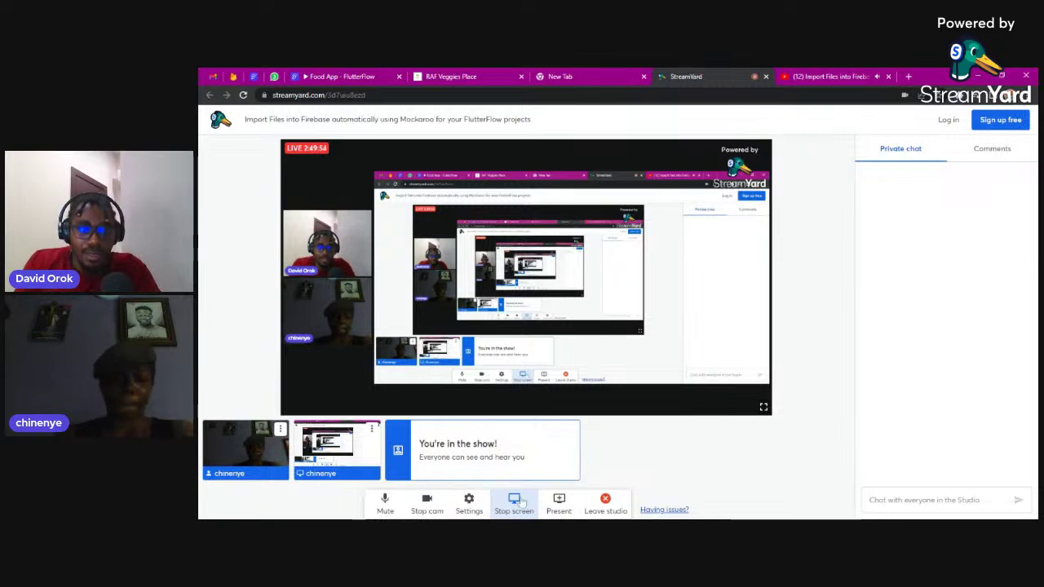